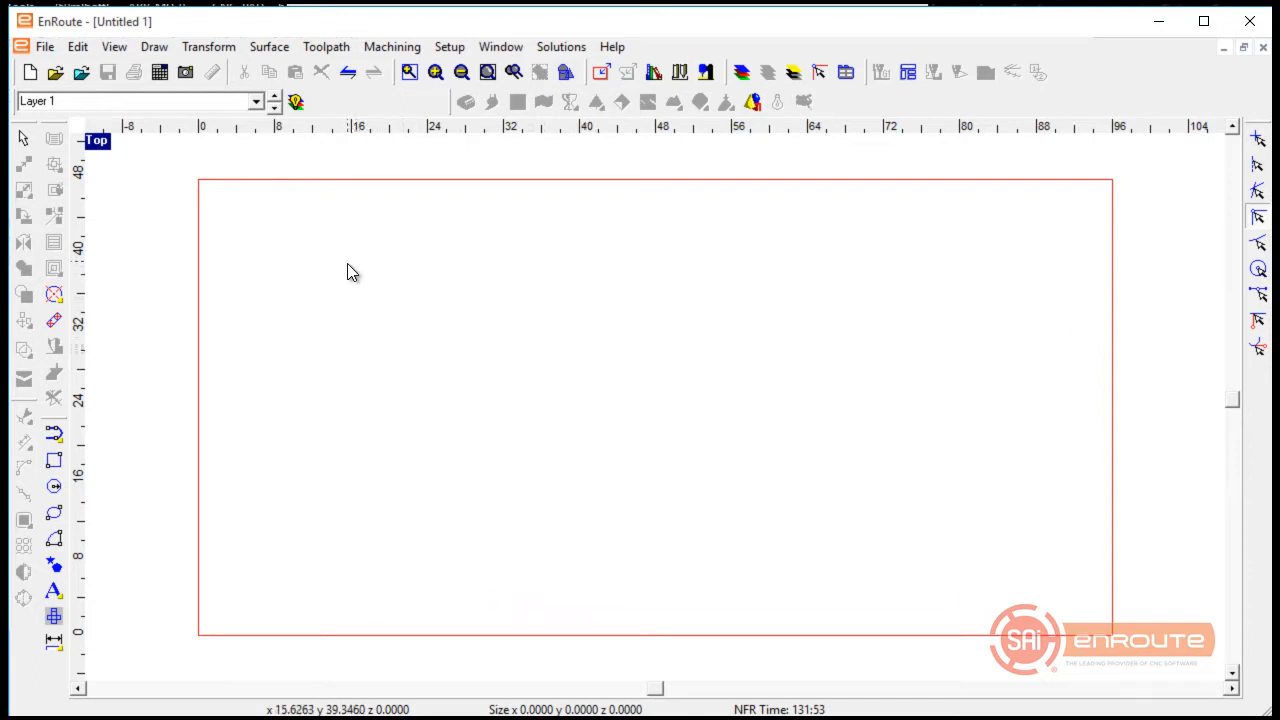
# Import Logo cropped.jpg and vectorize it using Enhanced curves with automatic cleanup and a tolerance of 0.000
pyautogui.click(80, 75)
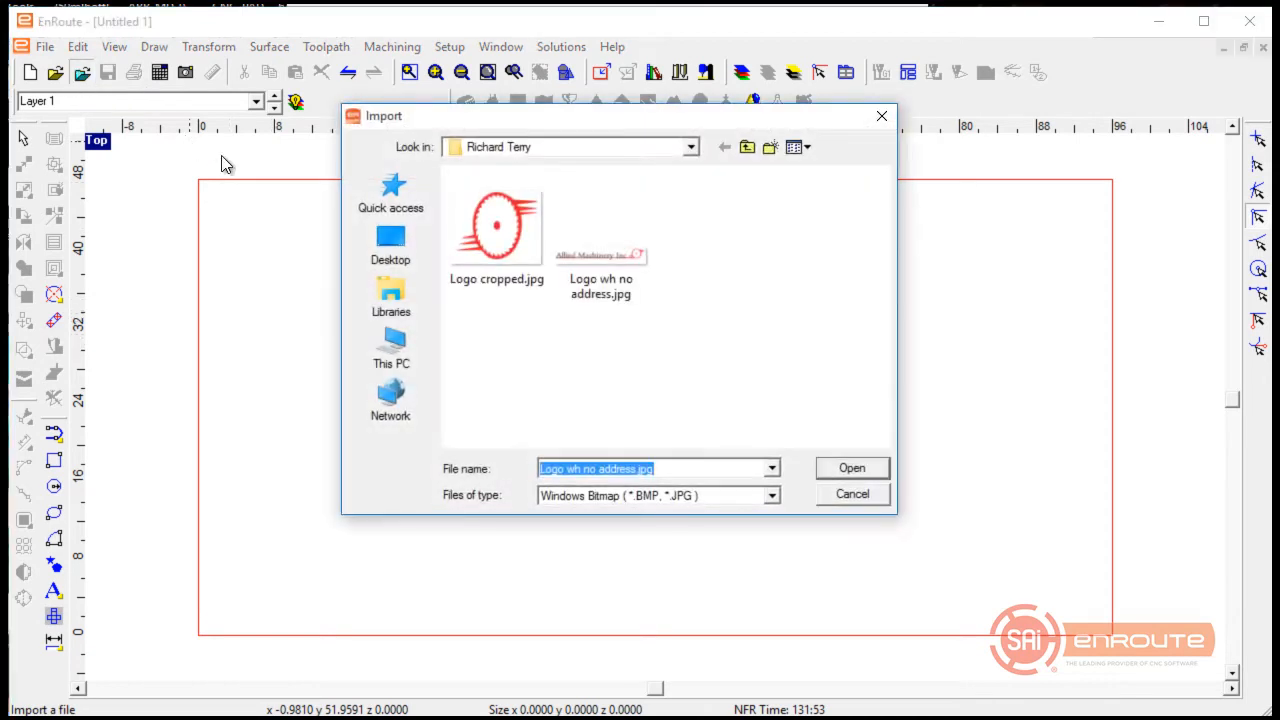
pyautogui.doubleClick(490, 230)
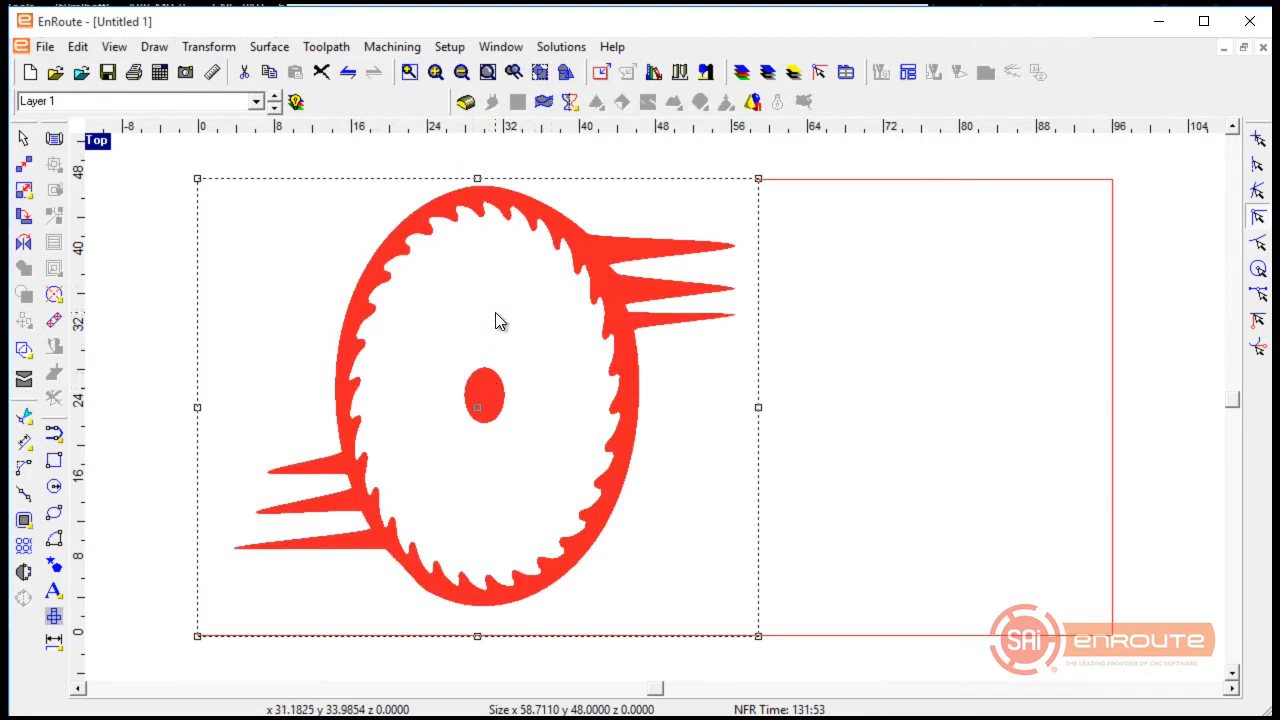
pyautogui.click(24, 572)
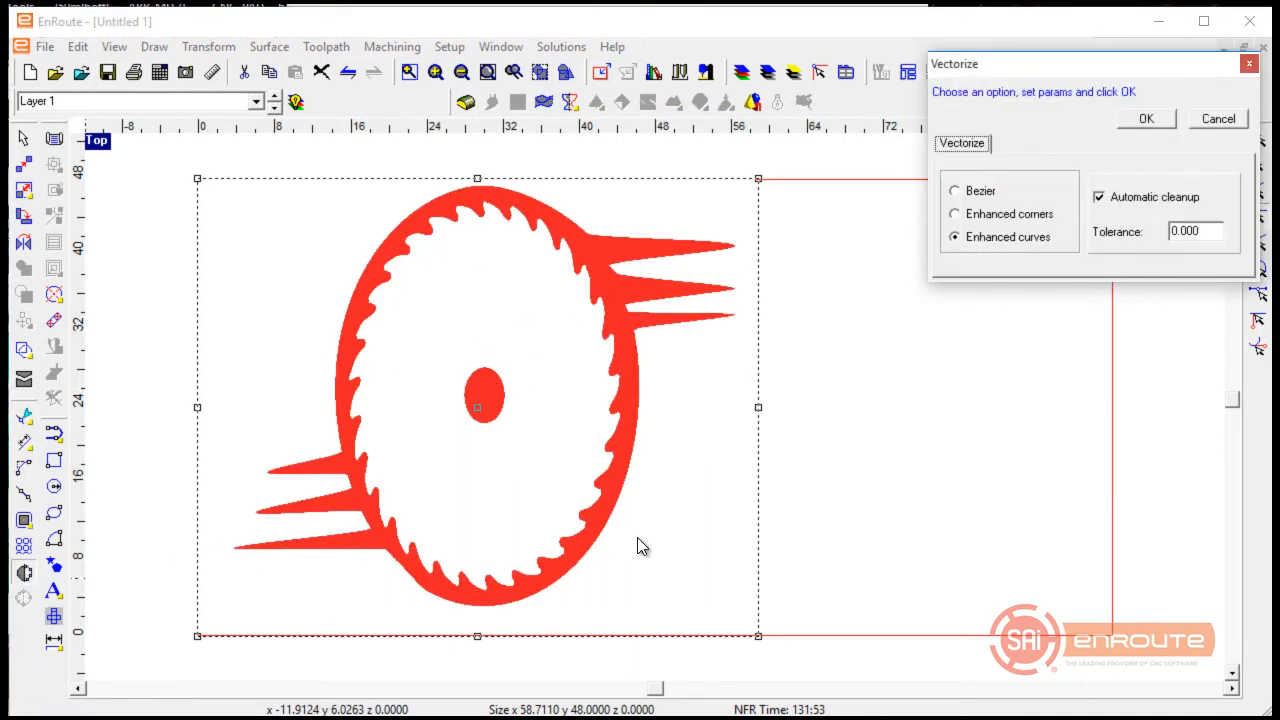
pyautogui.click(1145, 120)
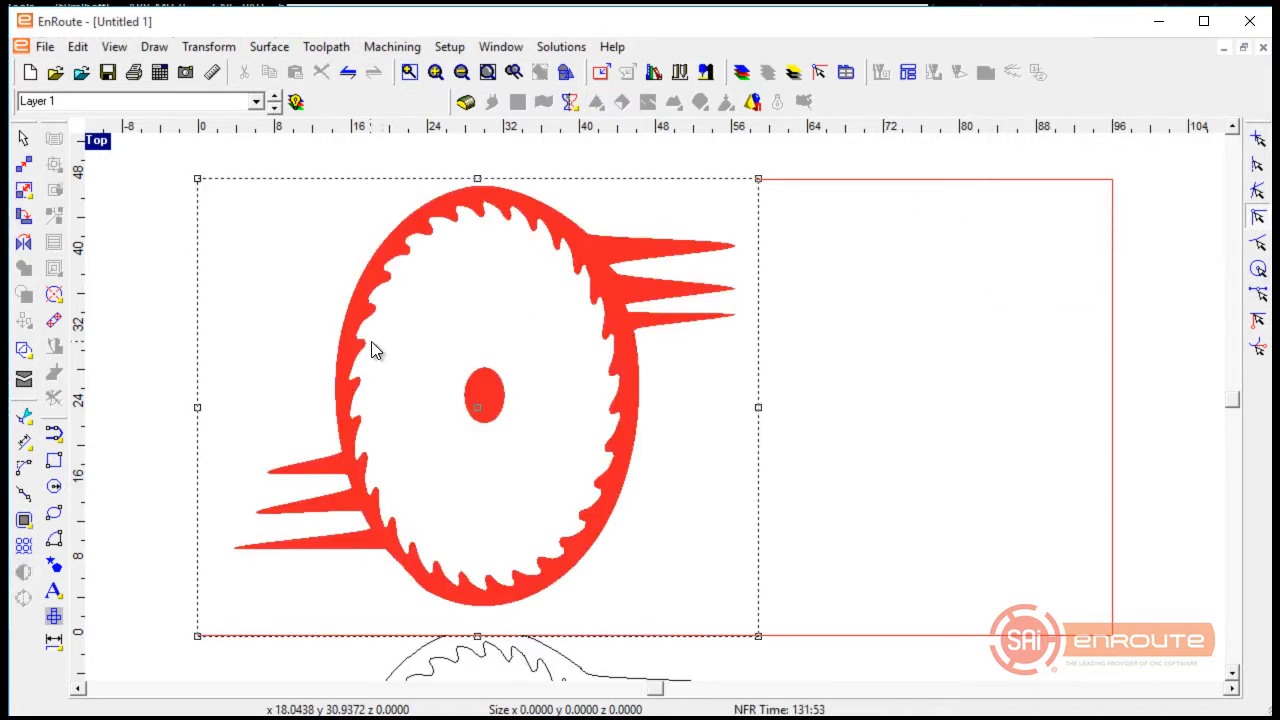
# Delete the source saw-blade bitmap and move its vectorized contours below the right part of the plate
pyautogui.press('Delete')
pyautogui.scroll(-2, 376, 343)
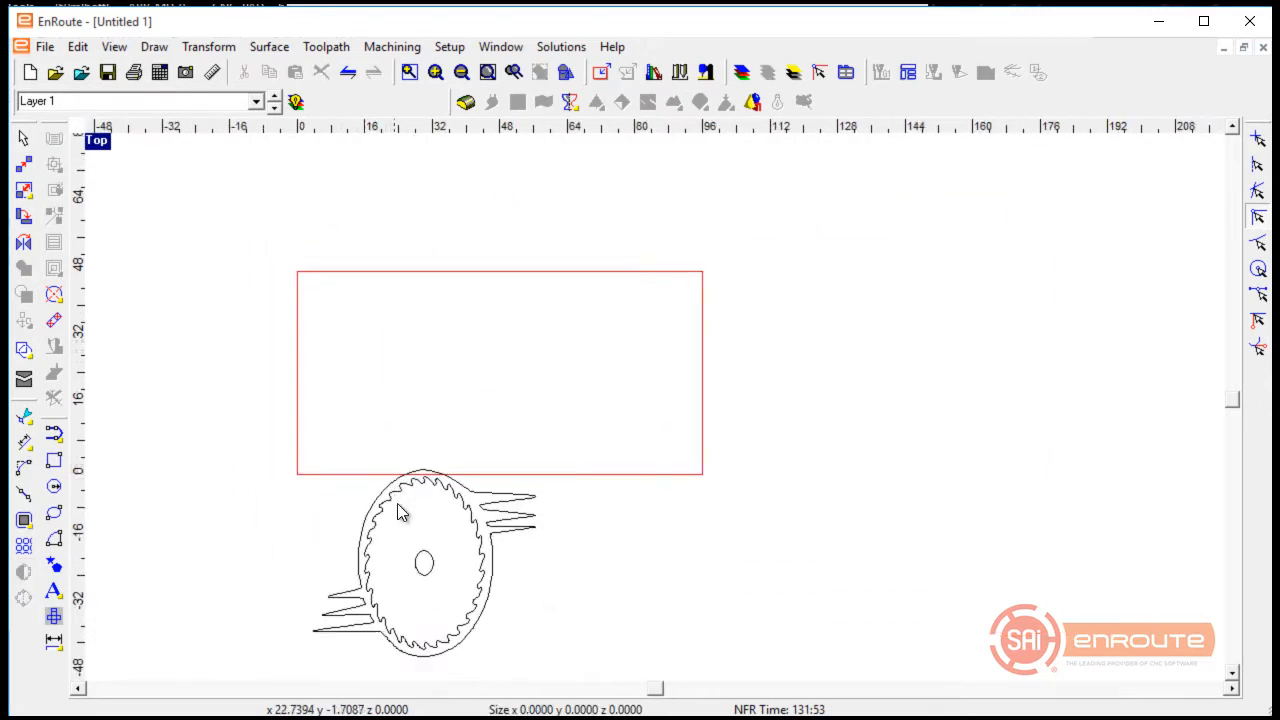
pyautogui.click(402, 483)
pyautogui.scroll(4, 417, 480)
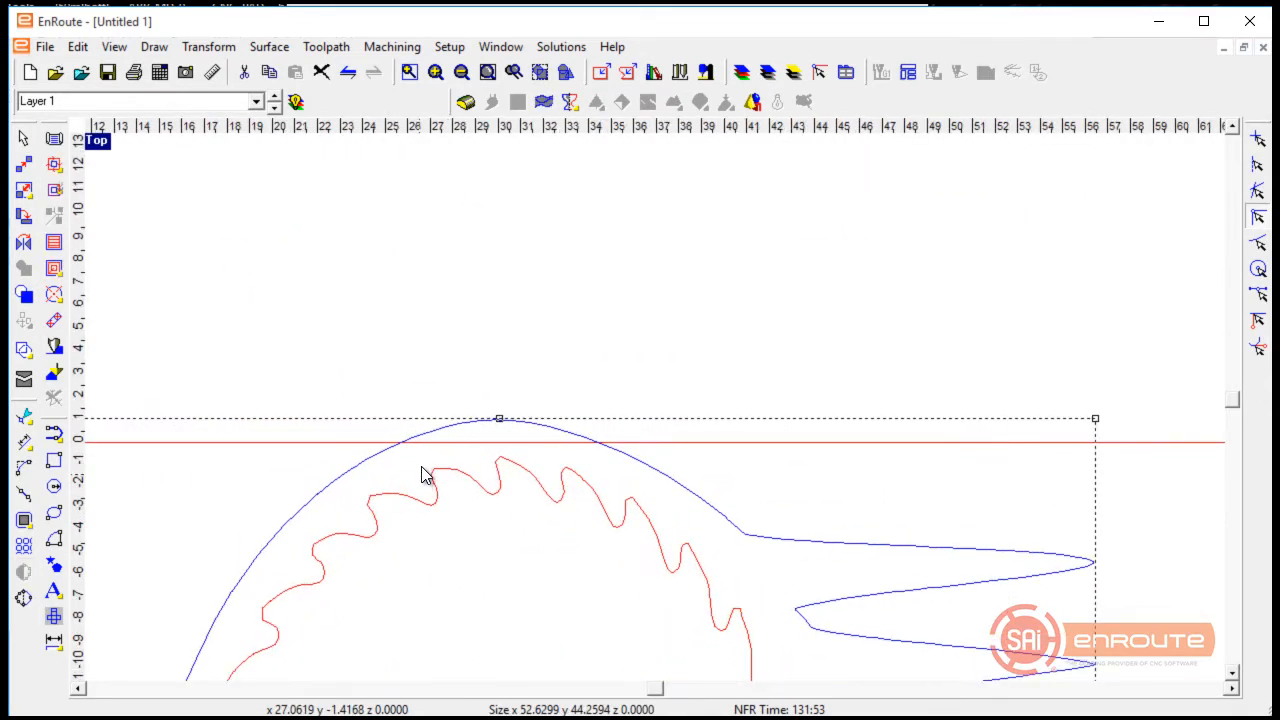
pyautogui.scroll(-3, 426, 471)
pyautogui.scroll(-2, 424, 415)
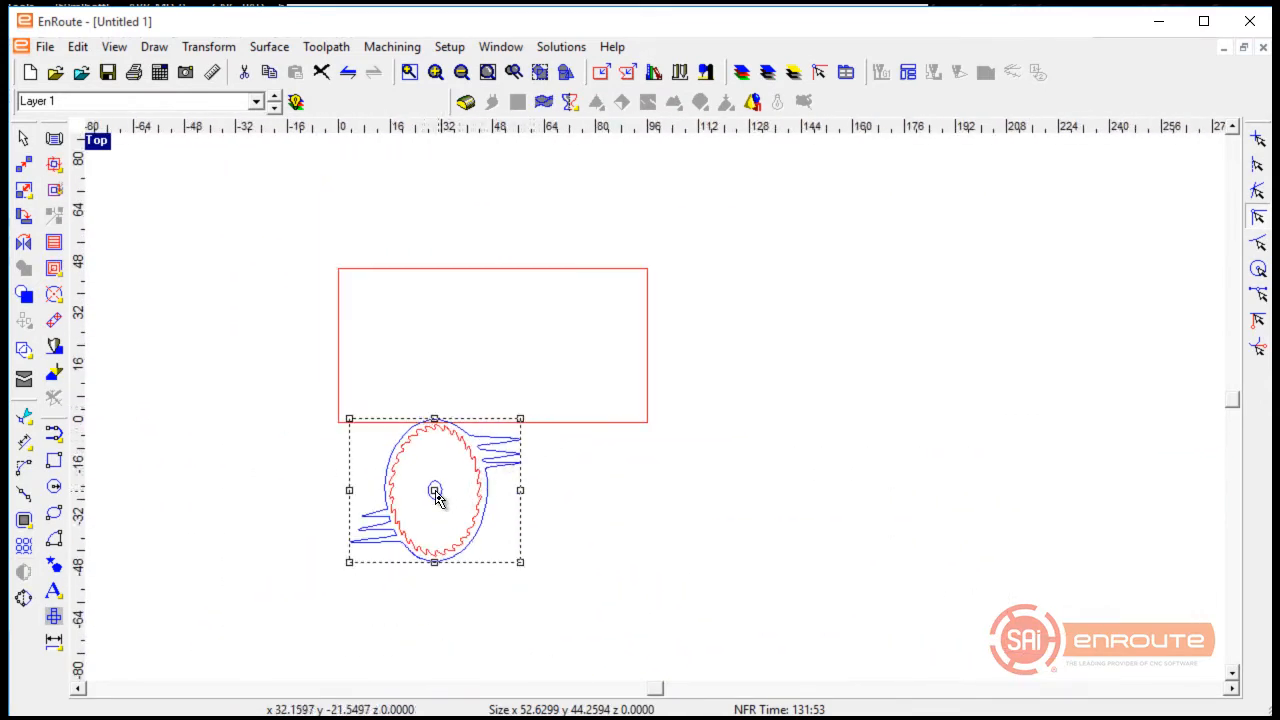
pyautogui.moveTo(435, 490)
pyautogui.mouseDown()
pyautogui.moveTo(653, 341)
pyautogui.moveTo(600, 503)
pyautogui.mouseUp()
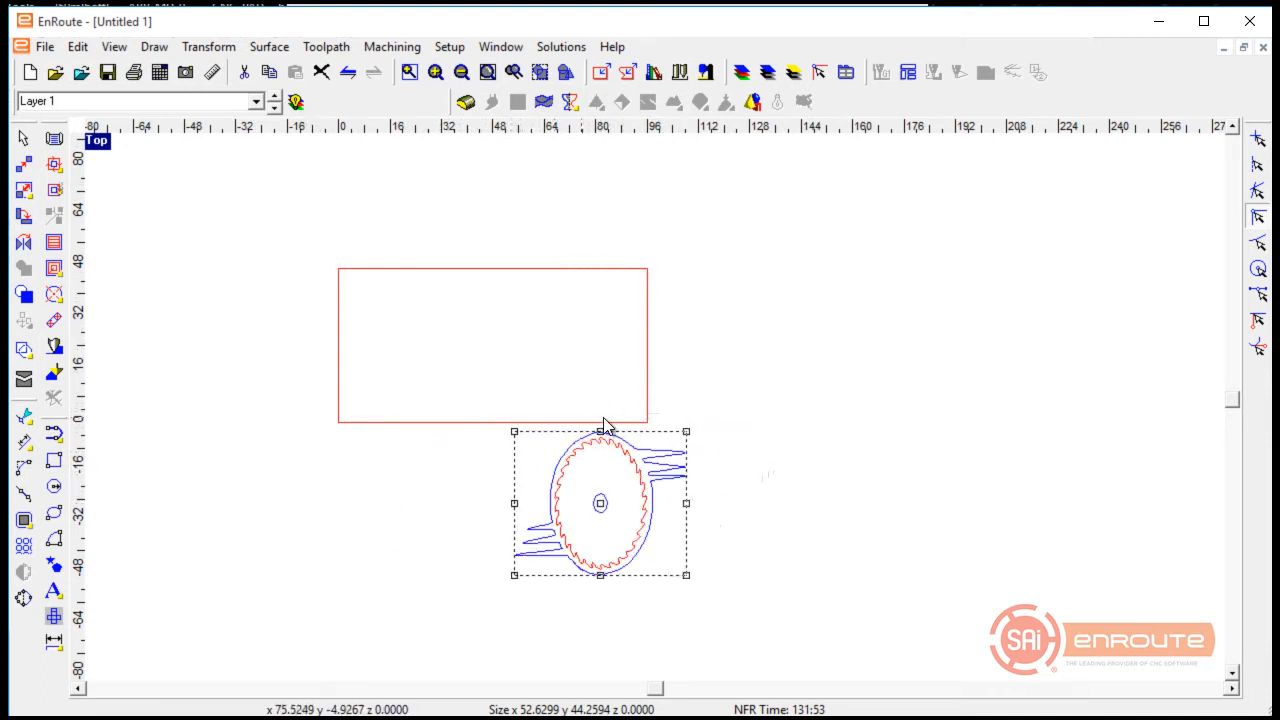
# Import Logo wh no address.jpg onto the plate and vectorize the company logo bitmap
pyautogui.click(82, 72)
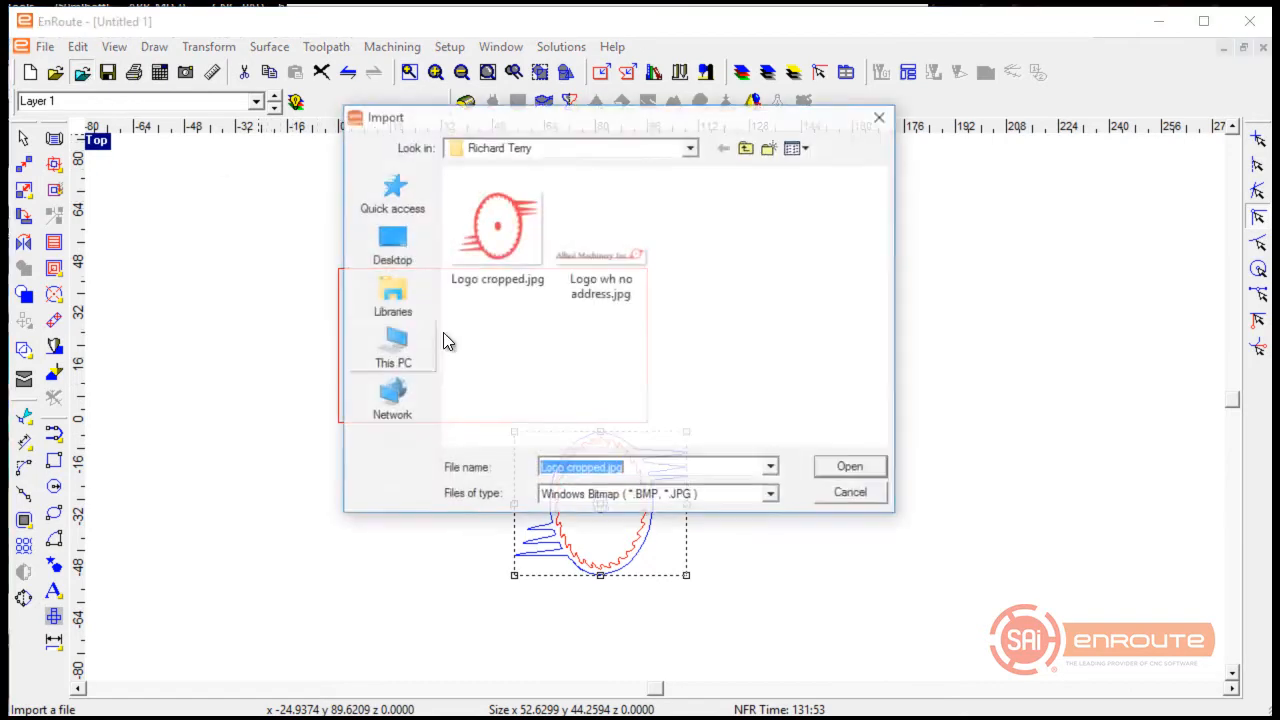
pyautogui.doubleClick(617, 258)
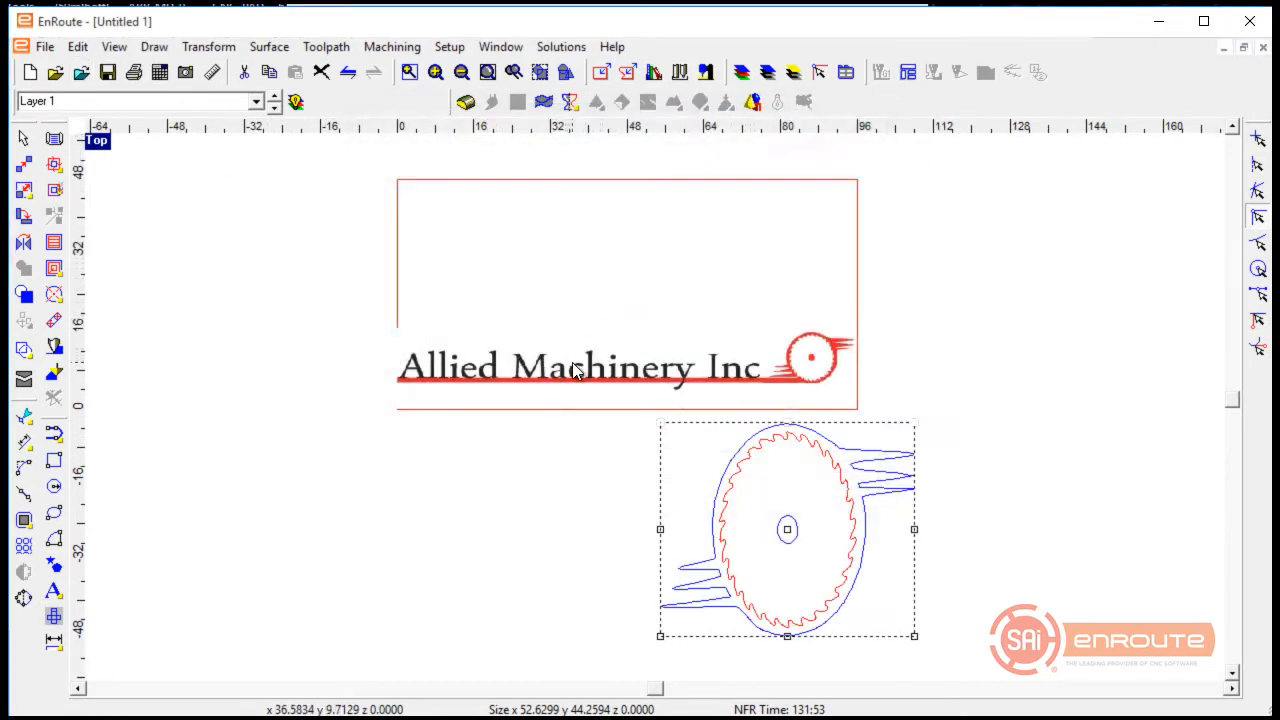
pyautogui.click(590, 358)
pyautogui.scroll(3, 416, 410)
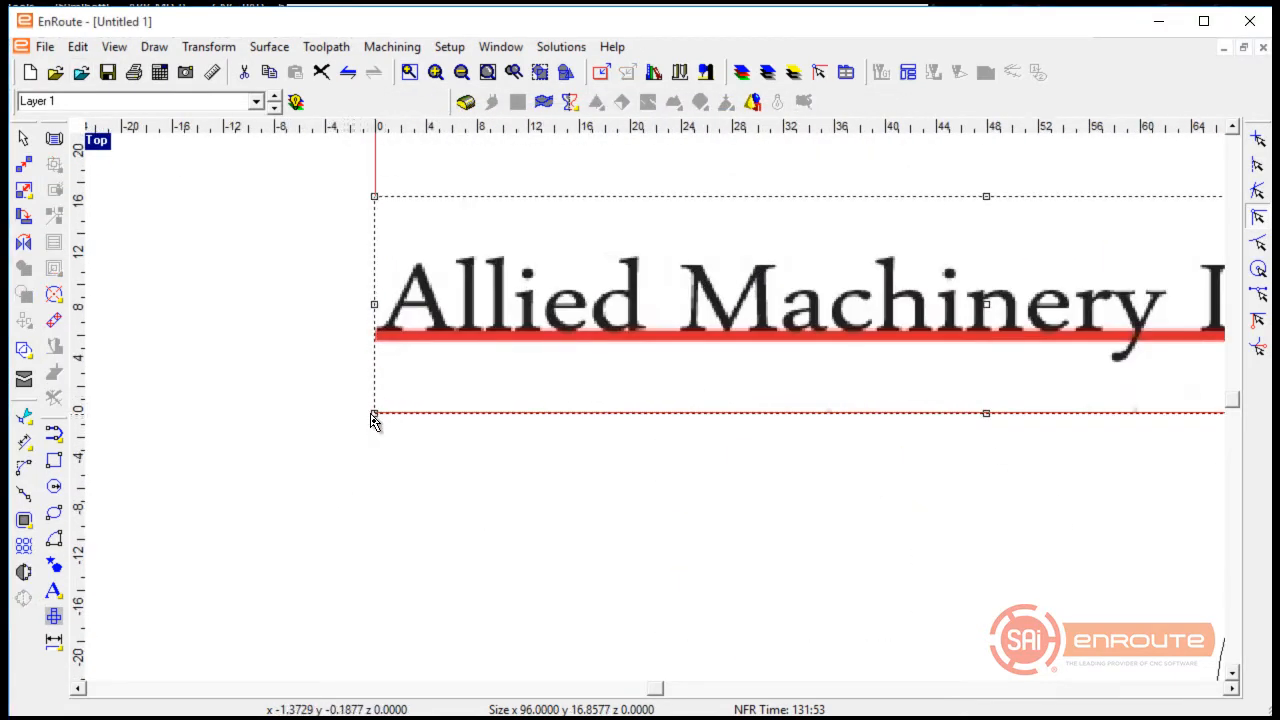
pyautogui.scroll(-3, 373, 418)
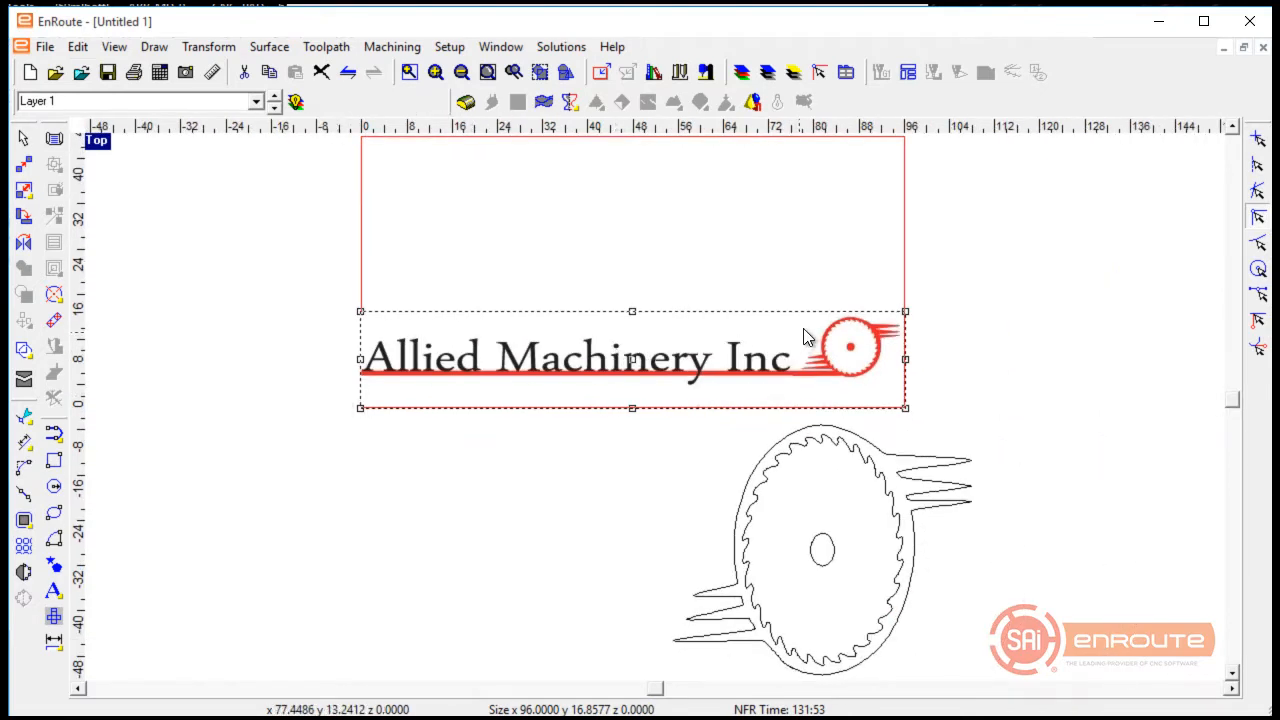
pyautogui.scroll(3, 808, 338)
pyautogui.scroll(-2, 560, 358)
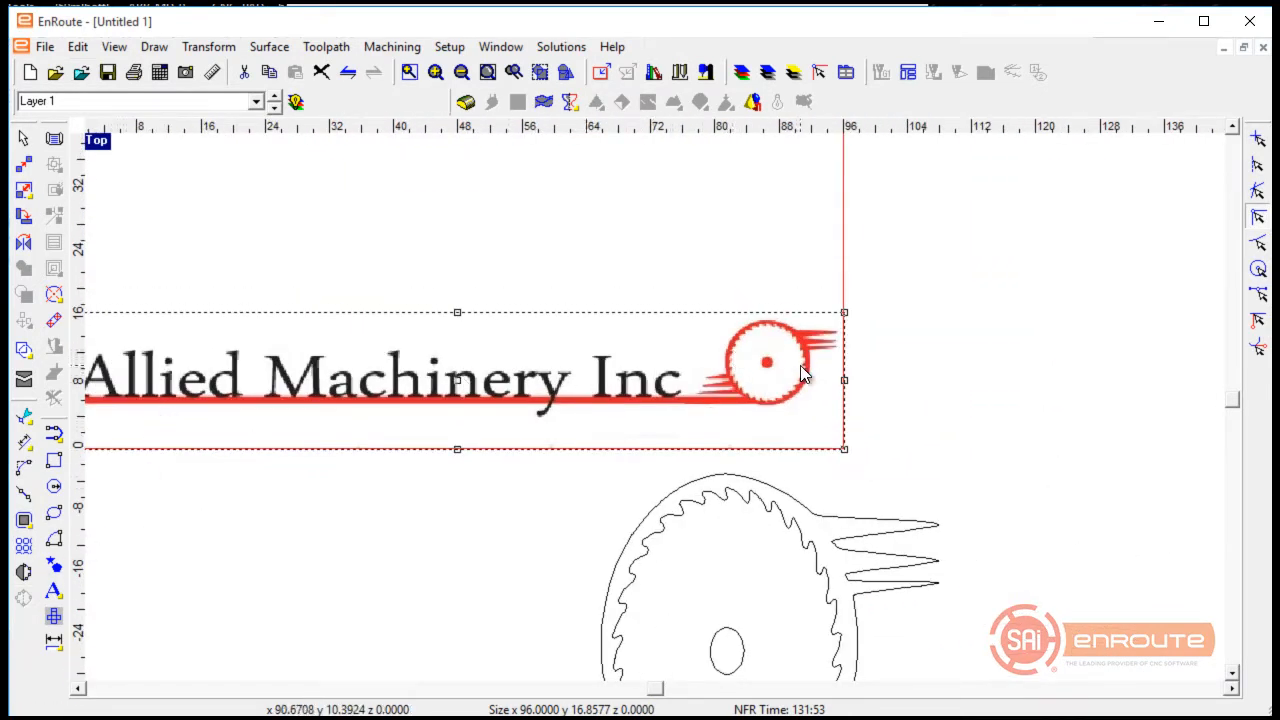
pyautogui.scroll(-1, 808, 371)
pyautogui.click(24, 572)
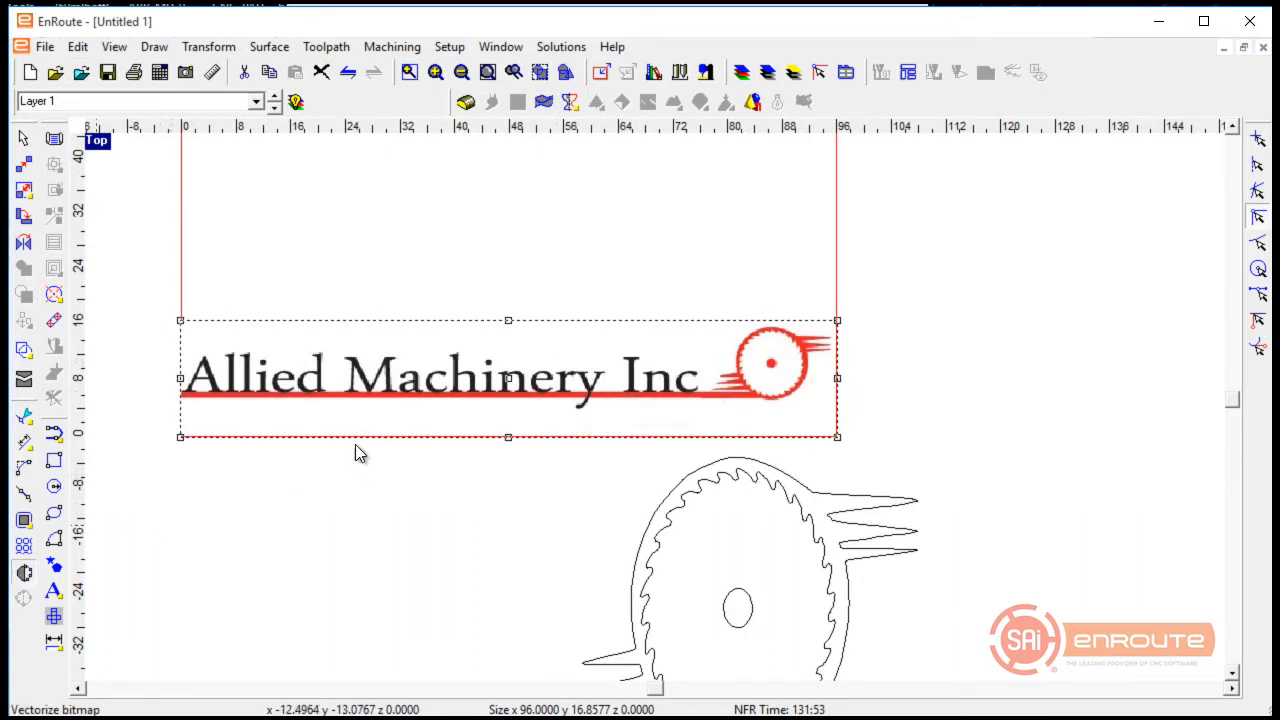
pyautogui.click(1146, 118)
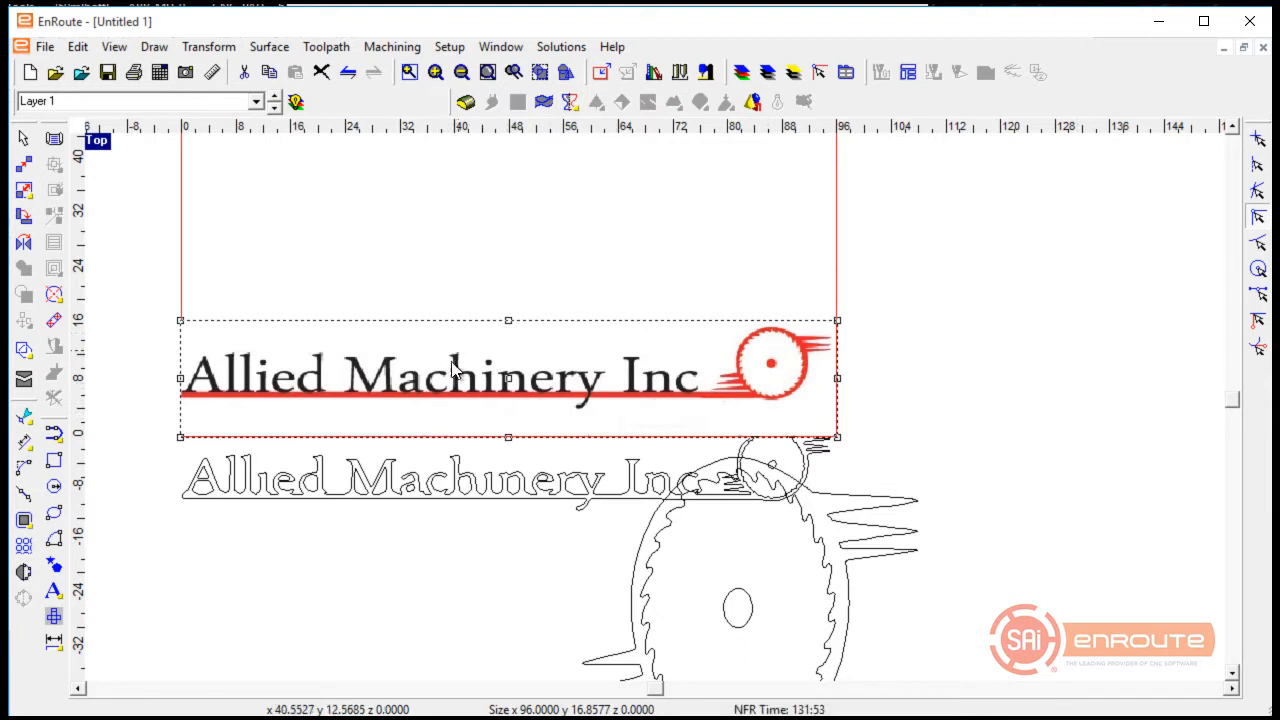
# Move the Allied Machinery Inc bitmap to the right of the plate and place its vectorized contours inside the plate
pyautogui.moveTo(428, 380); pyautogui.dragTo(969, 212)
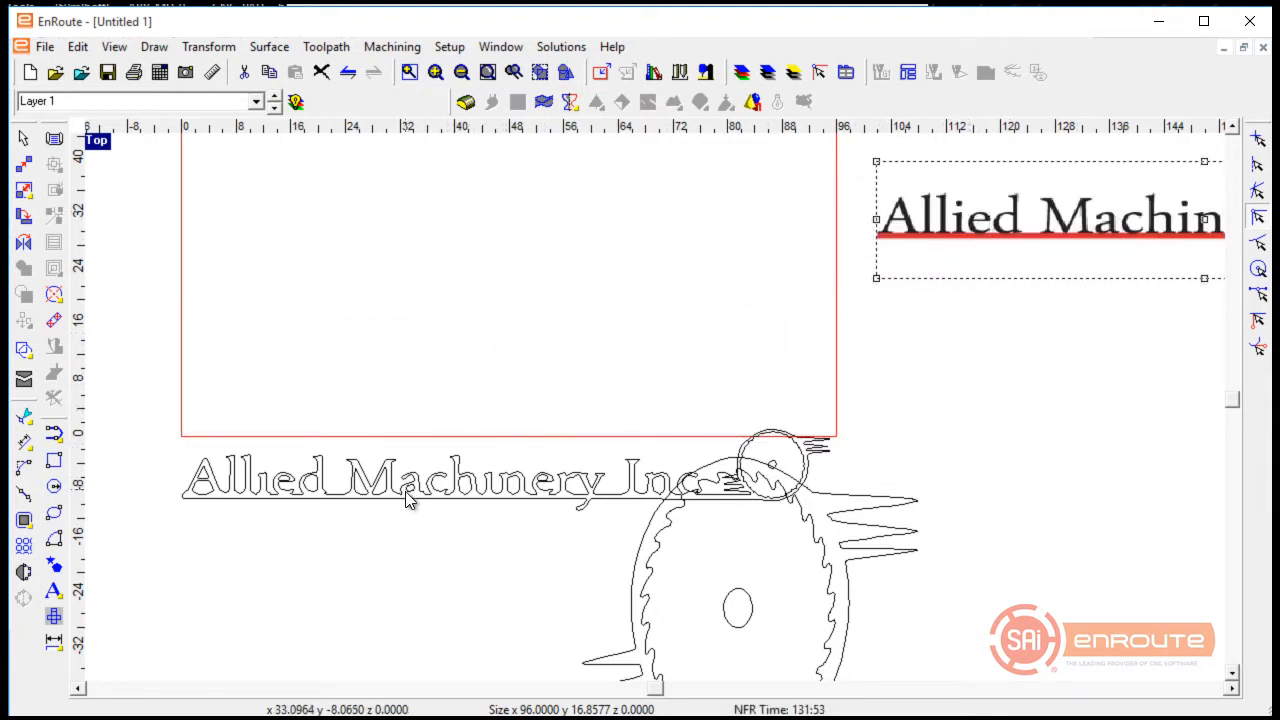
pyautogui.moveTo(412, 500); pyautogui.dragTo(469, 337)
# Compare the vectorized lettering and small saw blade with the original bitmap for tracing quality
pyautogui.scroll(5, 966, 220)
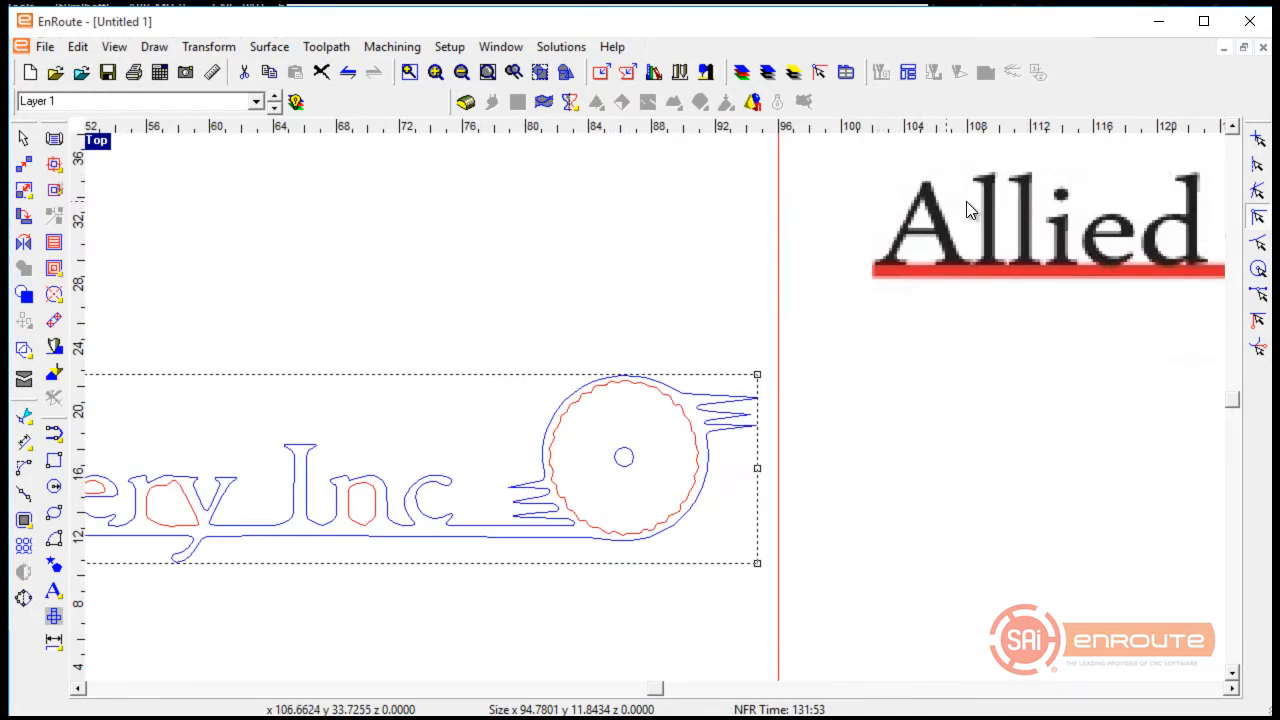
pyautogui.scroll(-5, 888, 260)
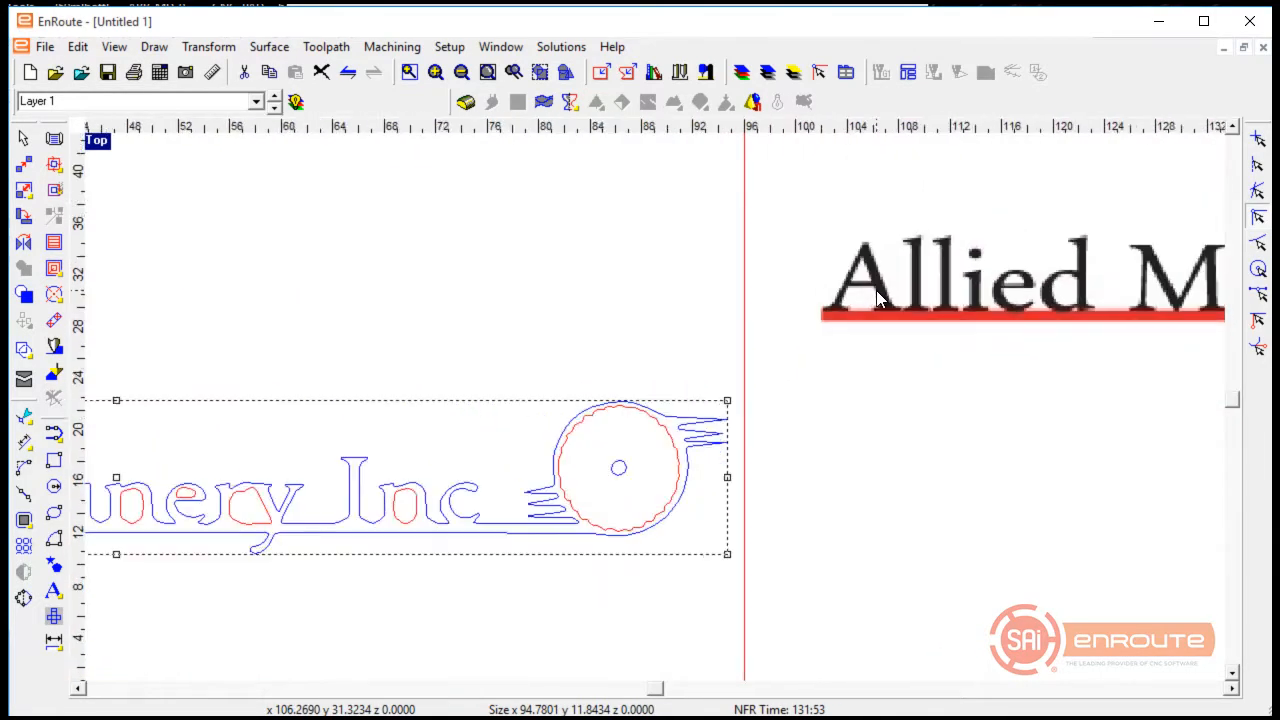
pyautogui.scroll(5, 363, 427)
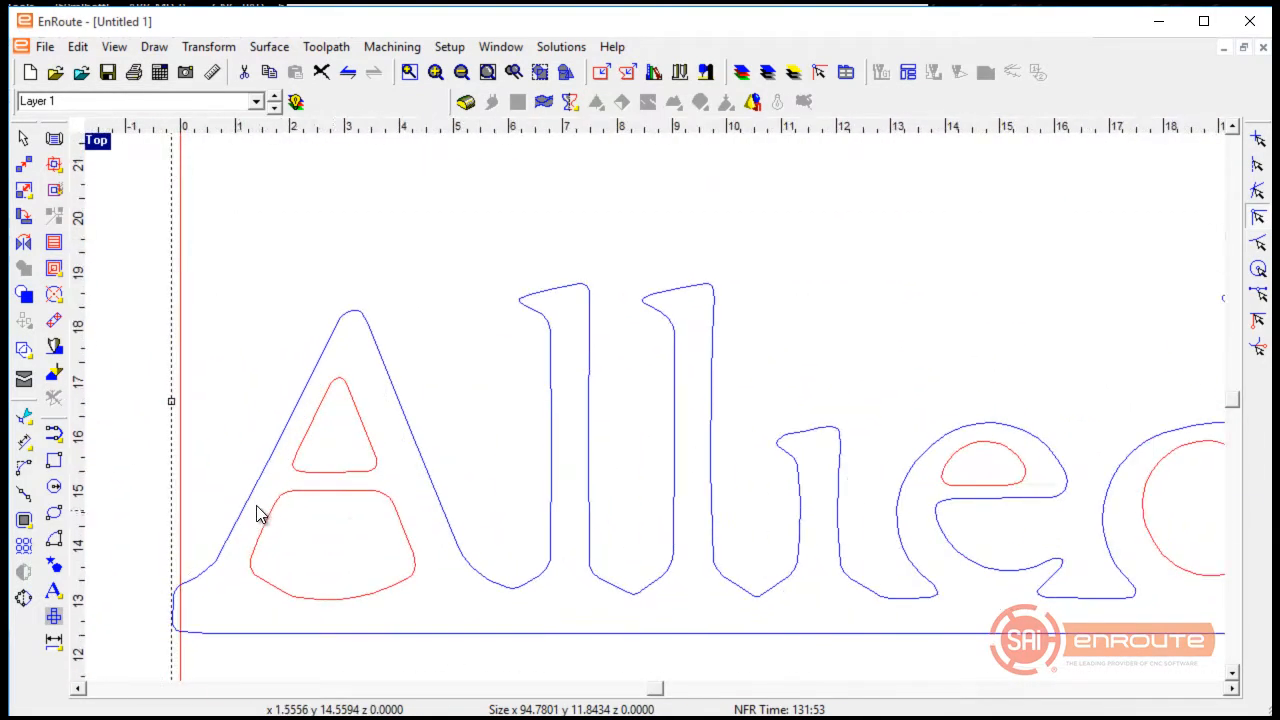
pyautogui.scroll(-2, 429, 443)
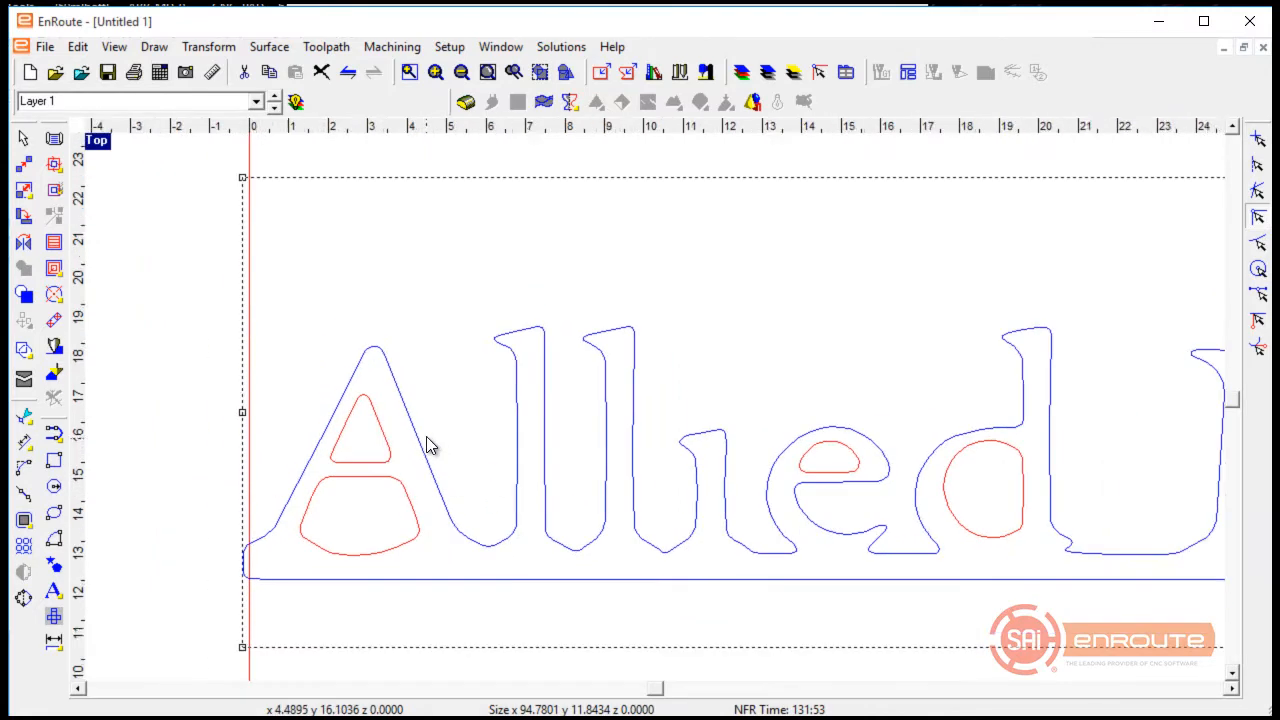
pyautogui.scroll(-2, 325, 437)
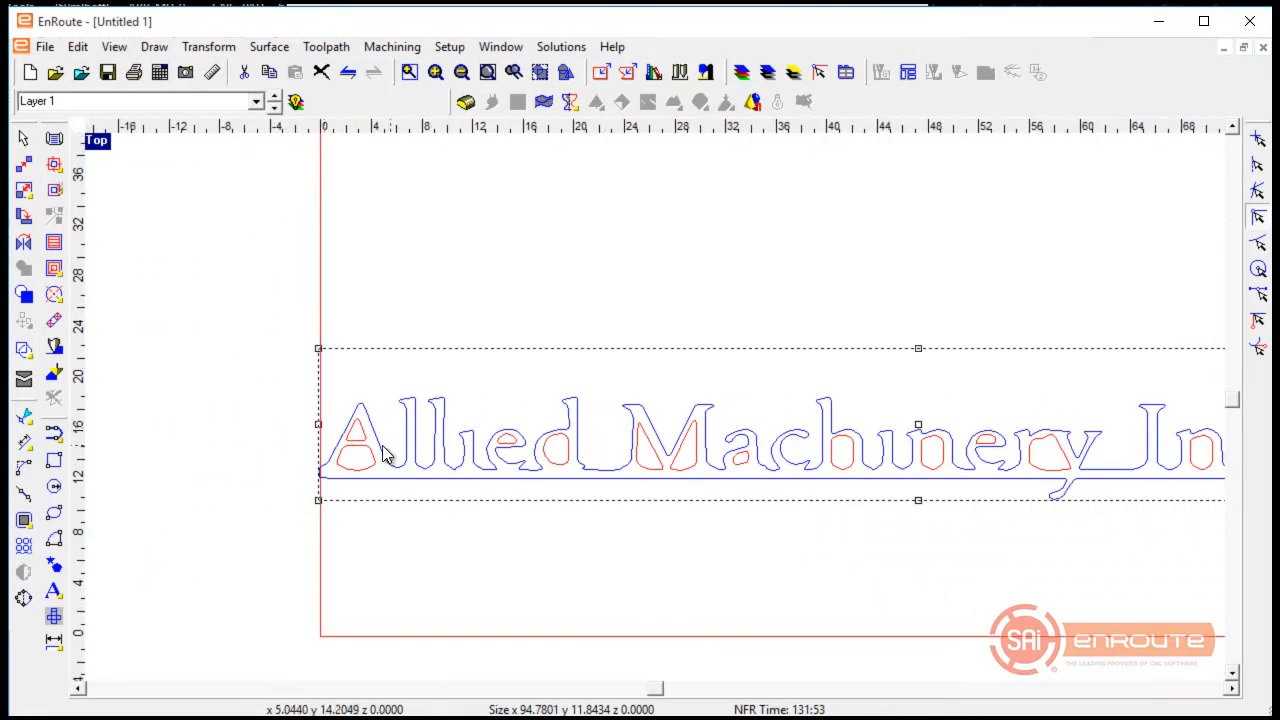
pyautogui.scroll(-2, 433, 447)
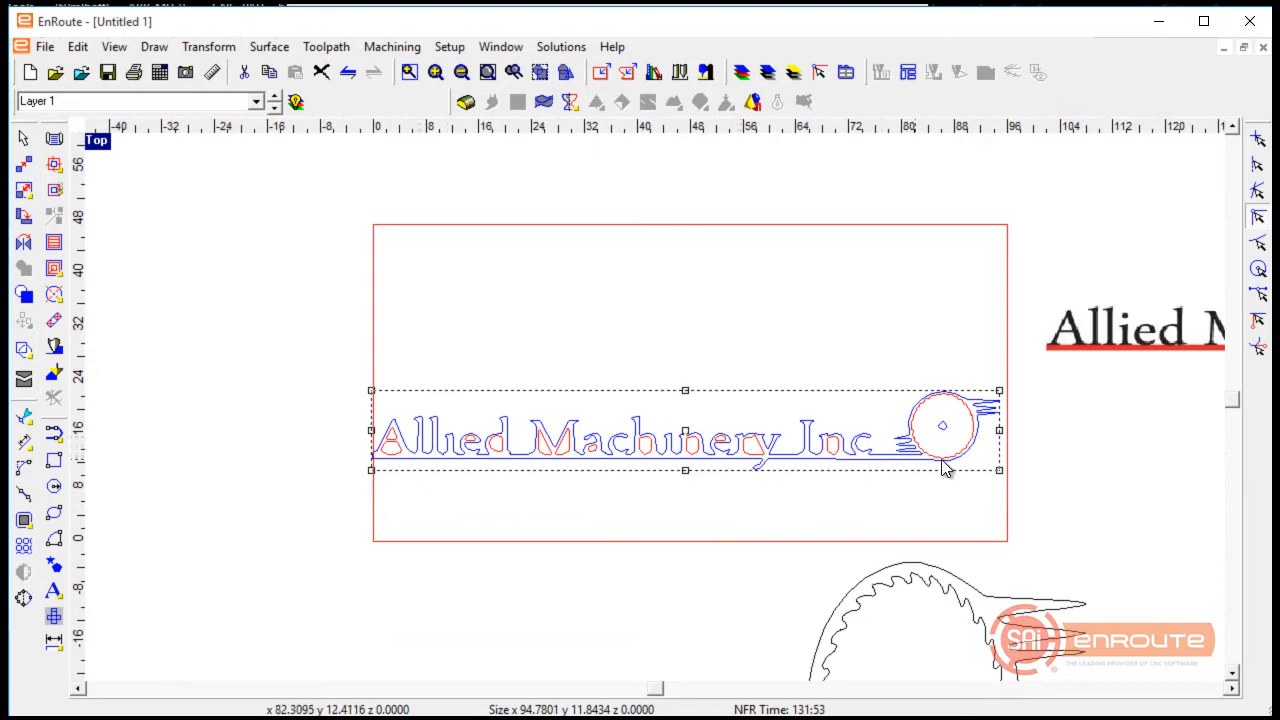
pyautogui.scroll(5, 945, 467)
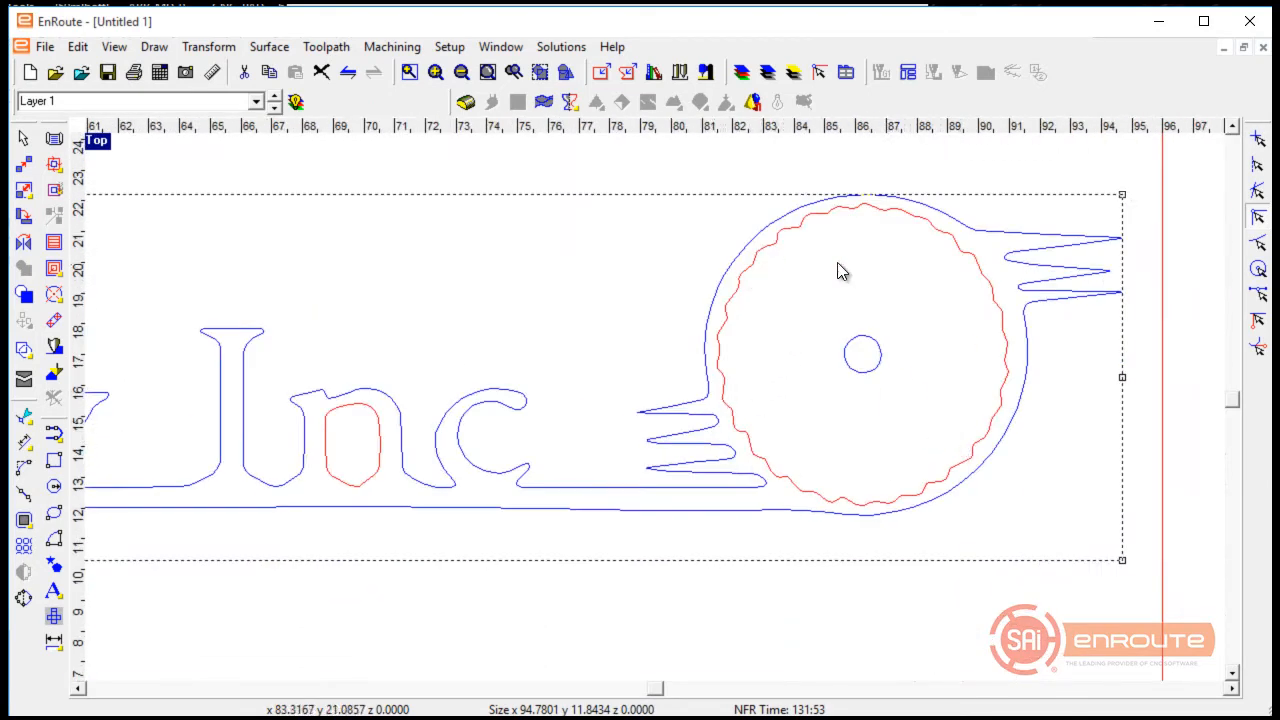
pyautogui.scroll(-8, 658, 383)
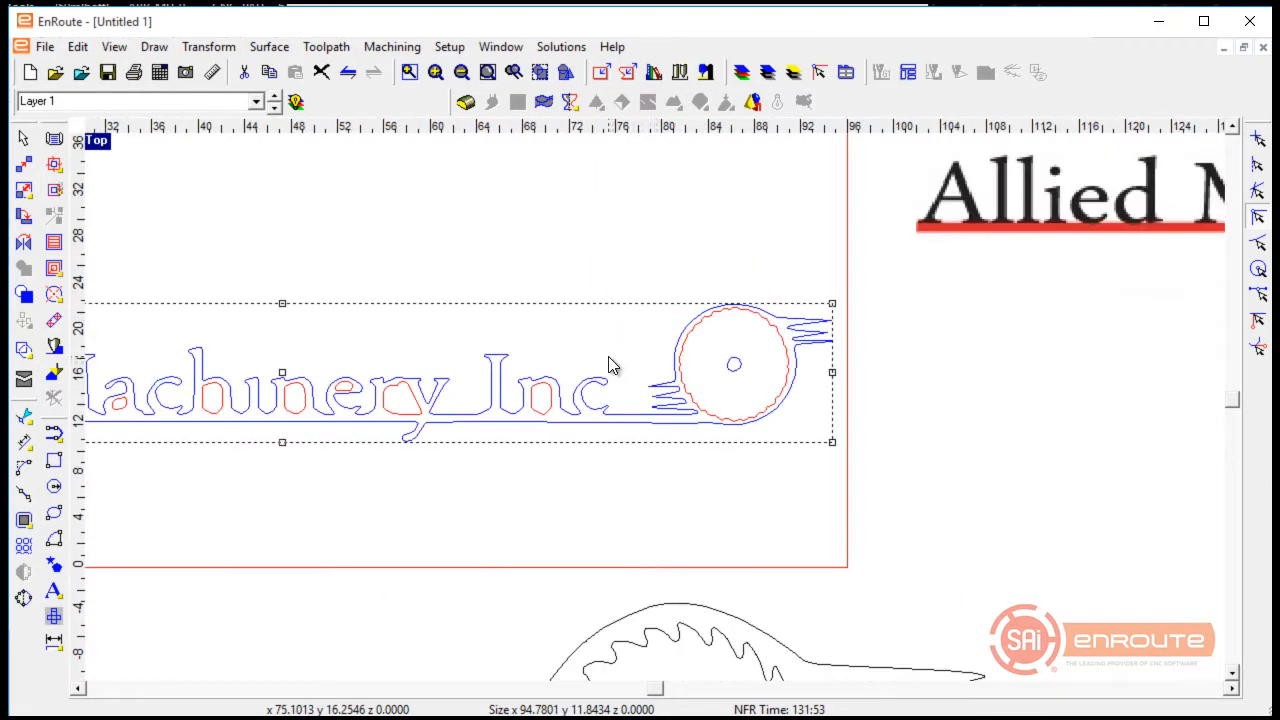
# Stretch the large saw-blade contours horizontally to a width of about 70.54, making the blade look round
pyautogui.moveTo(831, 625); pyautogui.dragTo(834, 638)
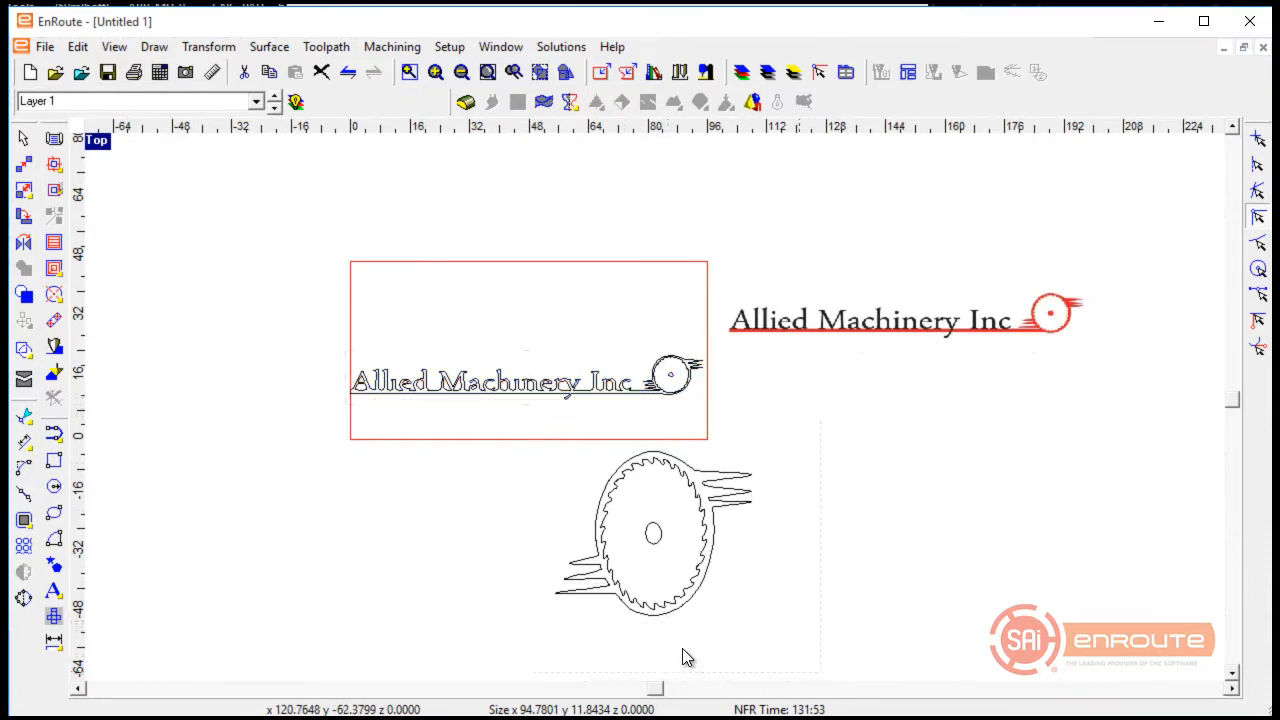
pyautogui.scroll(2, 672, 585)
pyautogui.moveTo(870, 507)
pyautogui.mouseDown()
pyautogui.moveTo(926, 523)
pyautogui.moveTo(994, 518)
pyautogui.mouseUp()
pyautogui.click(281, 527)
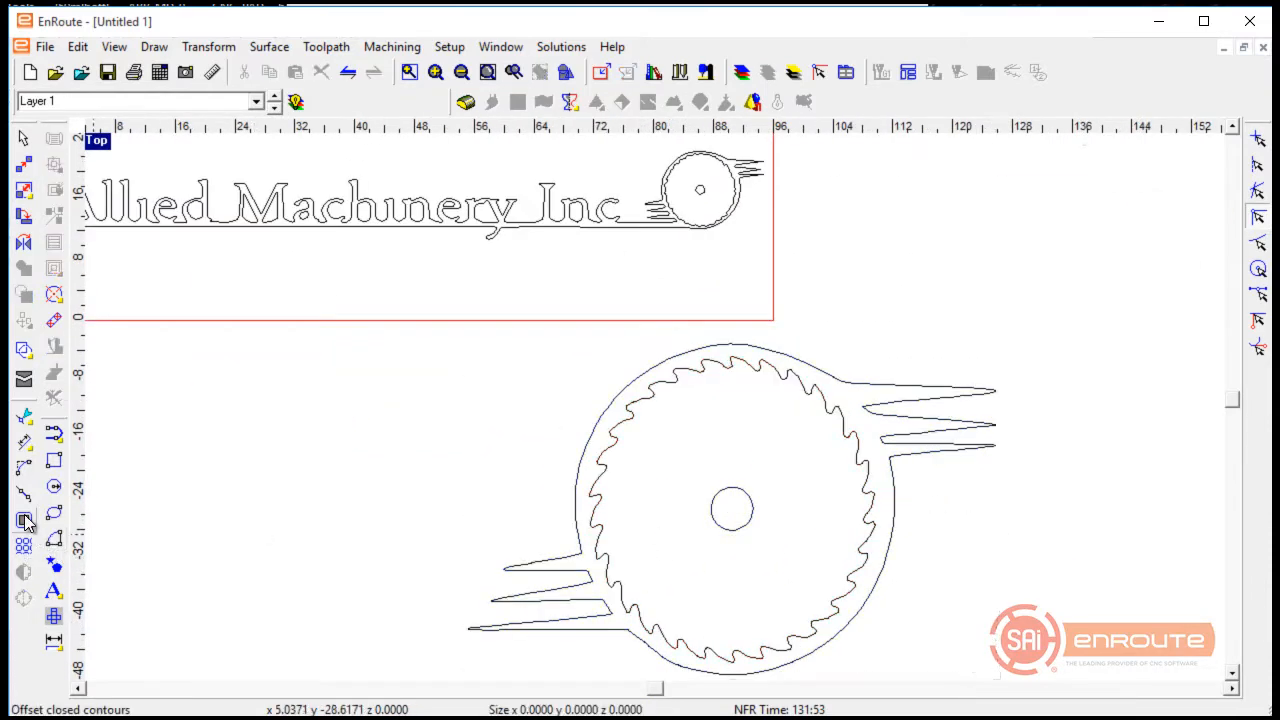
# Check the blade's roundness with a temporary circle about 43.26 across centred on the hub, and delete that circle
pyautogui.click(54, 486)
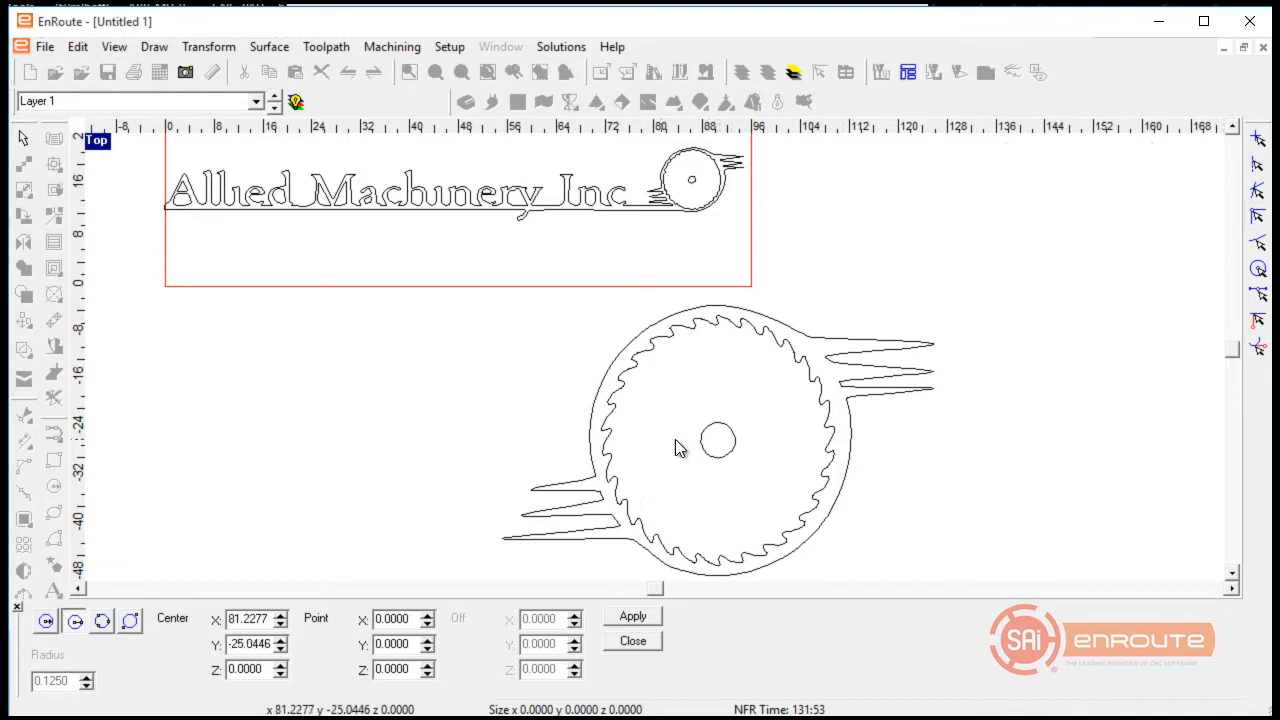
pyautogui.click(720, 443)
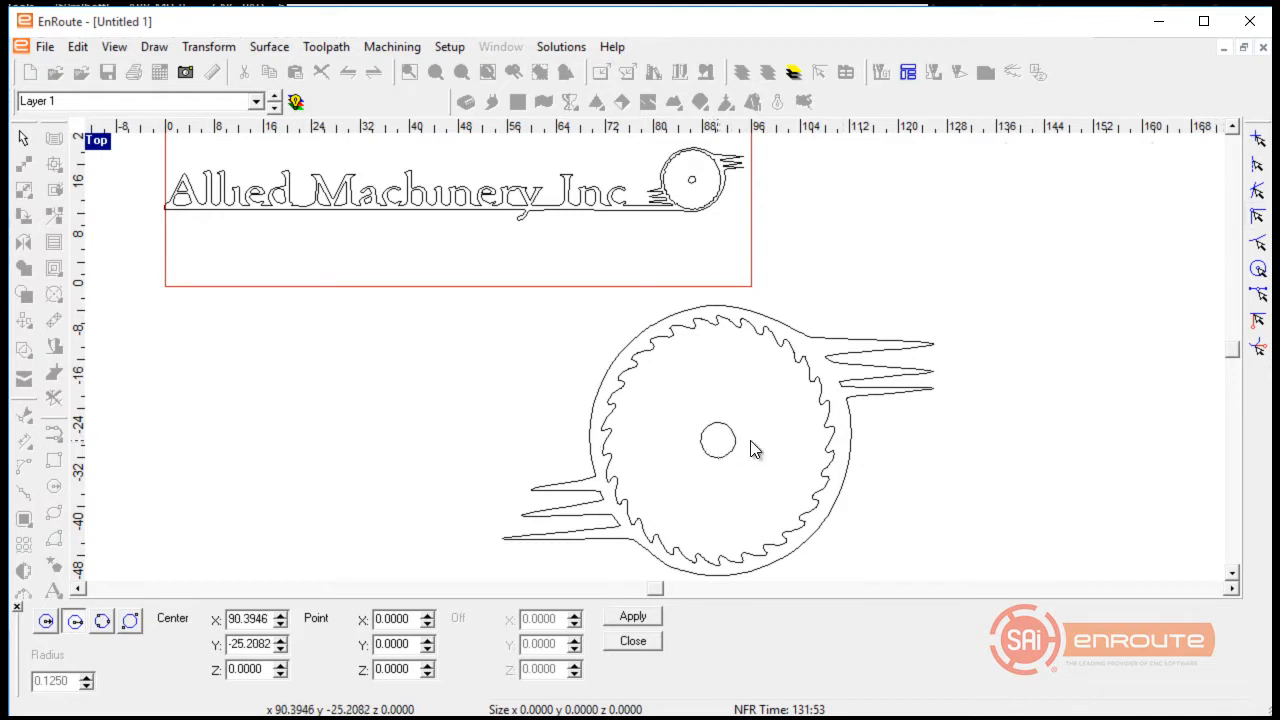
pyautogui.click(852, 437)
pyautogui.press('Escape')
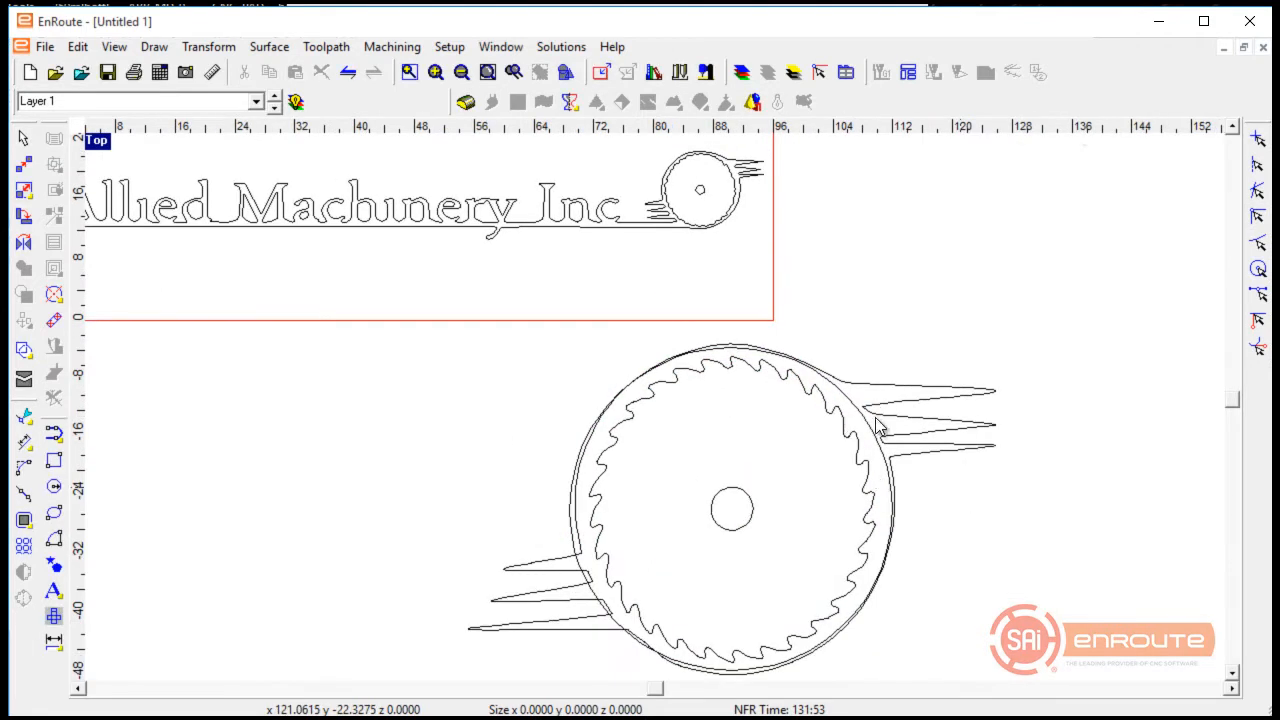
pyautogui.click(866, 422)
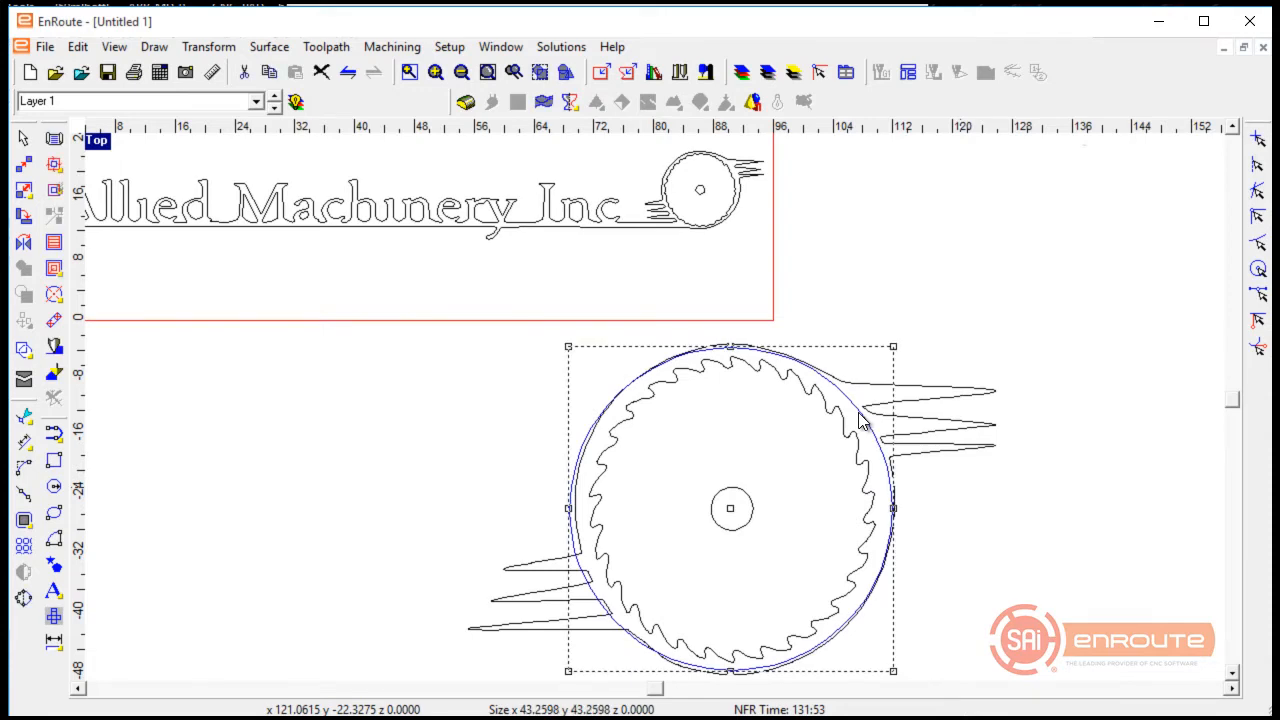
pyautogui.press('Delete')
# Select the large saw-blade contours and examine the traced lettering and small blade on the plate for comparison
pyautogui.scroll(-2, 451, 448)
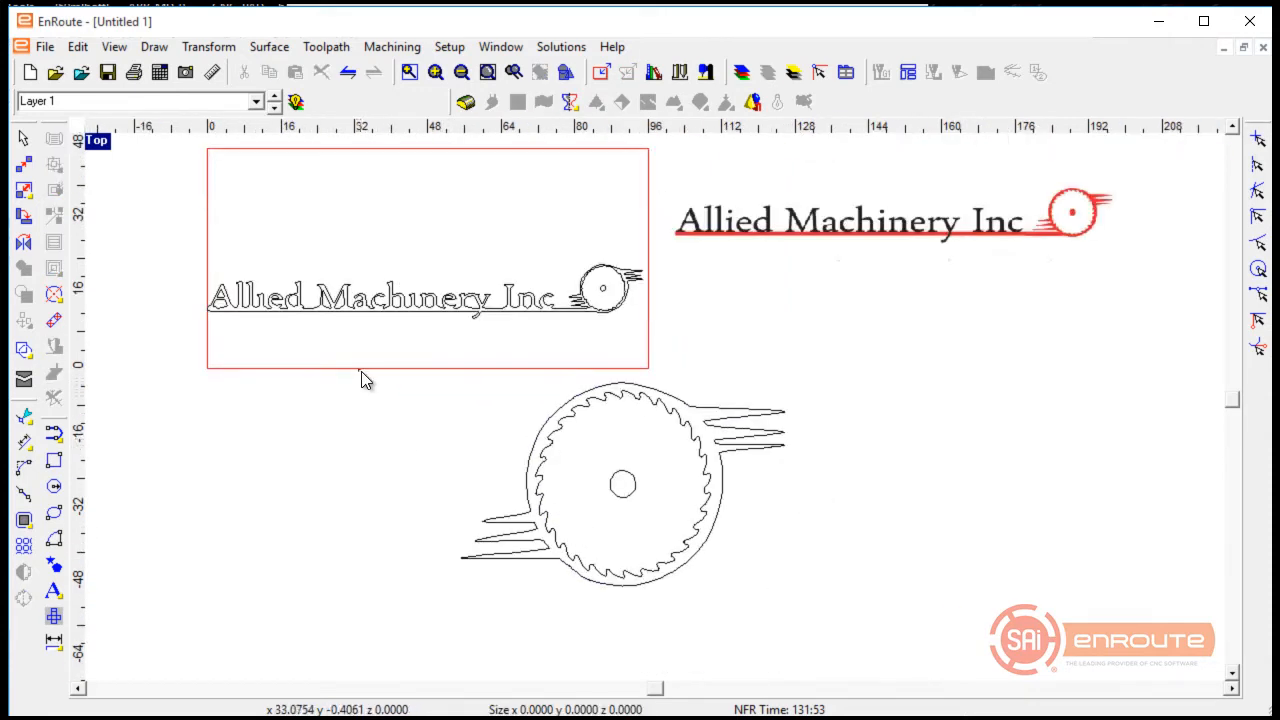
pyautogui.moveTo(361, 371); pyautogui.dragTo(943, 686)
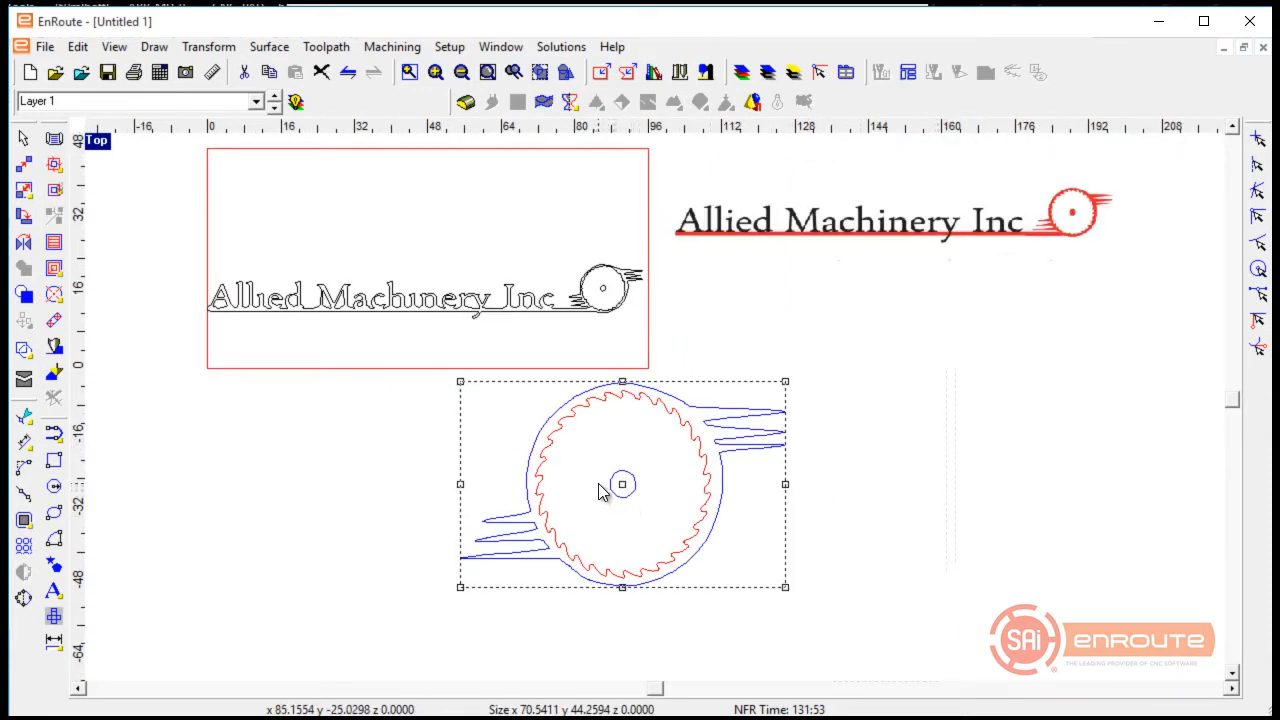
pyautogui.scroll(2, 600, 490)
pyautogui.scroll(-2, 830, 468)
pyautogui.scroll(3, 509, 277)
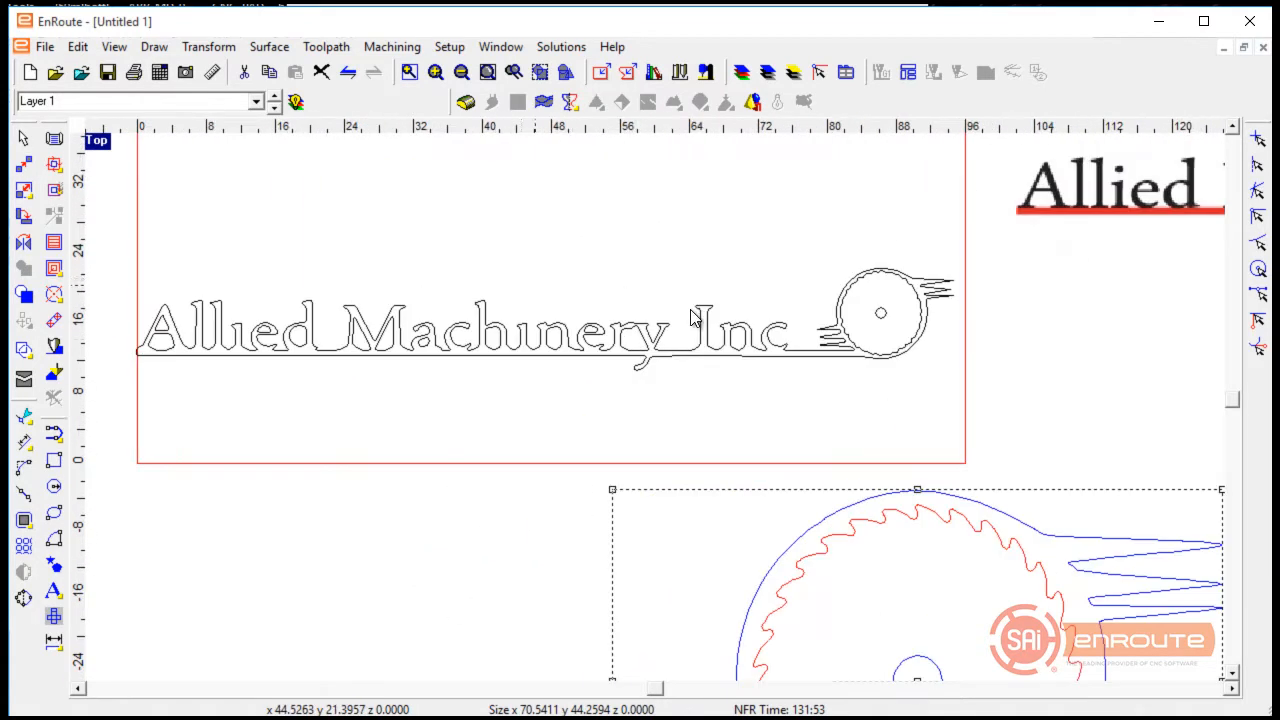
pyautogui.scroll(-2, 474, 297)
pyautogui.scroll(2, 894, 309)
pyautogui.scroll(1, 615, 311)
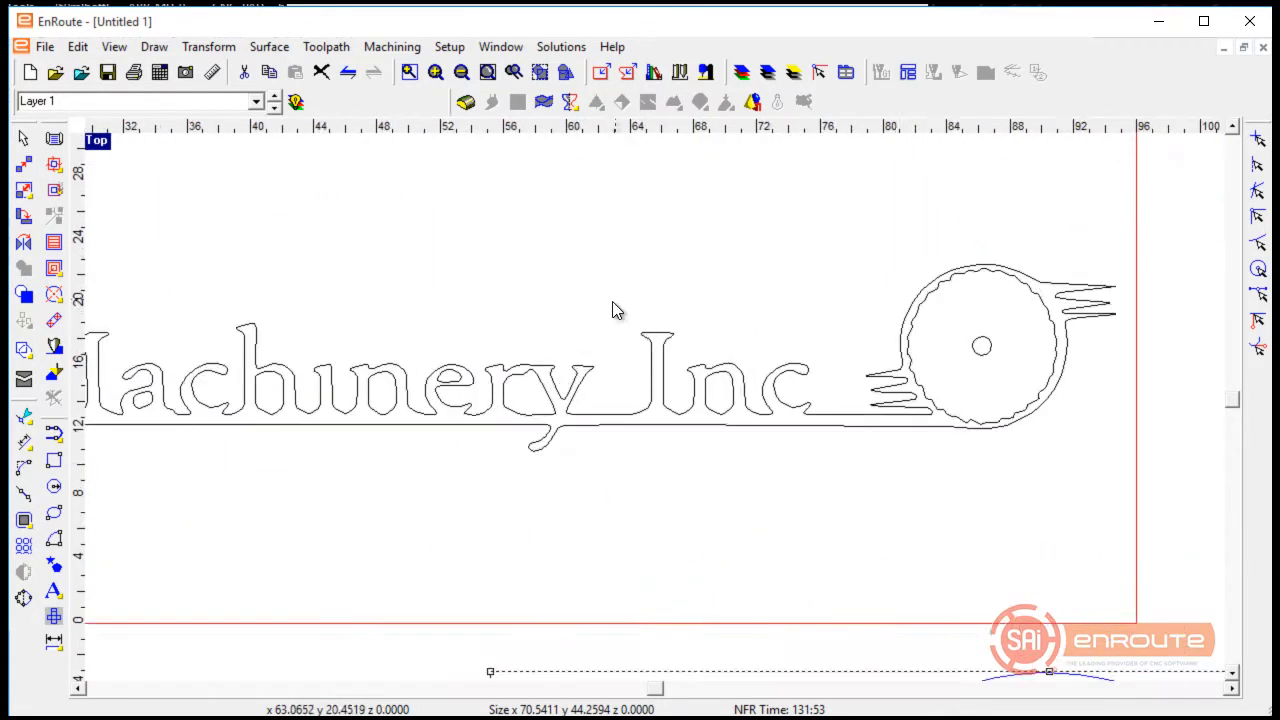
pyautogui.scroll(1, 615, 311)
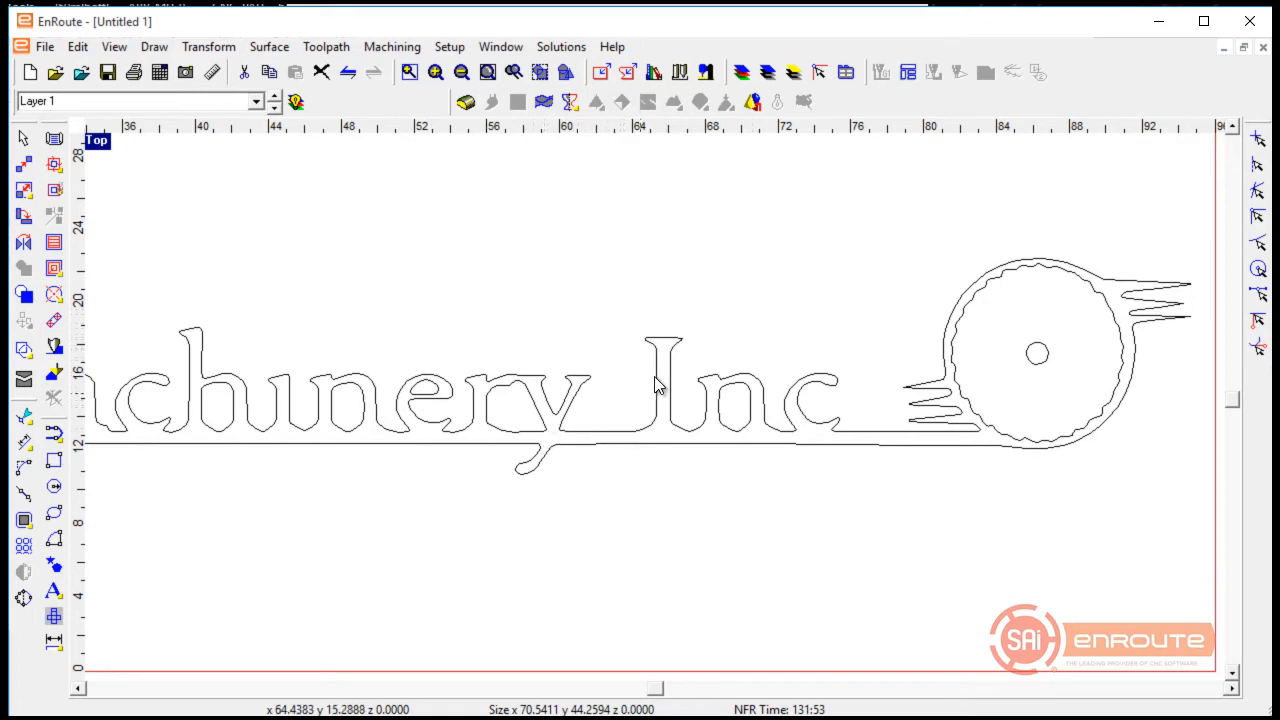
# Start a text entry below the traced logo in Times New Roman Regular, with height 5 and character spacing 0
pyautogui.scroll(-3, 655, 385)
pyautogui.scroll(3, 262, 388)
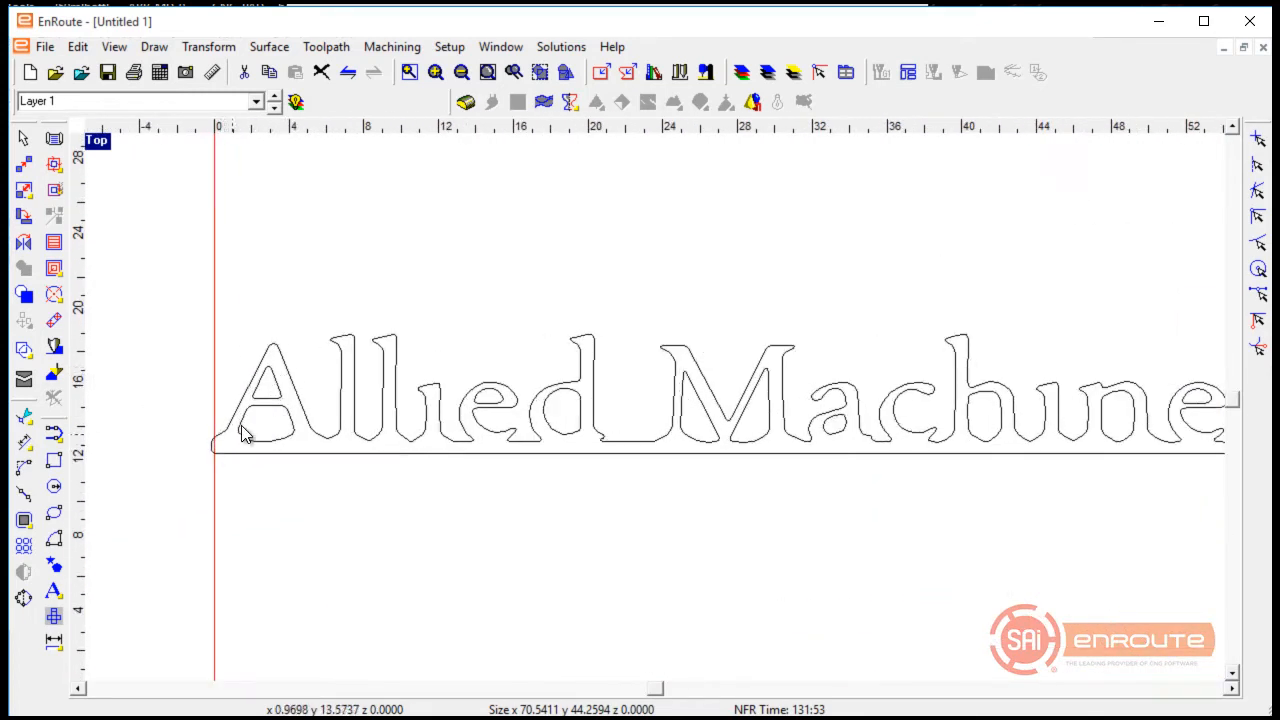
pyautogui.scroll(-3, 186, 434)
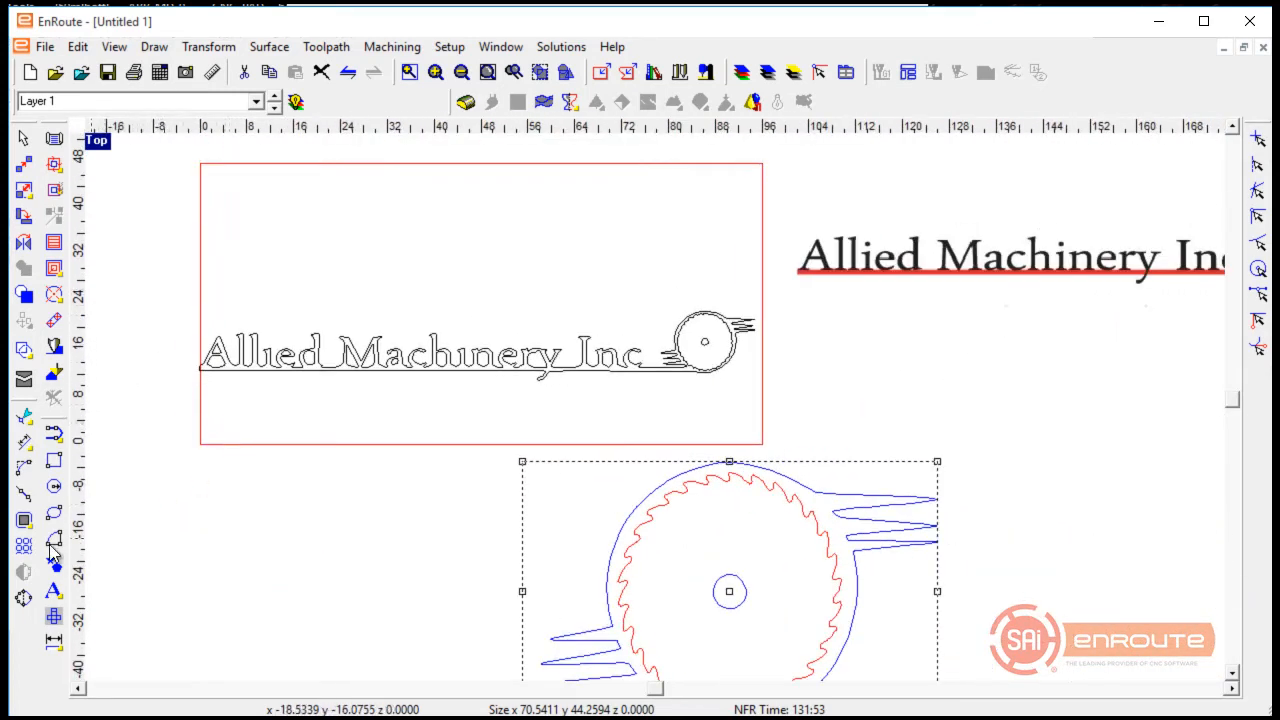
pyautogui.click(54, 591)
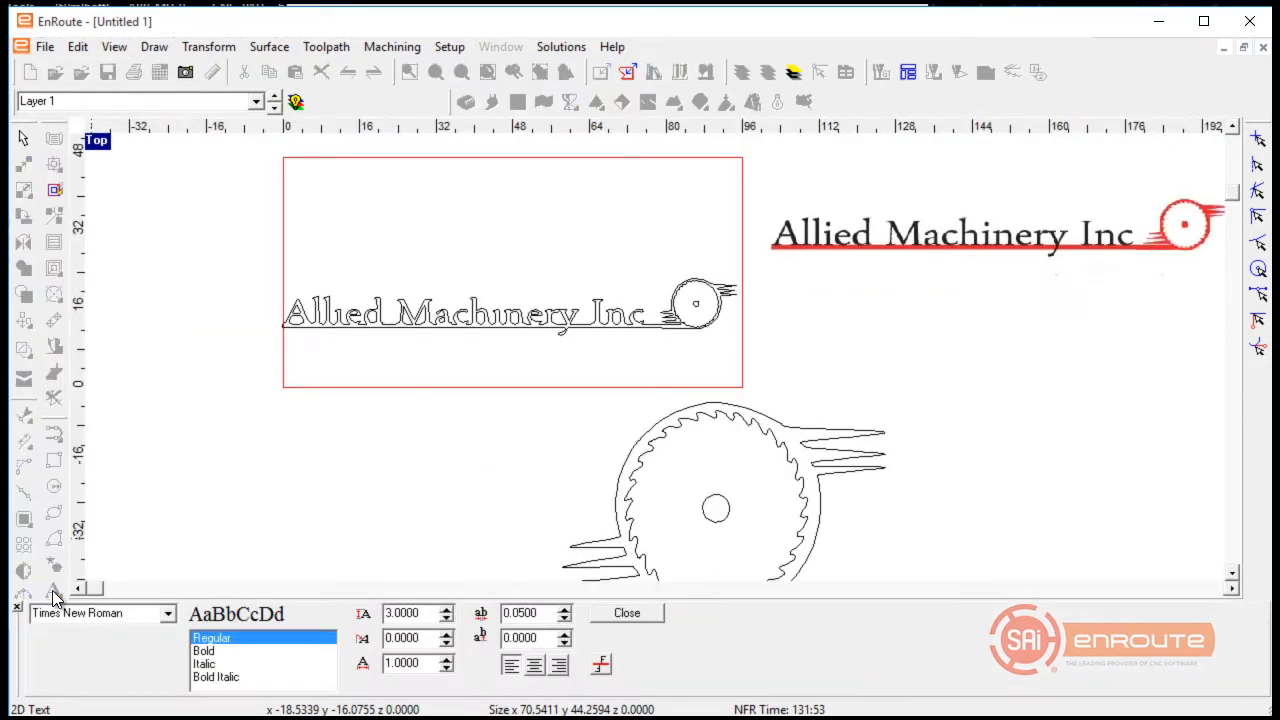
pyautogui.click(170, 617)
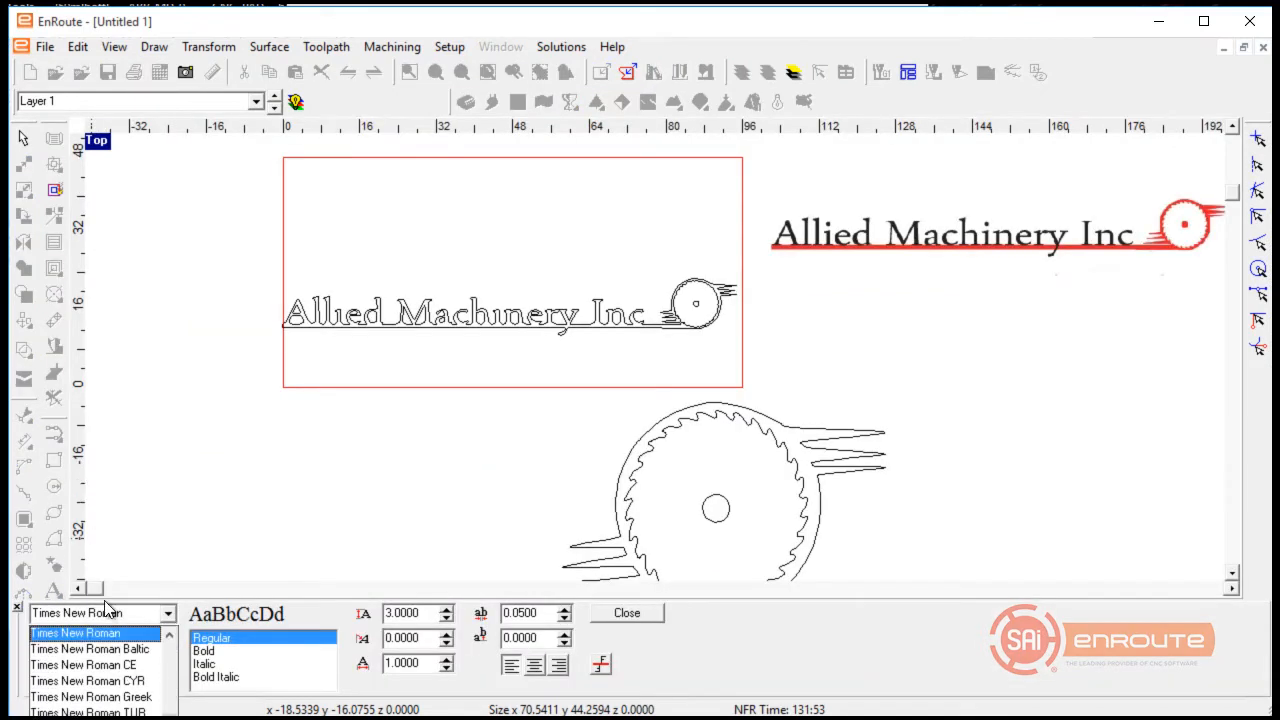
pyautogui.click(82, 633)
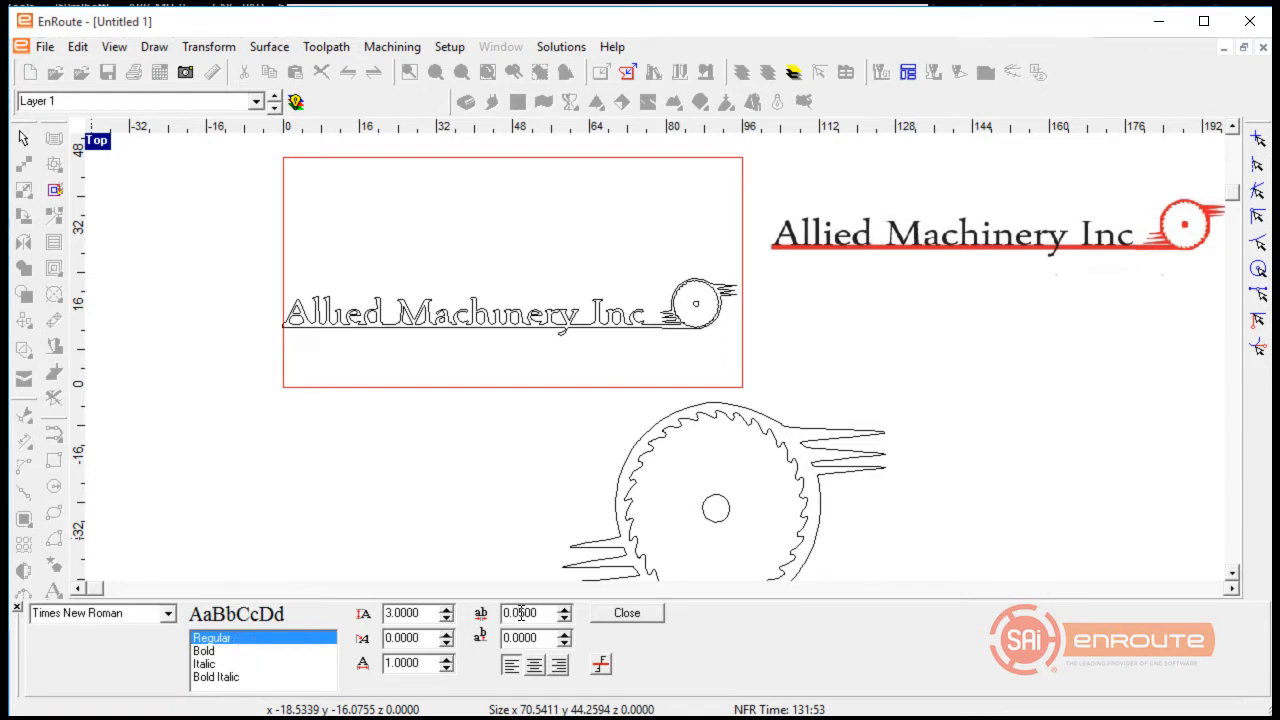
pyautogui.doubleClick(377, 613)
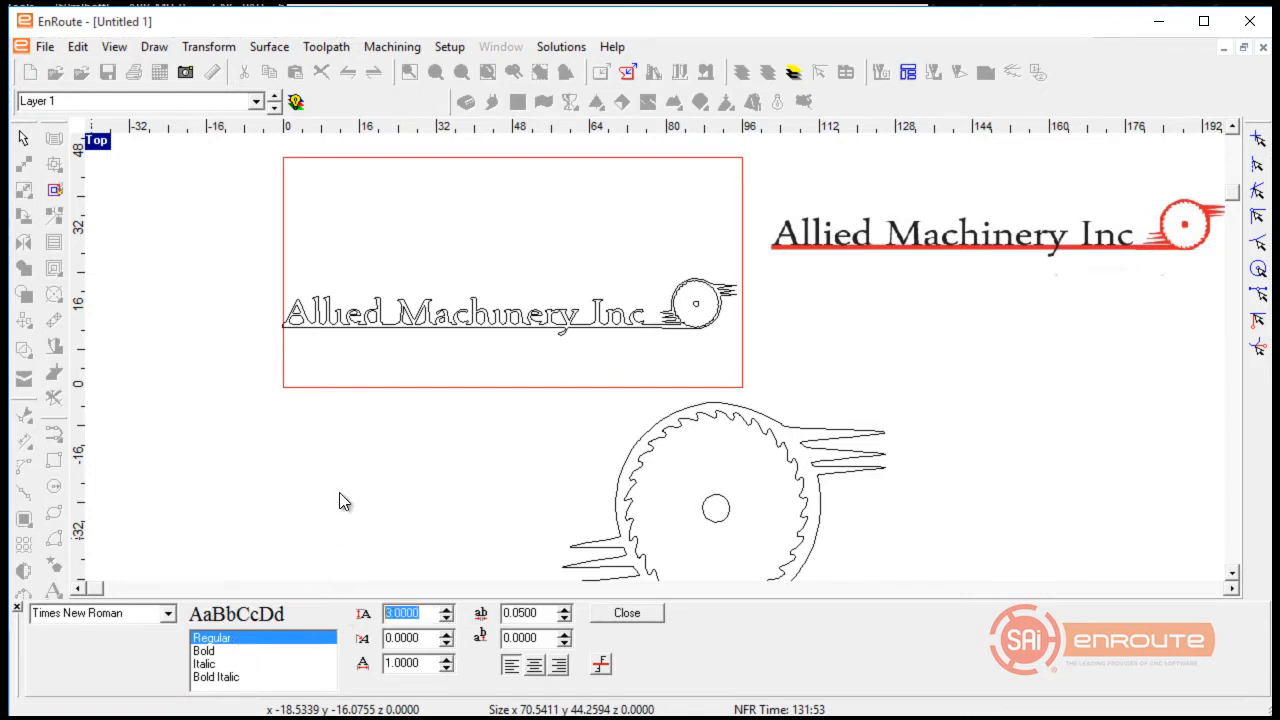
pyautogui.click(290, 385)
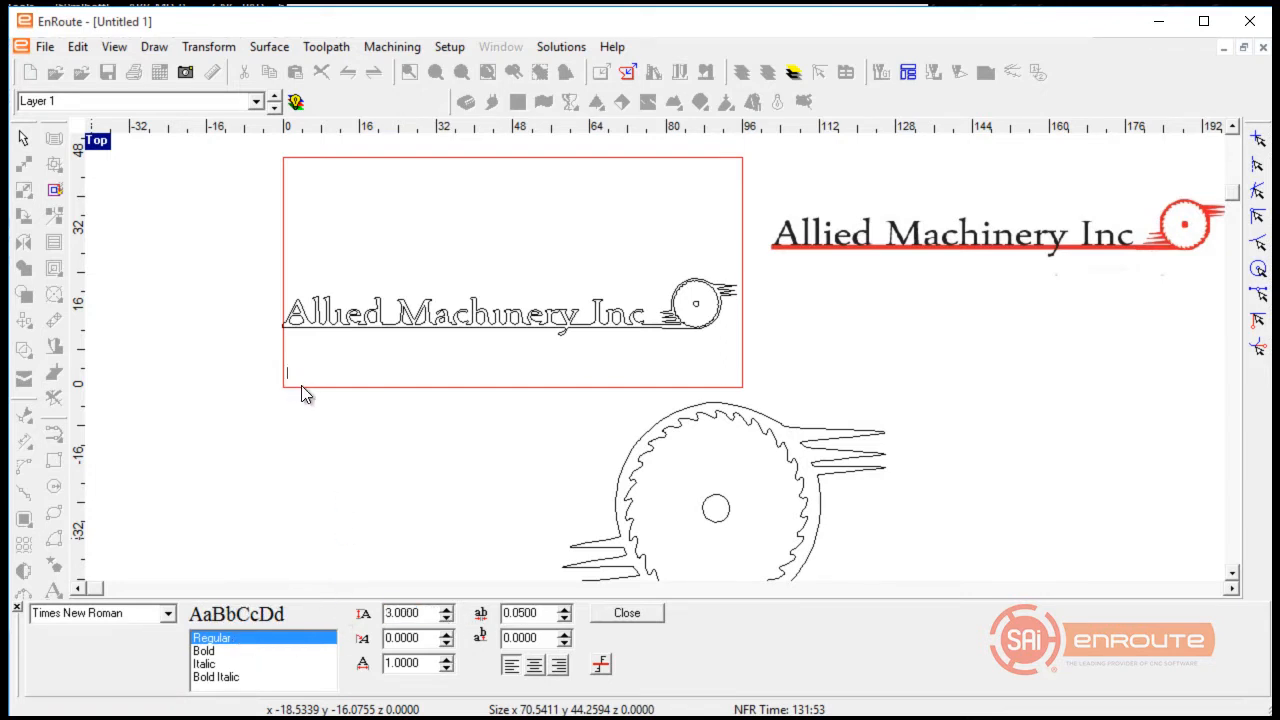
pyautogui.doubleClick(421, 613)
pyautogui.doubleClick(535, 612)
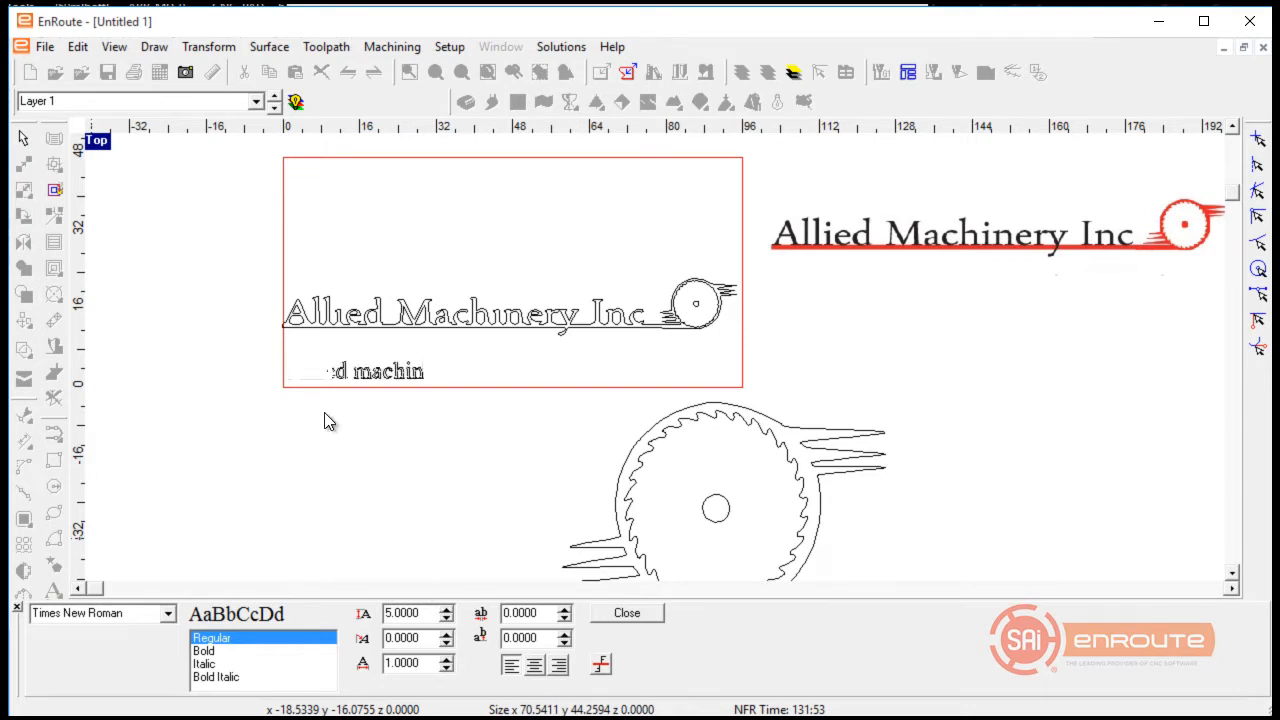
# Correct the lettering's second word to a capital M and complete the text as "Allied Machinery Inc"
pyautogui.press('BackSpace')
pyautogui.press('BackSpace')
pyautogui.press('BackSpace')
pyautogui.press('BackSpace')
pyautogui.press('BackSpace')
pyautogui.press('BackSpace')
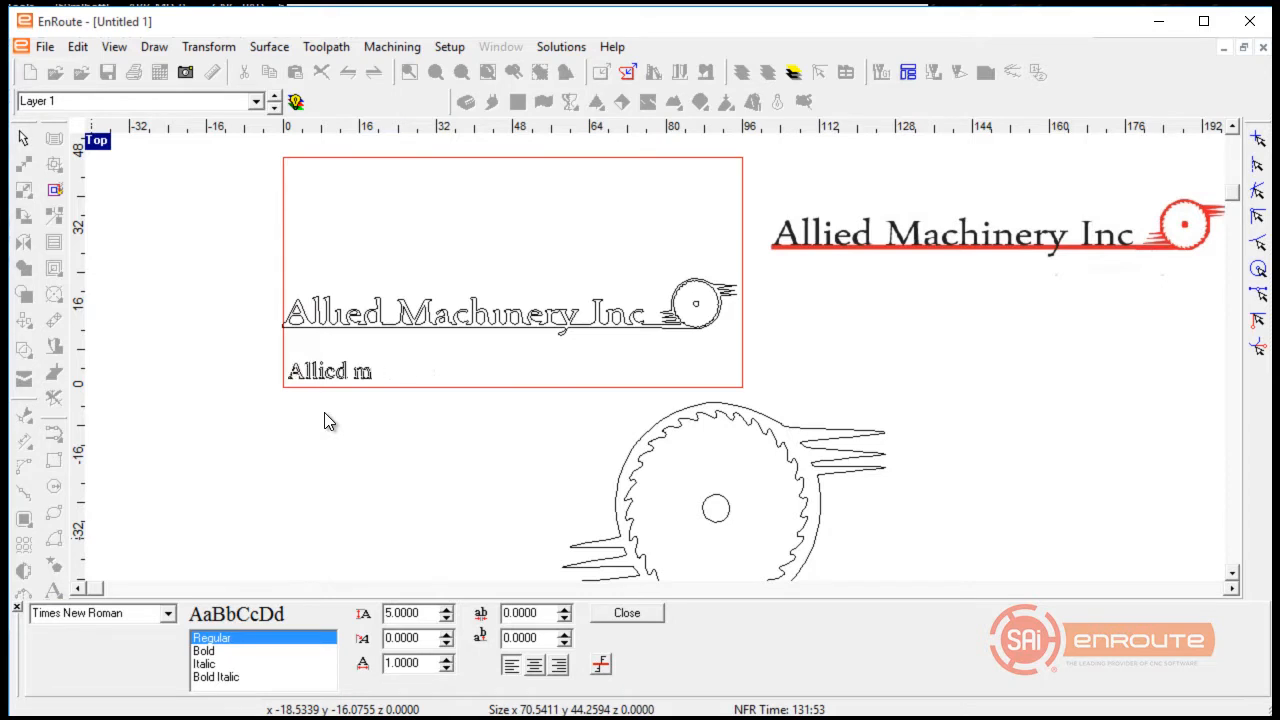
pyautogui.write('Machiner')
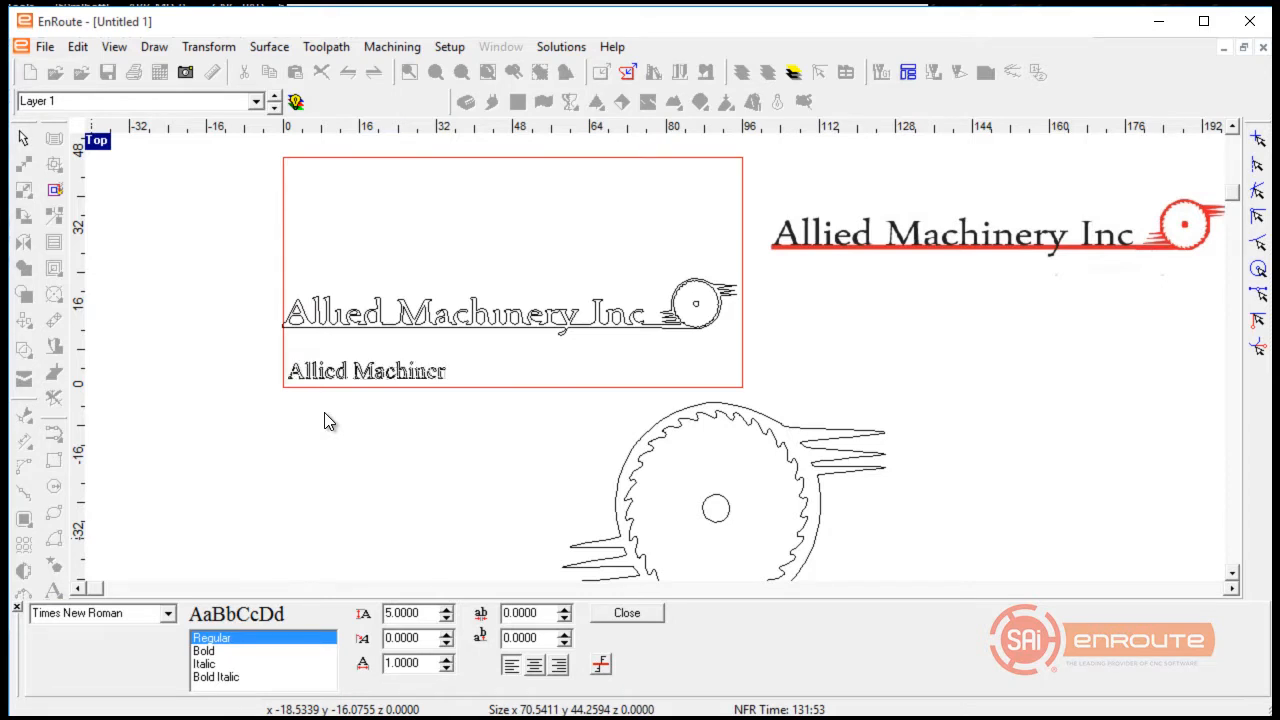
pyautogui.write('y Inc')
pyautogui.click(617, 622)
pyautogui.click(332, 425)
# Overlay the new text on the traced lettering and resize it to match, about 75.53 wide and 7.79 high
pyautogui.scroll(2, 271, 417)
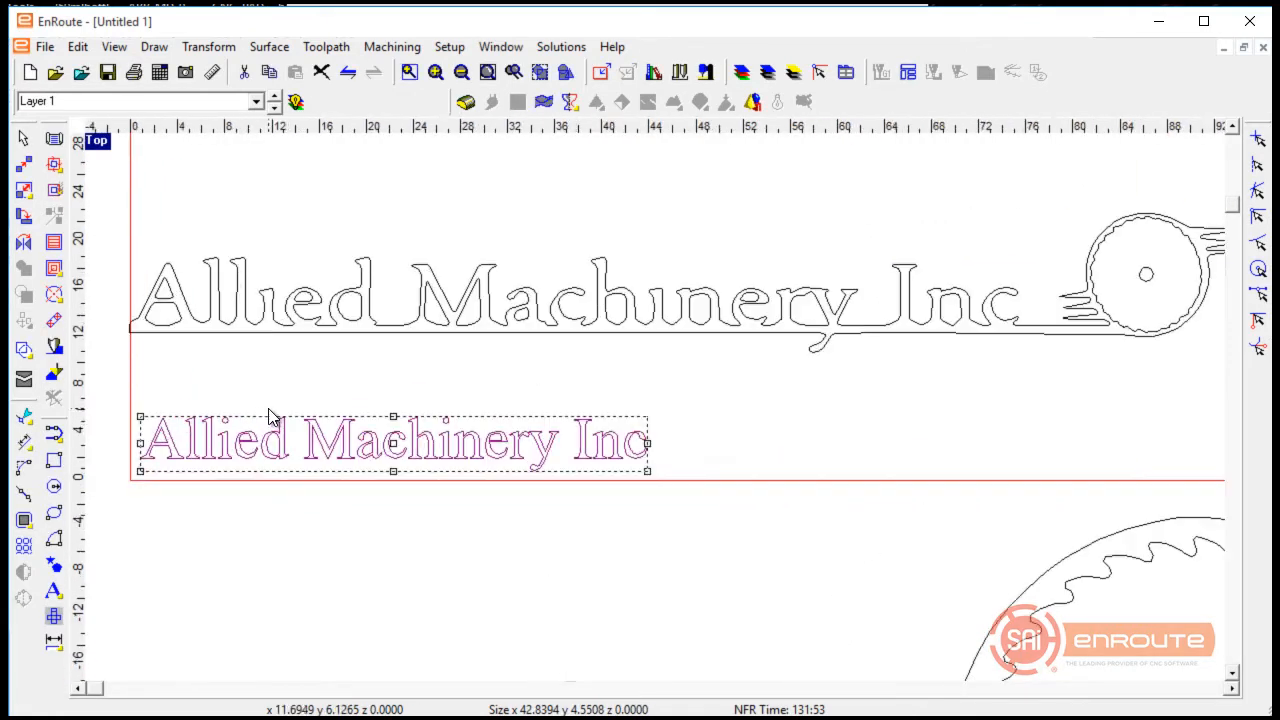
pyautogui.scroll(-2, 630, 445)
pyautogui.moveTo(644, 420); pyautogui.dragTo(909, 377)
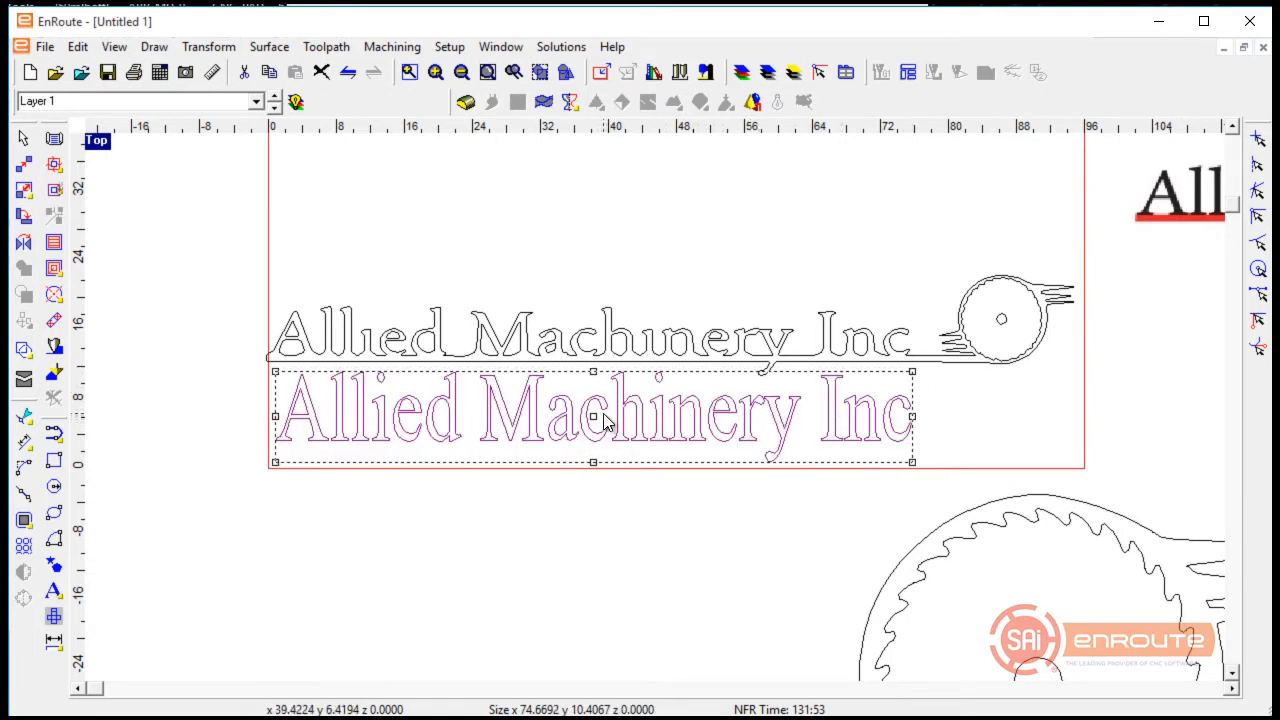
pyautogui.moveTo(565, 387); pyautogui.dragTo(576, 328)
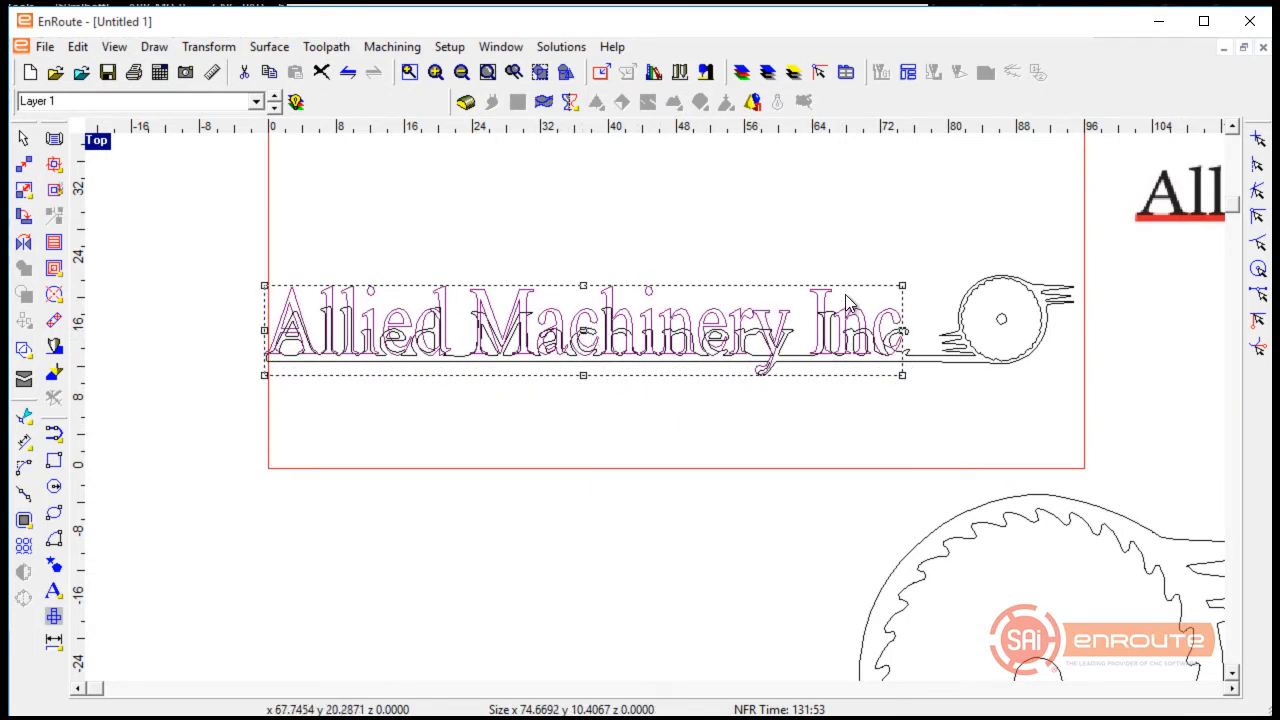
pyautogui.moveTo(902, 287); pyautogui.dragTo(909, 342)
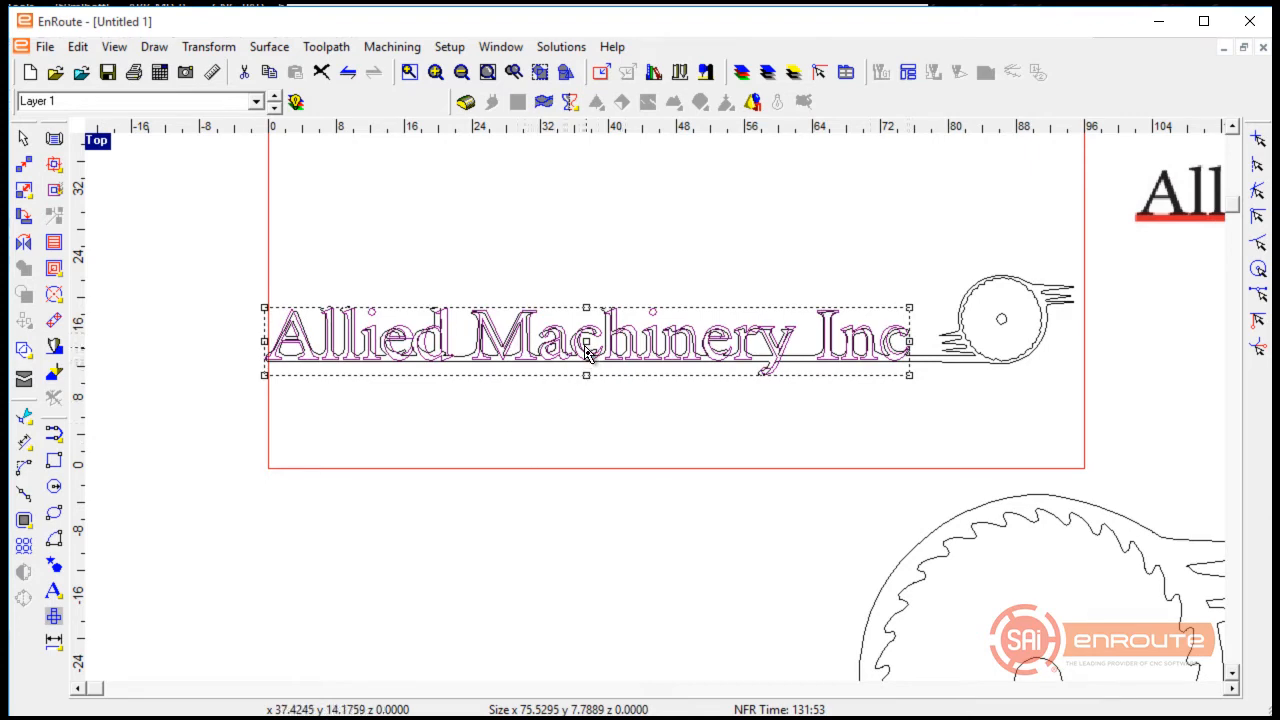
# Move the new text off the plate, into the empty area beside the large saw blade's lower speed lines
pyautogui.moveTo(587, 362); pyautogui.dragTo(492, 639)
pyautogui.scroll(-5, 482, 441)
pyautogui.scroll(2, 494, 482)
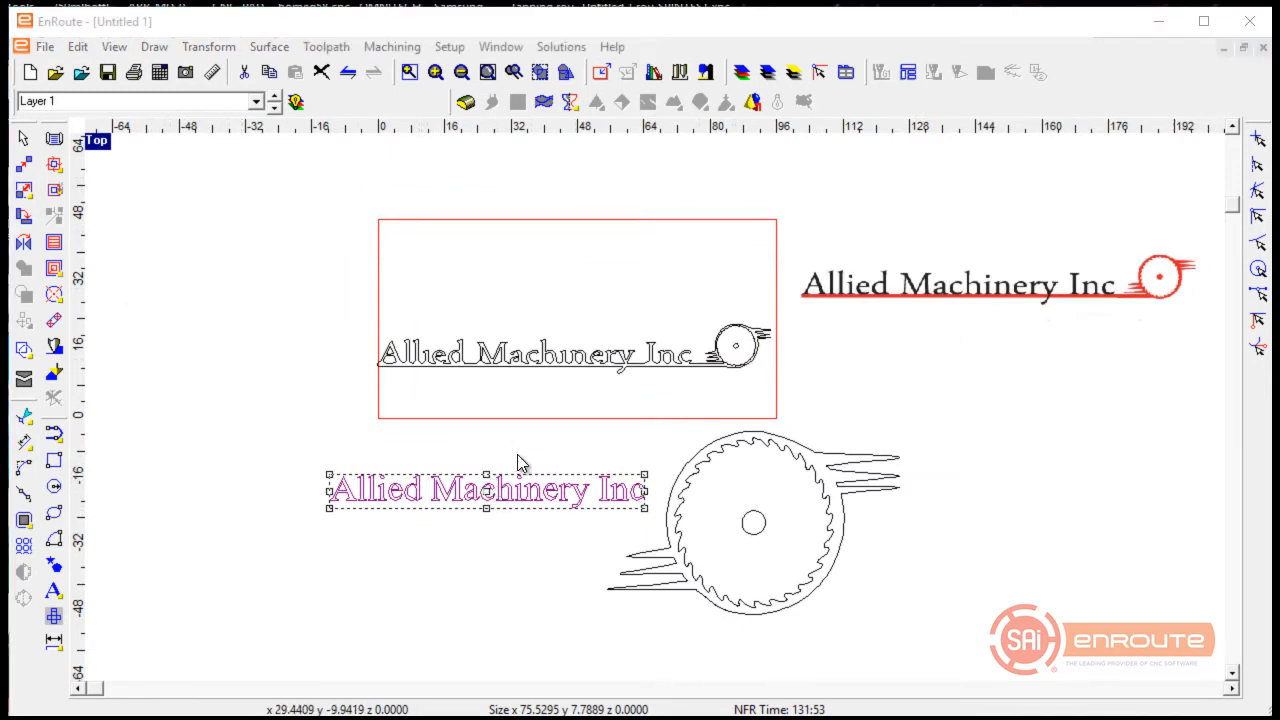
pyautogui.moveTo(489, 499); pyautogui.dragTo(420, 577)
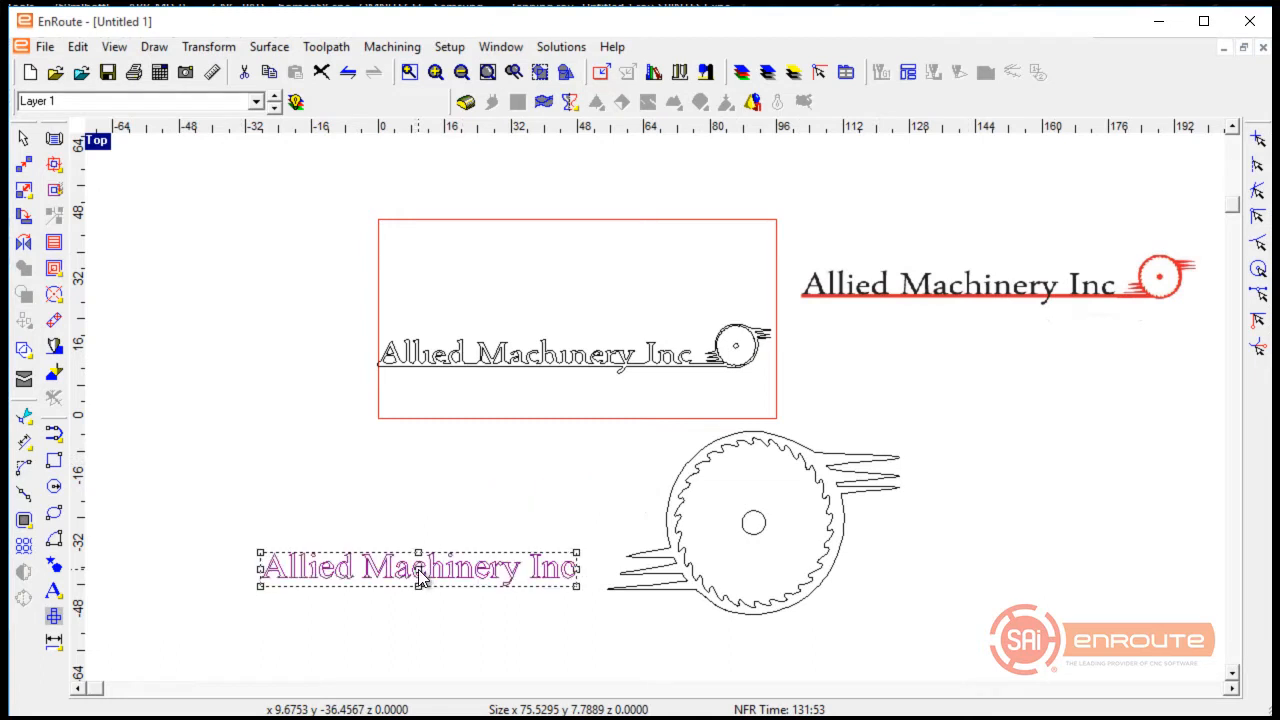
# Move the large saw-blade contours onto the plate and scale them down to about 19.84 by 12.45 near the traced blade
pyautogui.moveTo(612, 400); pyautogui.dragTo(946, 610)
pyautogui.moveTo(840, 593); pyautogui.dragTo(588, 407)
pyautogui.moveTo(904, 433); pyautogui.dragTo(738, 335)
pyautogui.moveTo(807, 300); pyautogui.dragTo(761, 327)
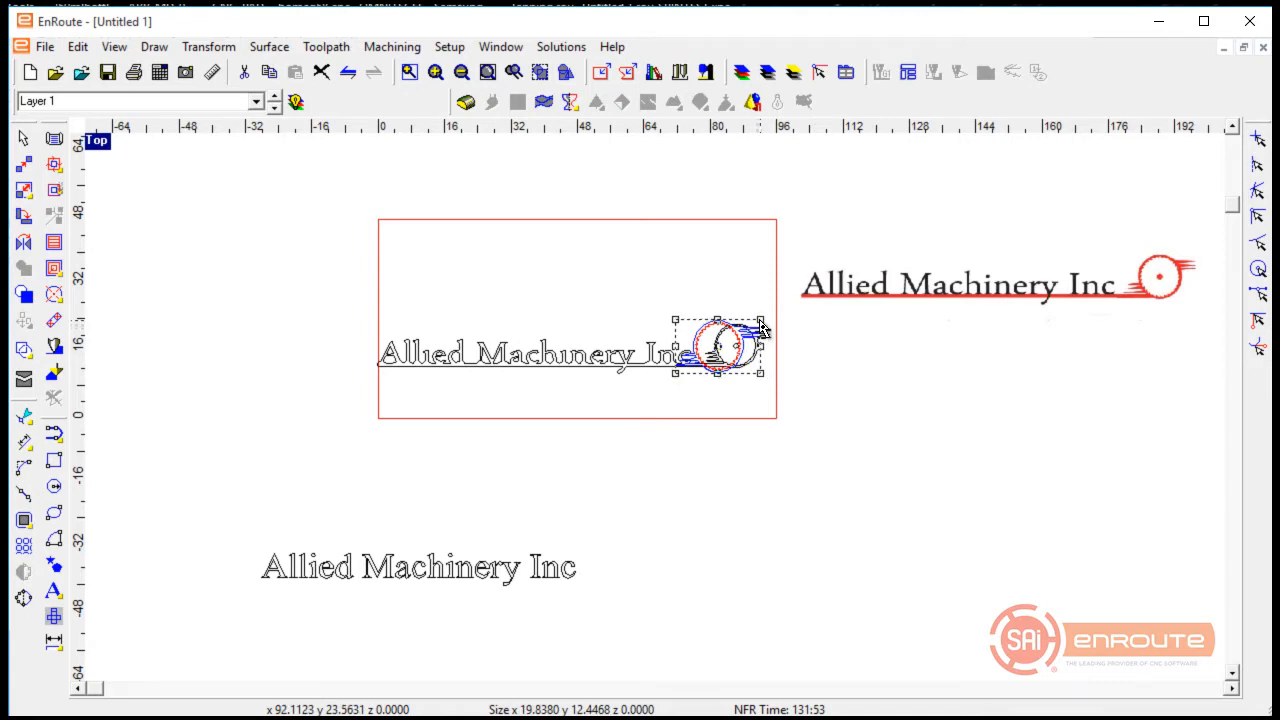
# Centre the new blade on the traced blade's hub and scale it to match, about 16.58 by 10.40
pyautogui.scroll(5, 760, 329)
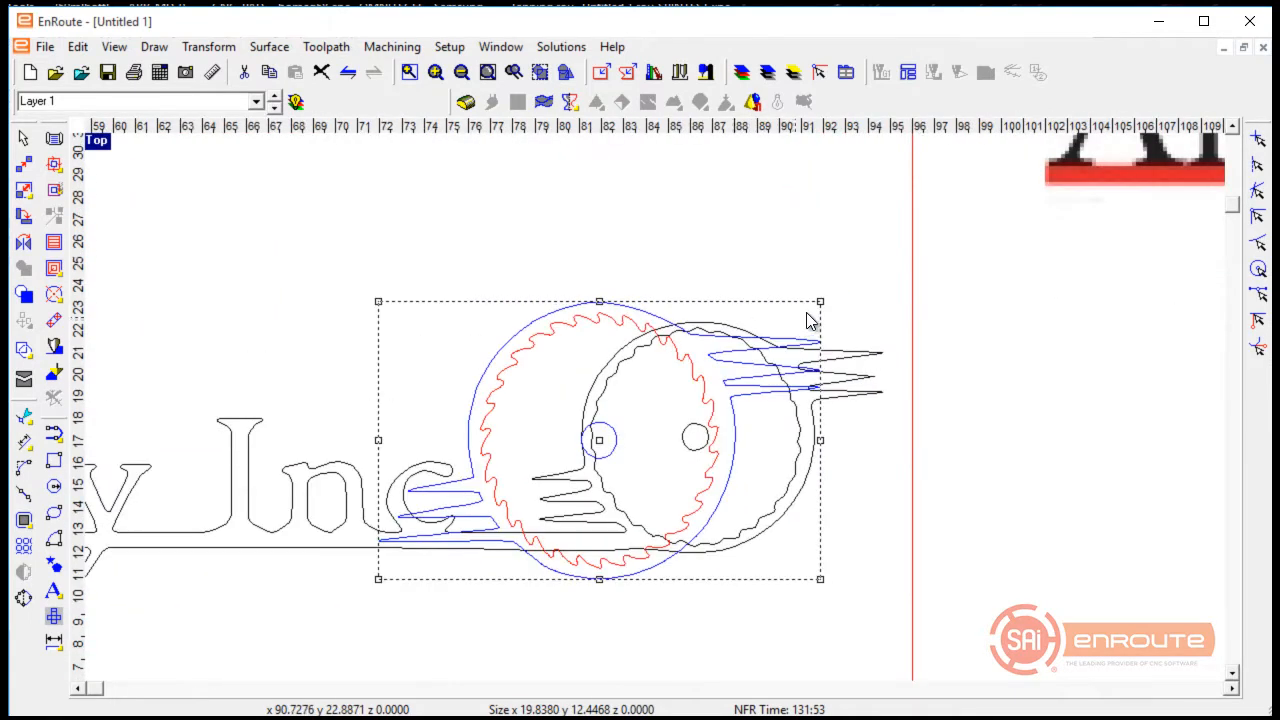
pyautogui.moveTo(812, 314); pyautogui.dragTo(733, 366)
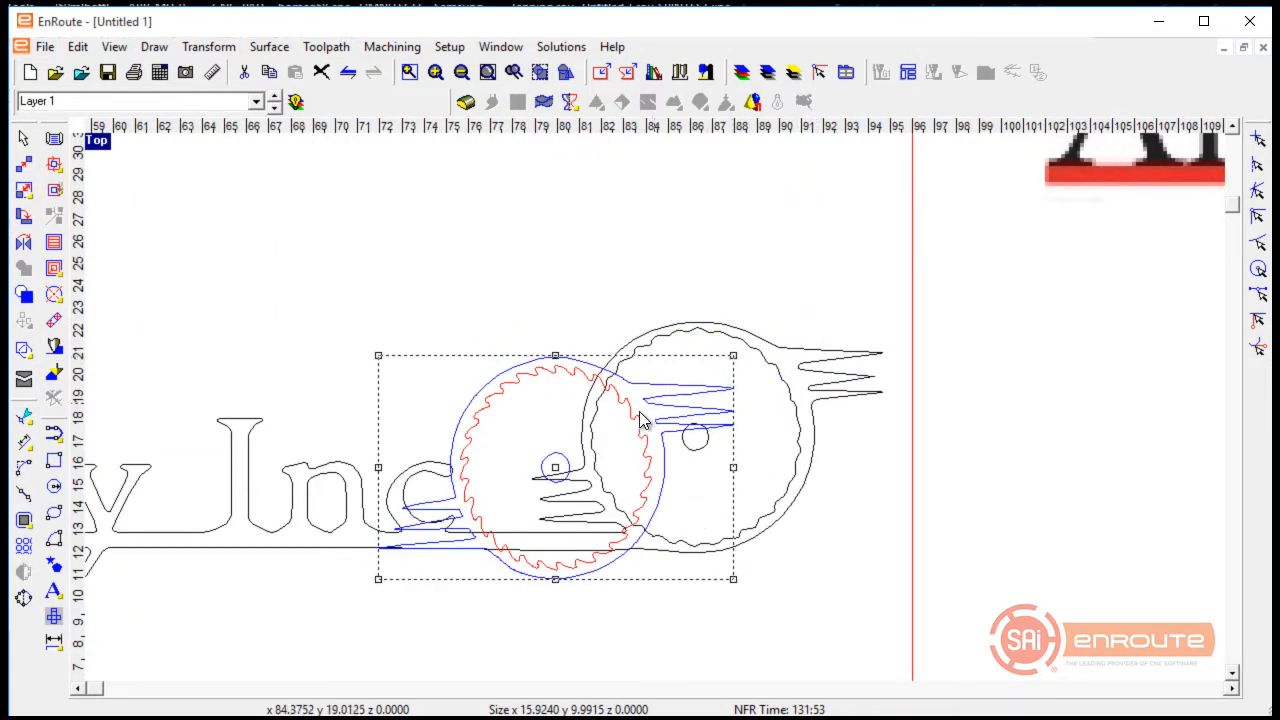
pyautogui.moveTo(562, 466)
pyautogui.mouseDown()
pyautogui.moveTo(679, 425)
pyautogui.moveTo(693, 440)
pyautogui.mouseUp()
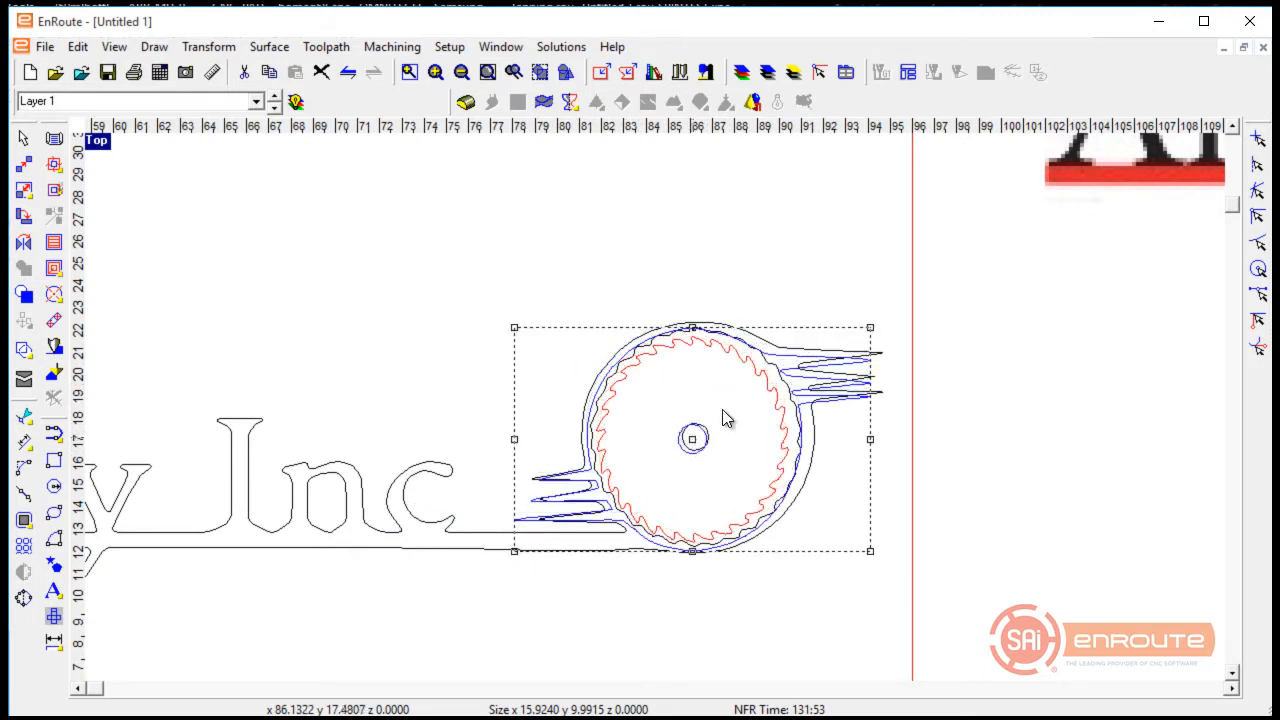
pyautogui.moveTo(873, 332); pyautogui.dragTo(883, 326)
pyautogui.scroll(-2, 705, 392)
pyautogui.scroll(-1, 705, 395)
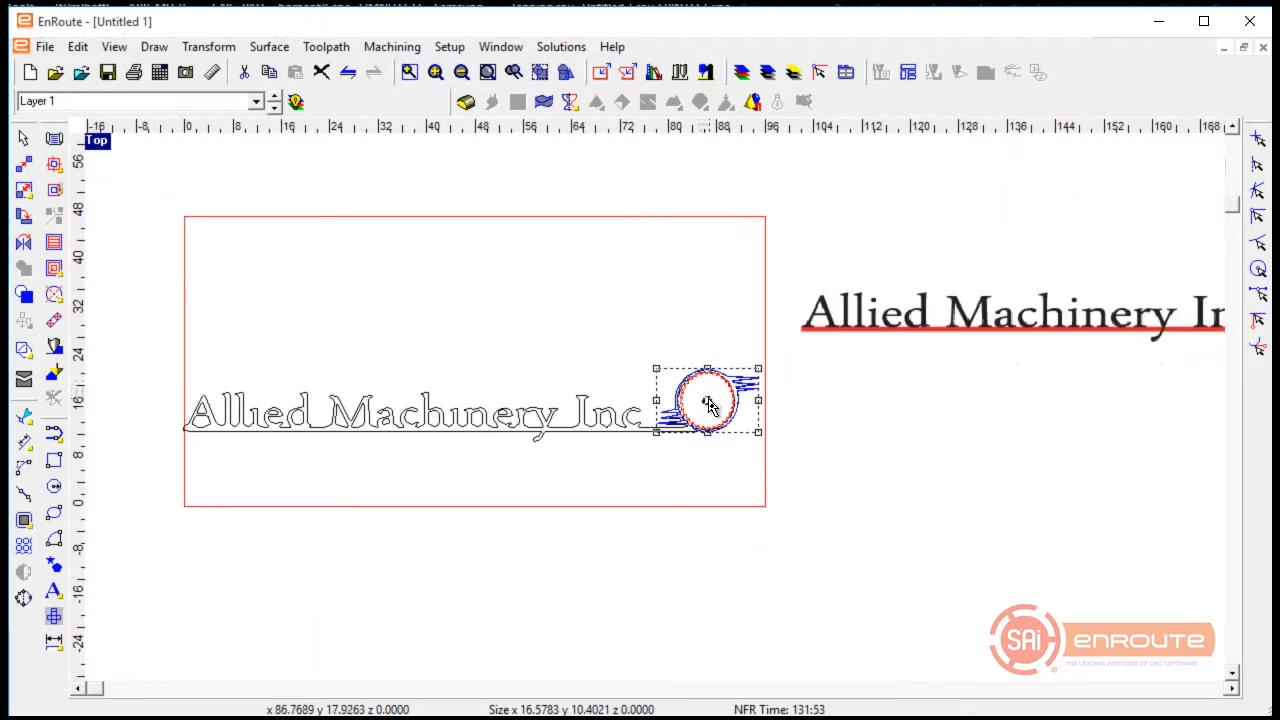
# Move the rescaled blade clear of the traced logo, and move the whole traced logo above the plate
pyautogui.moveTo(685, 446); pyautogui.dragTo(578, 583)
pyautogui.scroll(-2, 574, 411)
pyautogui.scroll(-1, 459, 387)
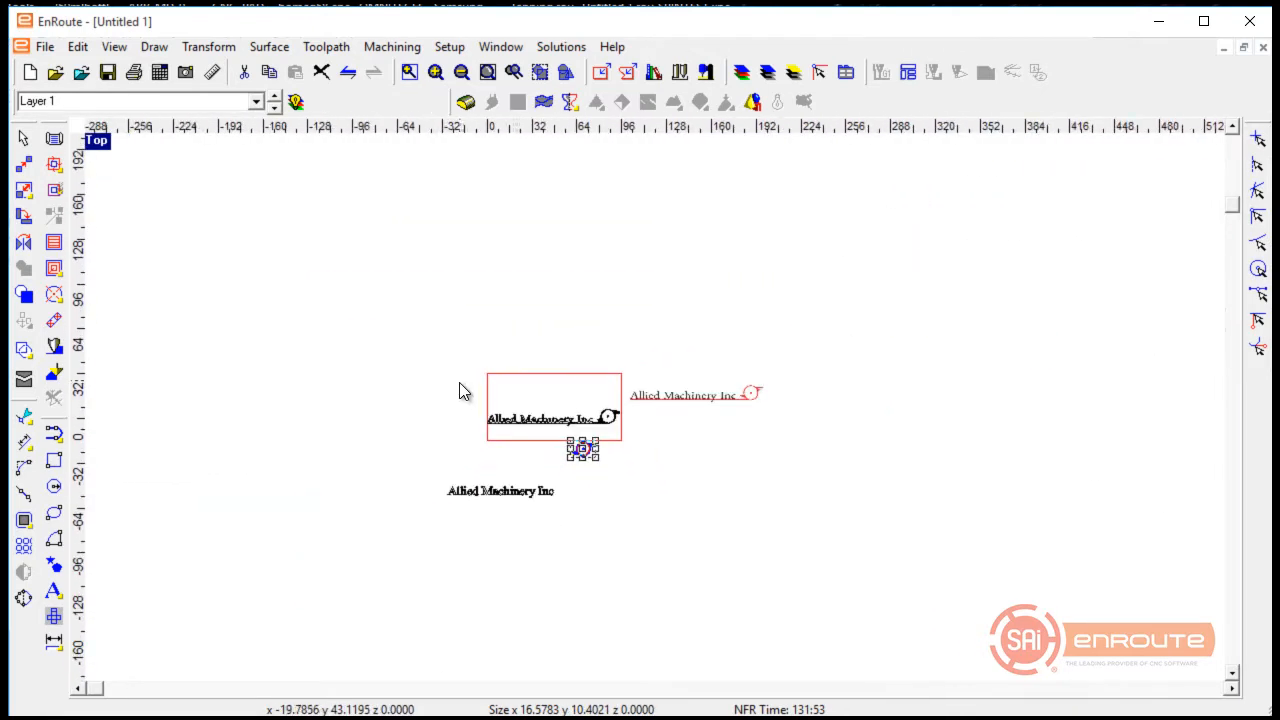
pyautogui.moveTo(459, 382); pyautogui.dragTo(722, 441)
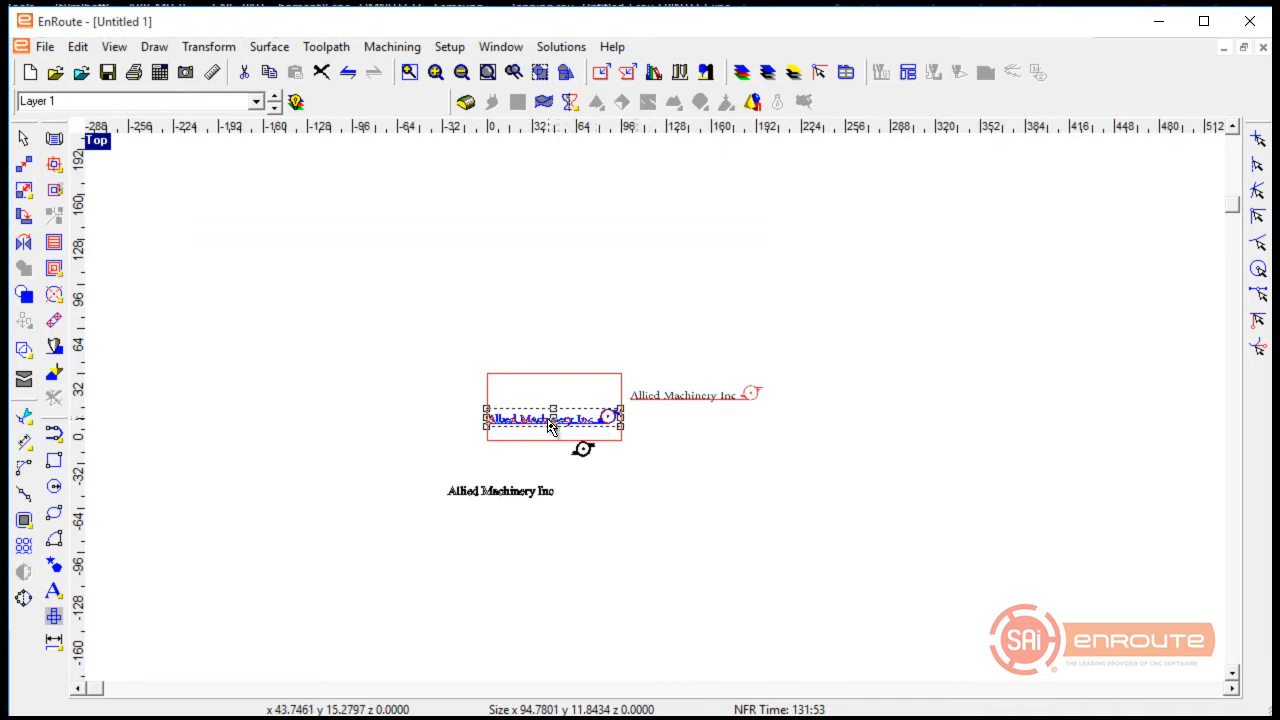
pyautogui.moveTo(548, 421); pyautogui.dragTo(548, 360)
# Place the rescaled saw blade inside the plate's lower-right corner
pyautogui.scroll(3, 548, 448)
pyautogui.moveTo(567, 455); pyautogui.dragTo(786, 580)
pyautogui.moveTo(659, 518); pyautogui.dragTo(714, 440)
# Move the "Allied Machinery Inc" text onto the plate, directly left of the saw blade
pyautogui.scroll(-2, 600, 440)
pyautogui.moveTo(274, 526); pyautogui.dragTo(760, 666)
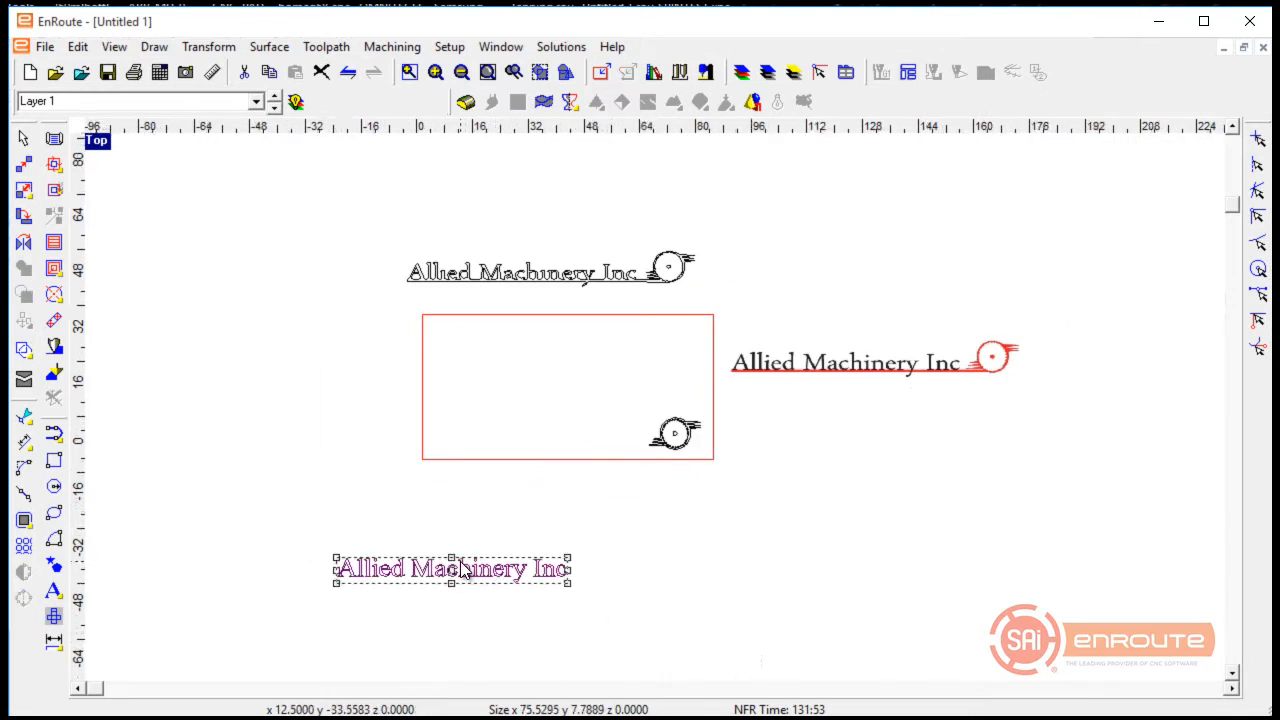
pyautogui.scroll(2, 284, 607)
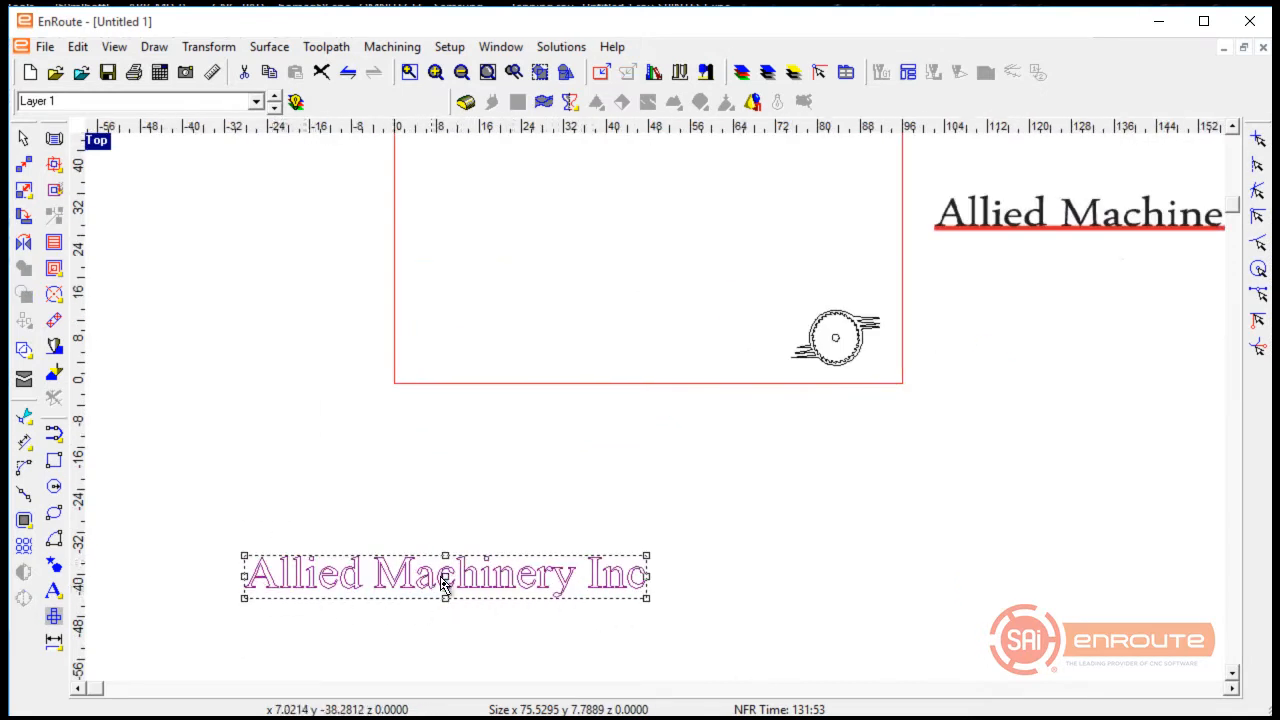
pyautogui.moveTo(446, 585); pyautogui.dragTo(583, 348)
# Compare where the red underline meets the saw blade in the original bitmap with the new text and blade layout
pyautogui.scroll(-2, 569, 356)
pyautogui.scroll(2, 709, 320)
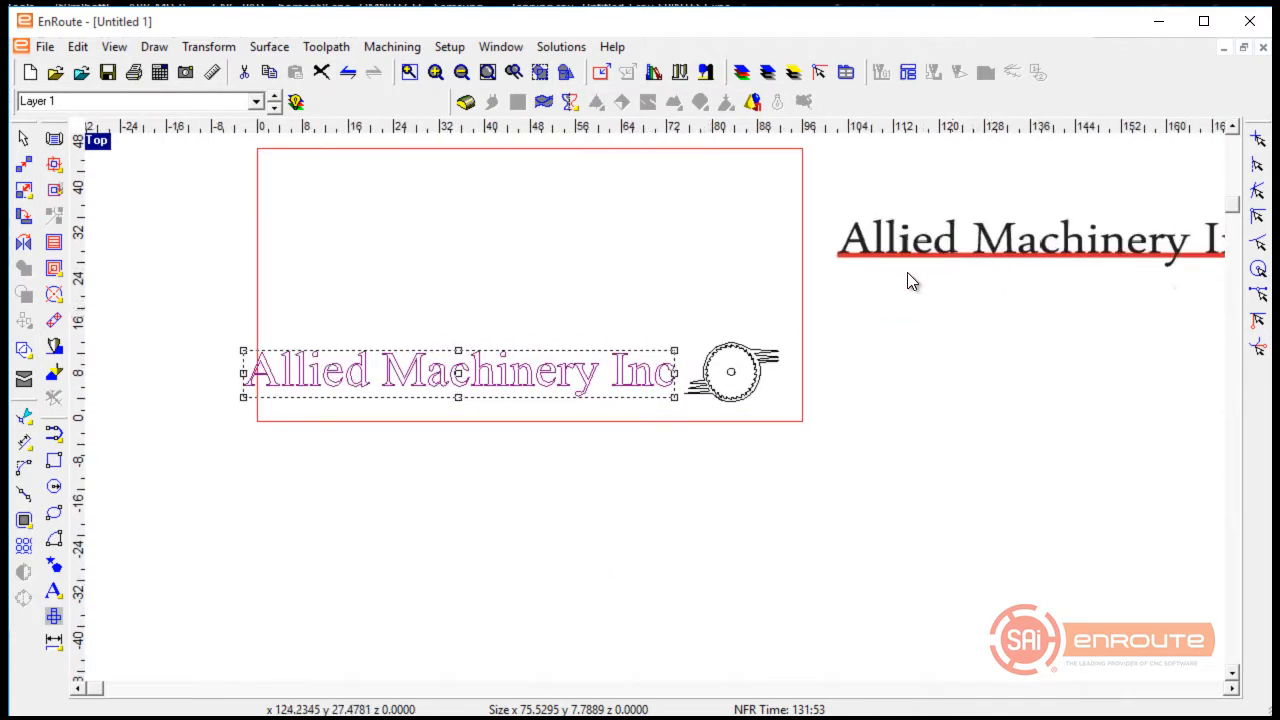
pyautogui.scroll(-2, 909, 277)
pyautogui.scroll(3, 1174, 247)
pyautogui.scroll(2, 906, 291)
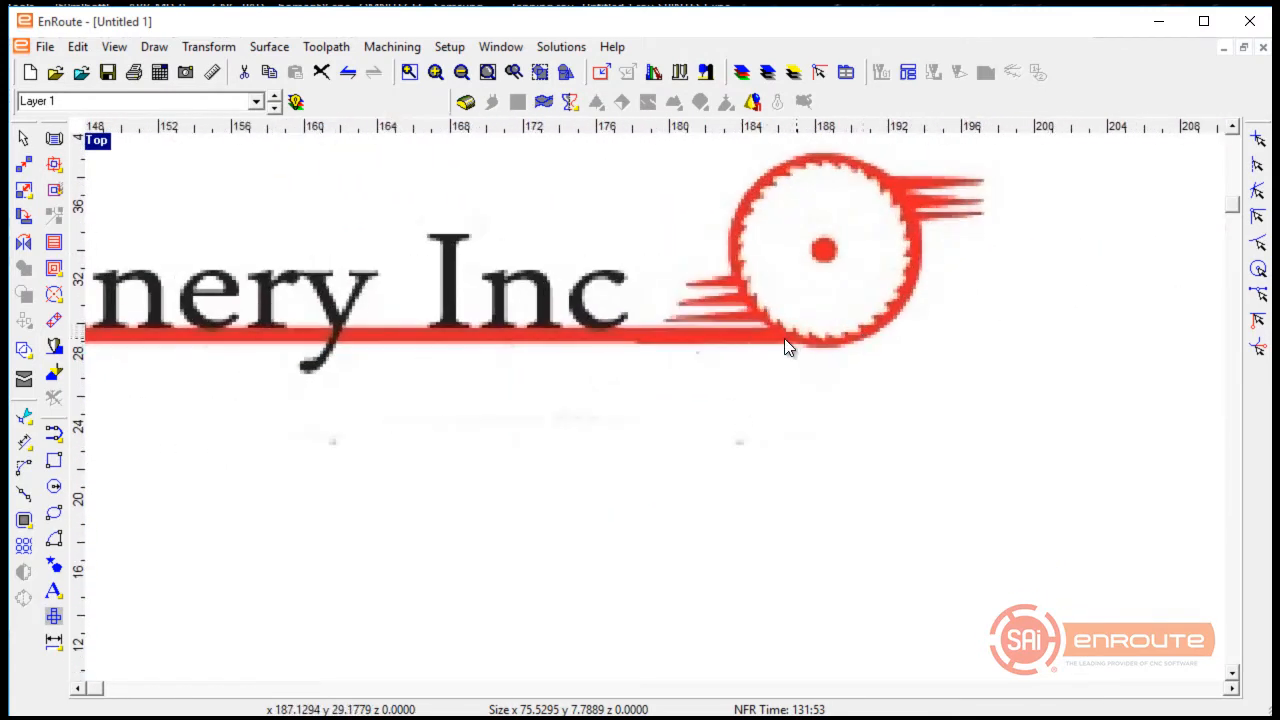
pyautogui.scroll(-3, 1030, 312)
pyautogui.scroll(3, 700, 418)
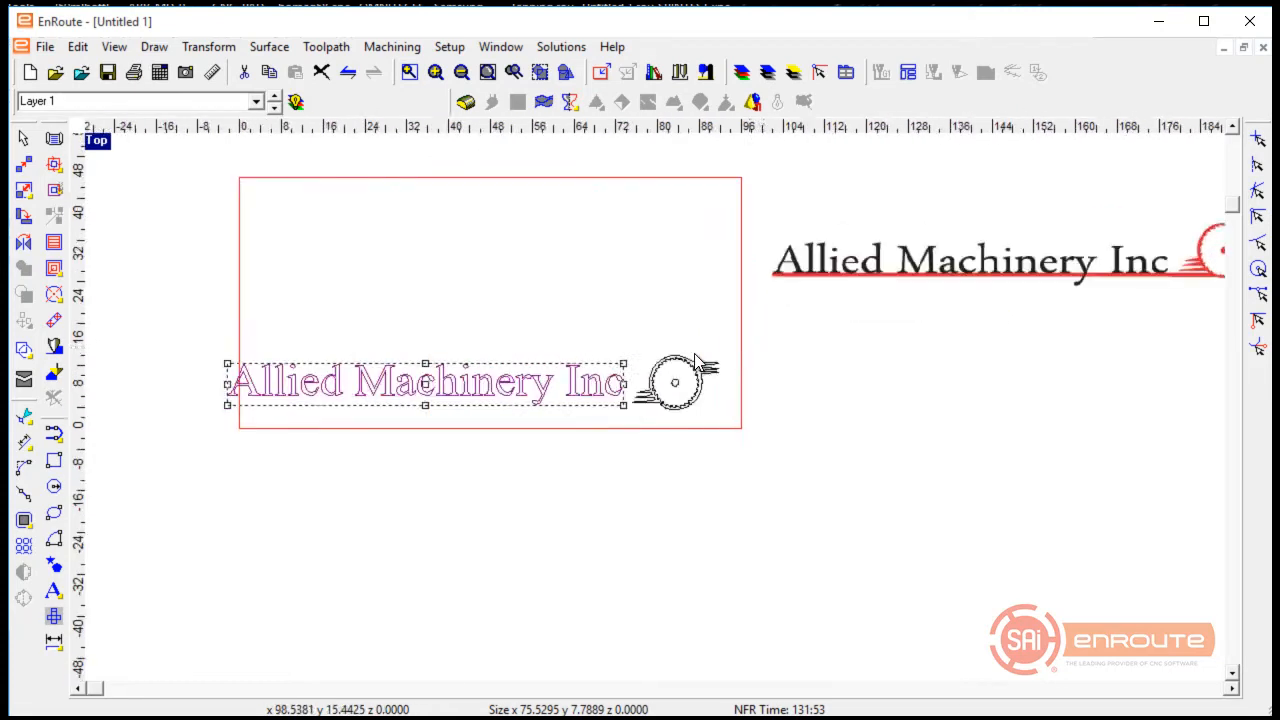
pyautogui.scroll(2, 700, 418)
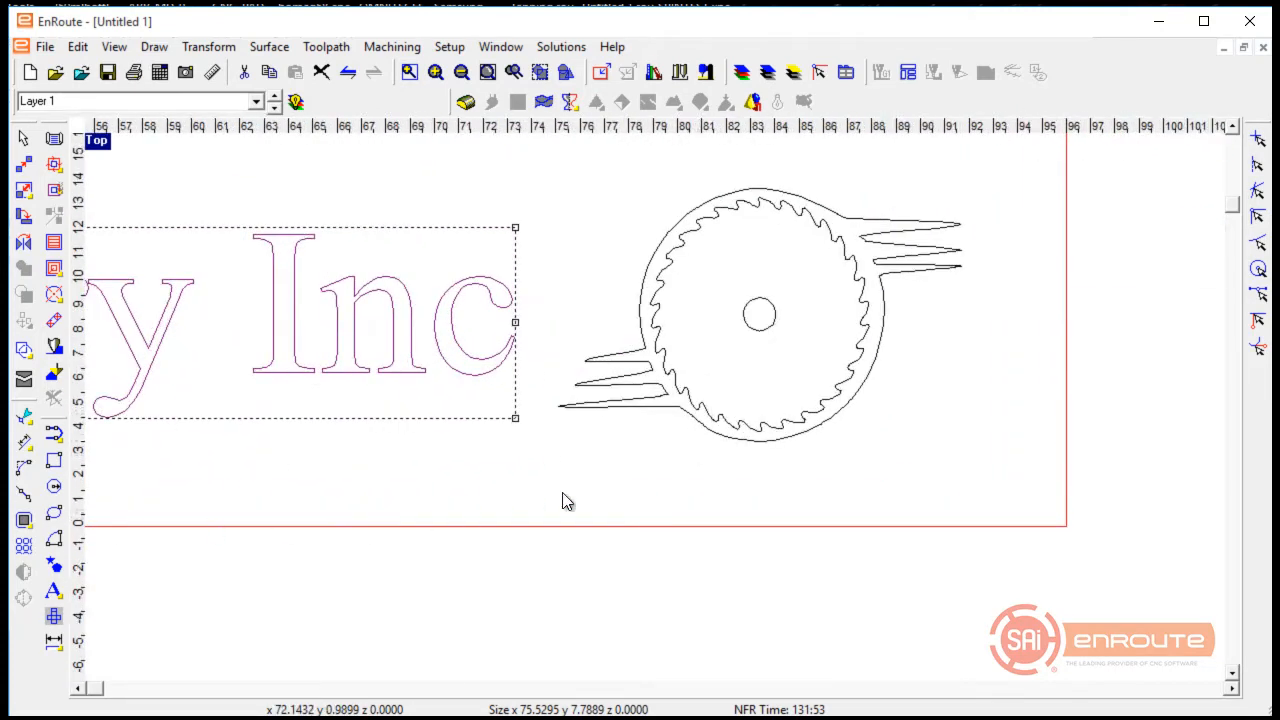
pyautogui.scroll(-2, 566, 501)
pyautogui.scroll(-2, 714, 487)
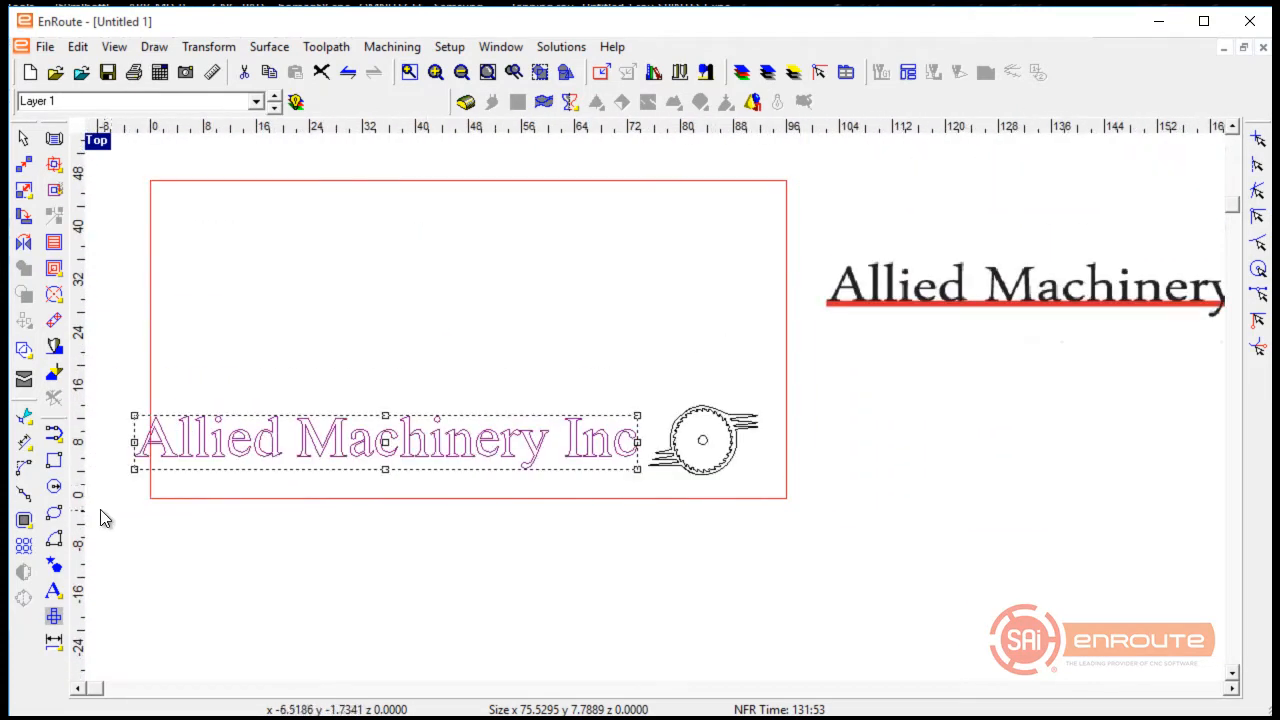
# Draw a thin underline rectangle beneath the text from the blade's lower rim (81.79, 3.93) to the plate's left edge (about 0.20, 4.39)
pyautogui.click(54, 462)
pyautogui.click(46, 621)
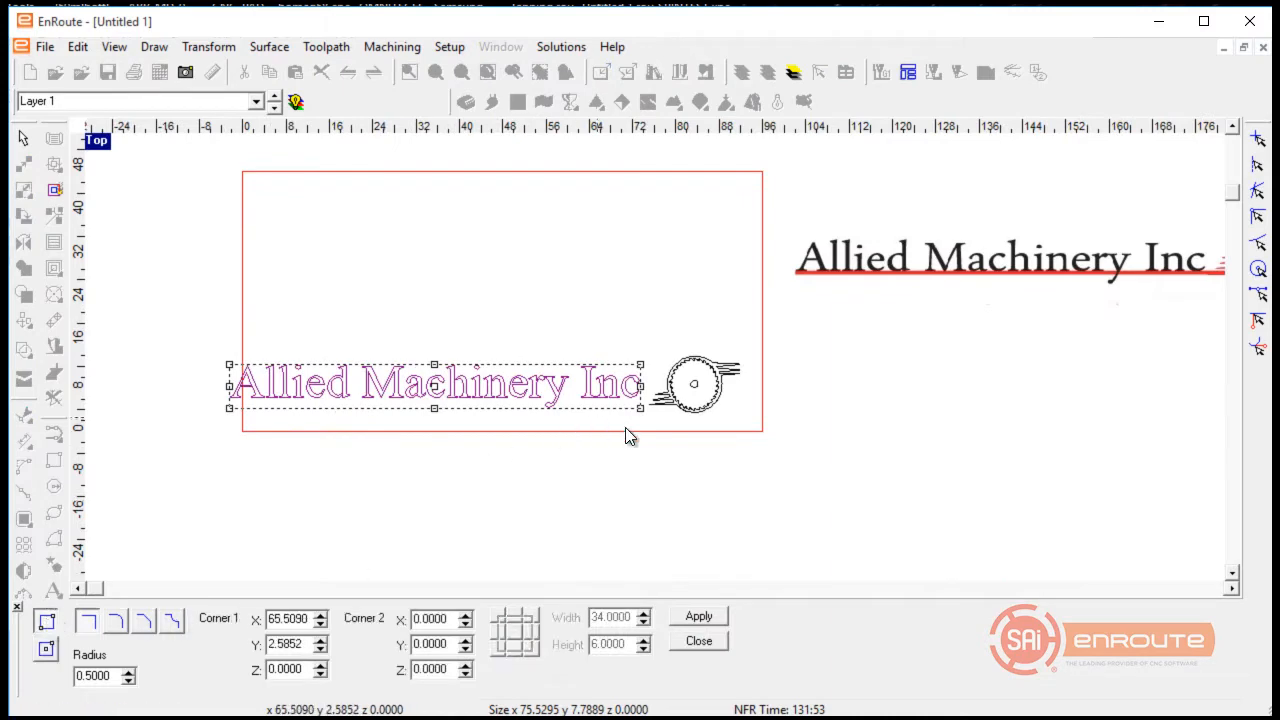
pyautogui.scroll(3, 700, 402)
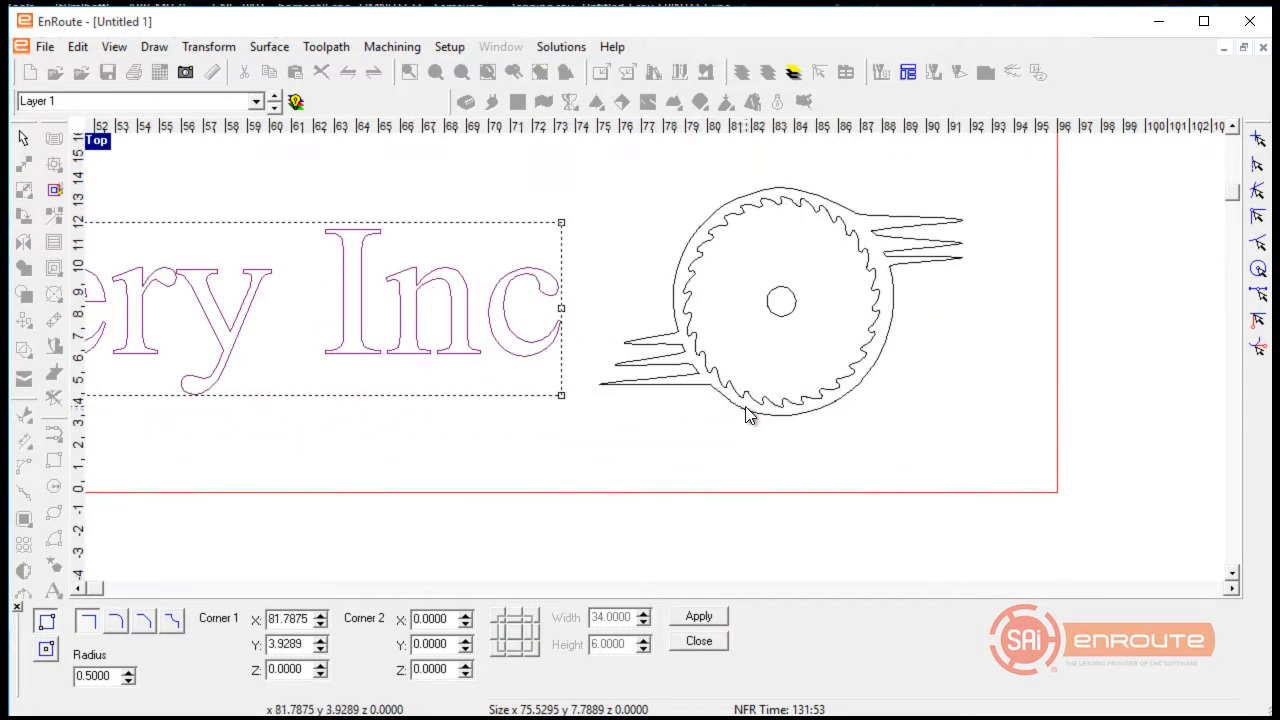
pyautogui.click(745, 408)
pyautogui.scroll(-3, 619, 436)
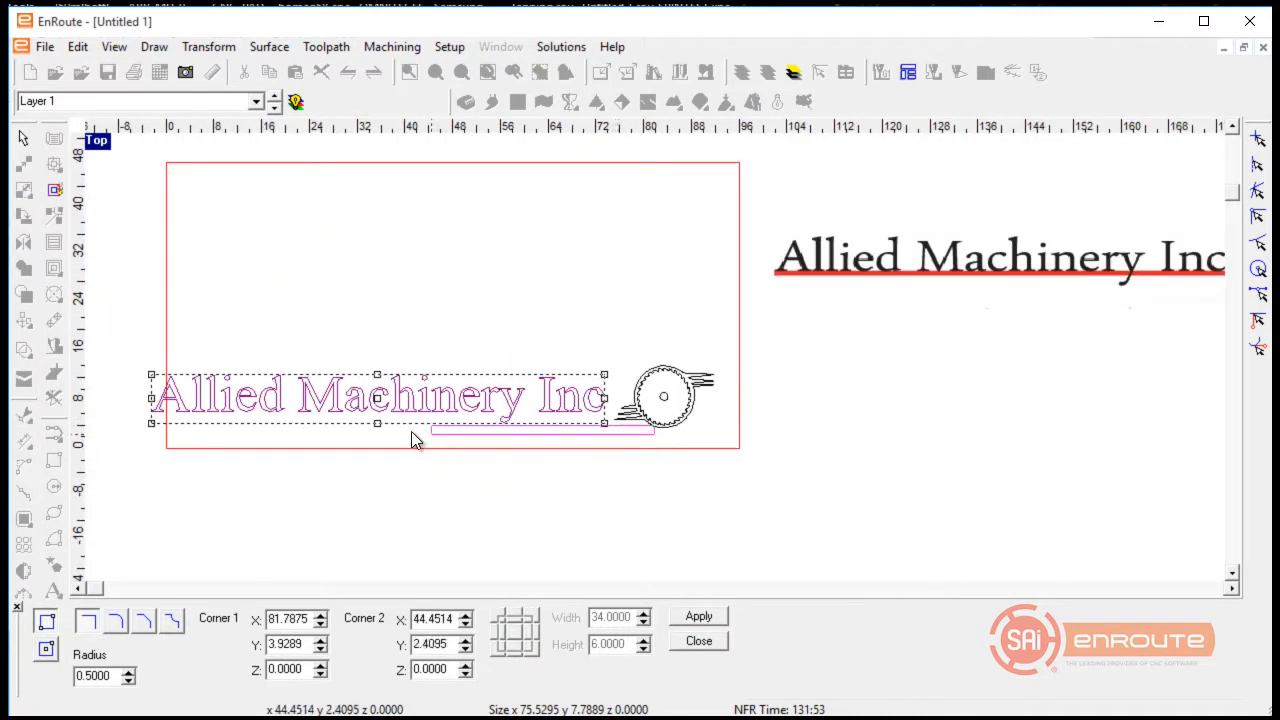
pyautogui.scroll(5, 408, 431)
pyautogui.scroll(-4, 630, 424)
pyautogui.scroll(4, 296, 426)
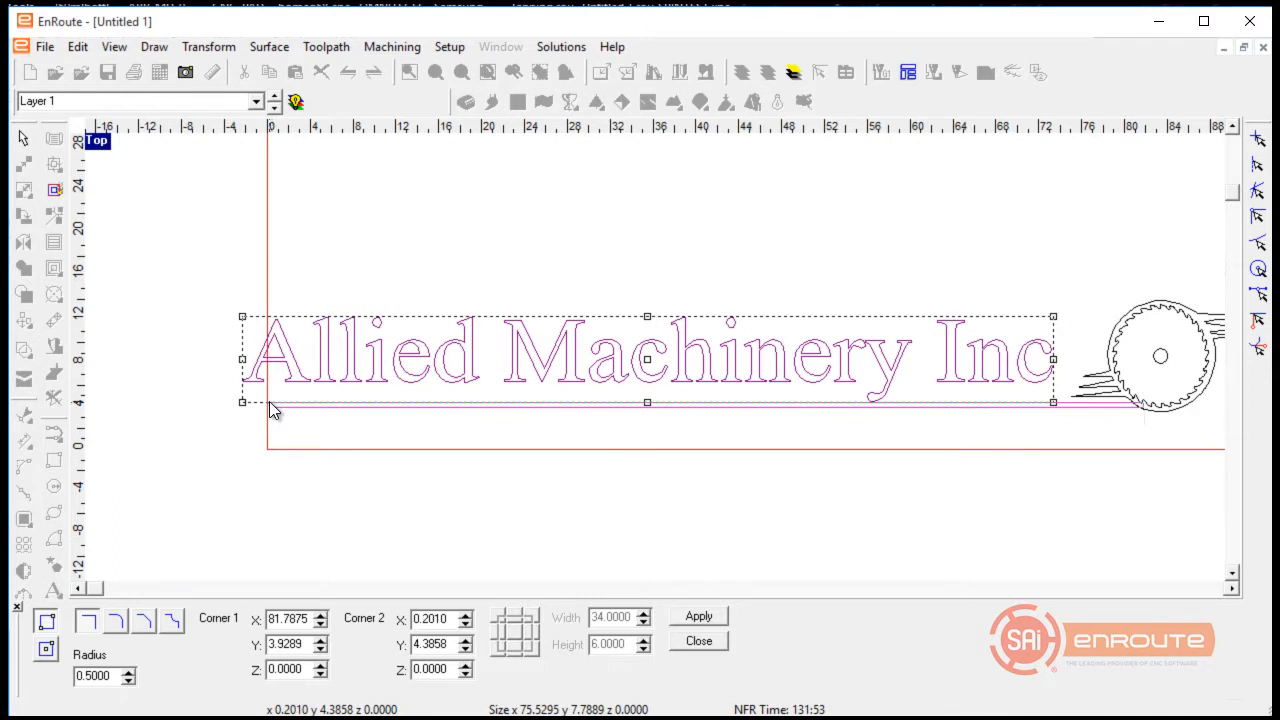
pyautogui.click(270, 401)
pyautogui.press('Escape')
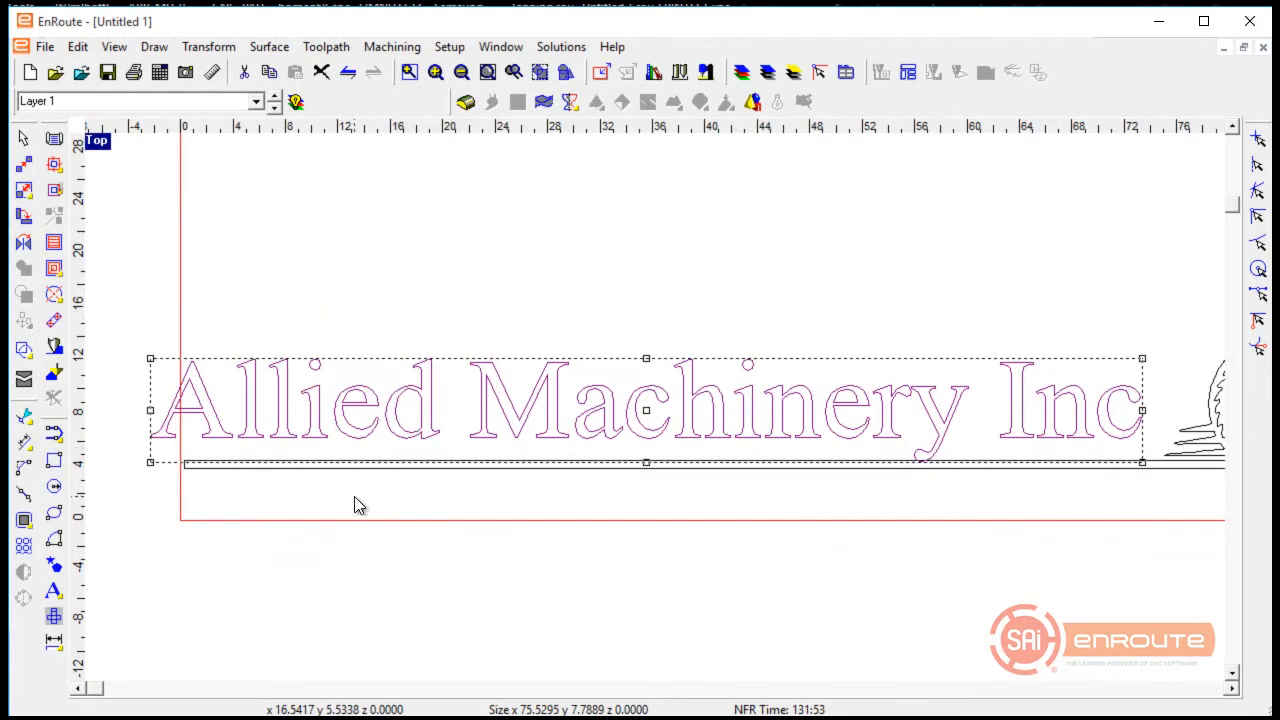
# Nudge the underline rectangle slightly down and to the right so its end meets the saw blade's lower rim
pyautogui.click(354, 474)
pyautogui.click(354, 467)
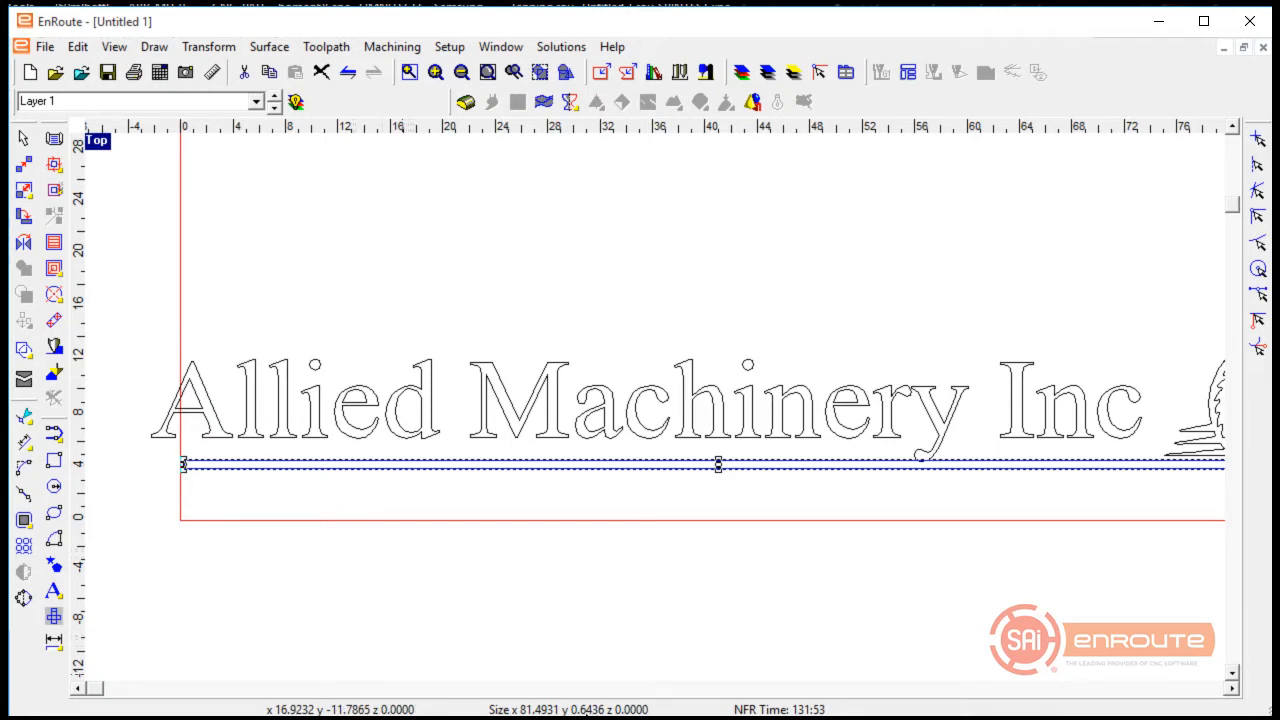
pyautogui.click(460, 598)
pyautogui.scroll(4, 848, 512)
pyautogui.scroll(-5, 526, 507)
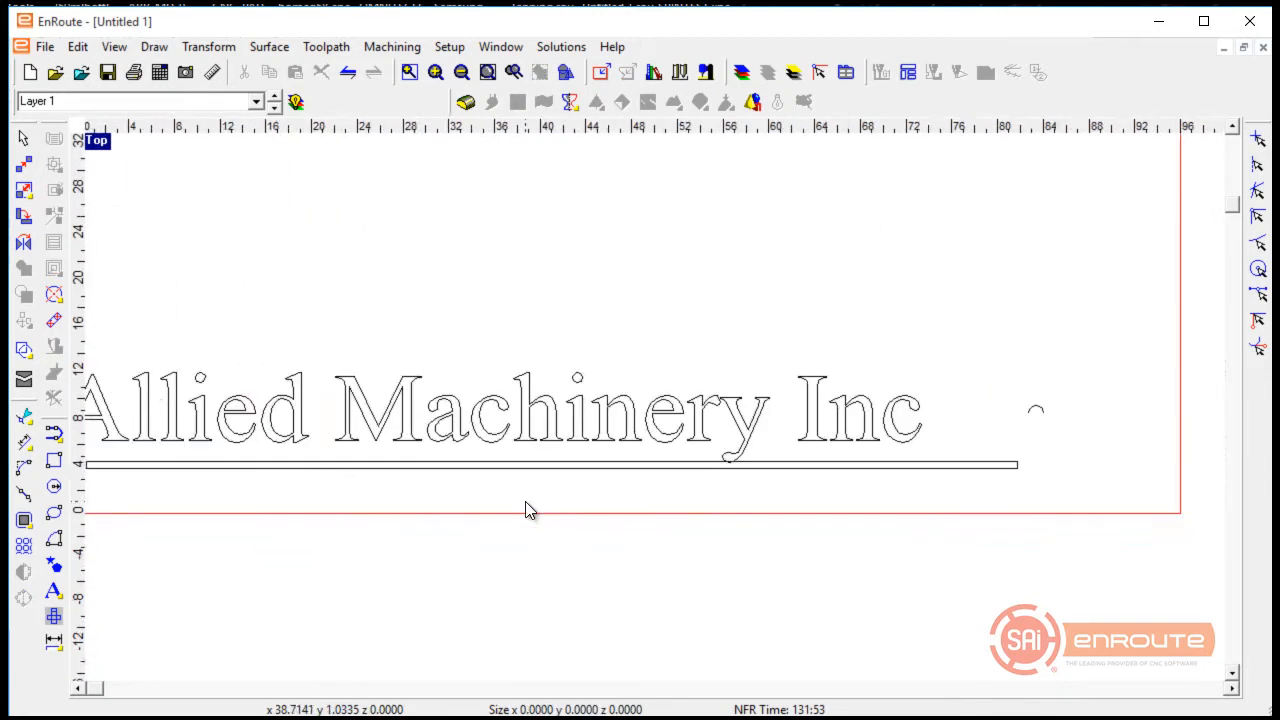
pyautogui.scroll(4, 923, 452)
pyautogui.scroll(2, 923, 458)
pyautogui.click(895, 537)
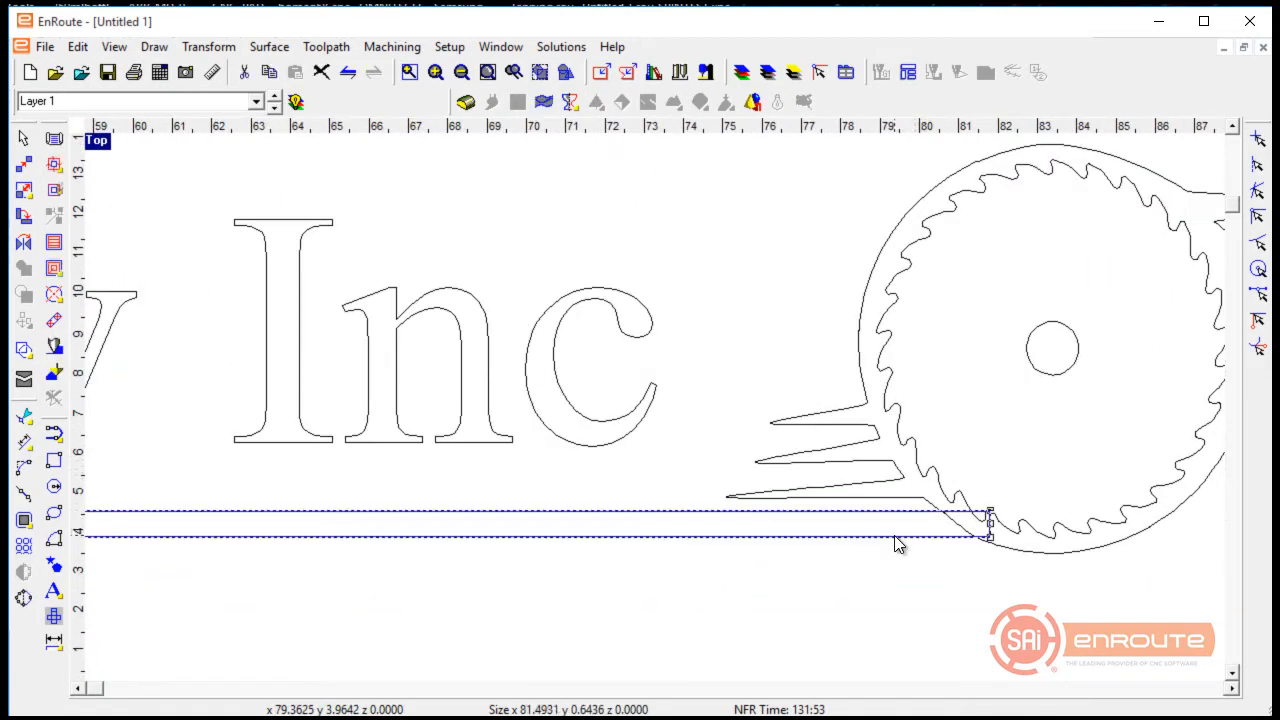
pyautogui.press('Down')
pyautogui.press('Down')
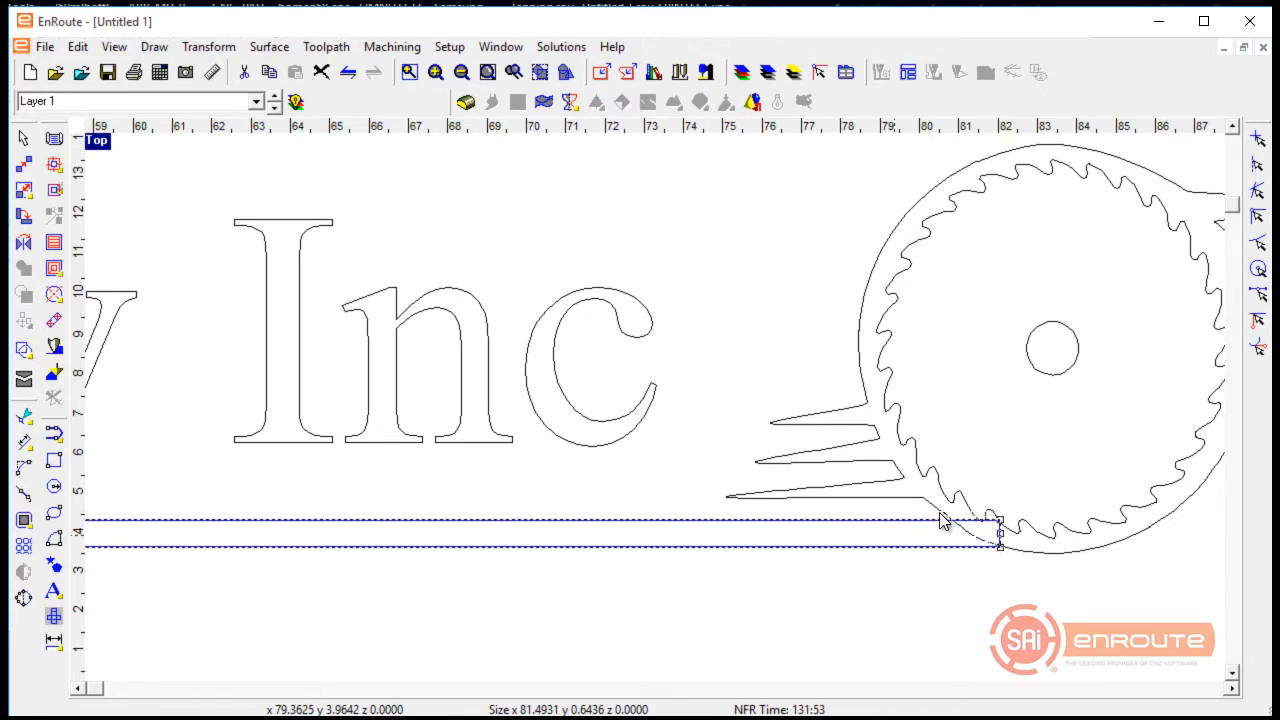
# Nudge the underline further right until its right end sits at about x = 82.2, inside the blade's outer ring
pyautogui.scroll(4, 1000, 534)
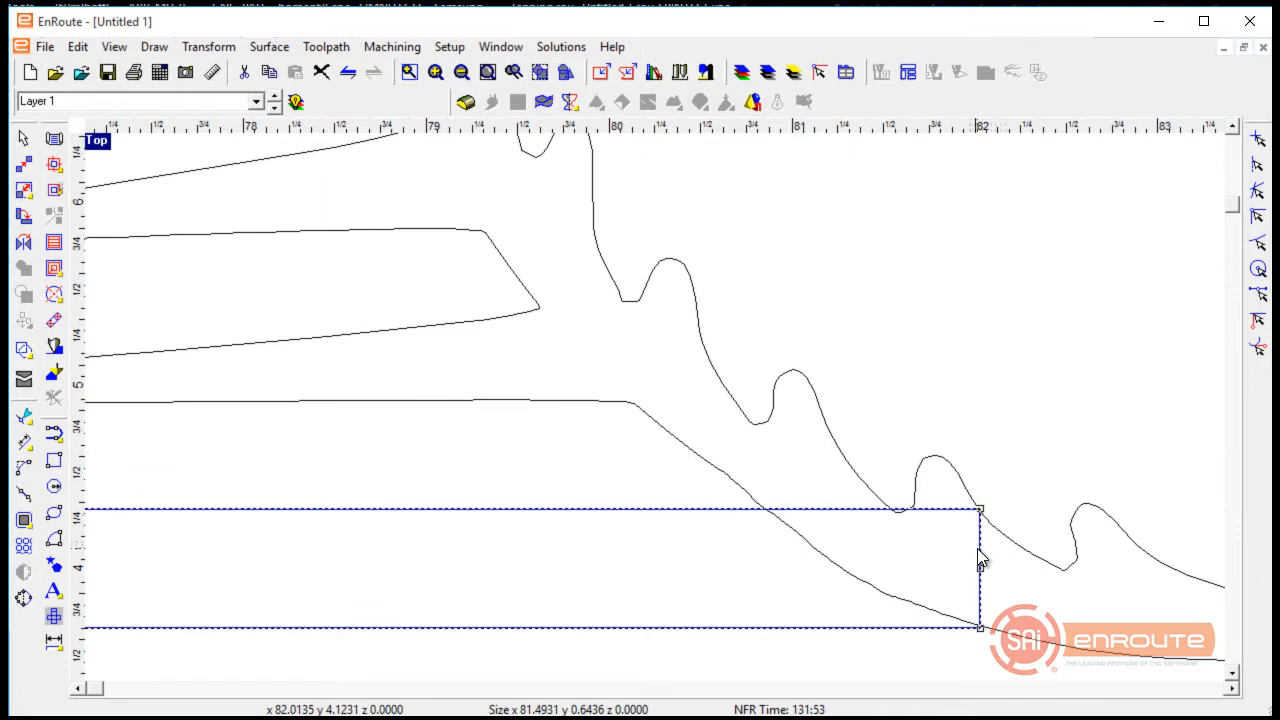
pyautogui.press('Right')
pyautogui.press('Right')
pyautogui.press('Right')
pyautogui.press('Right')
pyautogui.press('Right')
pyautogui.press('Right')
pyautogui.press('Right')
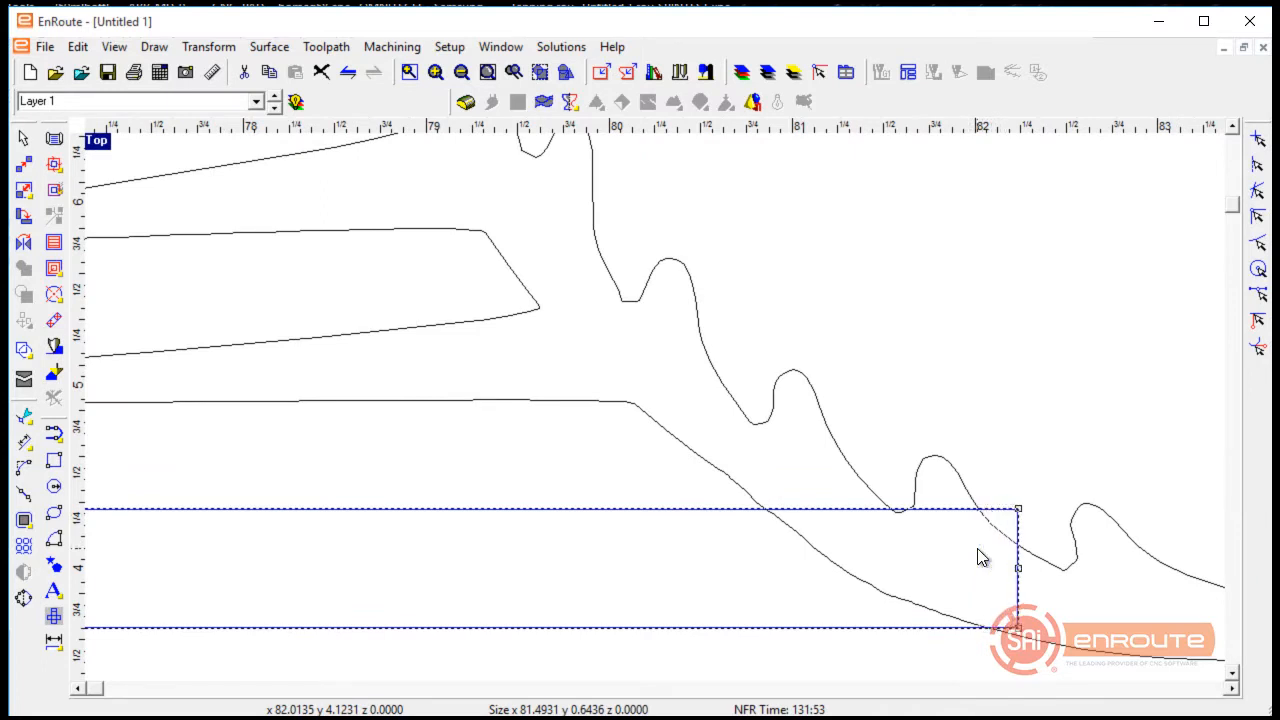
# Move the underline's upper-right point inward to about (81.83, 4.22) and merge the underline with the saw blade's outline
pyautogui.click(25, 420)
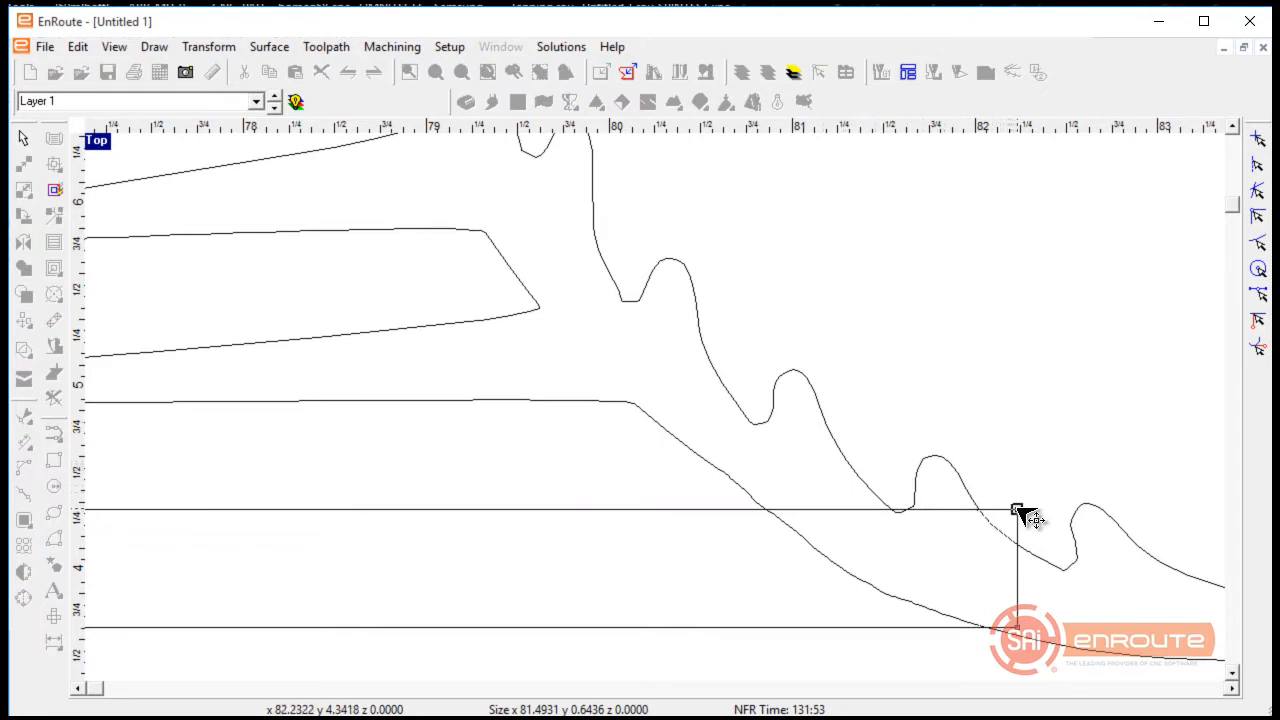
pyautogui.moveTo(1018, 511); pyautogui.dragTo(943, 530)
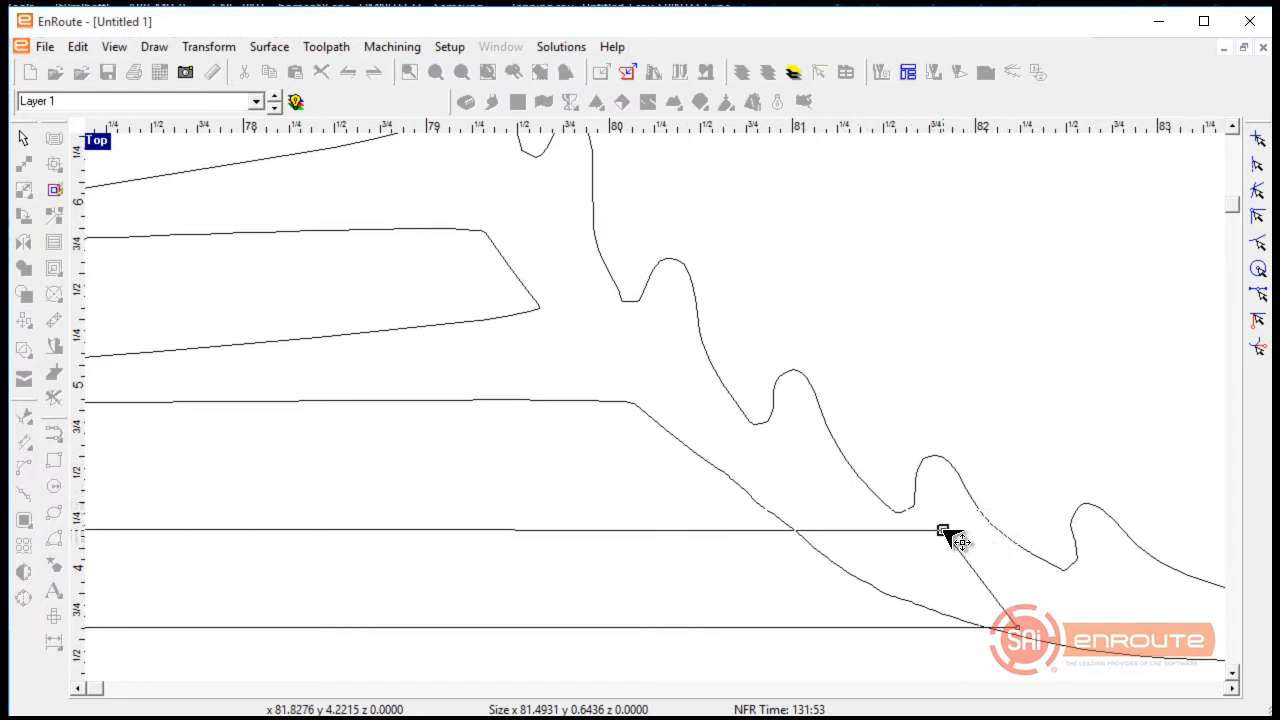
pyautogui.rightClick(626, 491)
pyautogui.click(657, 497)
pyautogui.scroll(-3, 654, 480)
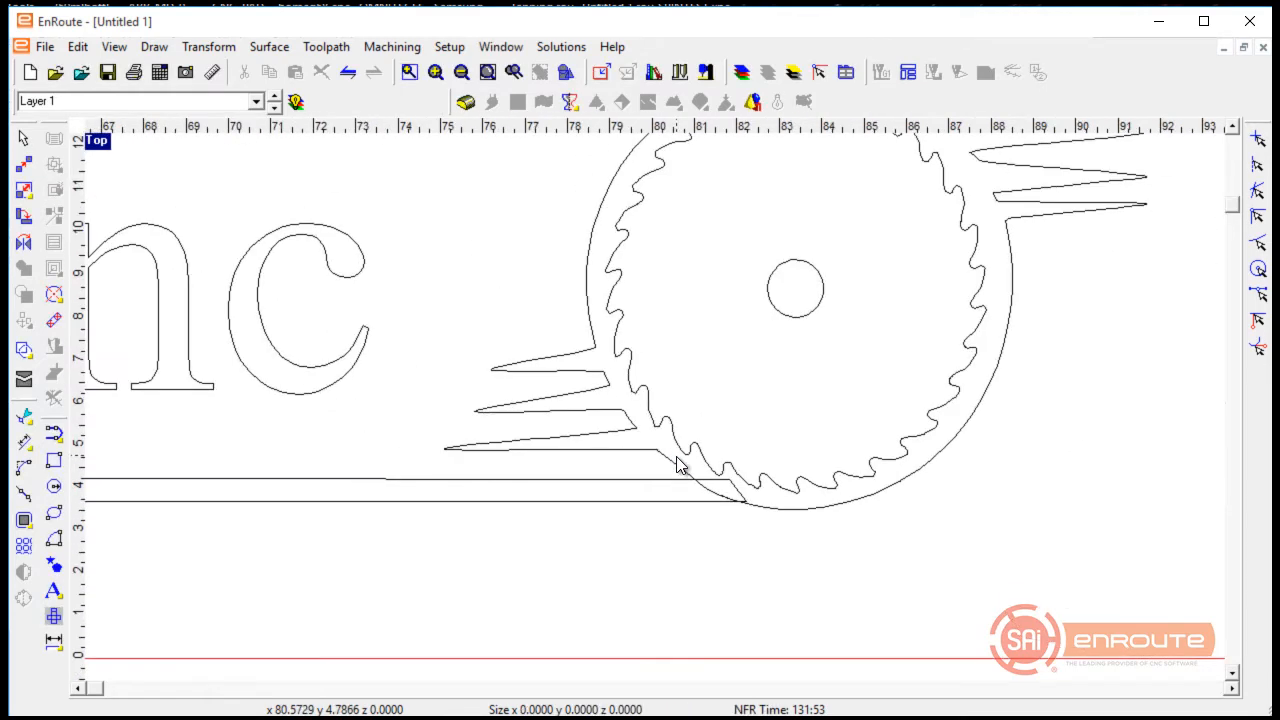
pyautogui.click(666, 472)
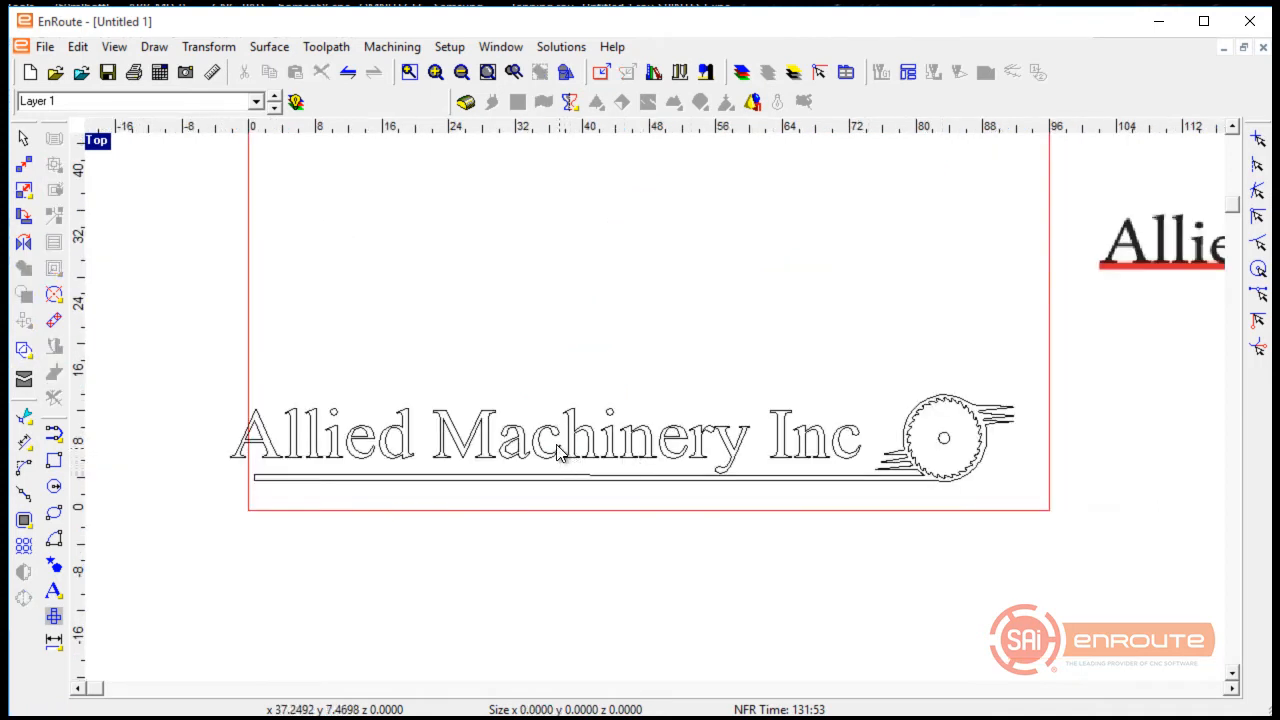
# Lower the "Allied Machinery Inc" text until the bases of its letters reach into the underline
pyautogui.click(553, 451)
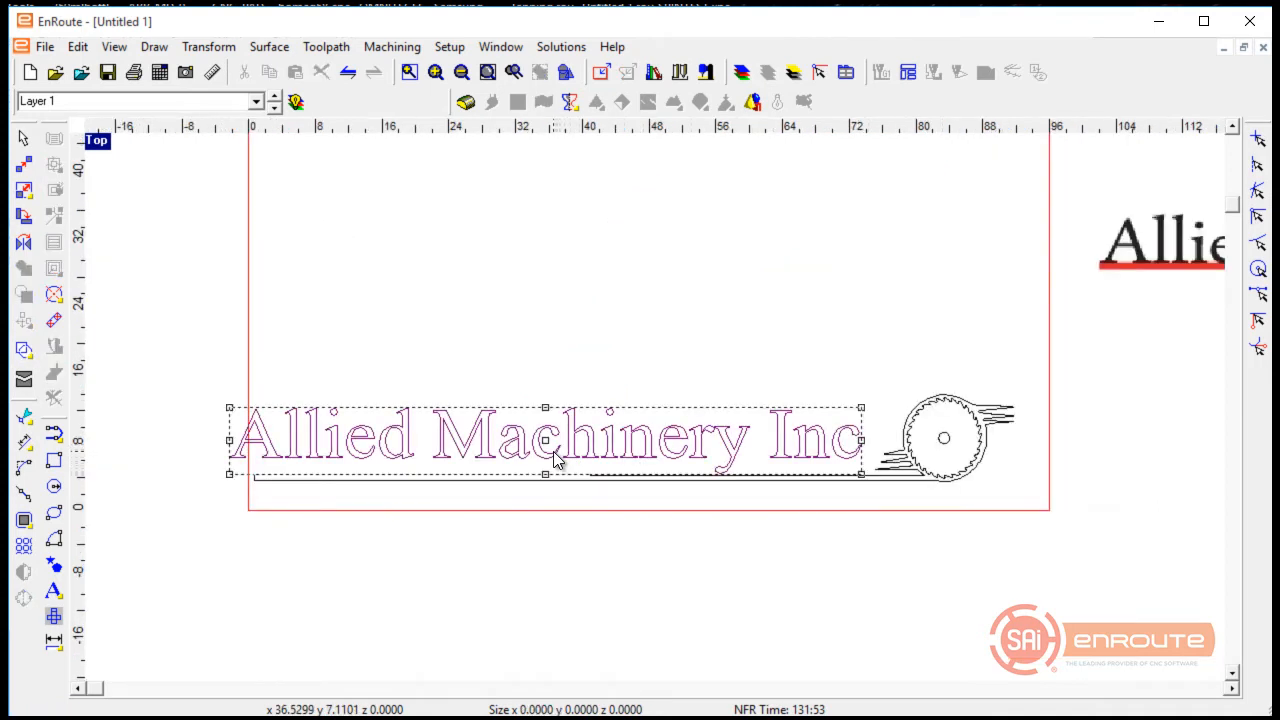
pyautogui.press('Down')
pyautogui.press('Down')
pyautogui.press('Down')
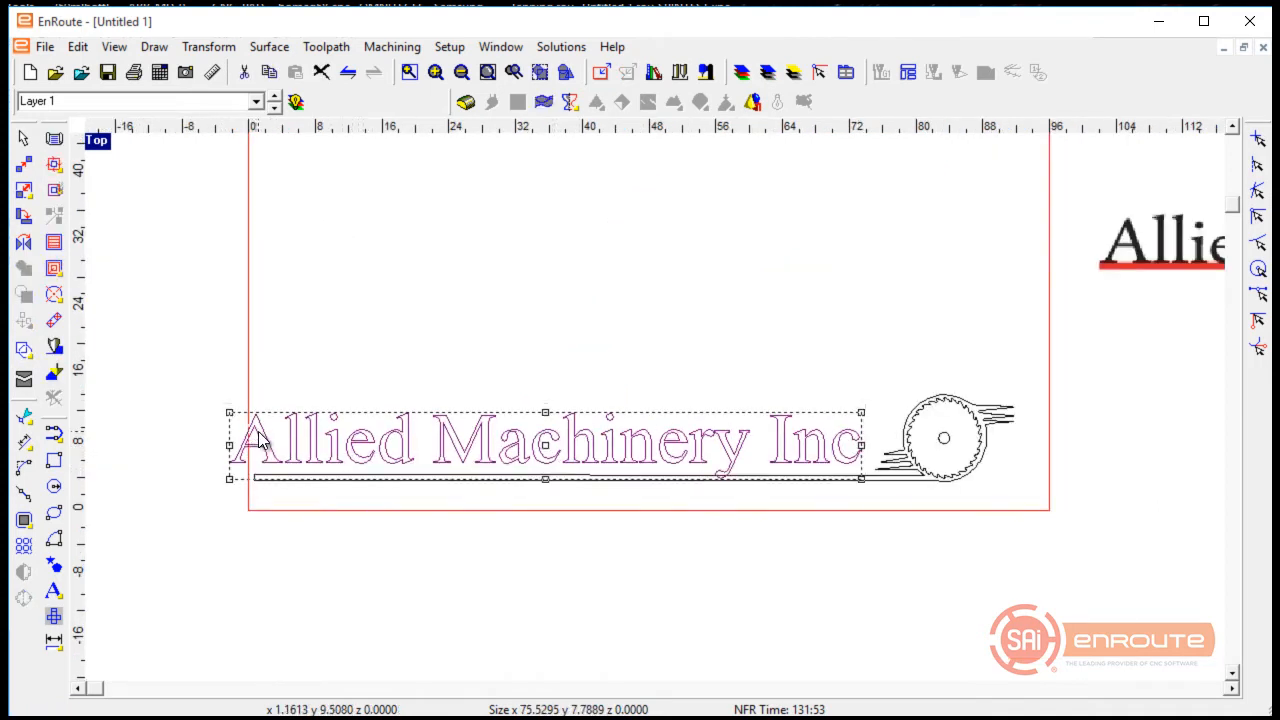
pyautogui.scroll(8, 686, 449)
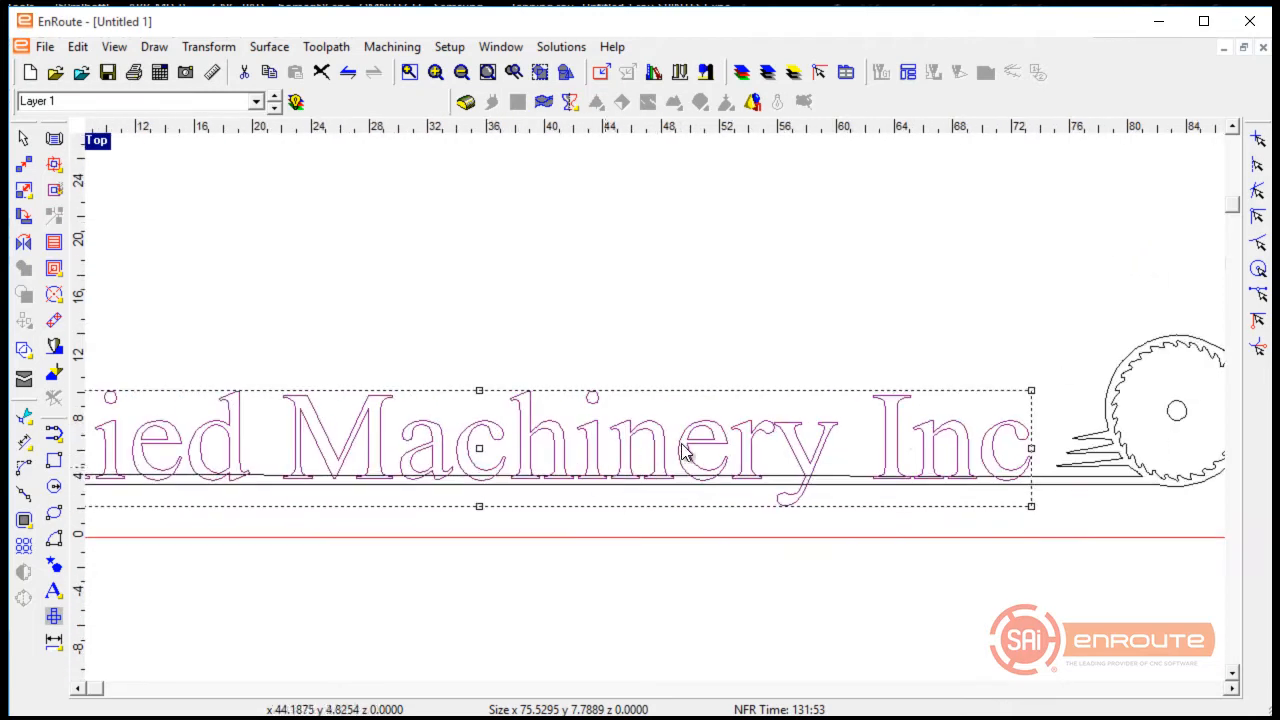
pyautogui.press('Up')
pyautogui.press('Up')
pyautogui.press('Up')
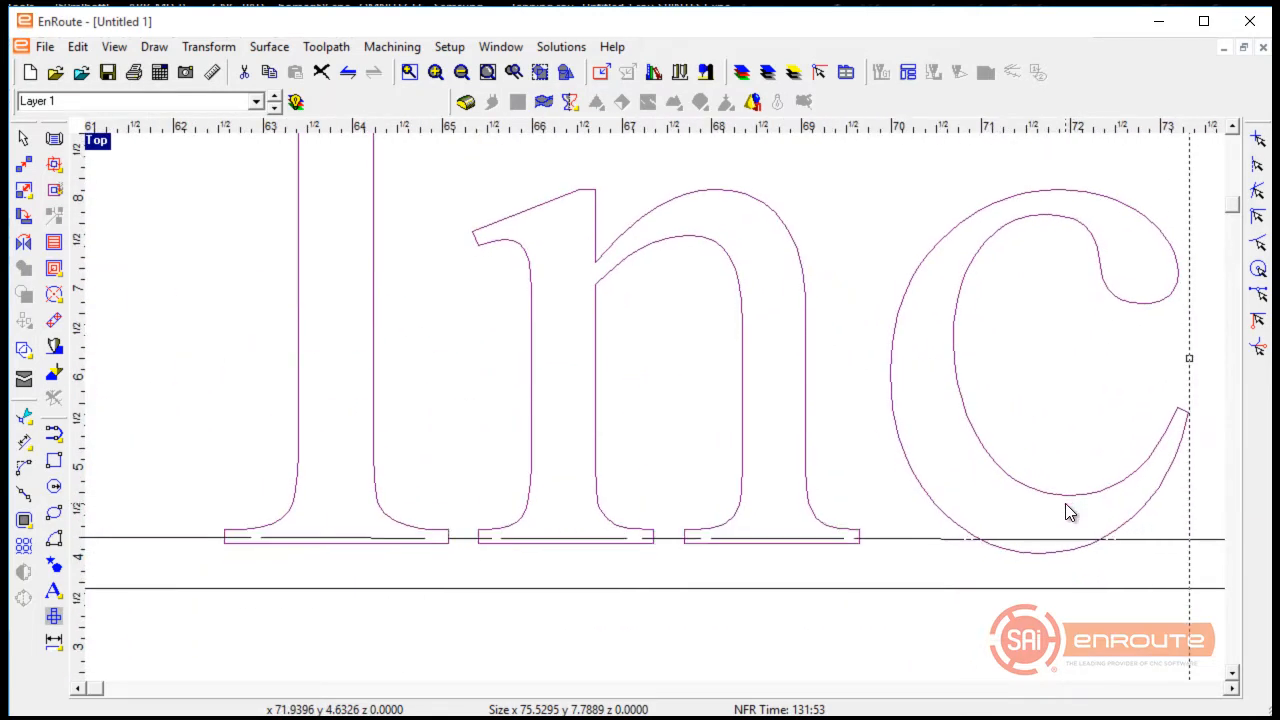
# Fine-tune the text's height so the letter bases only slightly overlap the underline's upper edge
pyautogui.scroll(4, 296, 514)
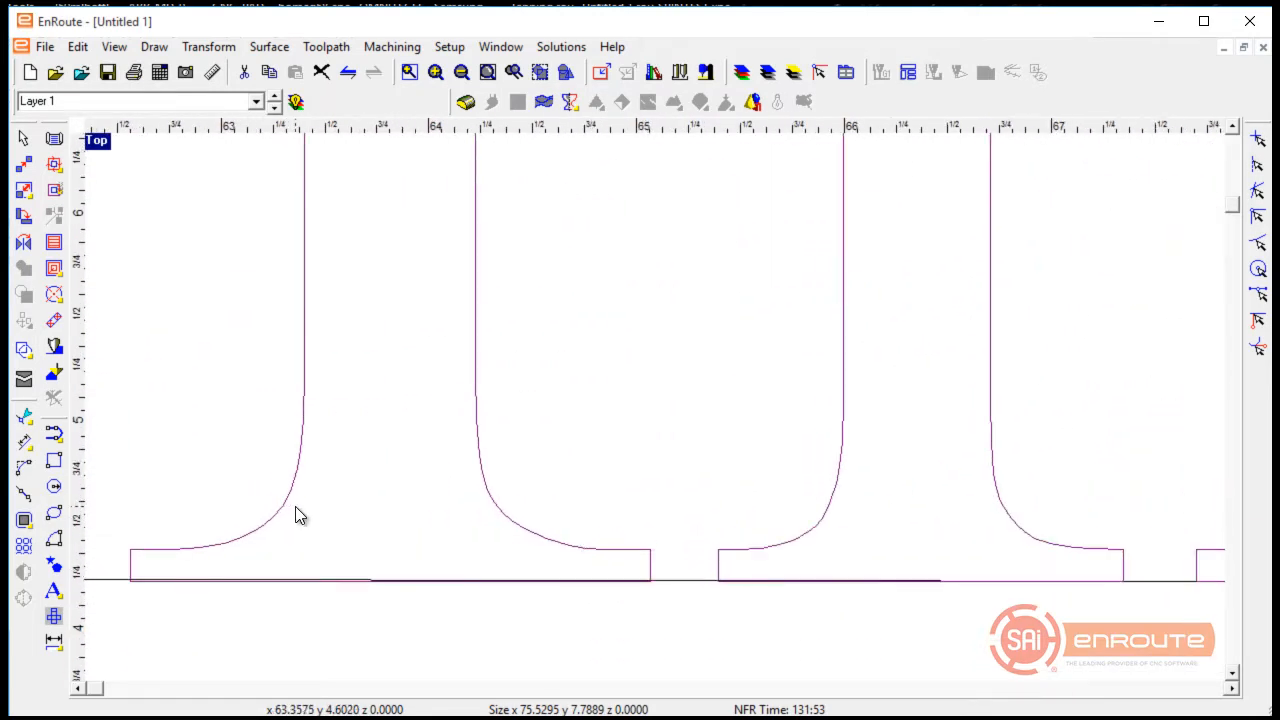
pyautogui.scroll(4, 730, 568)
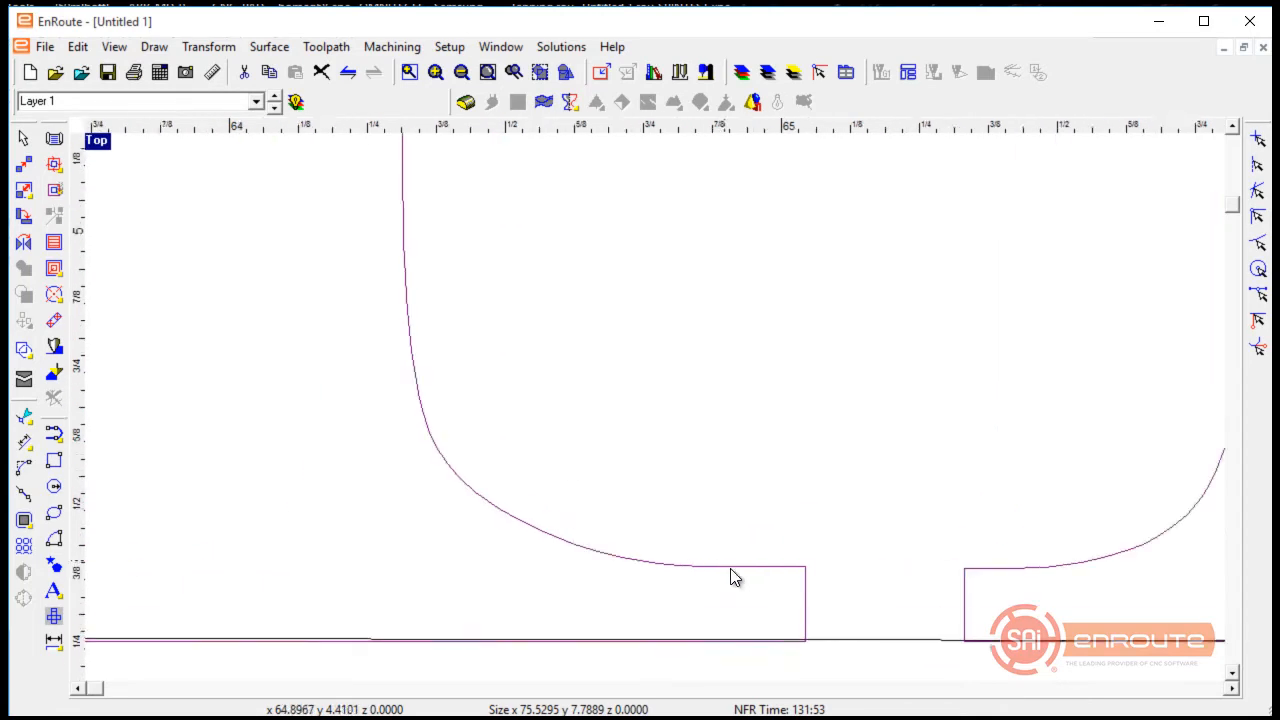
pyautogui.scroll(-6, 784, 561)
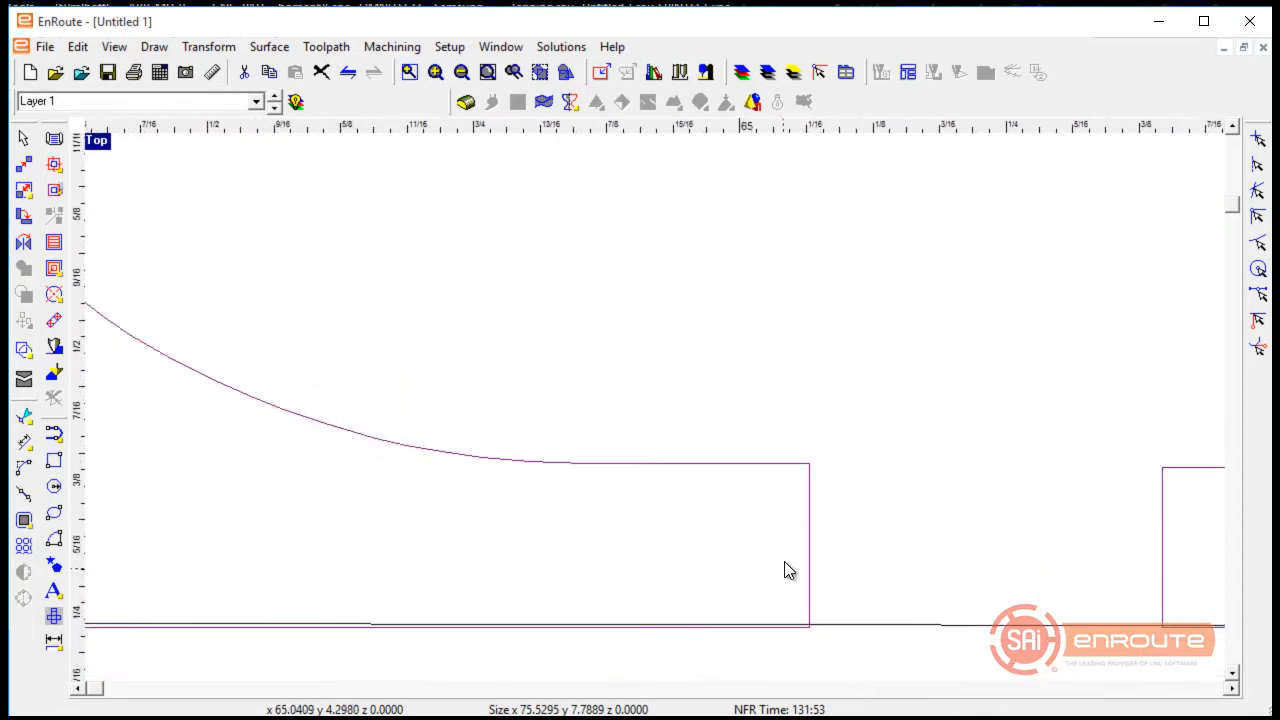
pyautogui.scroll(-5, 835, 498)
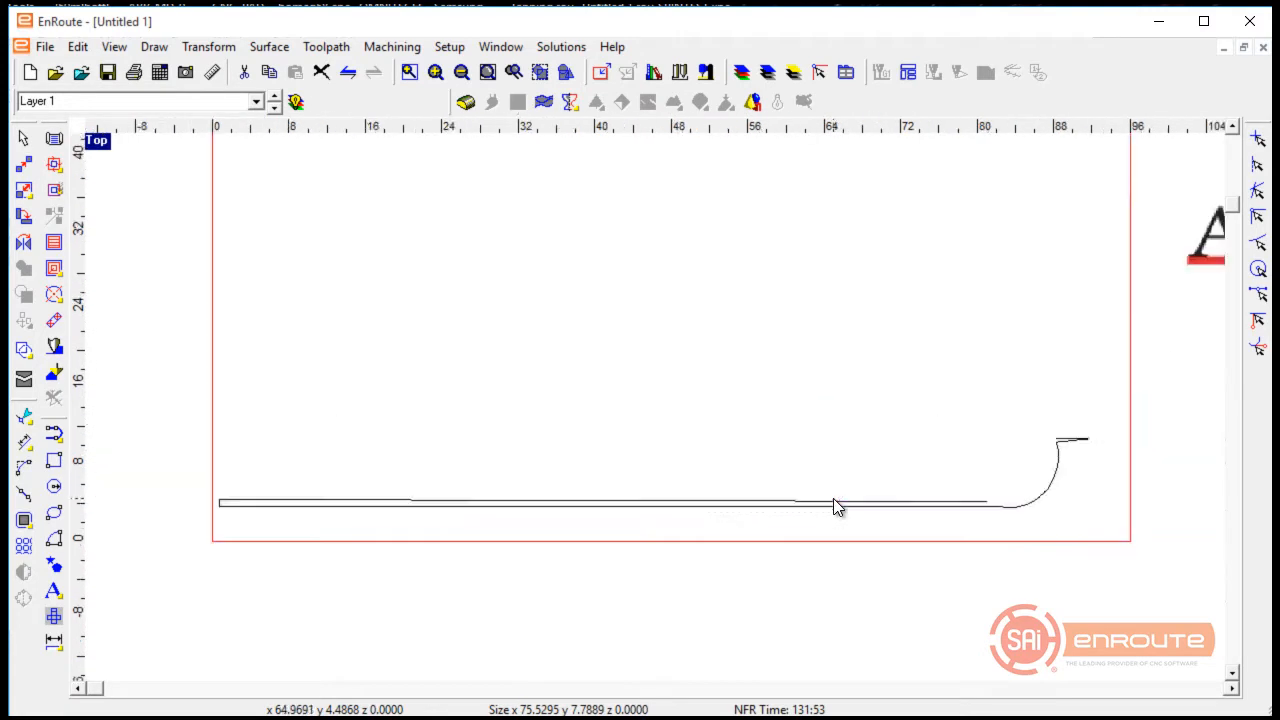
pyautogui.click(54, 591)
pyautogui.click(144, 597)
pyautogui.click(366, 494)
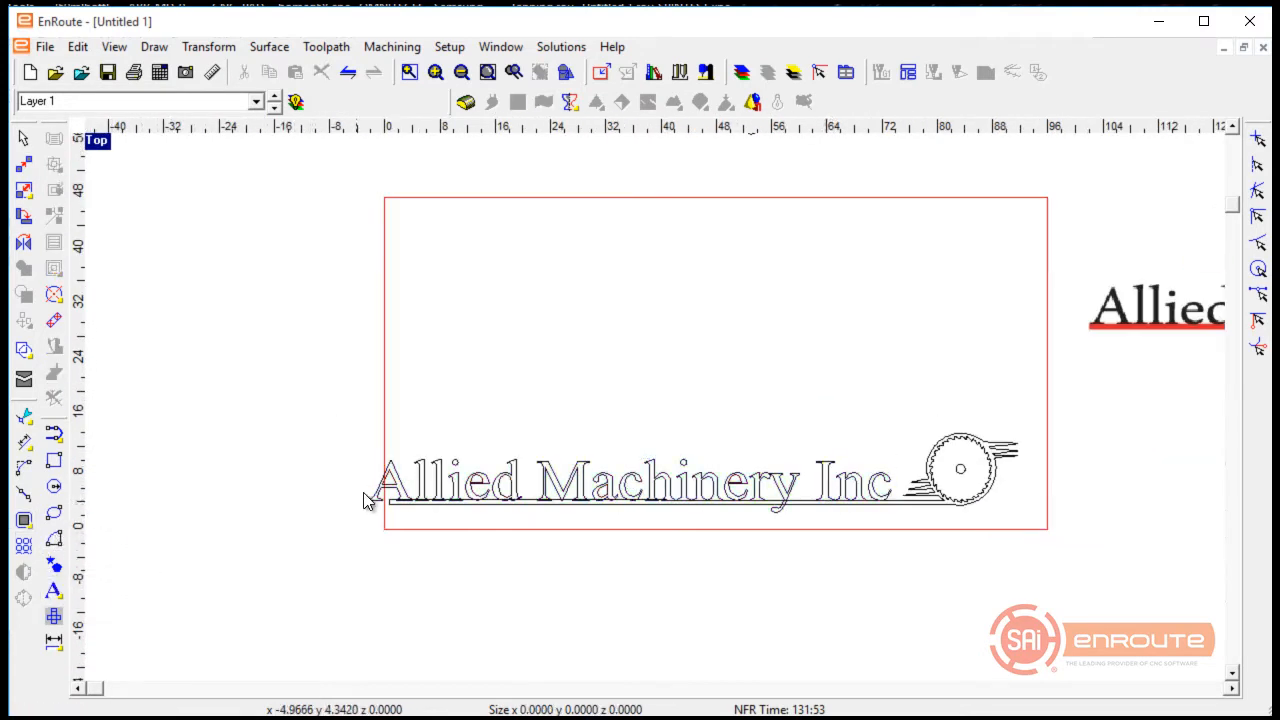
# Extend the underline's two left end points to about x = -2.6, just past the left foot of the letter A
pyautogui.scroll(6, 394, 494)
pyautogui.click(476, 562)
pyautogui.scroll(3, 472, 566)
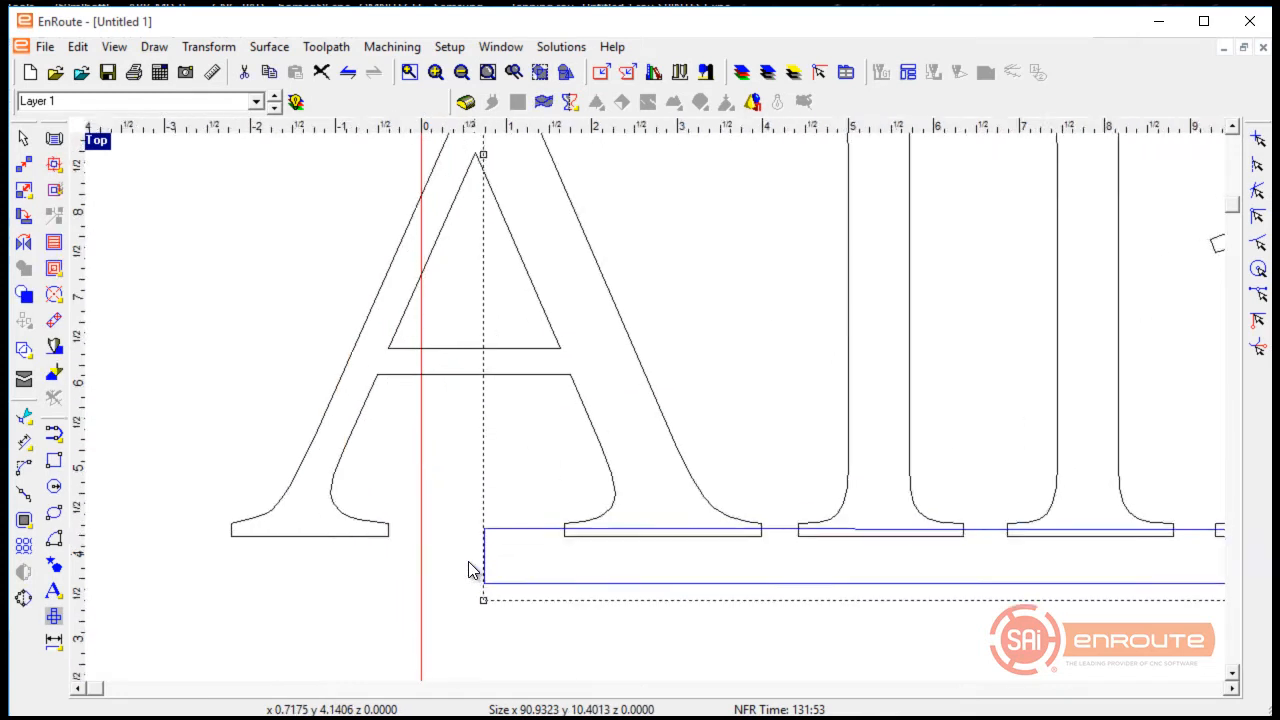
pyautogui.click(24, 414)
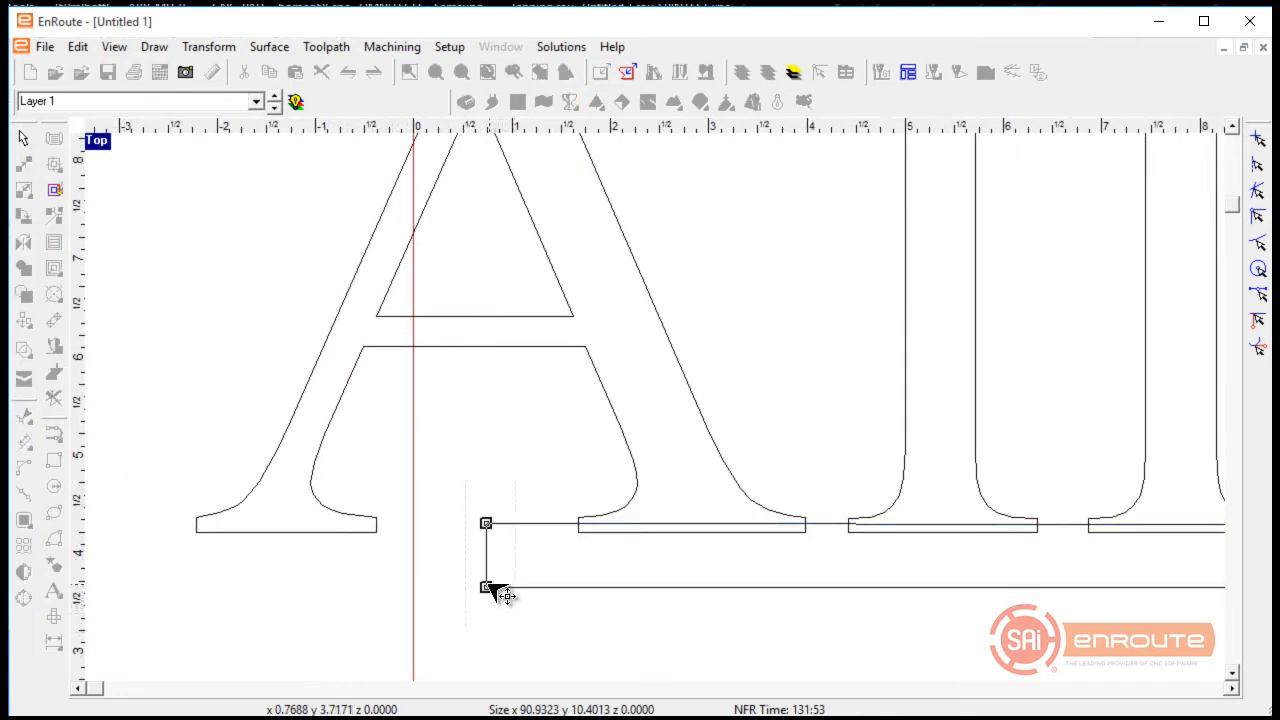
pyautogui.moveTo(488, 587); pyautogui.dragTo(160, 578)
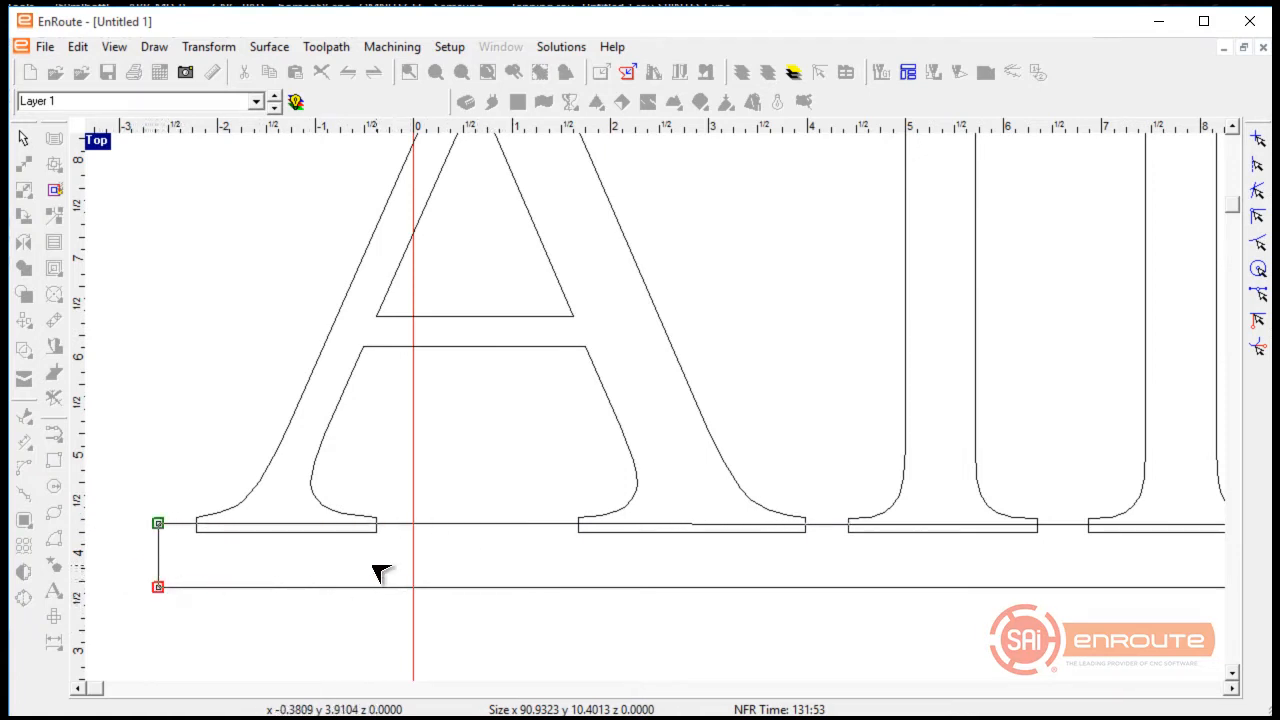
pyautogui.click(380, 572)
pyautogui.rightClick(343, 555)
pyautogui.click(284, 622)
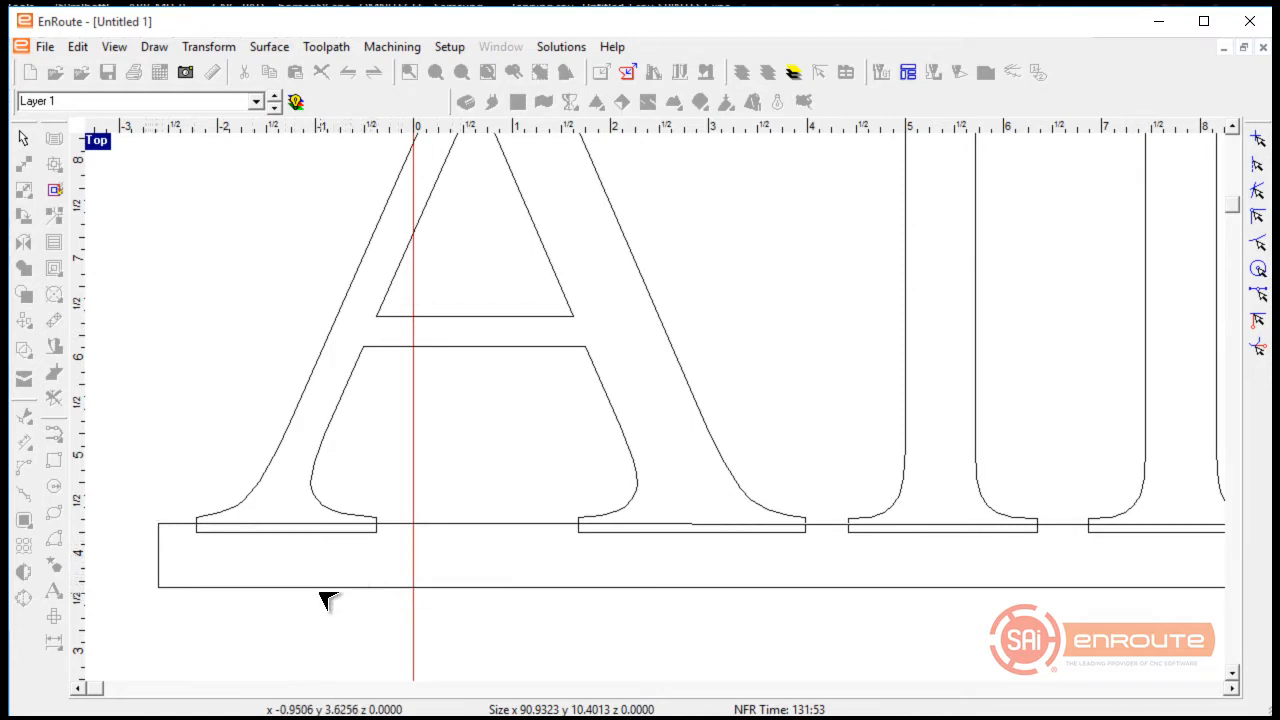
pyautogui.scroll(-3, 263, 563)
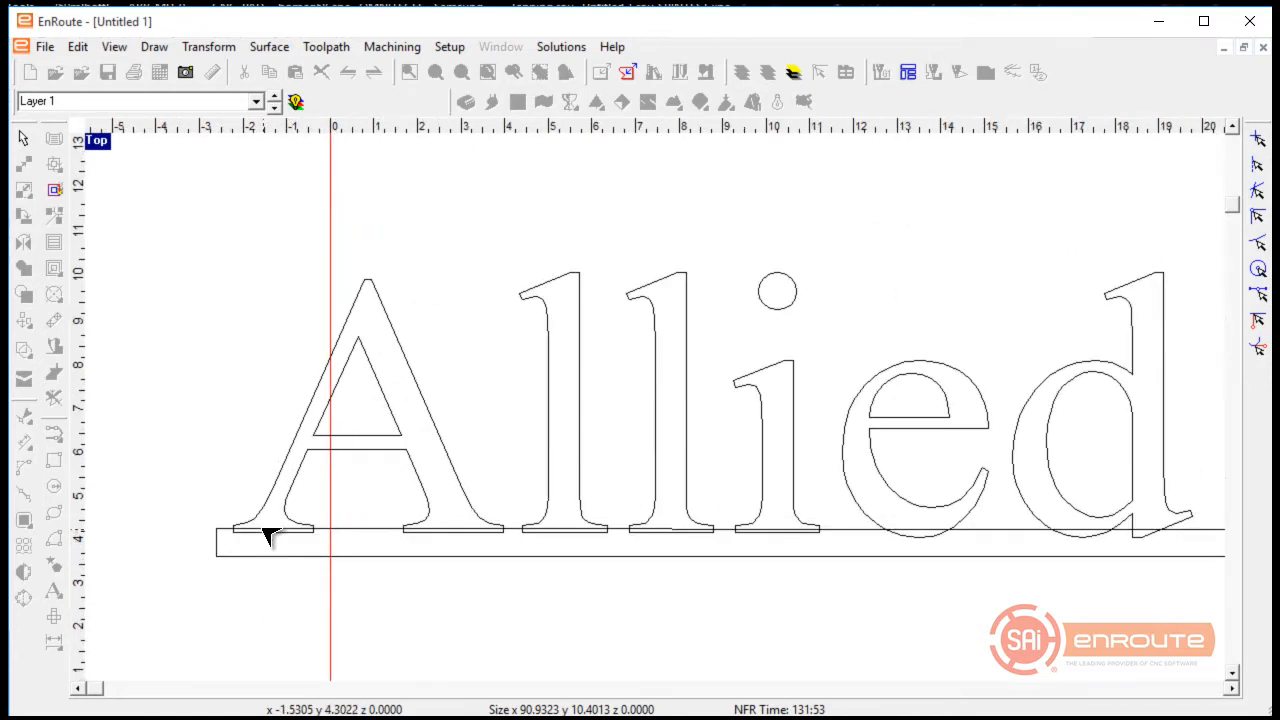
pyautogui.click(195, 543)
# Merge the text, the underline and the saw blade into one combined outline
pyautogui.scroll(-5, 185, 539)
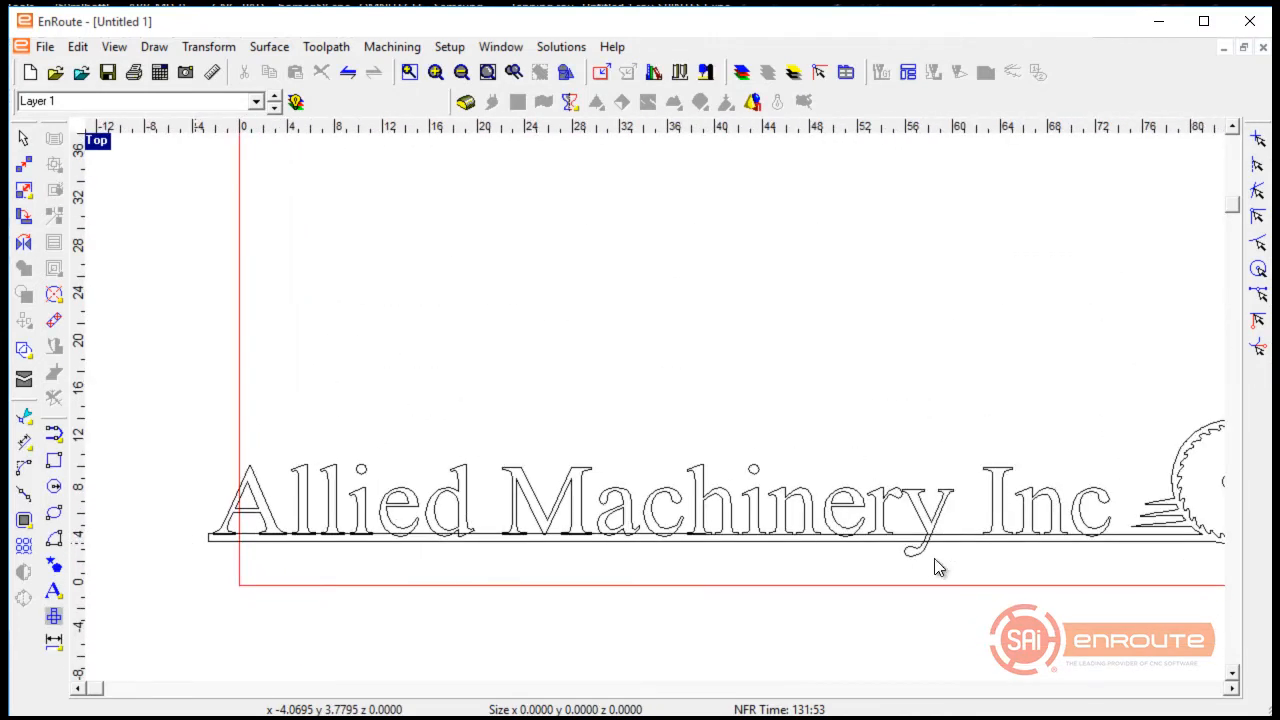
pyautogui.scroll(5, 191, 531)
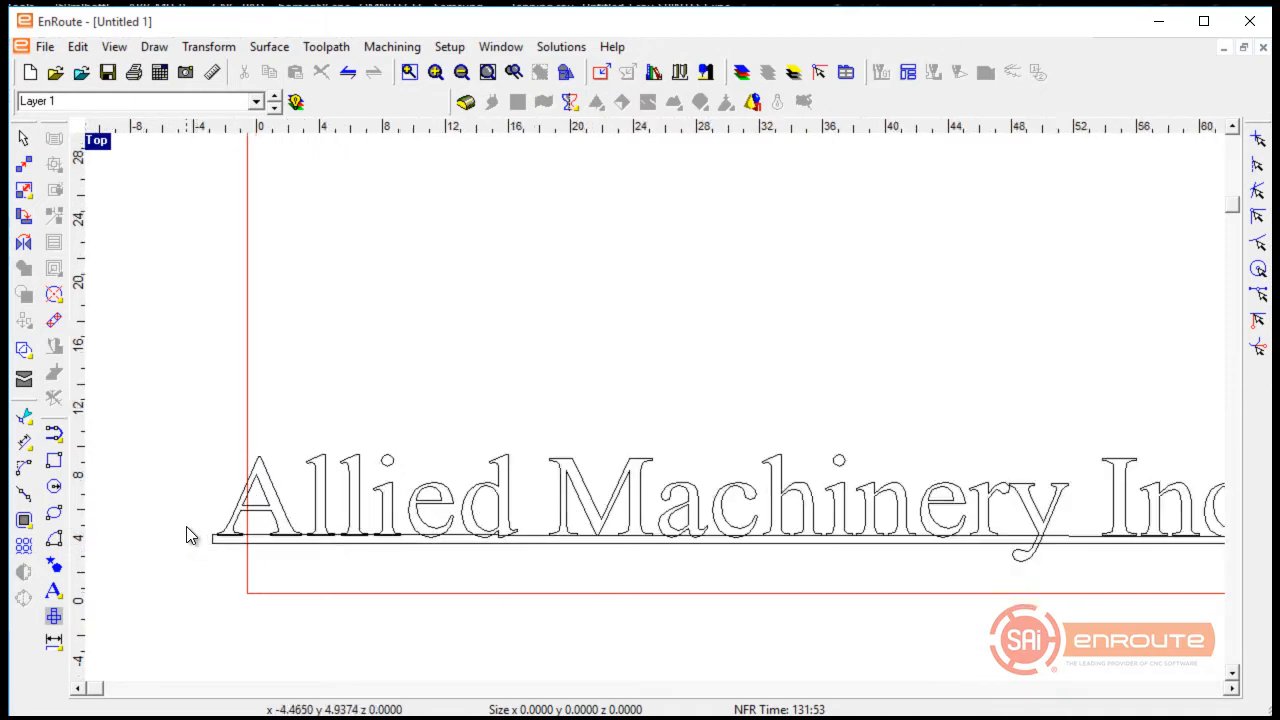
pyautogui.scroll(-3, 215, 538)
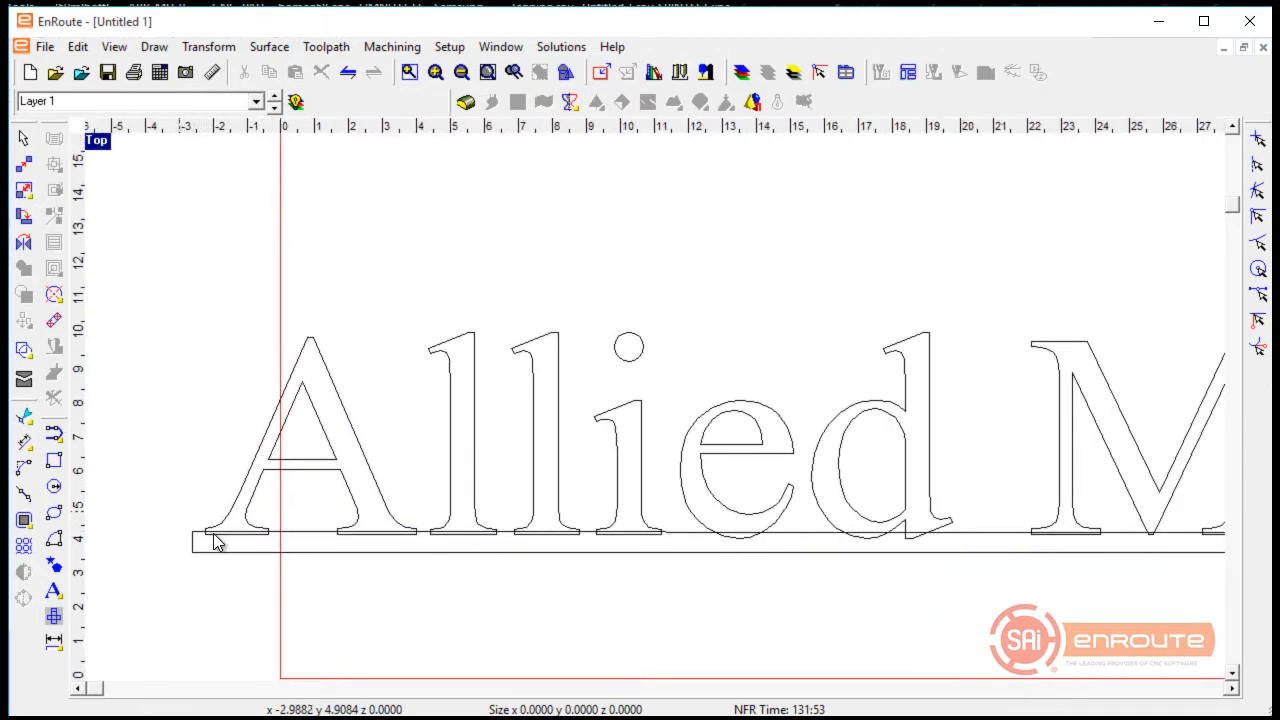
pyautogui.scroll(-4, 189, 434)
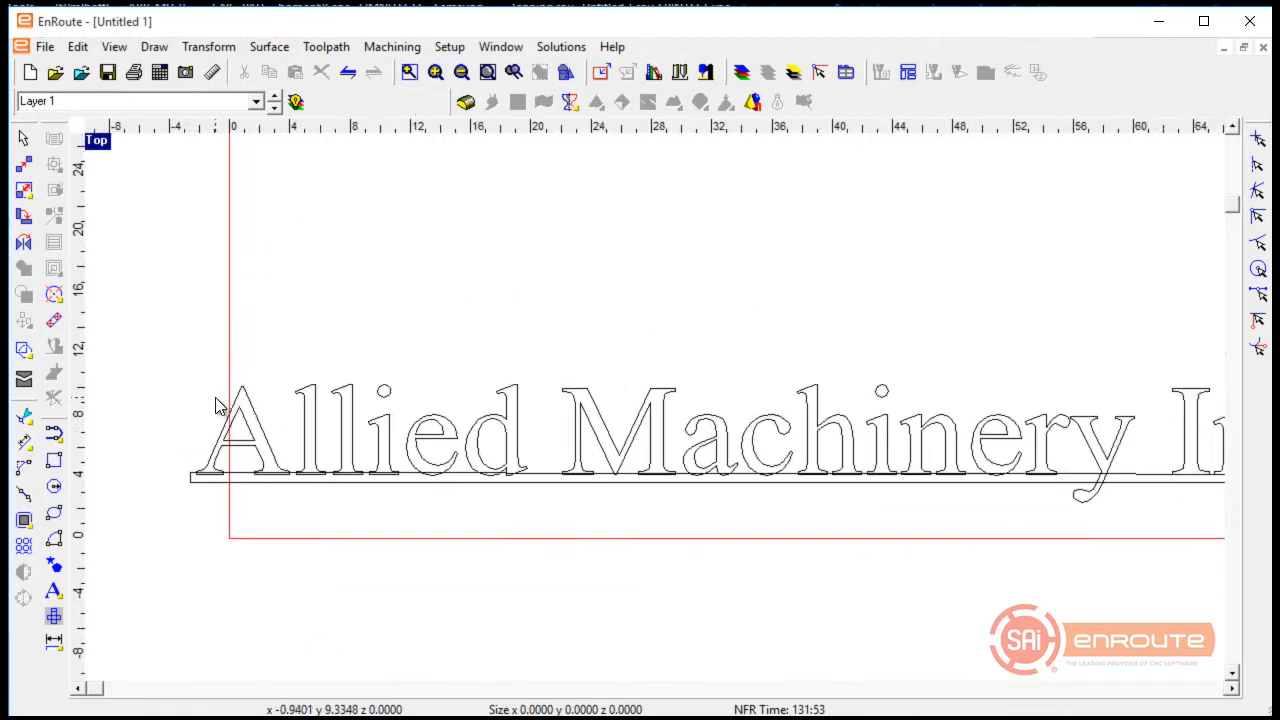
pyautogui.moveTo(131, 300); pyautogui.dragTo(873, 530)
pyautogui.scroll(-2, 609, 500)
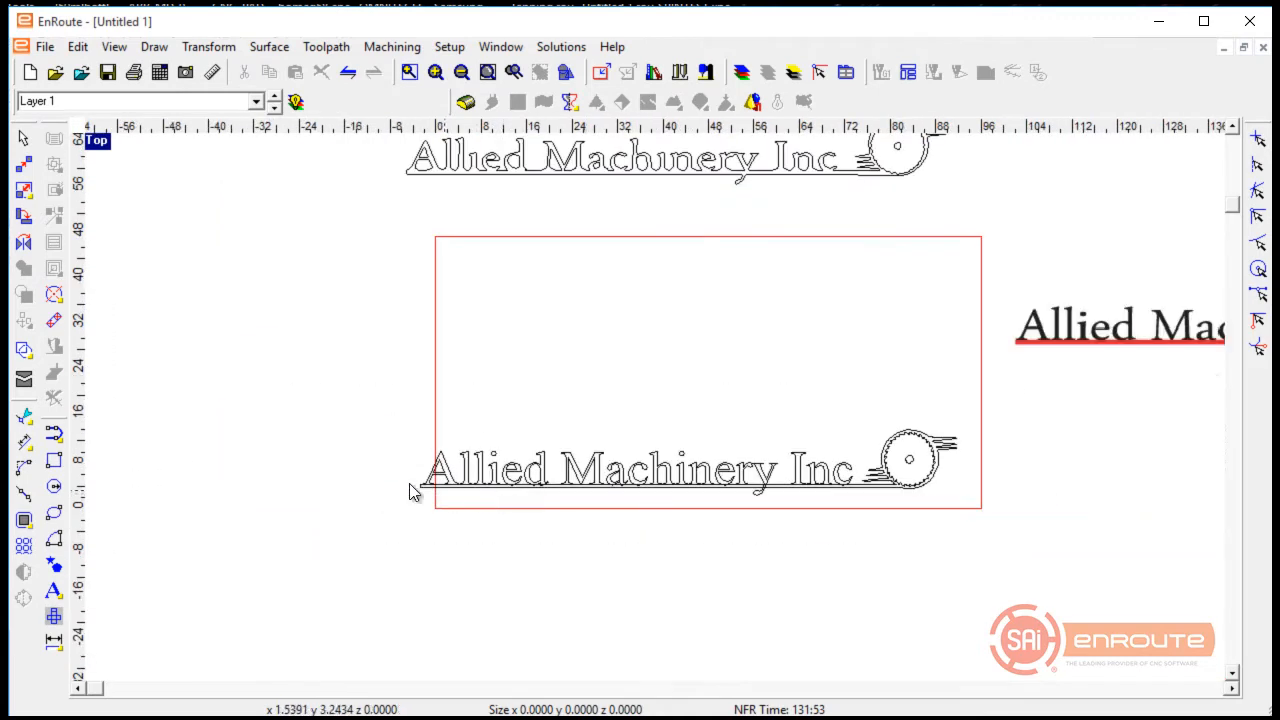
pyautogui.moveTo(383, 380); pyautogui.dragTo(1200, 575)
pyautogui.scroll(2, 749, 468)
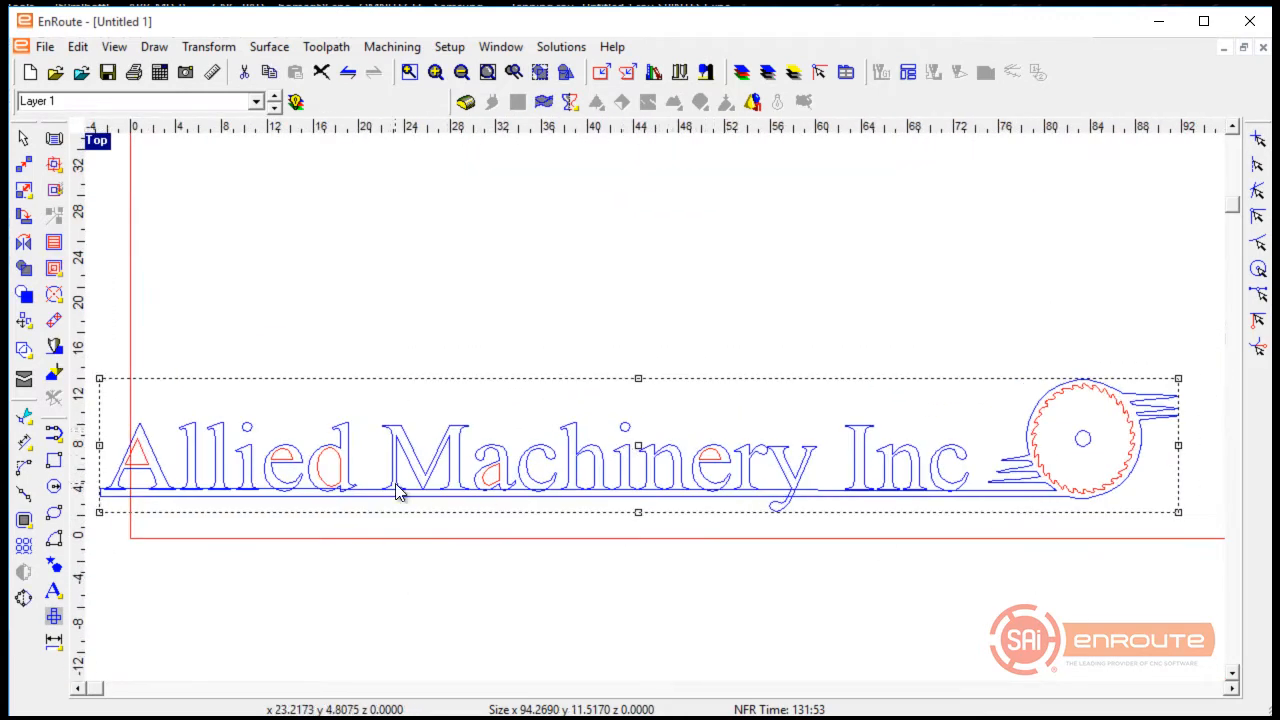
pyautogui.click(24, 350)
pyautogui.click(420, 531)
pyautogui.scroll(5, 296, 475)
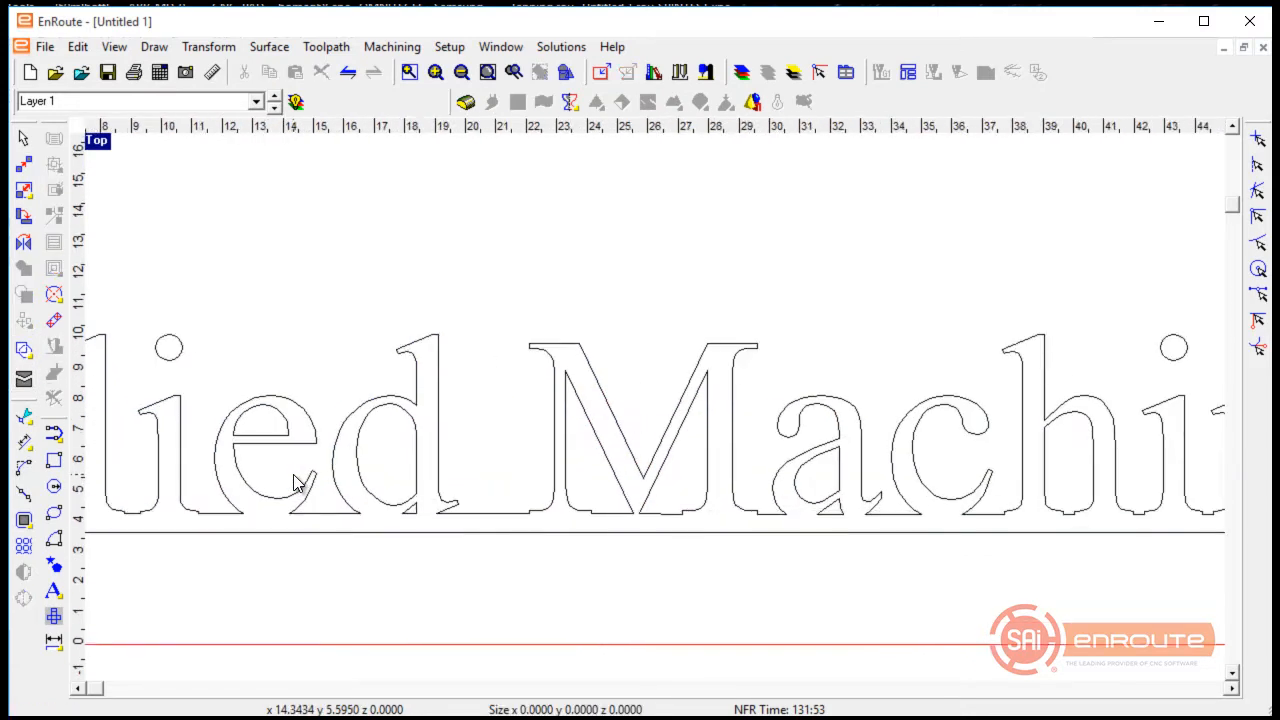
# Move the original logo bitmap from beside the plate to above the traced contours
pyautogui.scroll(-7, 595, 507)
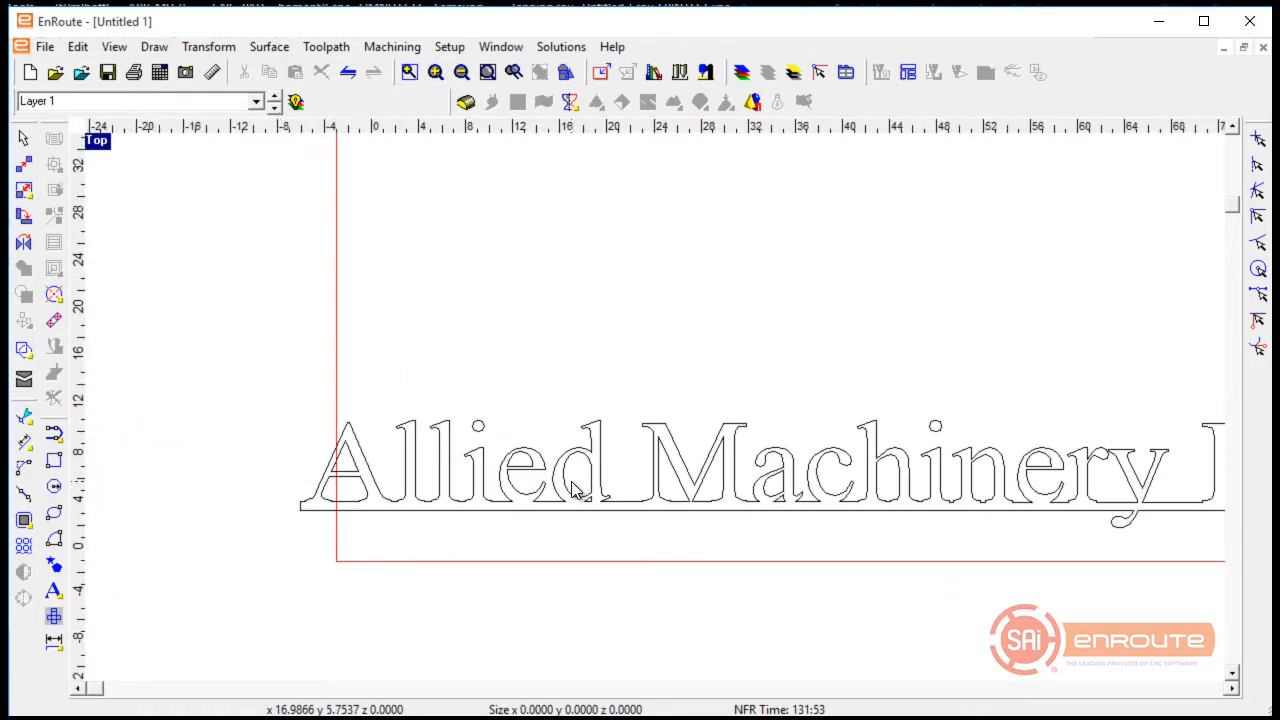
pyautogui.scroll(-3, 740, 340)
pyautogui.scroll(4, 1036, 339)
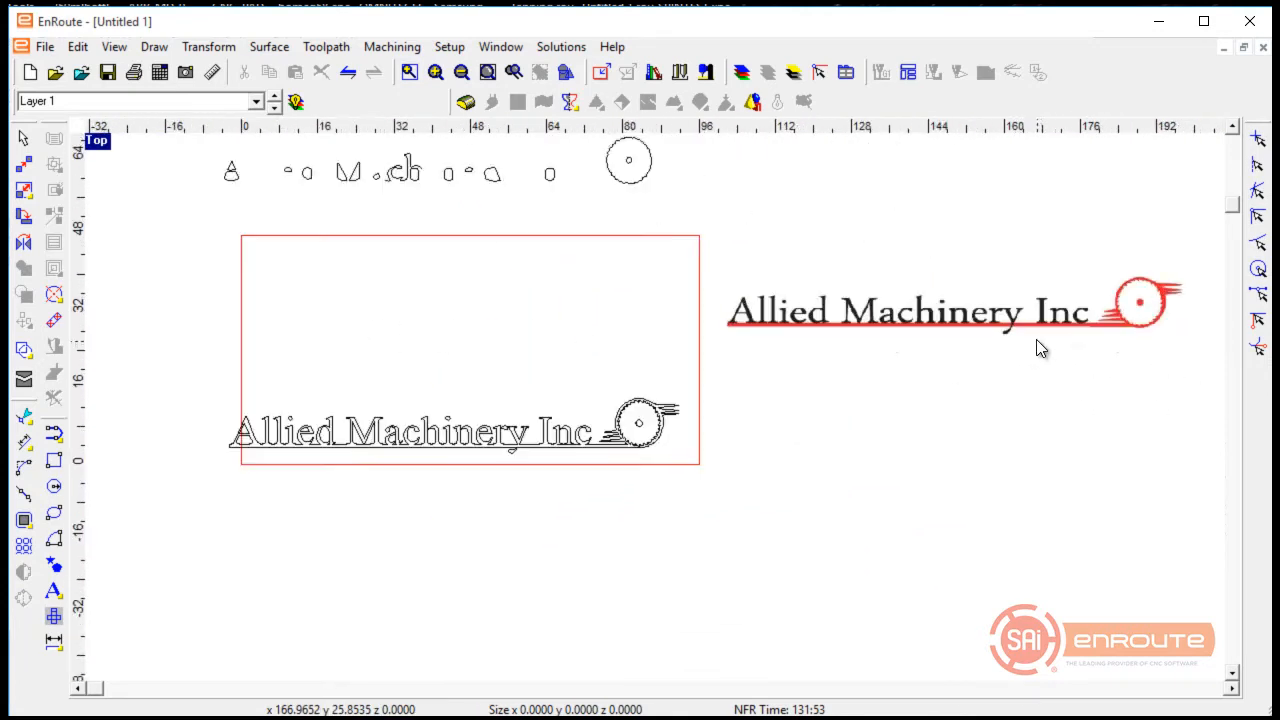
pyautogui.scroll(-4, 1030, 328)
pyautogui.click(934, 320)
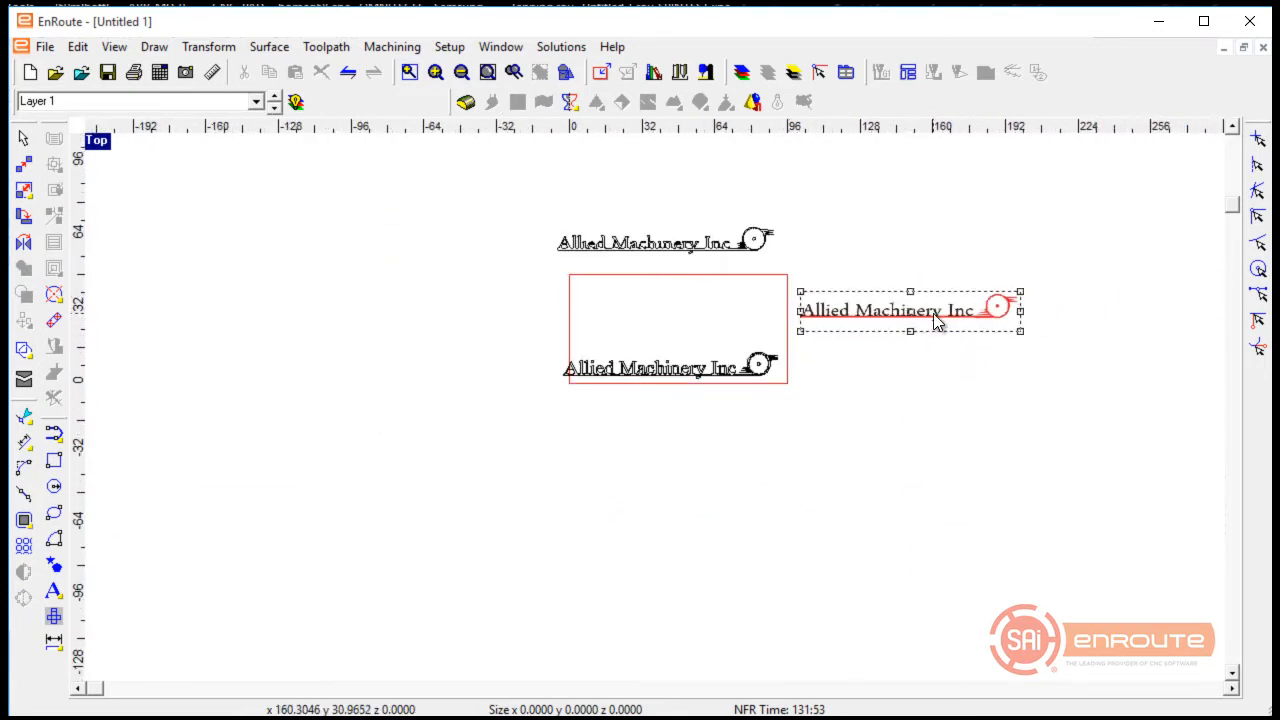
pyautogui.moveTo(934, 320); pyautogui.dragTo(686, 202)
# Scale the whole merged logo down proportionally from its upper-right corner until its right end is at about x = 80.2
pyautogui.scroll(4, 717, 340)
pyautogui.moveTo(266, 338); pyautogui.dragTo(1164, 554)
pyautogui.moveTo(886, 387); pyautogui.dragTo(816, 396)
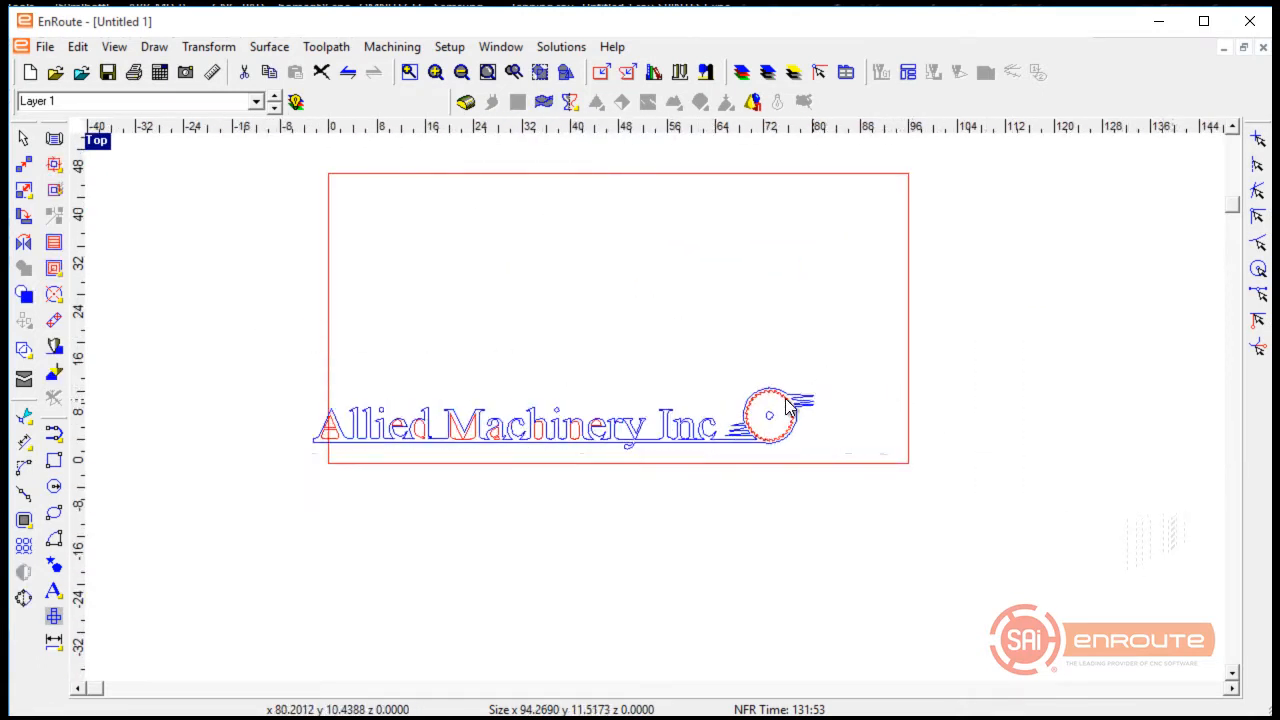
# Move the merged logo inside the lower part of the plate and scale it down proportionally to about 41.5 x 5.1 in
pyautogui.moveTo(557, 425); pyautogui.dragTo(622, 408)
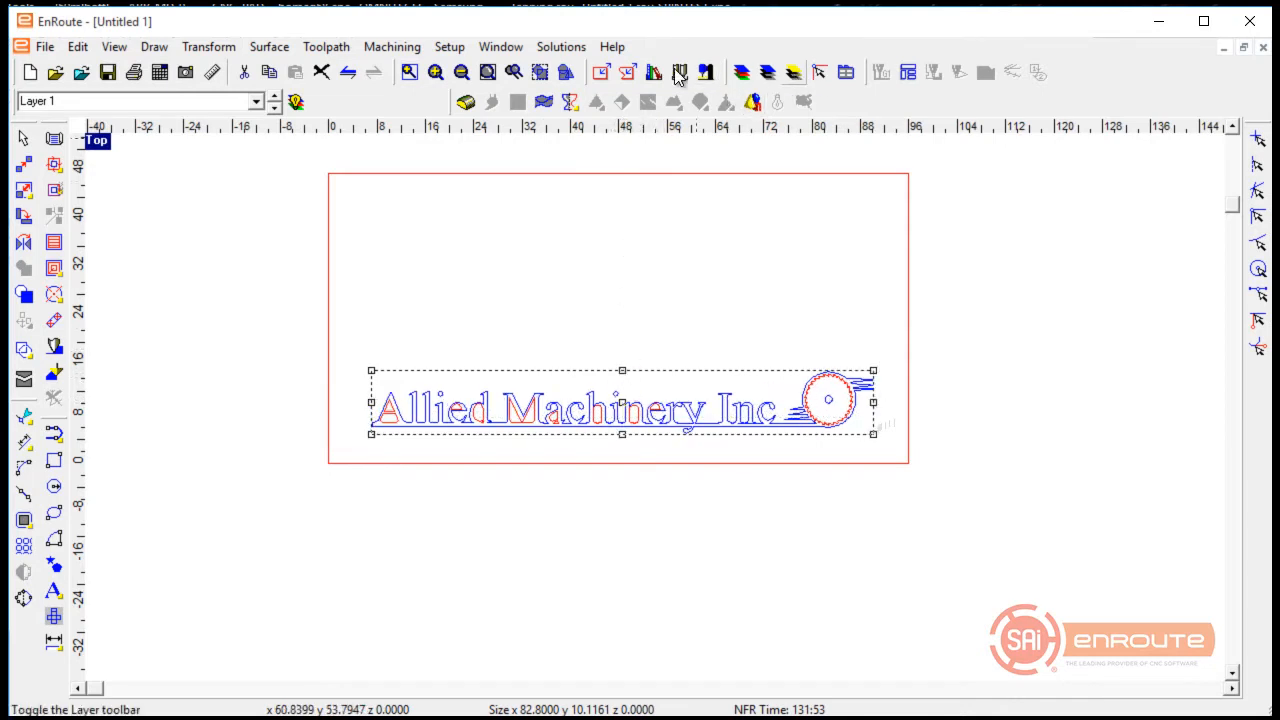
pyautogui.click(601, 73)
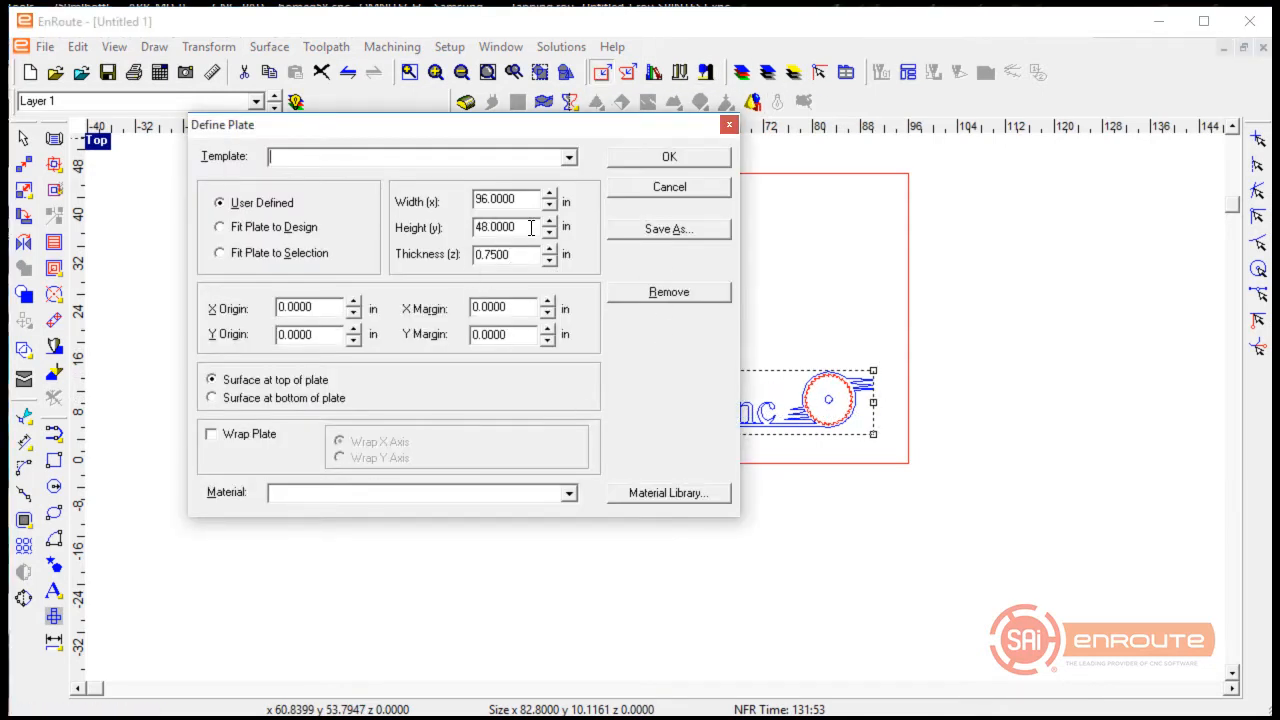
pyautogui.click(645, 191)
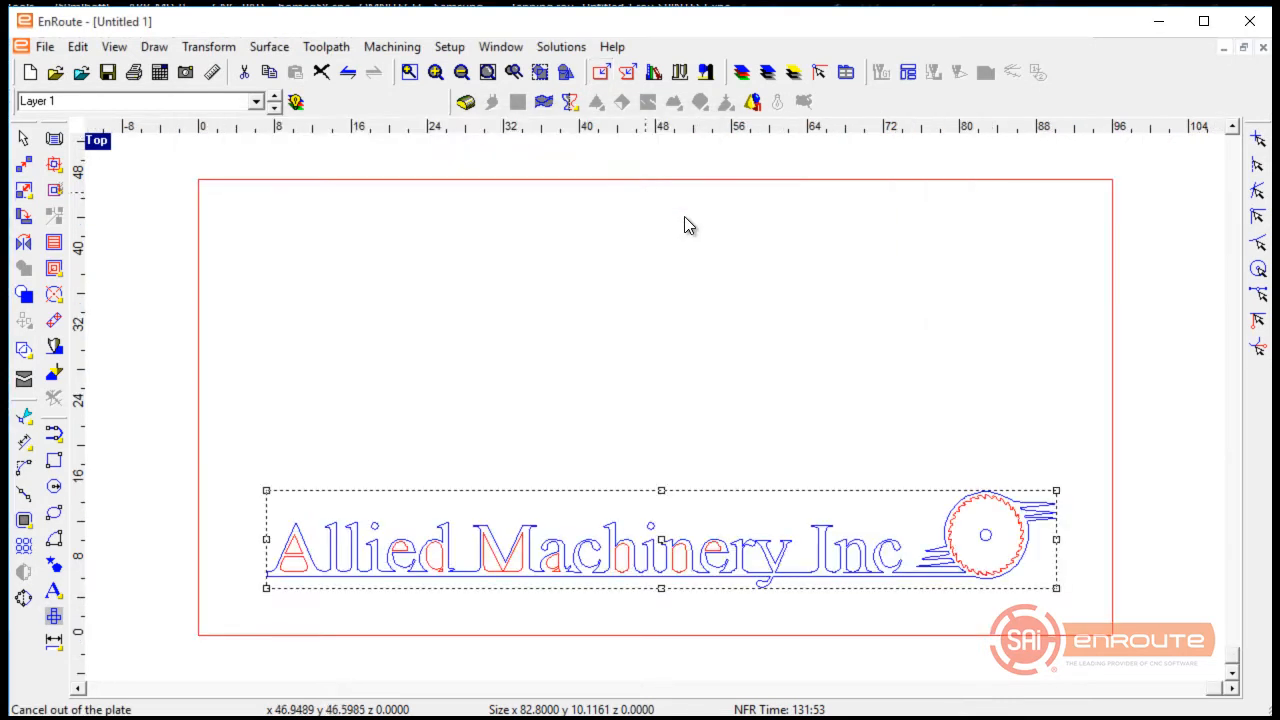
pyautogui.moveTo(1058, 502); pyautogui.dragTo(663, 538)
# Redefine the plate as 36 in wide and 8 in high
pyautogui.click(601, 73)
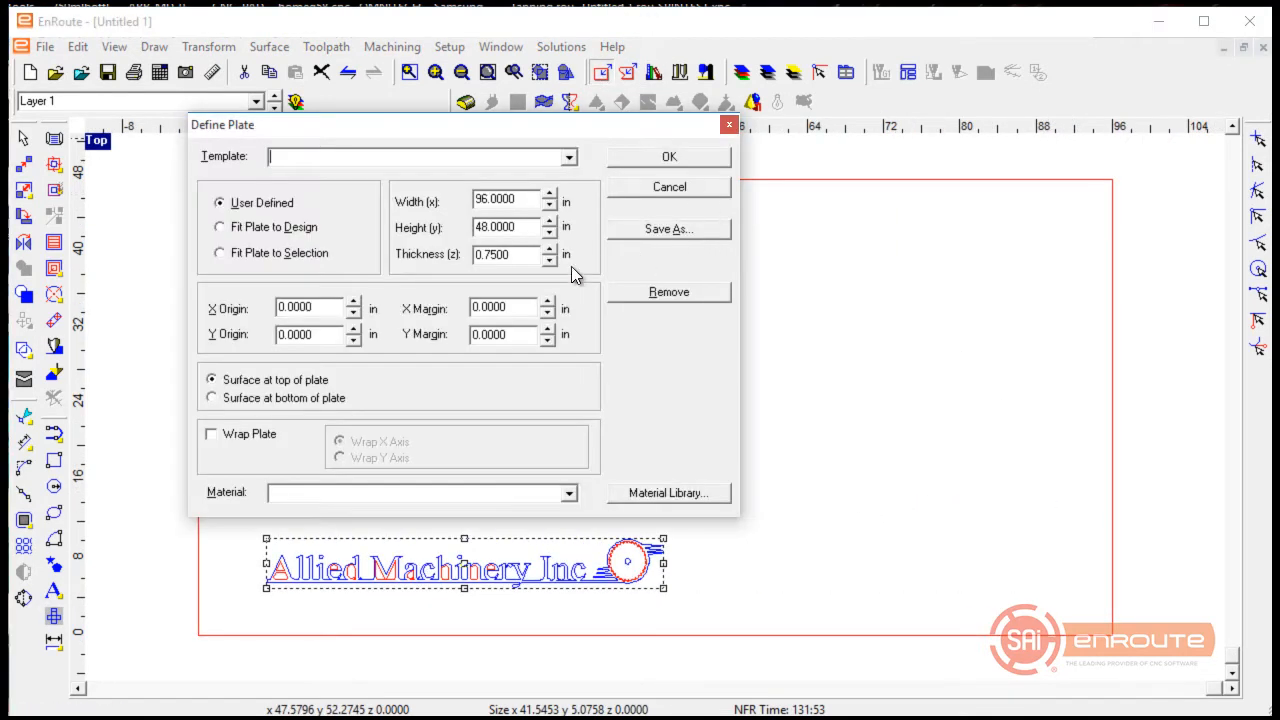
pyautogui.moveTo(527, 204); pyautogui.dragTo(418, 198)
pyautogui.press('Tab')
pyautogui.click(669, 157)
# Move the logo down and left so its left end and full height lie inside the plate
pyautogui.scroll(-2, 600, 395)
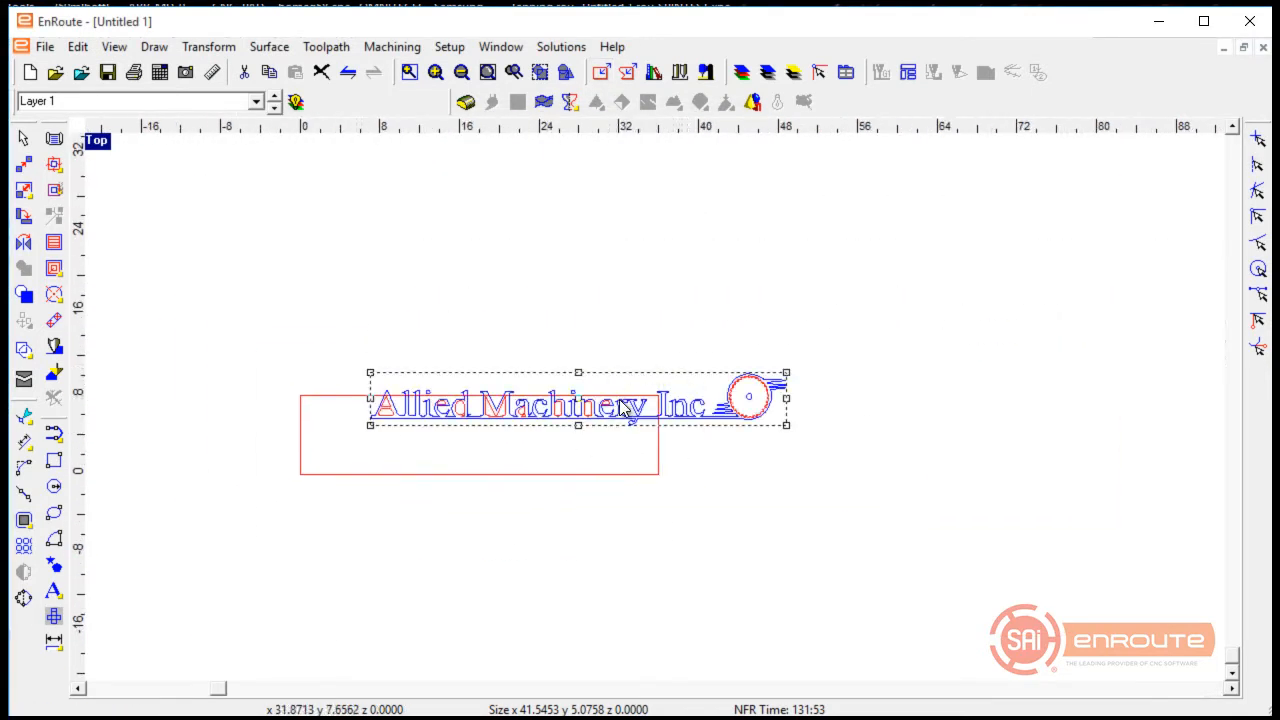
pyautogui.moveTo(576, 402); pyautogui.dragTo(533, 437)
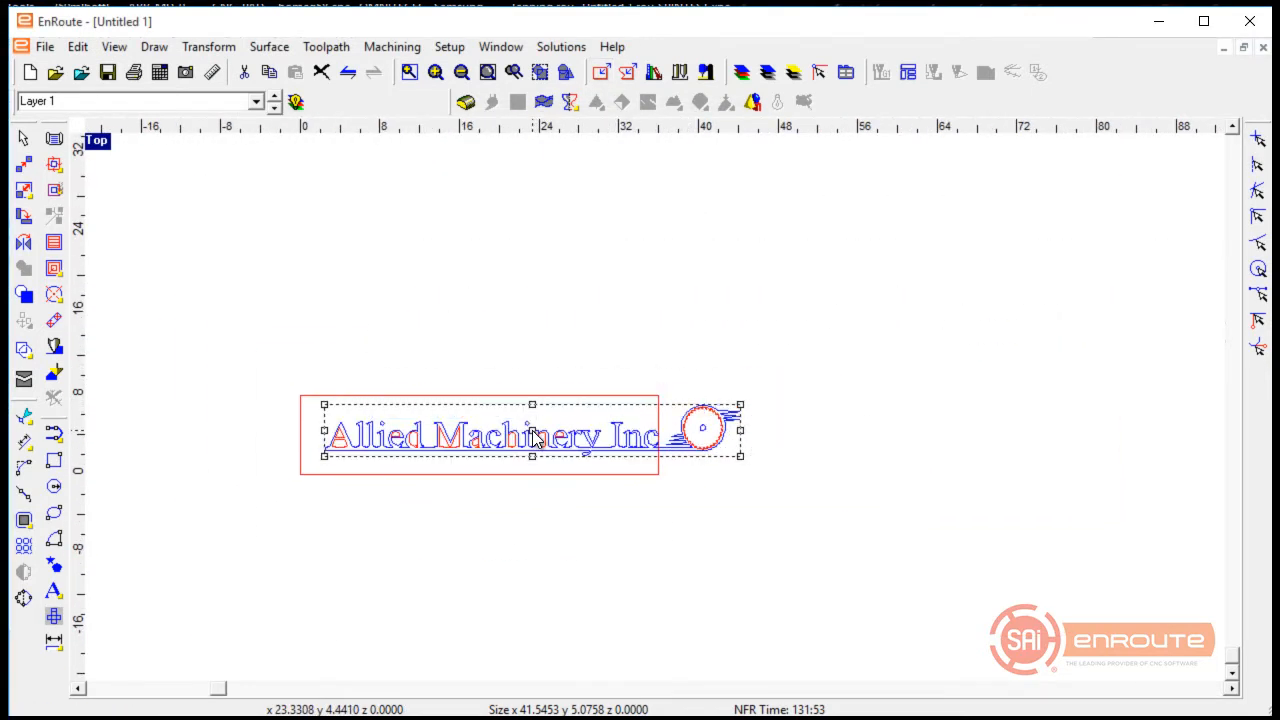
pyautogui.scroll(2, 364, 487)
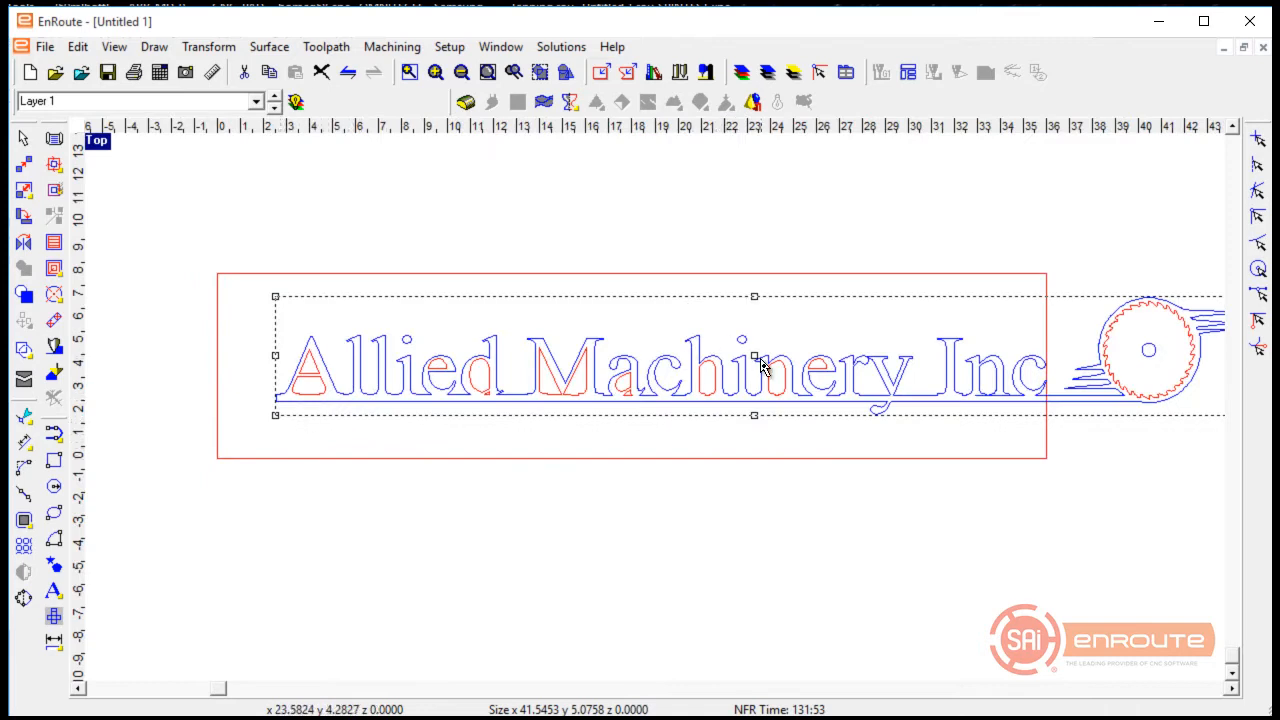
pyautogui.scroll(-2, 740, 366)
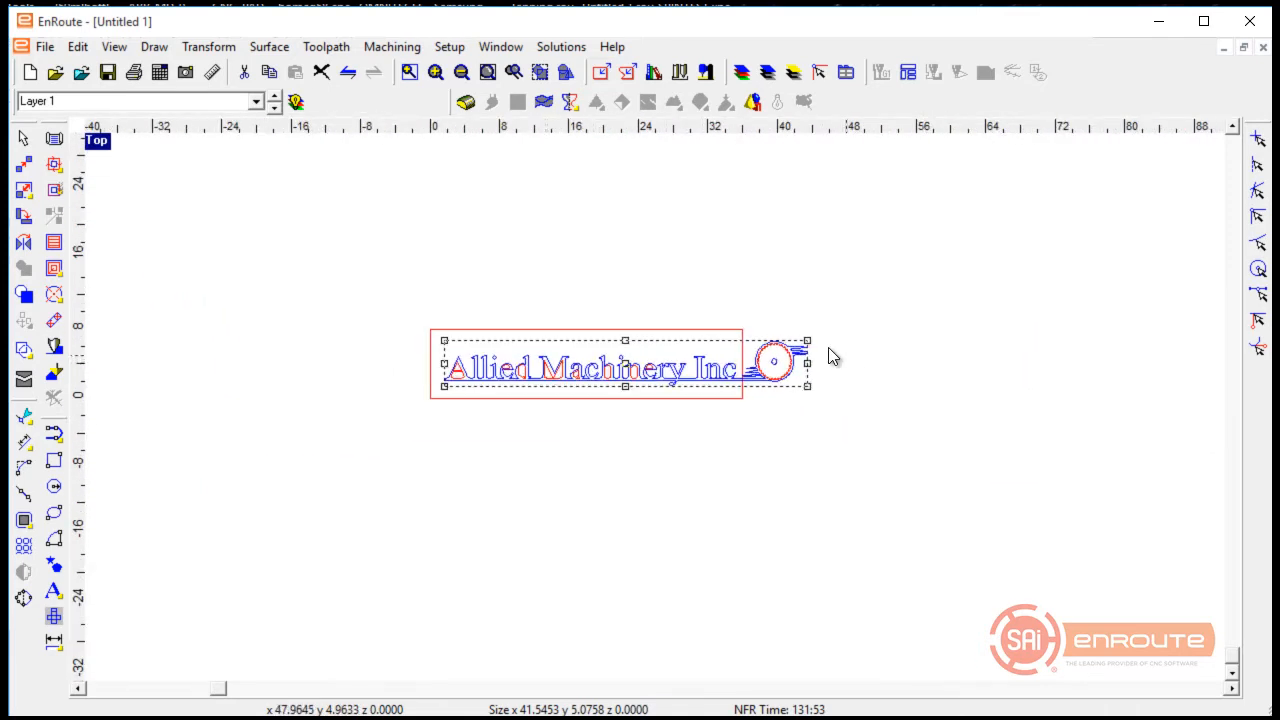
# Scale the logo down proportionally to about 32.6 x 4 in and centre it on the plate
pyautogui.moveTo(810, 345); pyautogui.dragTo(728, 366)
pyautogui.scroll(3, 727, 366)
pyautogui.scroll(-2, 943, 317)
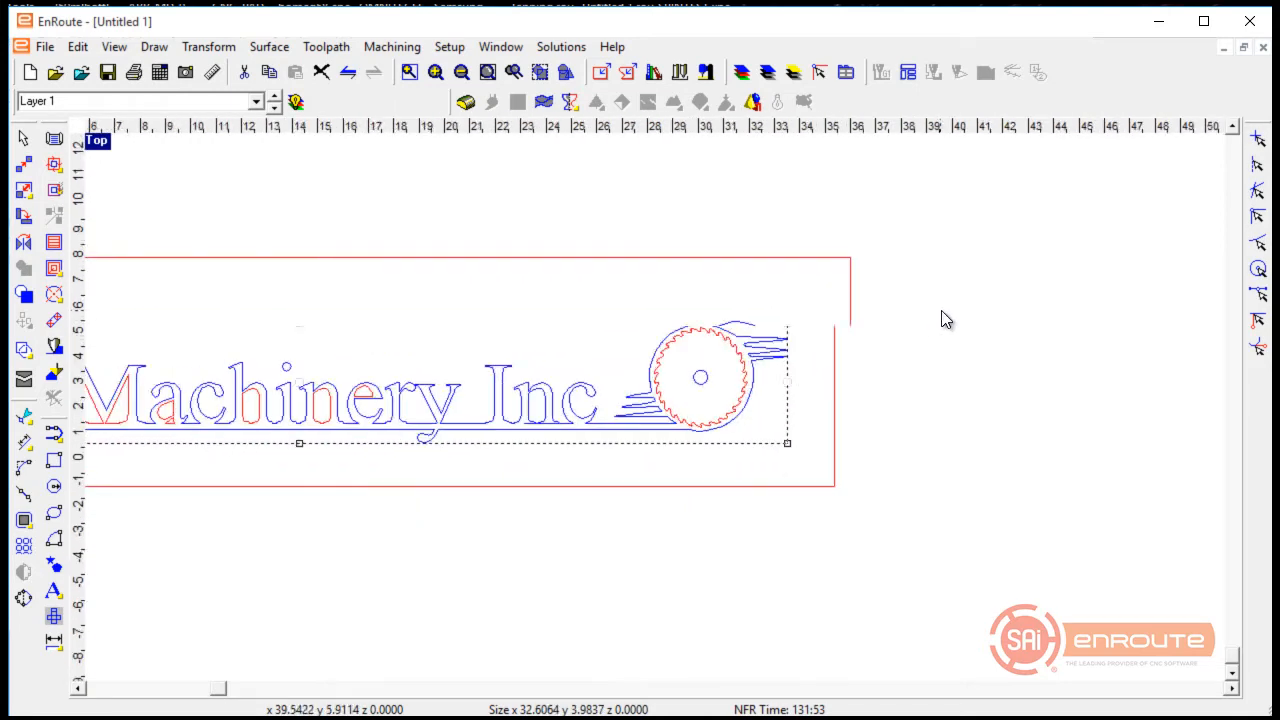
pyautogui.scroll(2, 563, 338)
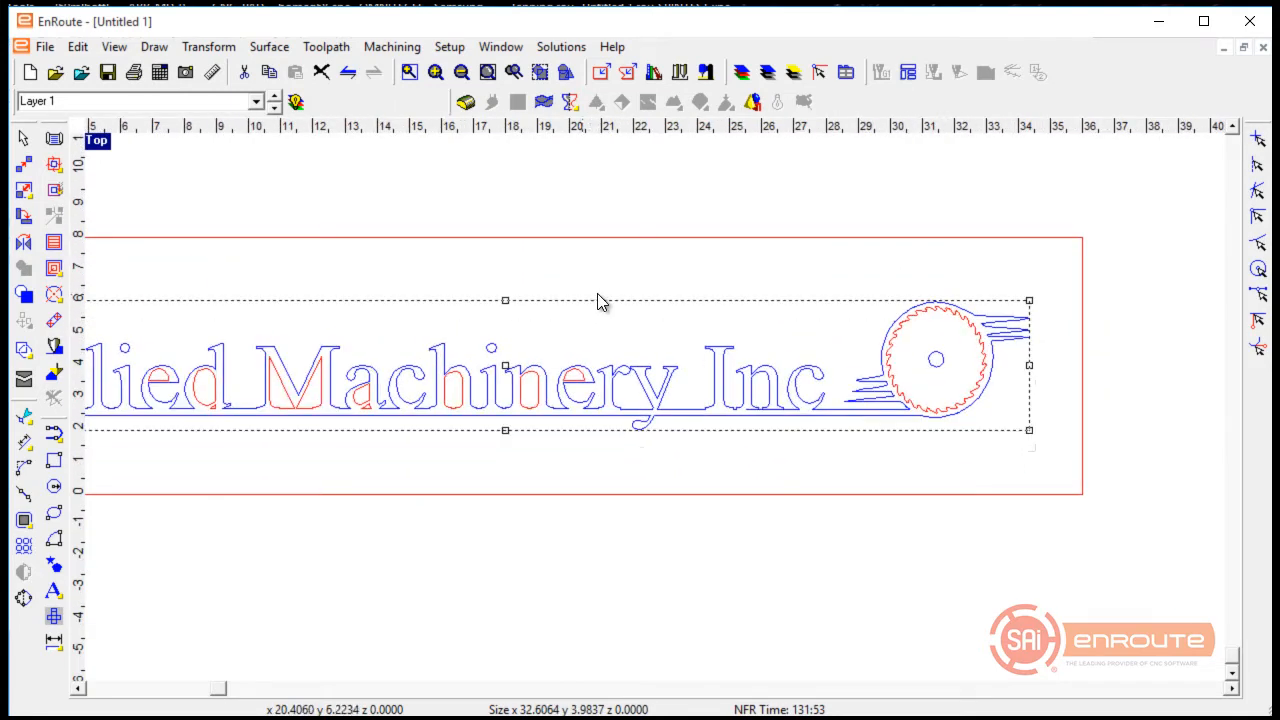
pyautogui.scroll(-2, 705, 300)
pyautogui.click(612, 488)
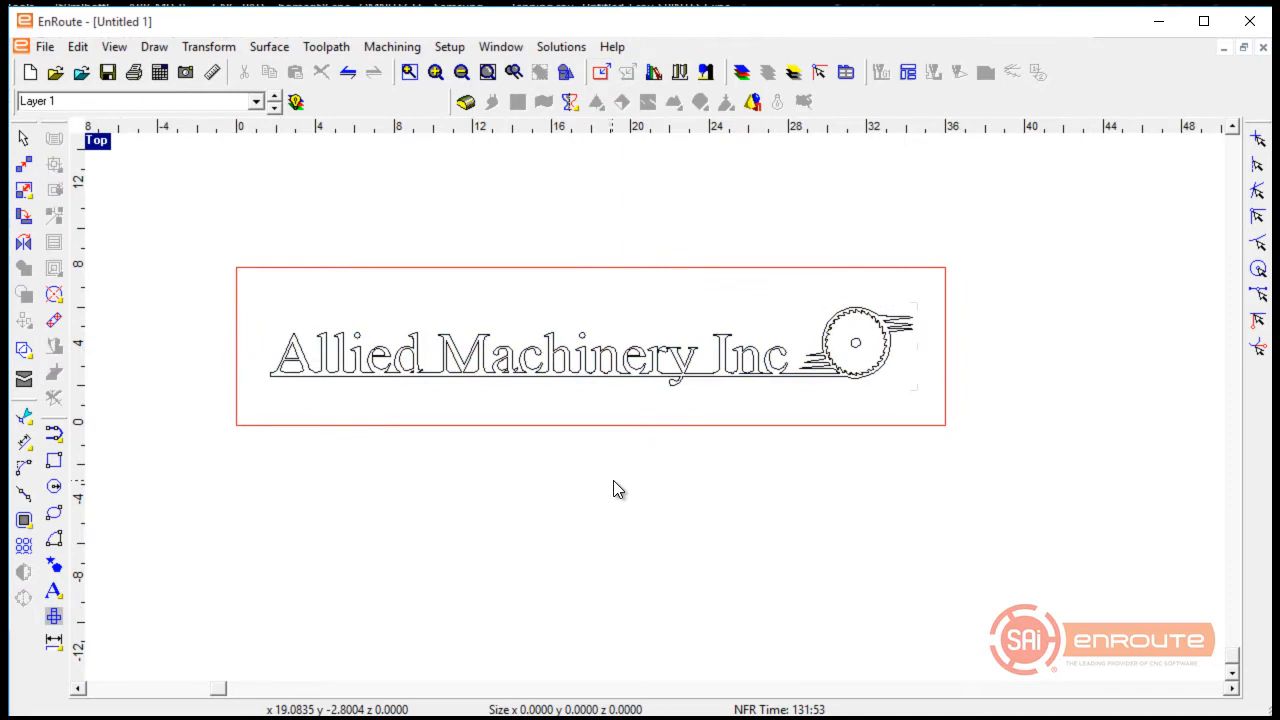
# Examine the merged letter outlines along the underline up close, and check the plate's defined dimensions
pyautogui.scroll(4, 605, 210)
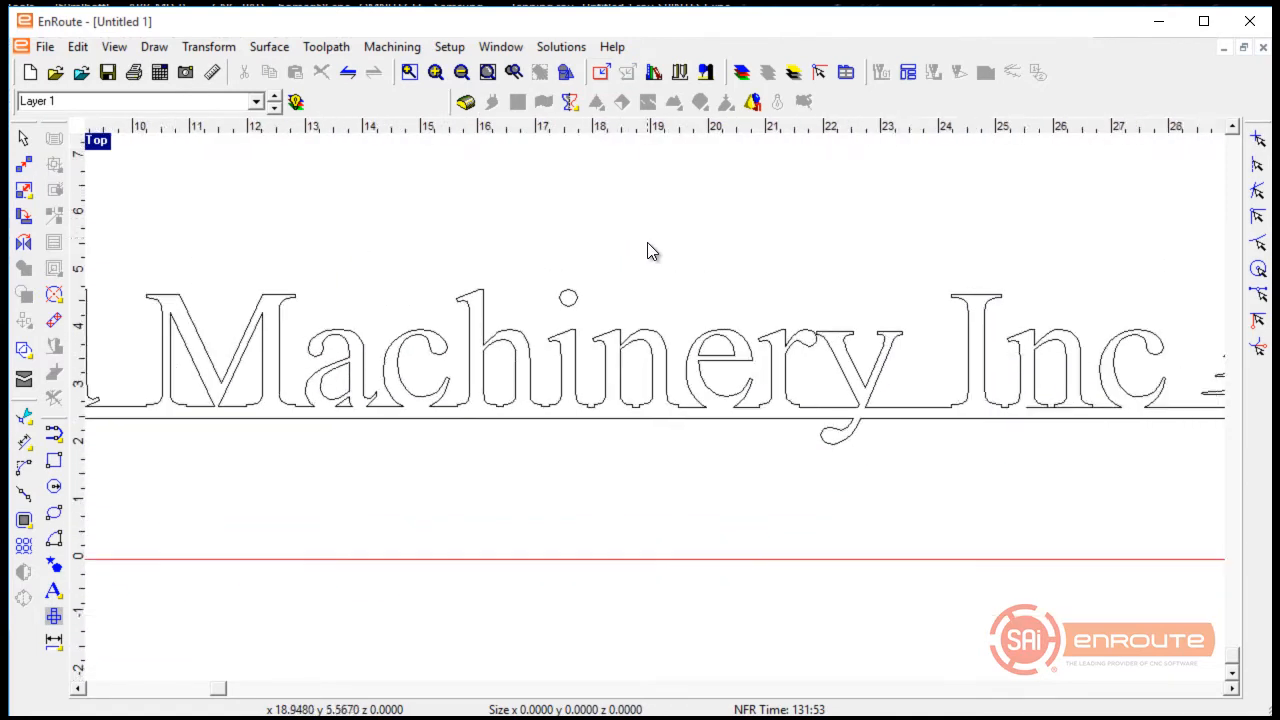
pyautogui.scroll(-3, 660, 252)
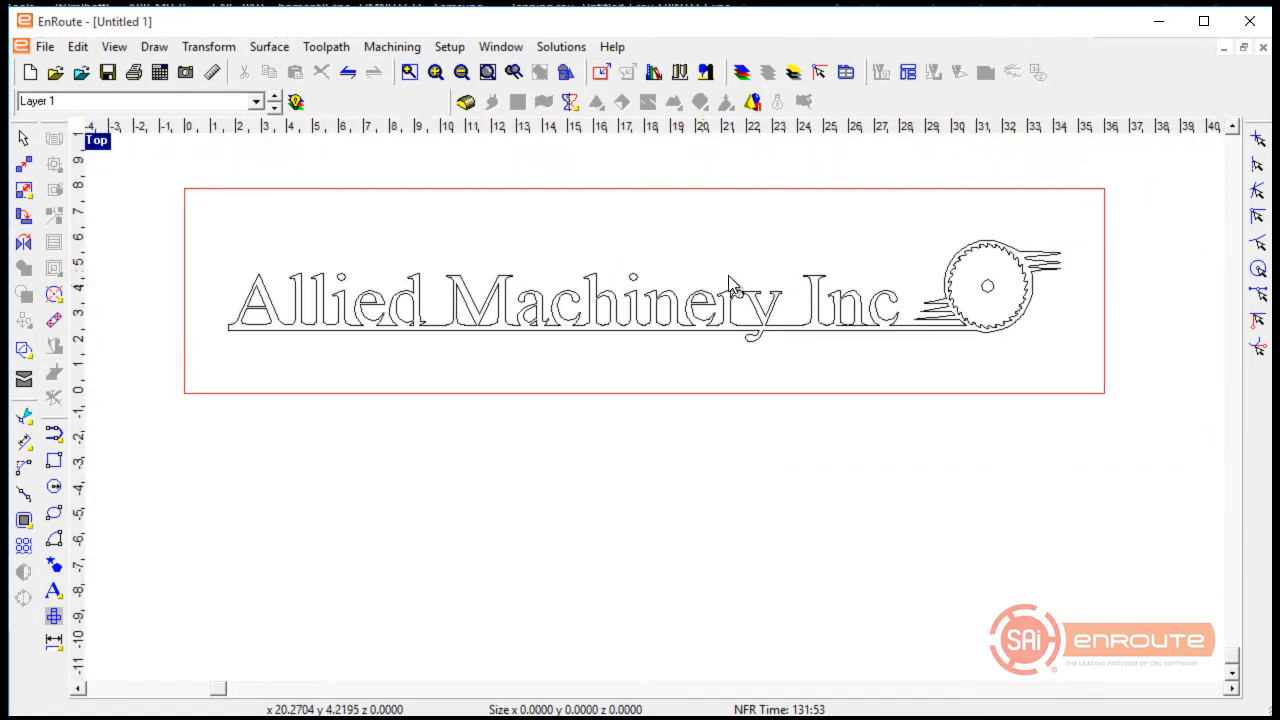
pyautogui.scroll(3, 905, 316)
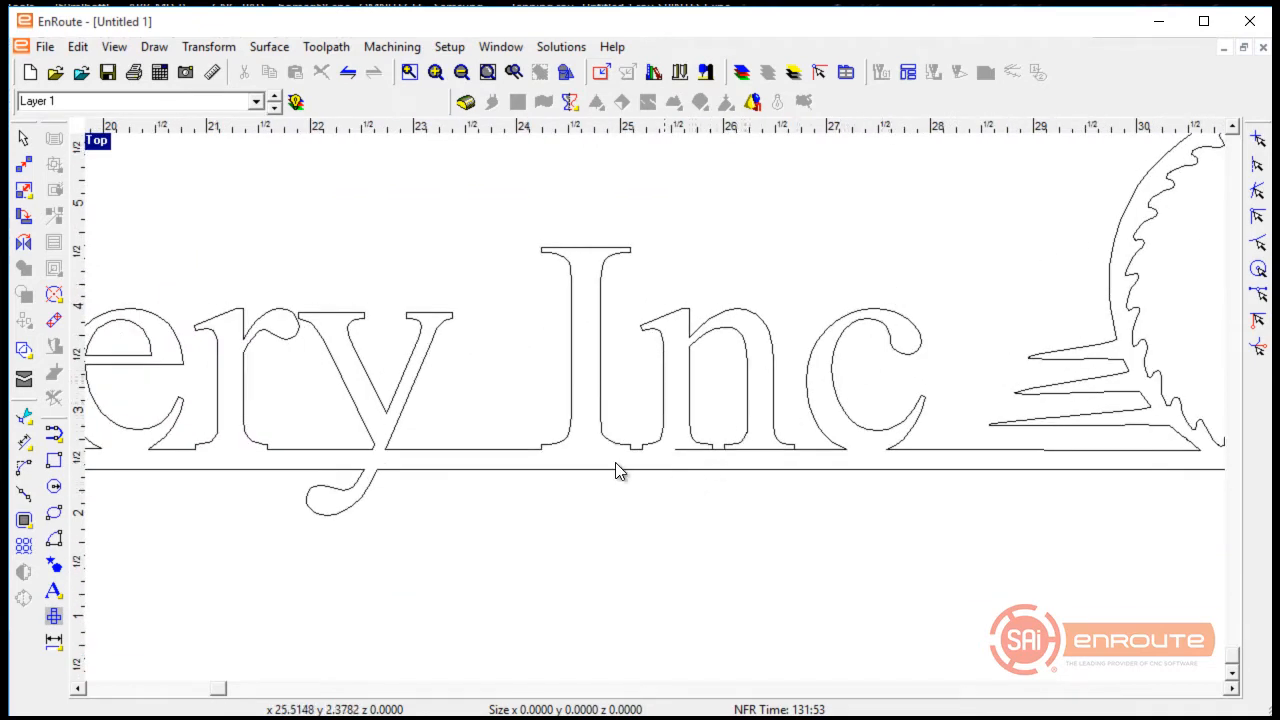
pyautogui.scroll(1, 617, 471)
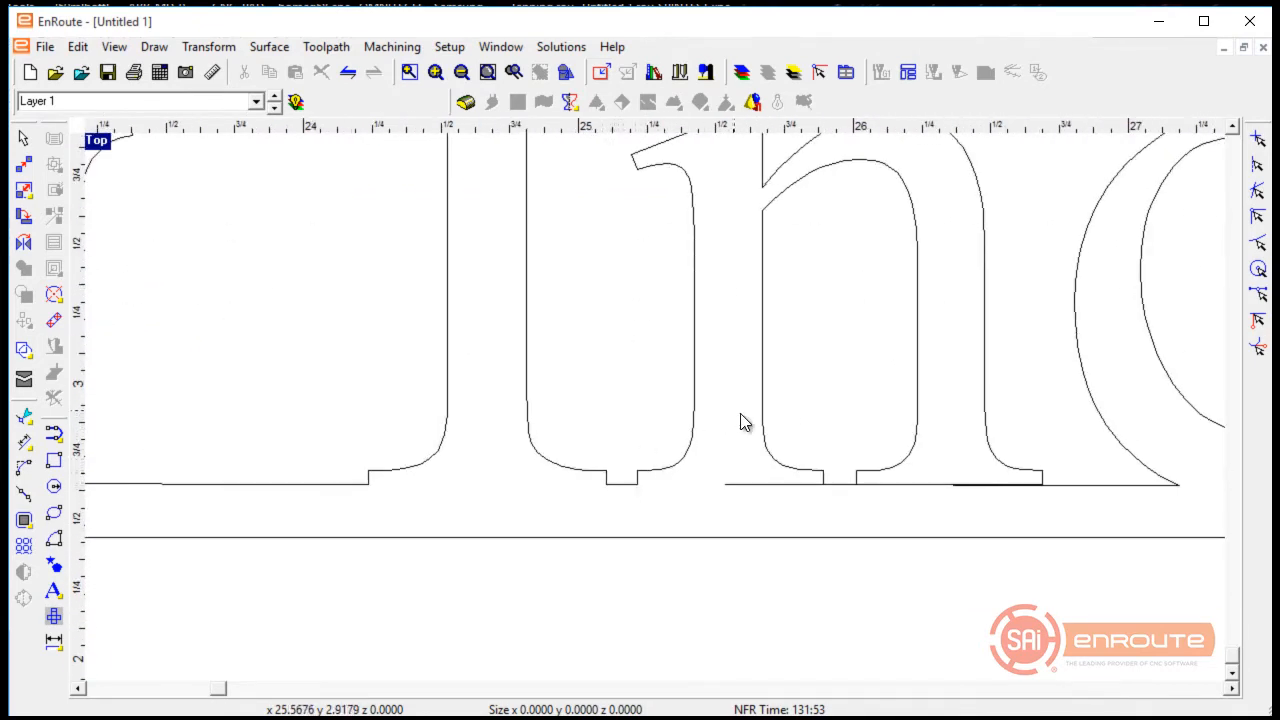
pyautogui.scroll(-1, 740, 422)
pyautogui.scroll(-1, 700, 418)
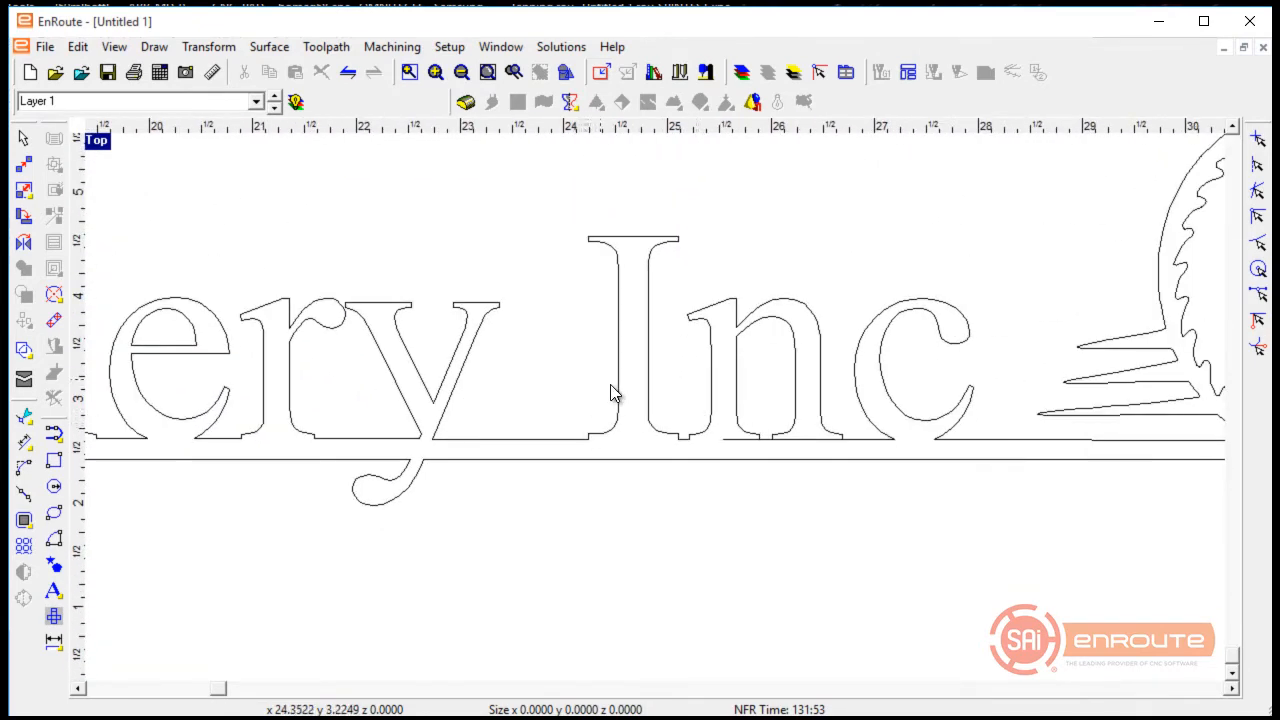
pyautogui.scroll(-3, 760, 329)
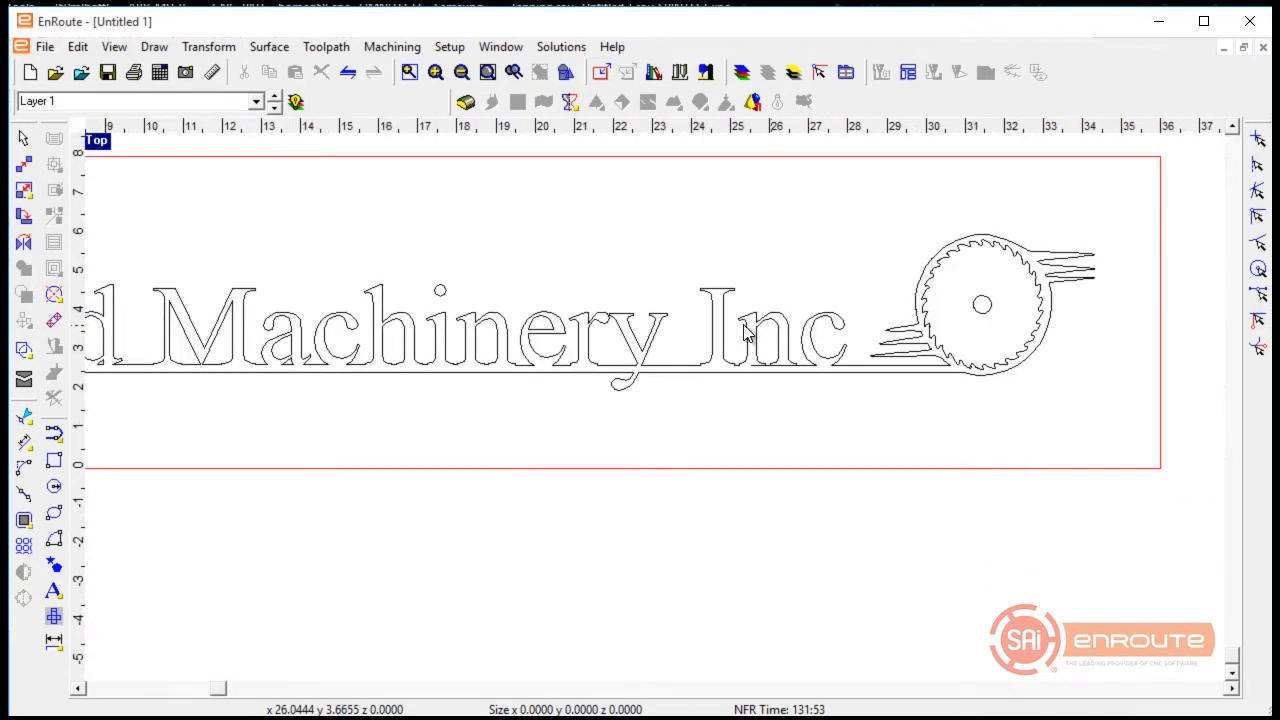
pyautogui.scroll(-1, 780, 310)
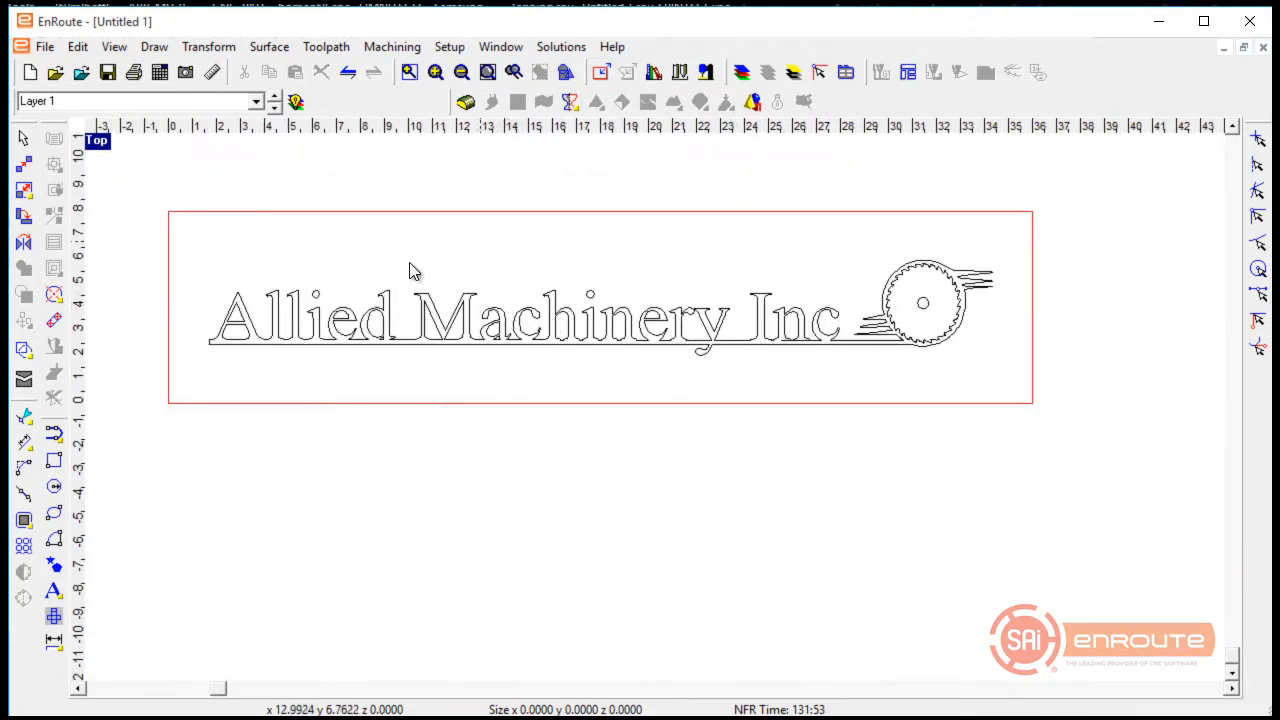
pyautogui.click(601, 72)
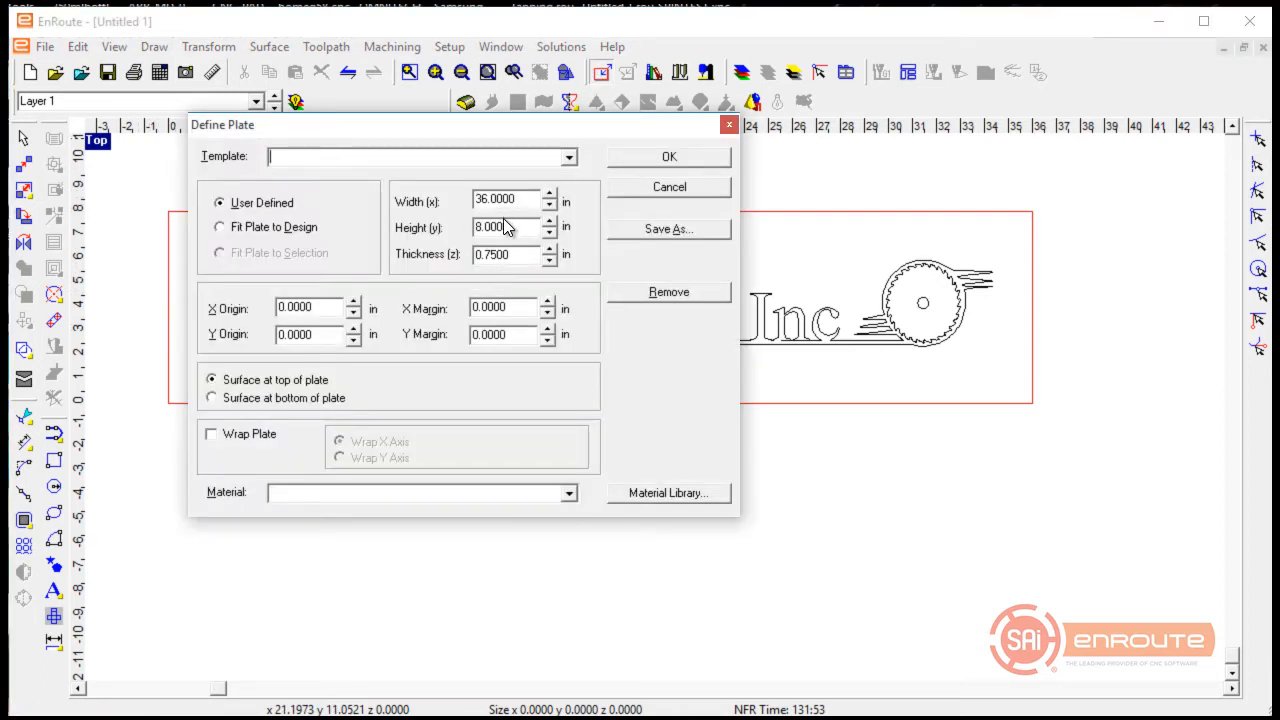
pyautogui.click(632, 191)
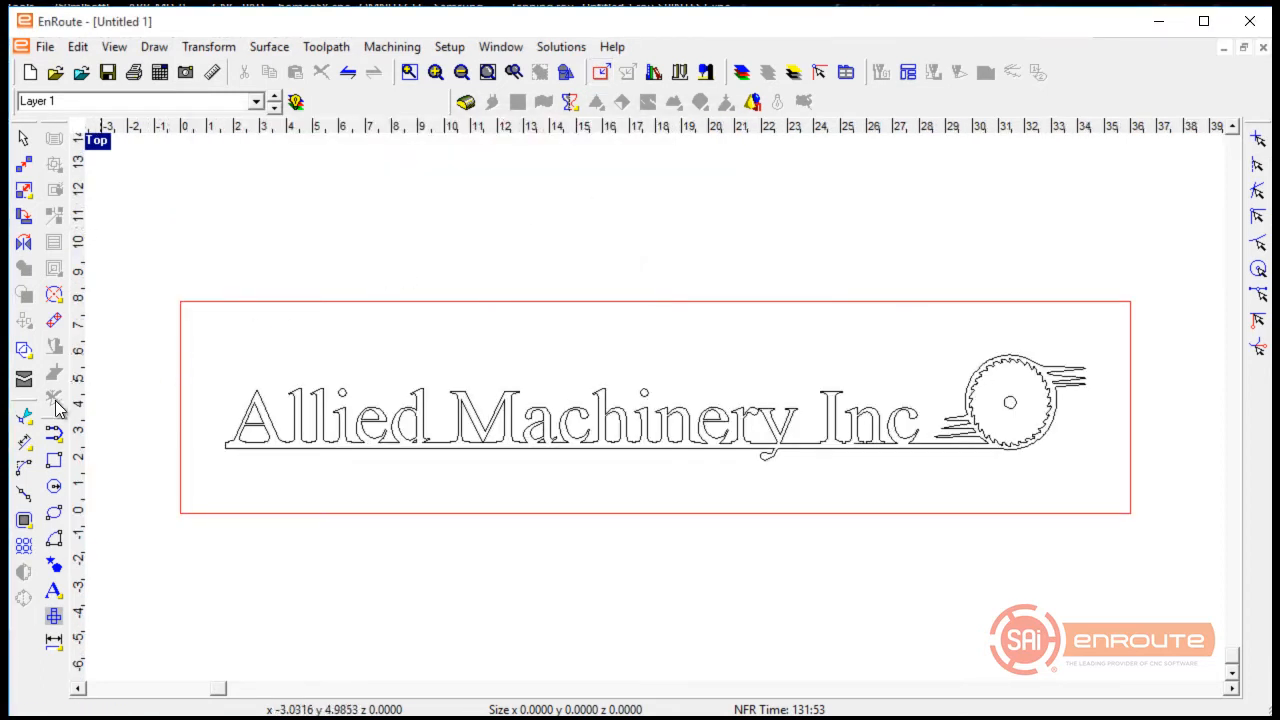
# Start a square-cornered rectangle defined by its size, 36 in wide and 8 in high
pyautogui.click(54, 460)
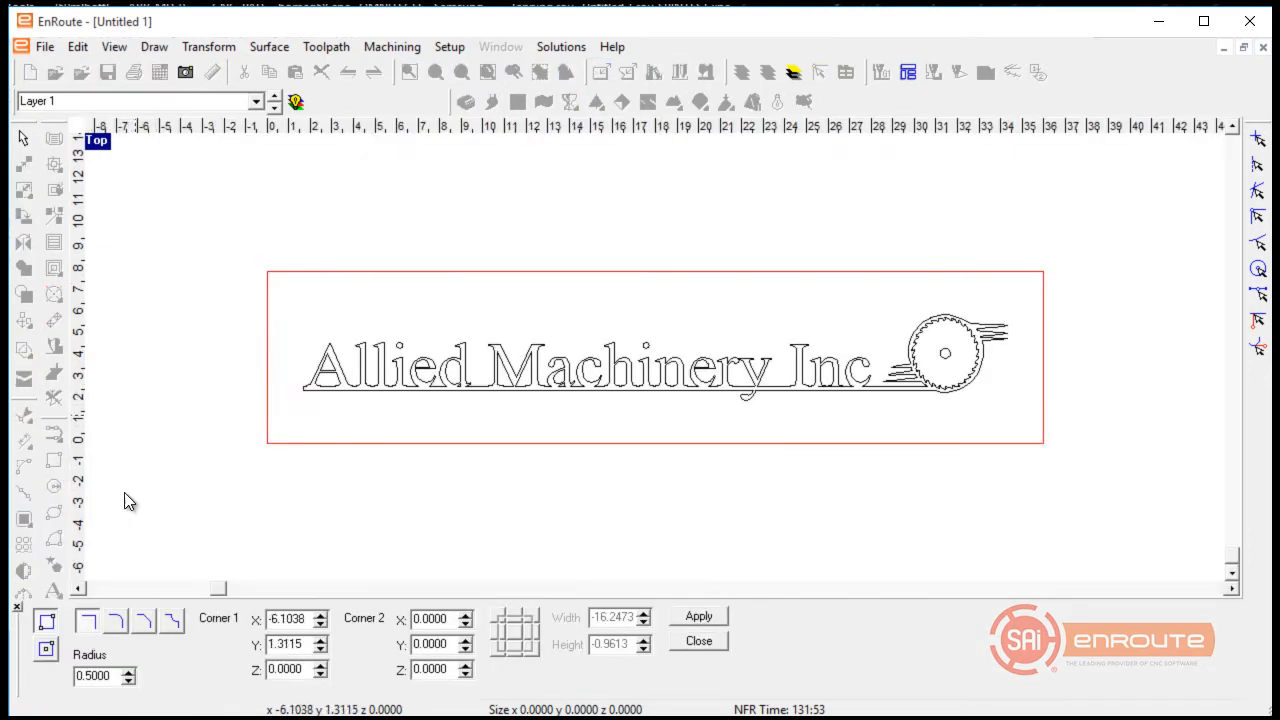
pyautogui.click(46, 649)
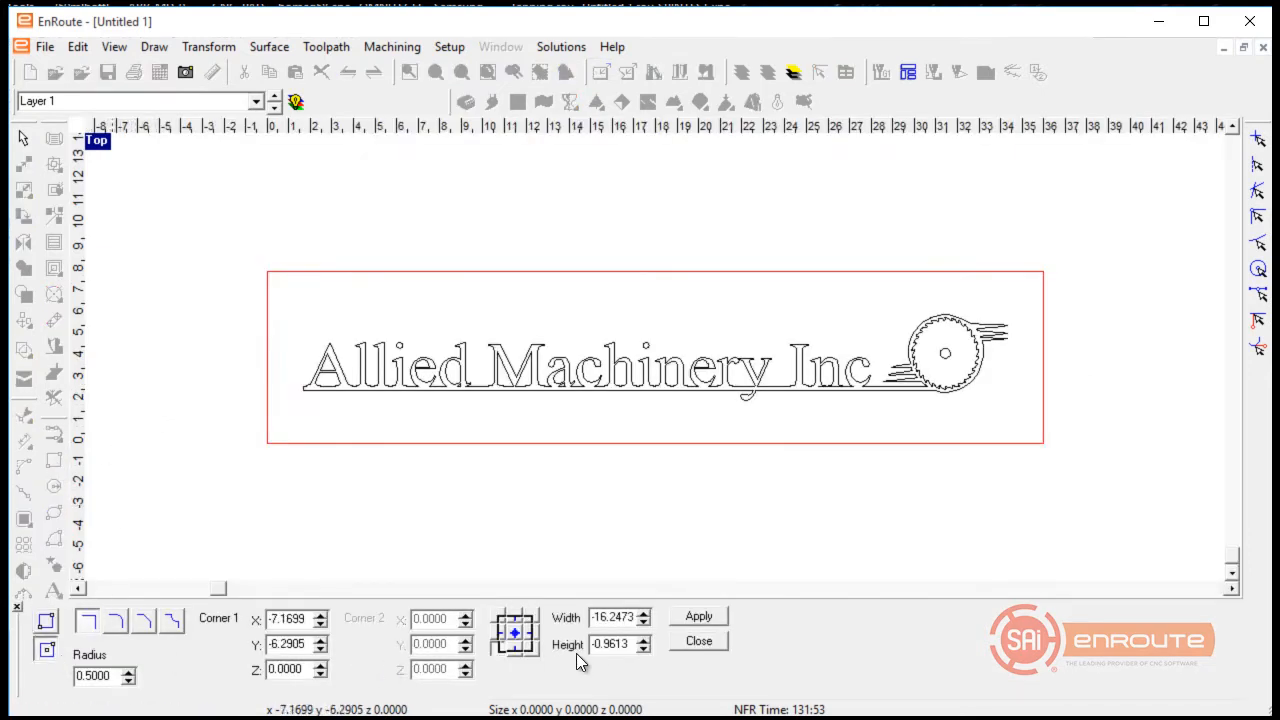
pyautogui.moveTo(636, 618); pyautogui.dragTo(487, 624)
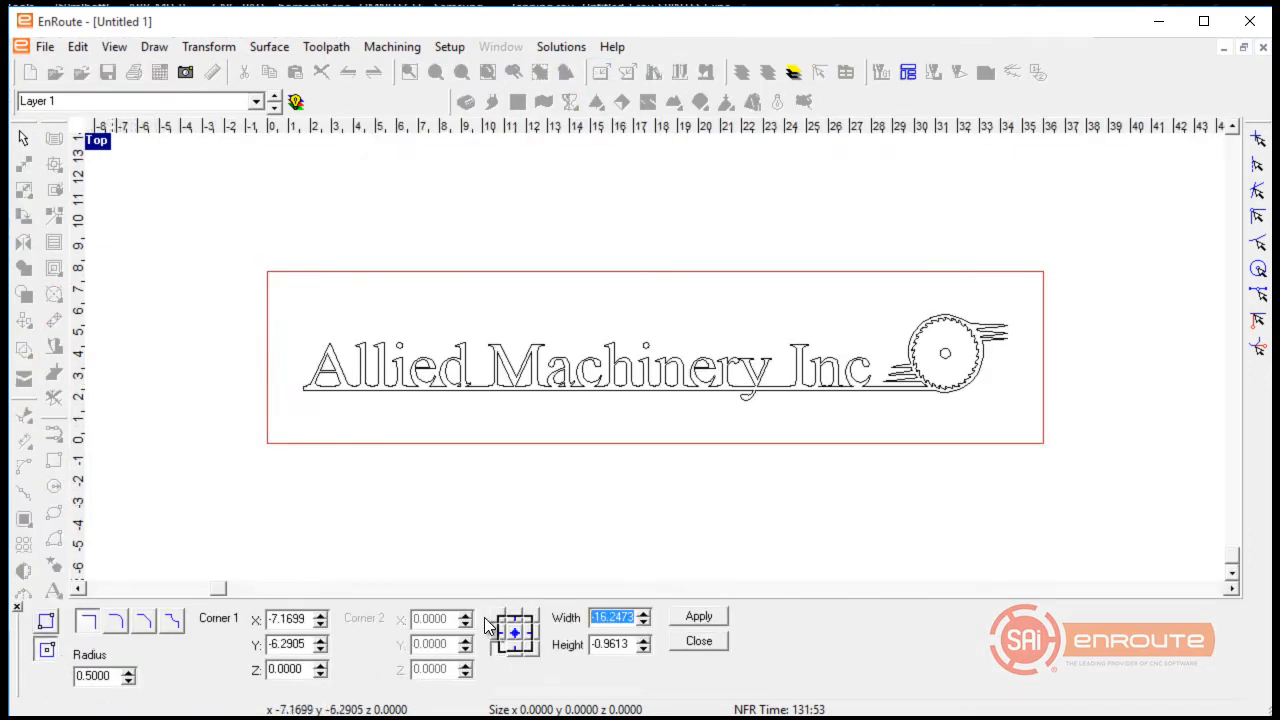
pyautogui.write('36')
pyautogui.press('Tab')
pyautogui.write('8')
pyautogui.press('Return')
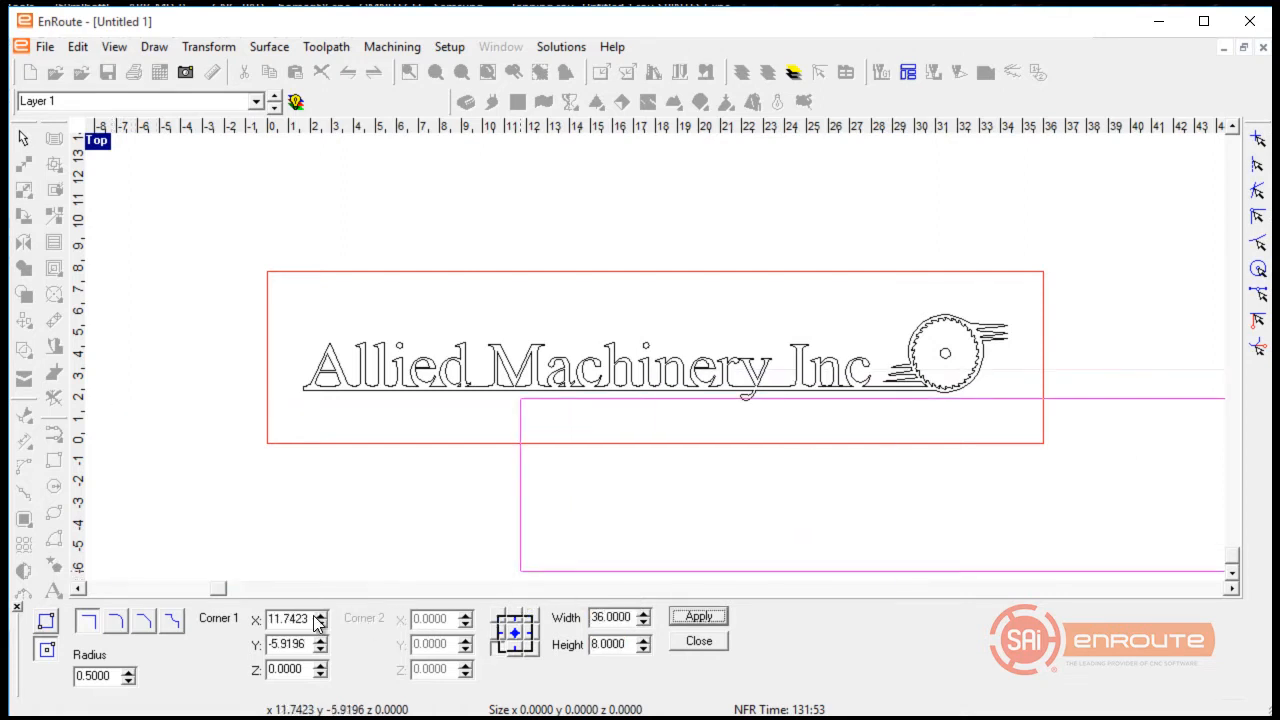
# Position the rectangle at X 0, Y 0 so it matches the plate's edge, and create it
pyautogui.moveTo(309, 619); pyautogui.dragTo(148, 630)
pyautogui.write('0')
pyautogui.press('Tab')
pyautogui.write('0')
pyautogui.press('Tab')
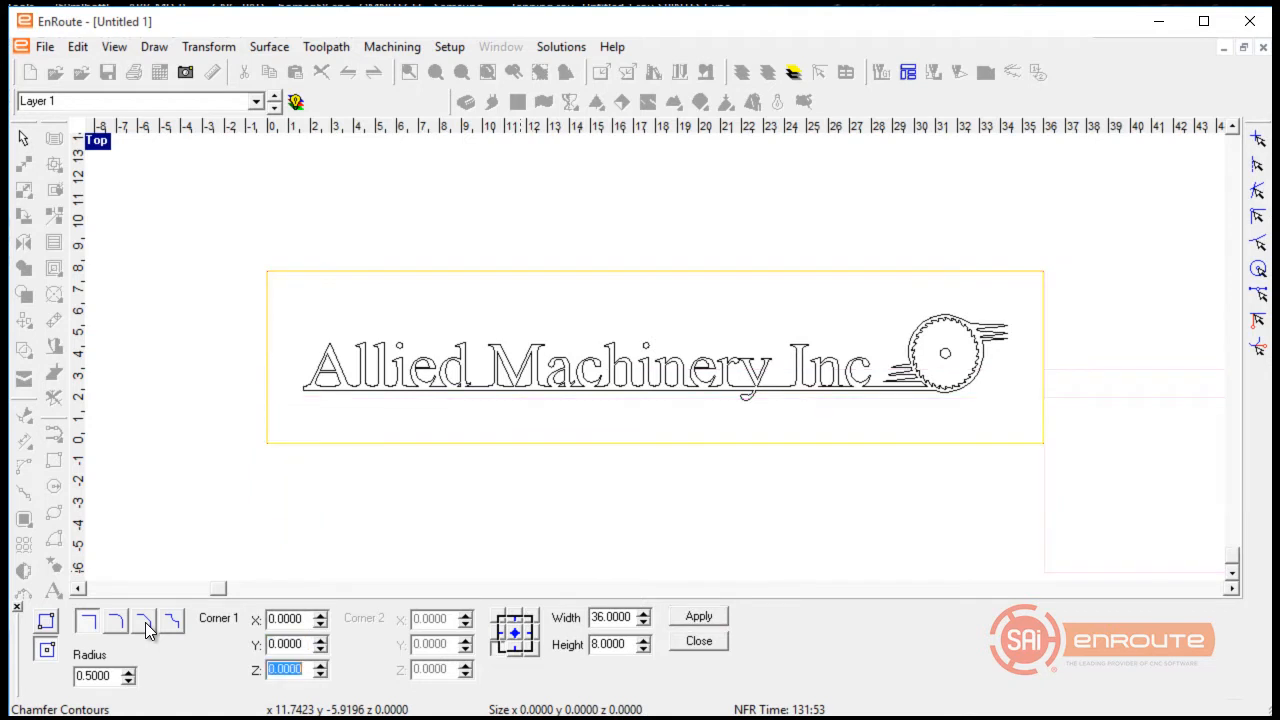
pyautogui.click(698, 616)
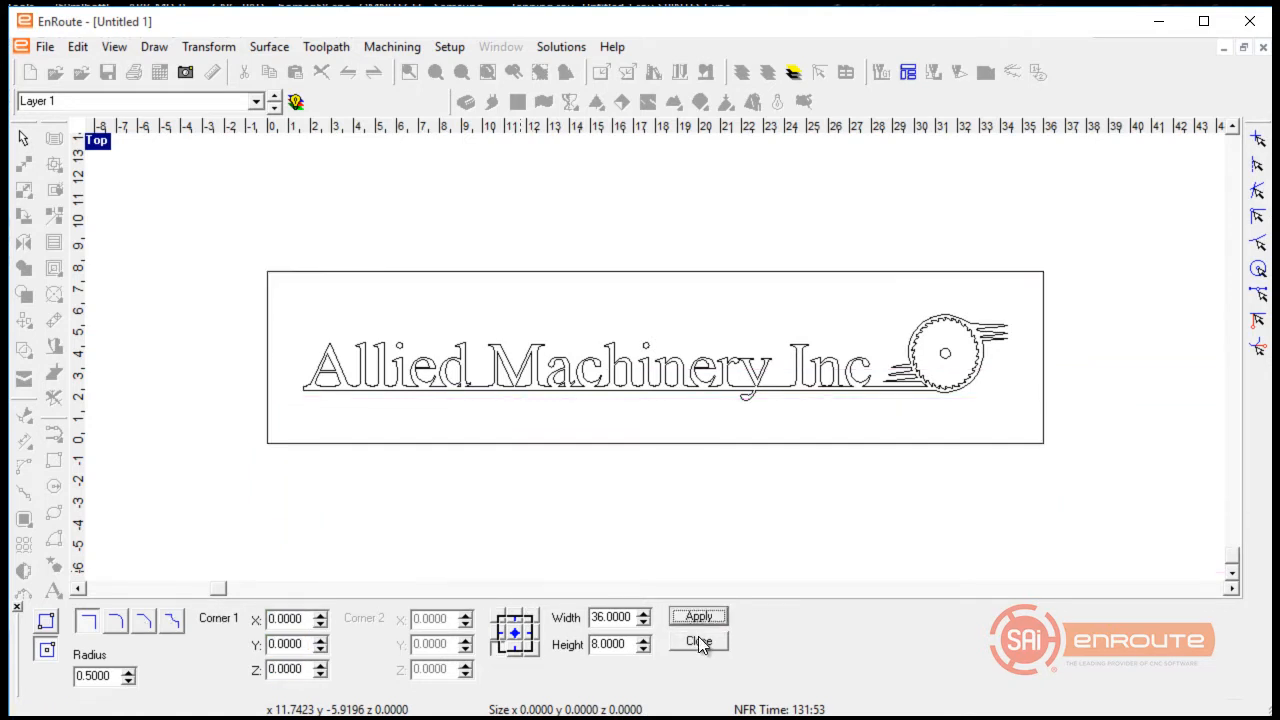
pyautogui.click(699, 641)
# Offset the plate-sized rectangle inward once by 0.75 in with square corners
pyautogui.rightClick(571, 549)
pyautogui.click(446, 519)
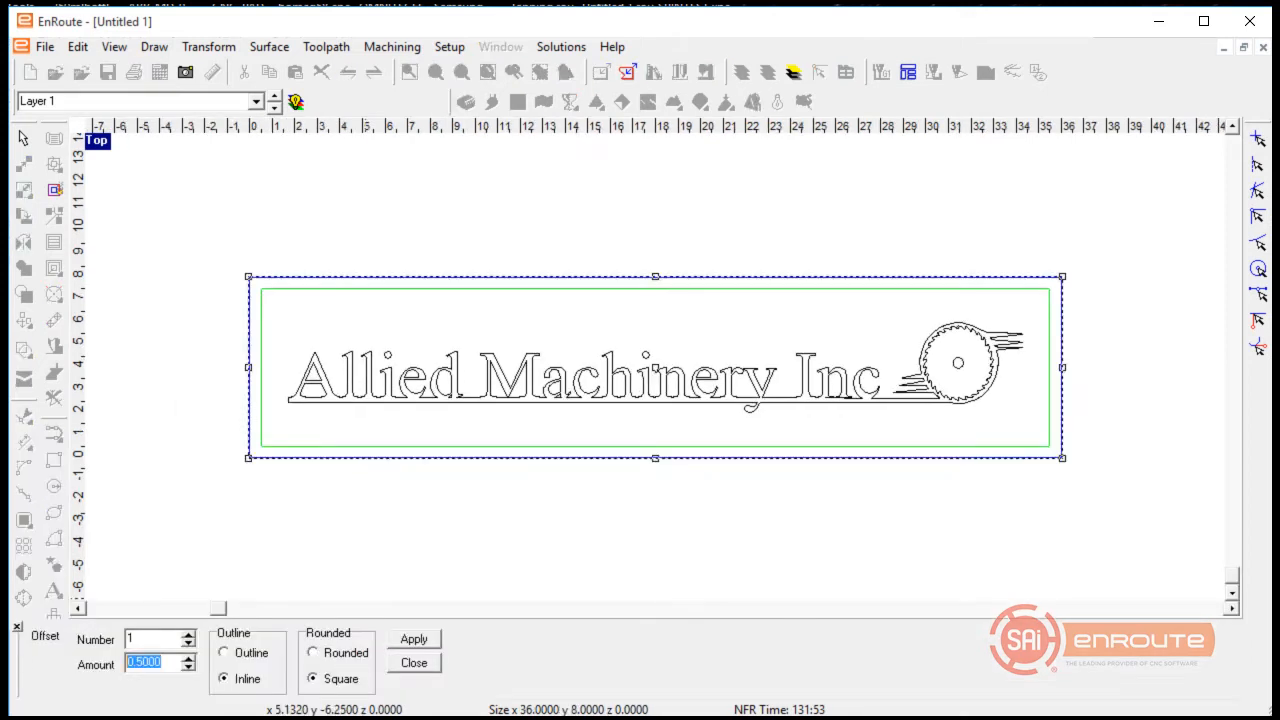
pyautogui.press('Tab')
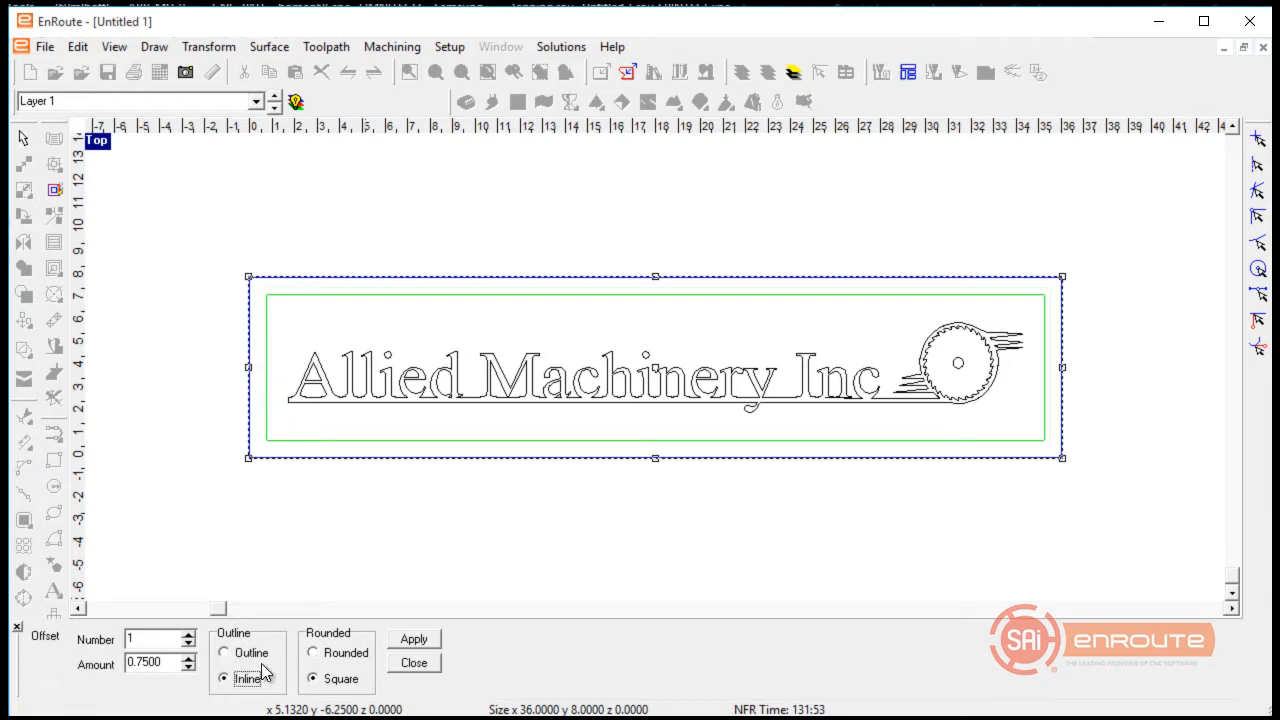
pyautogui.click(414, 640)
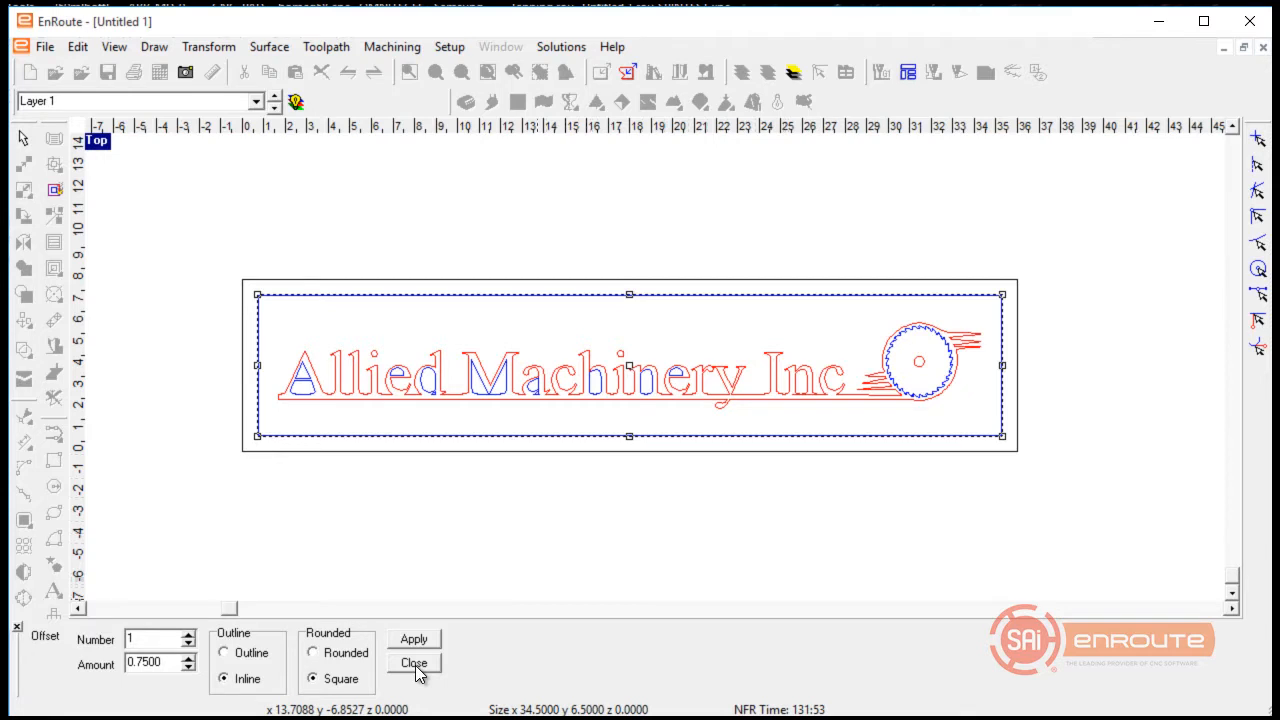
pyautogui.click(416, 663)
# Run Cleanup on the selected logo contours and inner border to reduce their segments
pyautogui.click(54, 616)
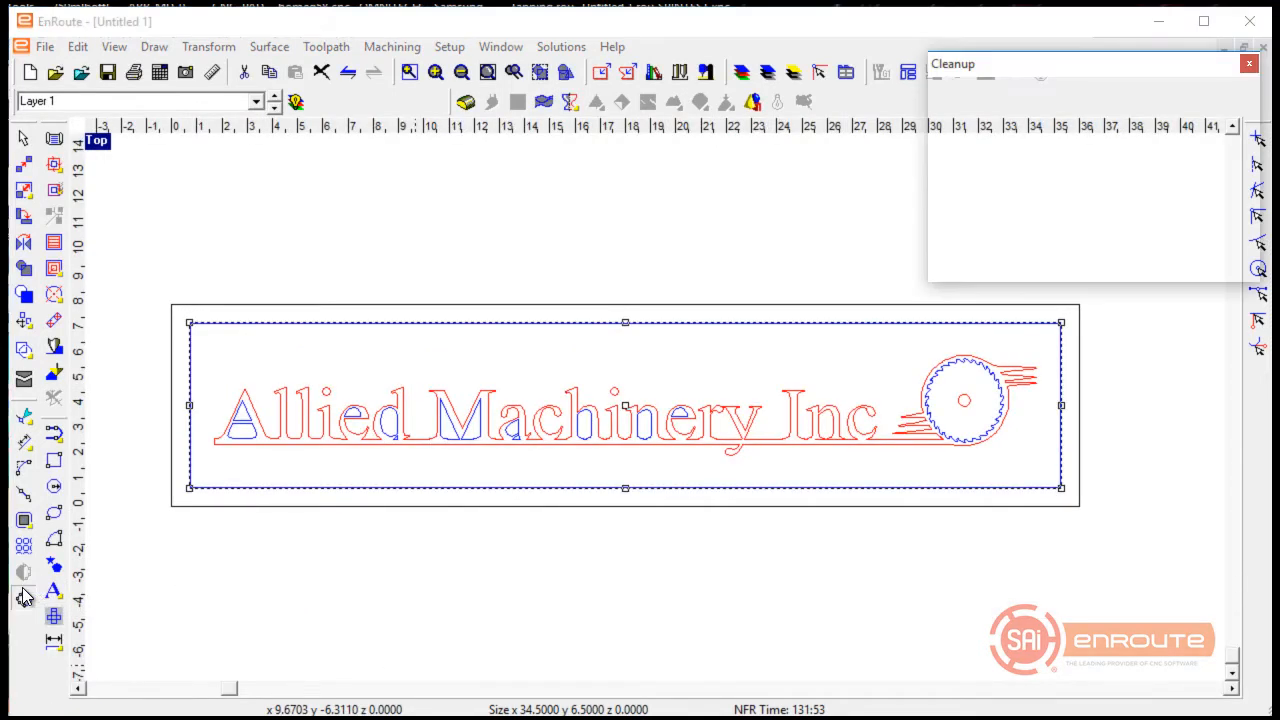
pyautogui.click(1166, 119)
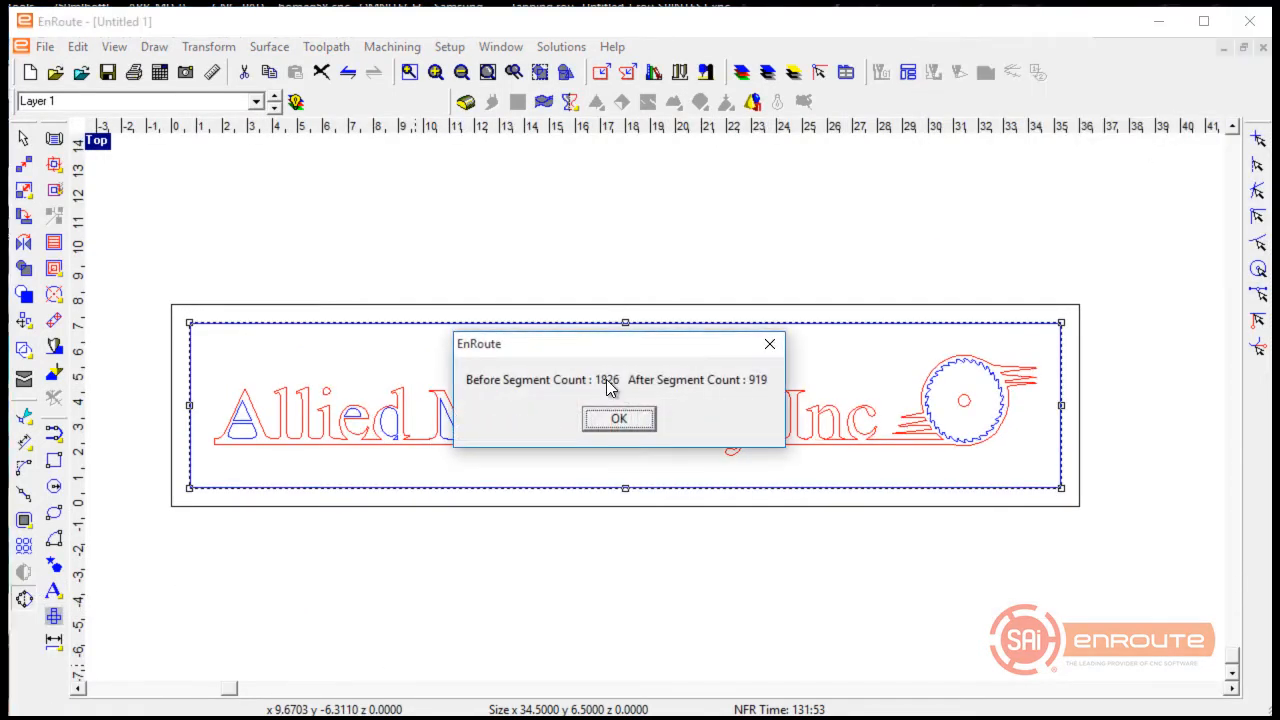
pyautogui.click(636, 424)
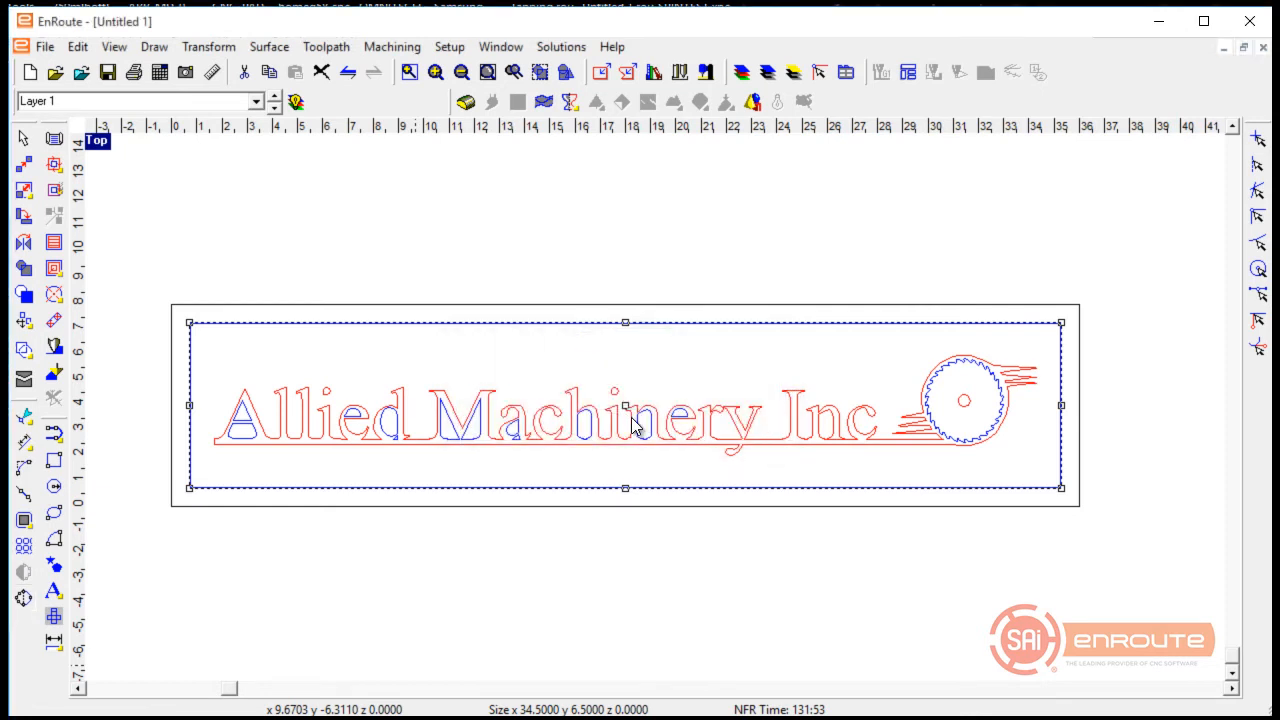
# Start a single inline offset of the selected logo contours and inner border, with an amount of 0.25 in
pyautogui.click(23, 520)
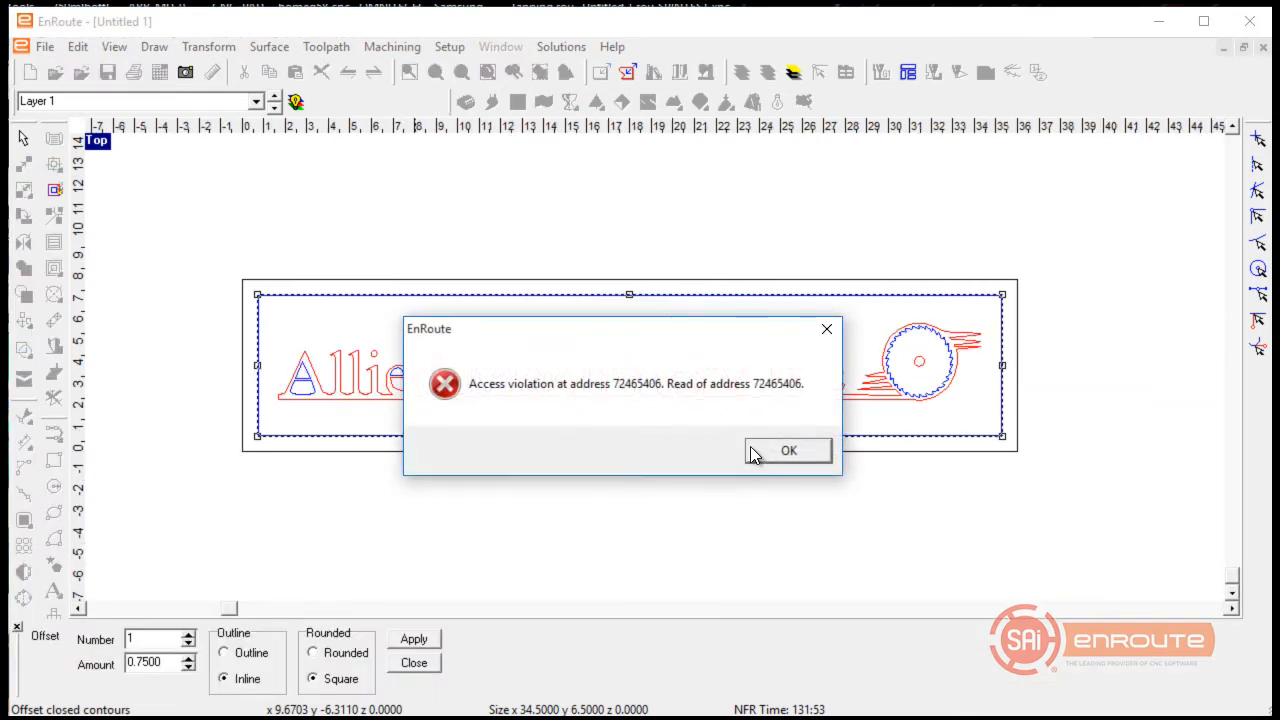
pyautogui.click(788, 451)
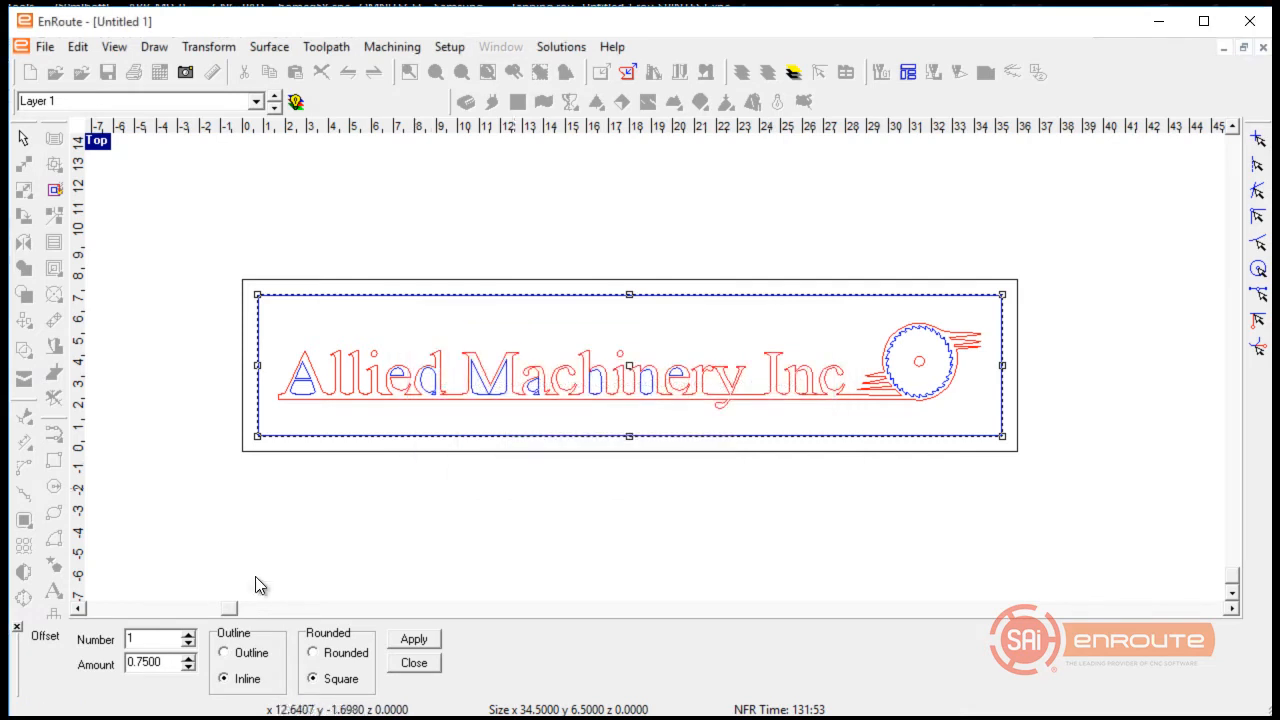
pyautogui.doubleClick(179, 662)
pyautogui.press('BackSpace')
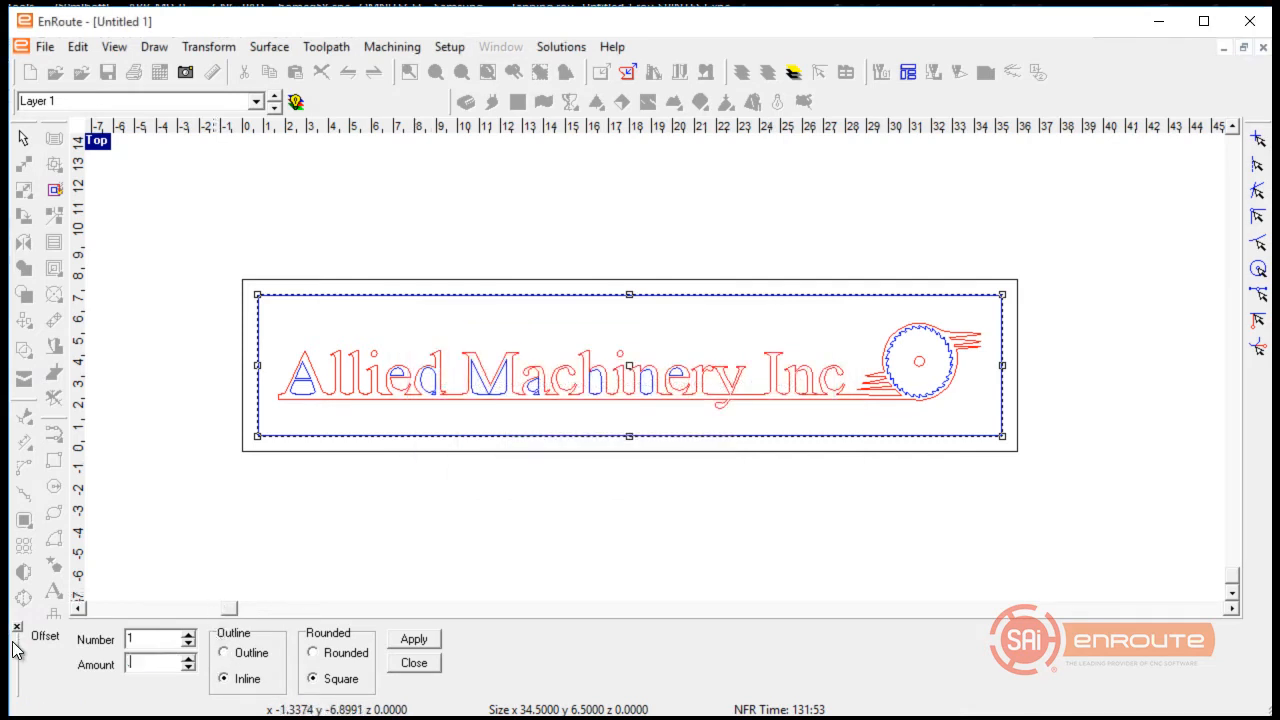
pyautogui.write('.25')
pyautogui.press('Tab')
pyautogui.scroll(5, 309, 300)
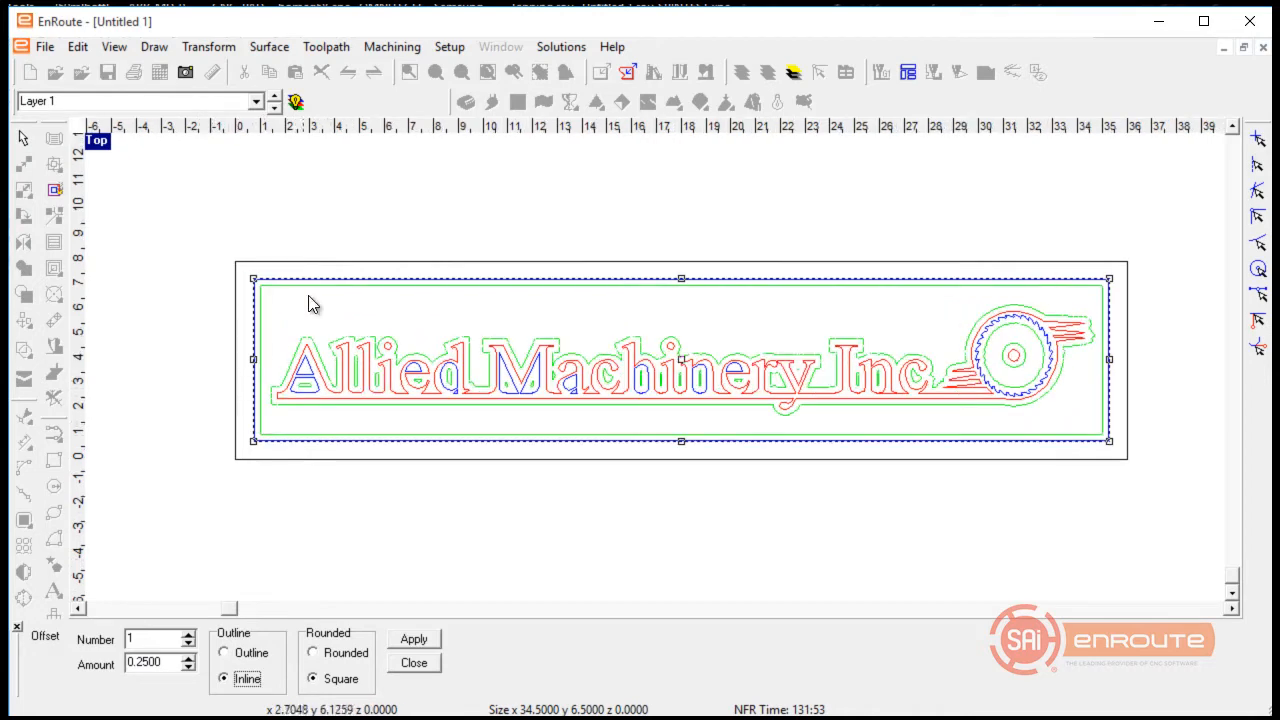
pyautogui.scroll(-5, 410, 296)
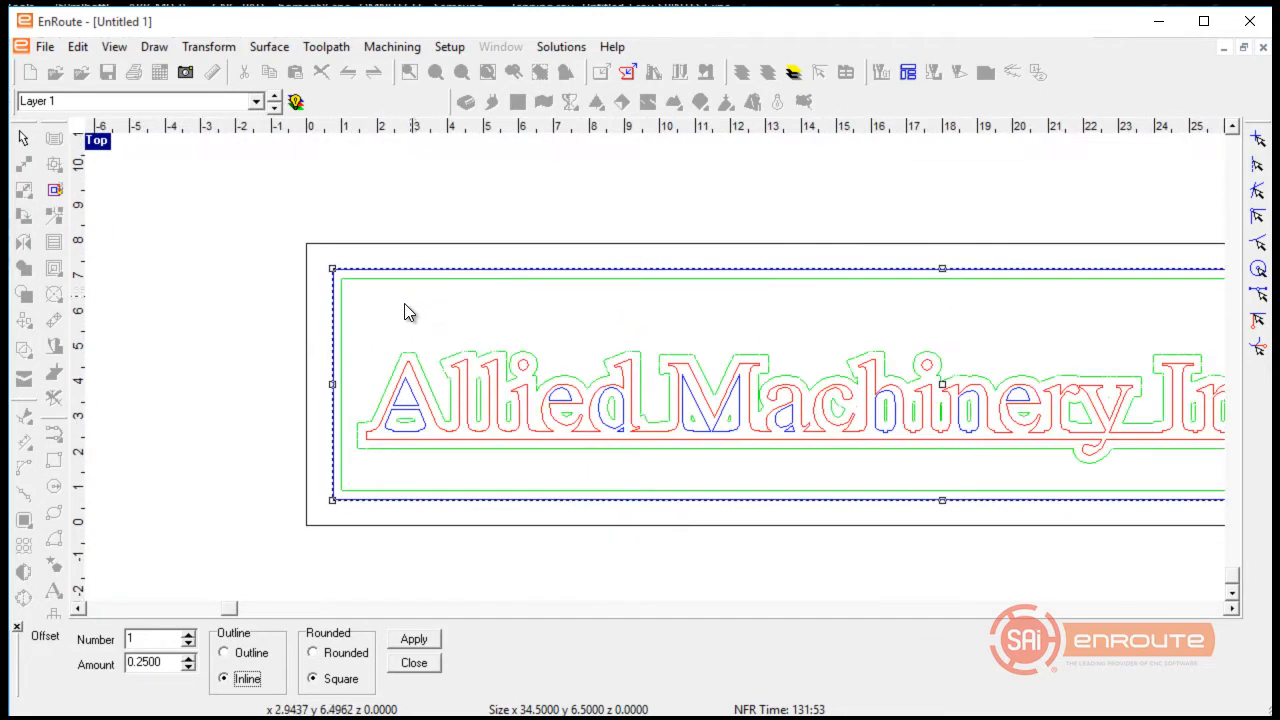
# Offset the logo contours and inner border inline once by 0.125 in with rounded corners
pyautogui.click(343, 654)
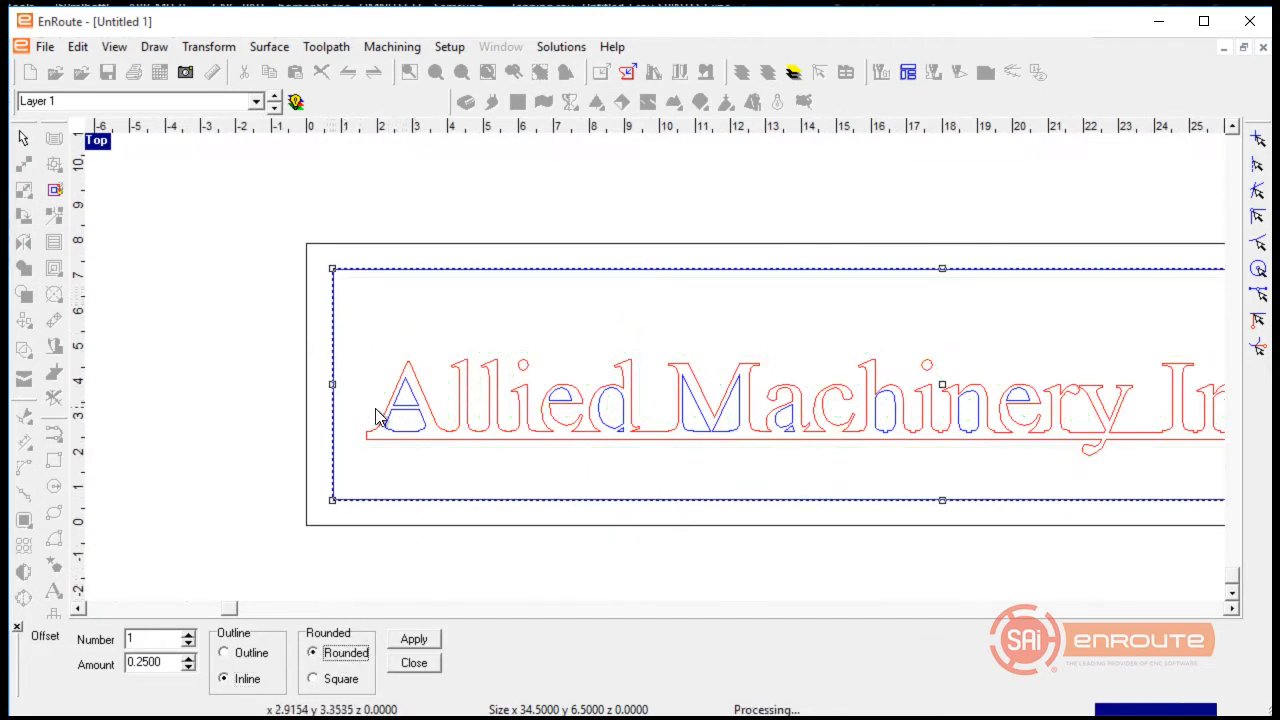
pyautogui.scroll(3, 425, 415)
pyautogui.scroll(-2, 229, 503)
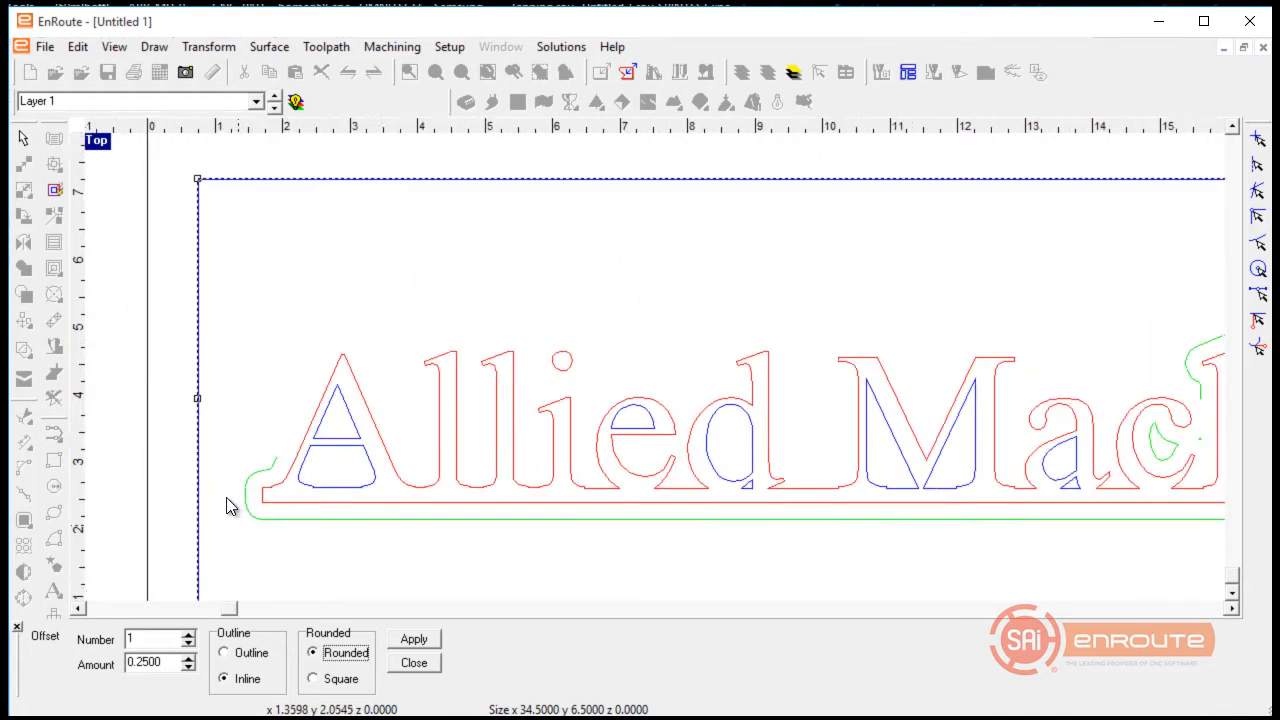
pyautogui.doubleClick(175, 661)
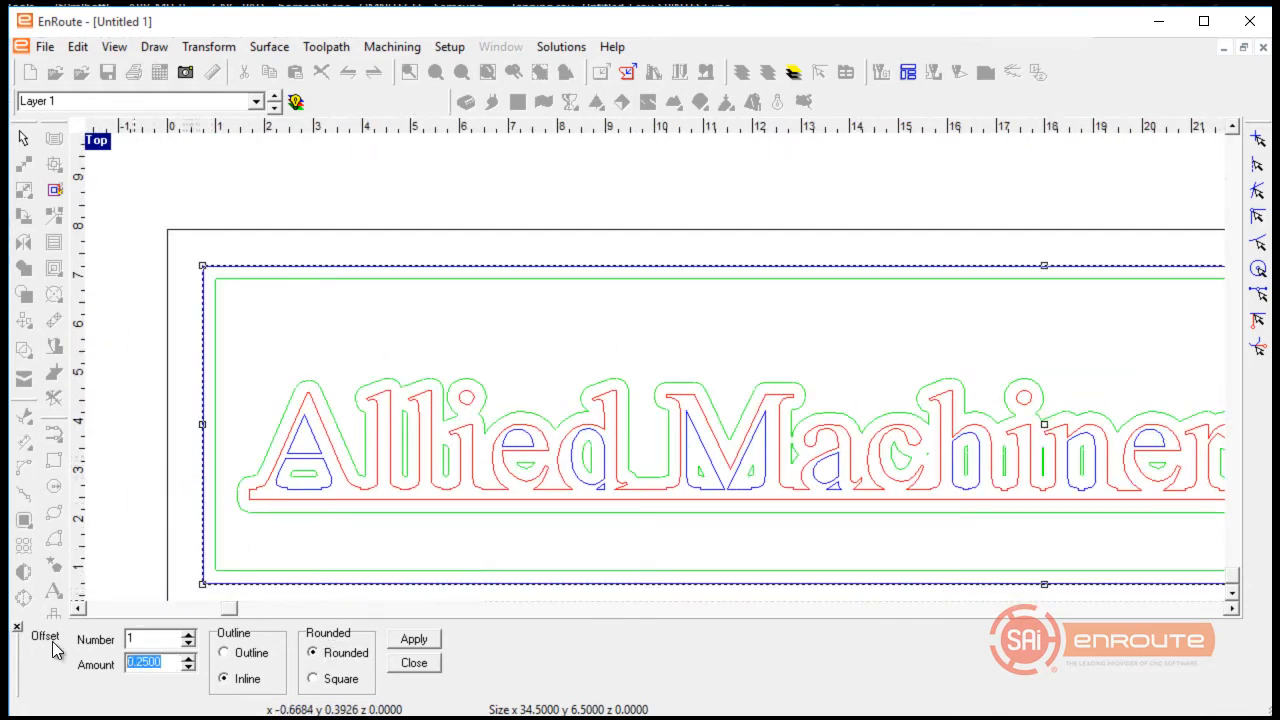
pyautogui.press('Return')
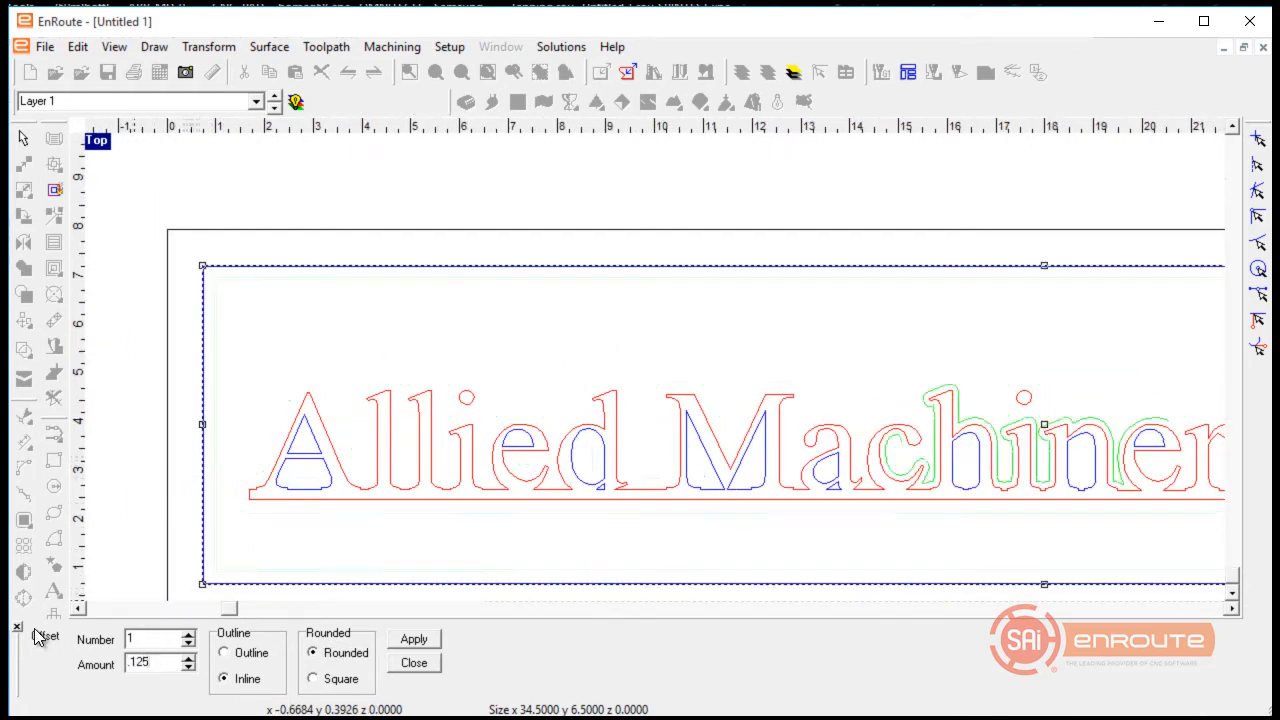
pyautogui.scroll(1, 305, 420)
pyautogui.scroll(-2, 305, 420)
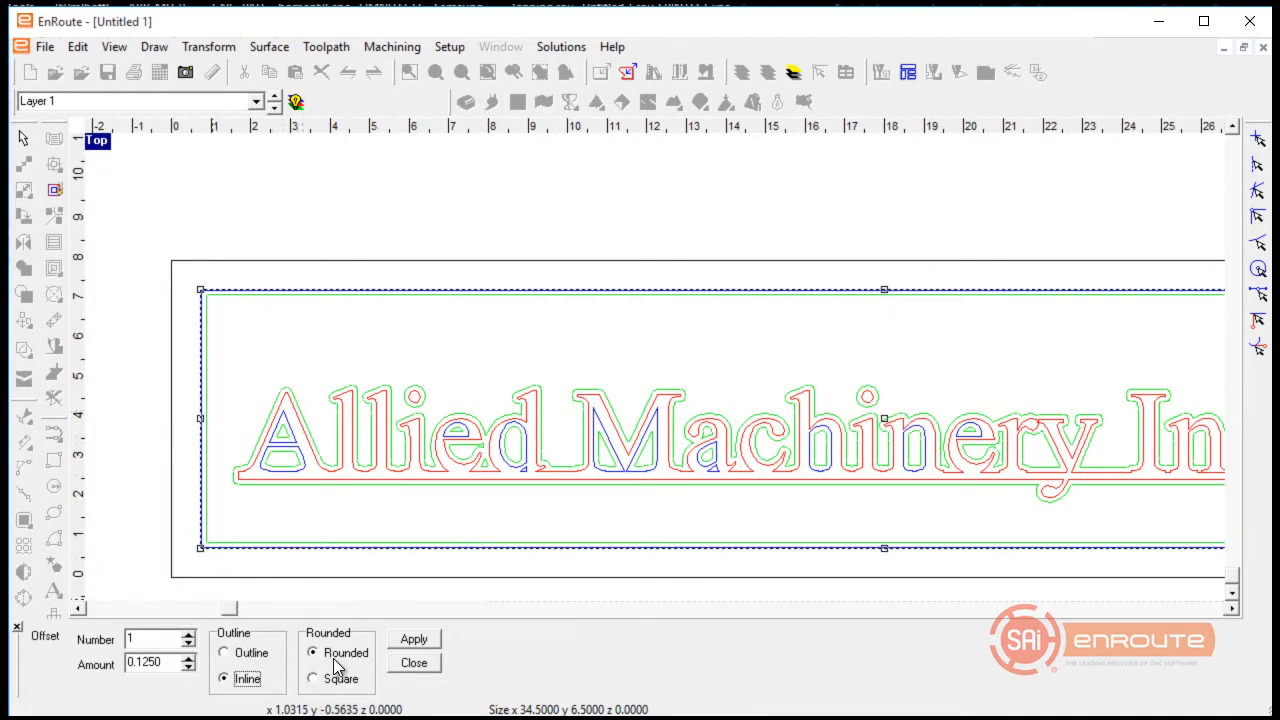
pyautogui.click(414, 638)
pyautogui.click(414, 662)
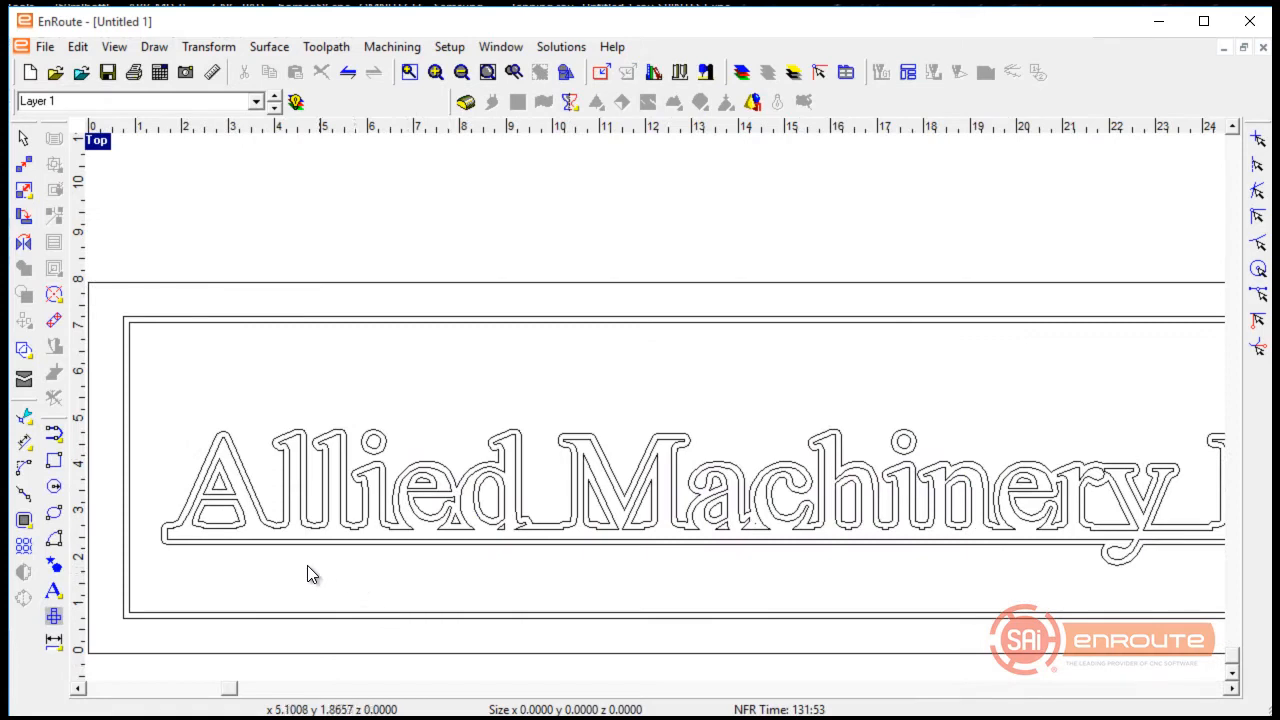
# Group the original inner border with the original logo contours, leaving the new offset contours out of the selection
pyautogui.click(139, 593)
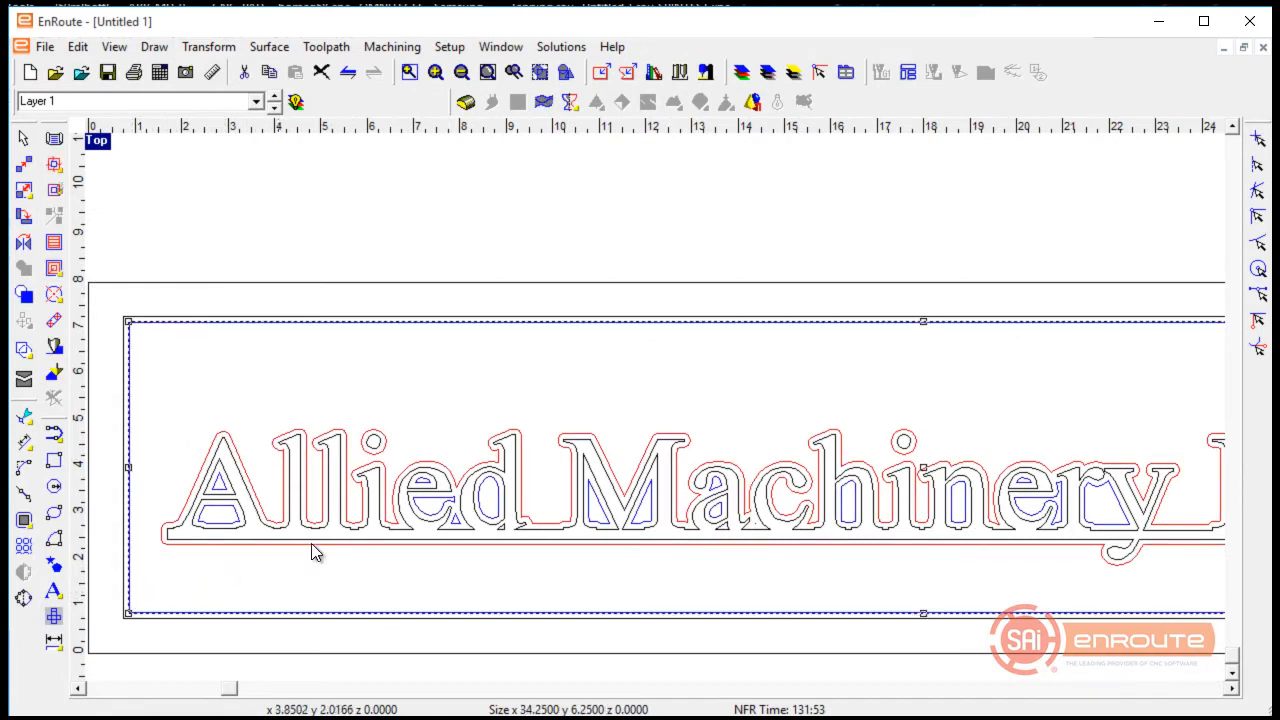
pyautogui.scroll(-2, 315, 553)
pyautogui.scroll(4, 217, 398)
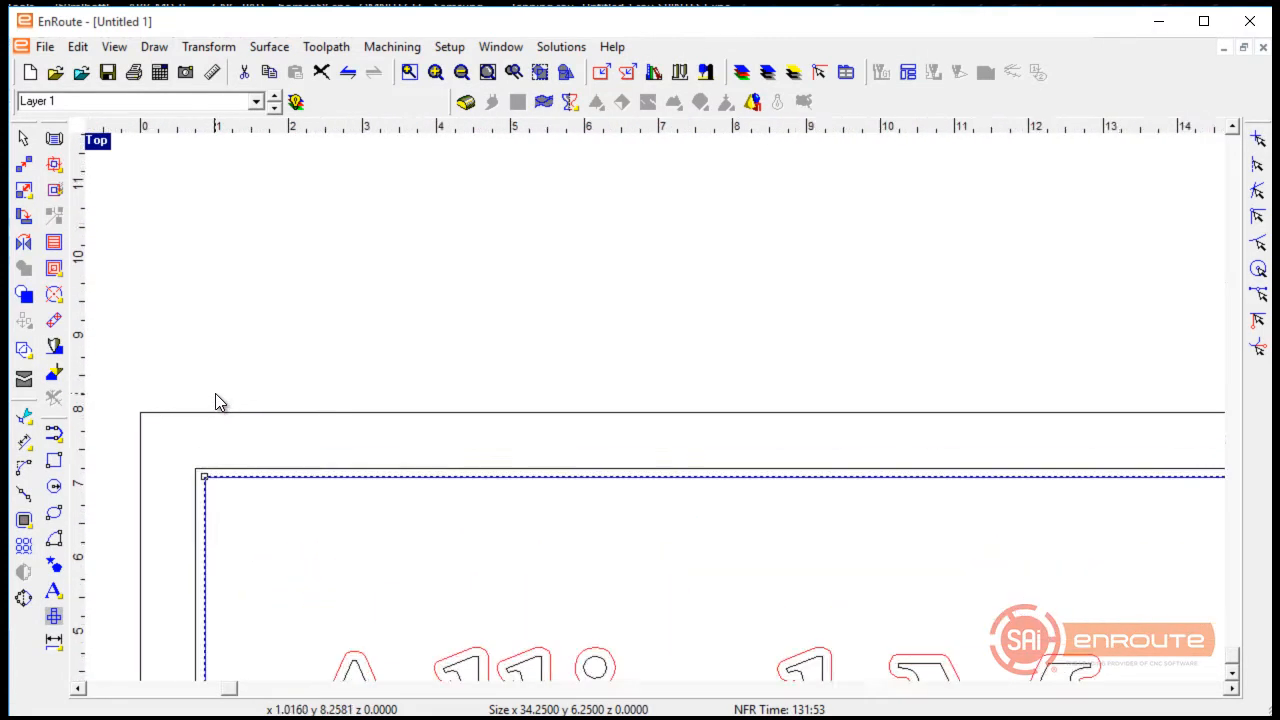
pyautogui.click(238, 480)
pyautogui.scroll(-1, 236, 481)
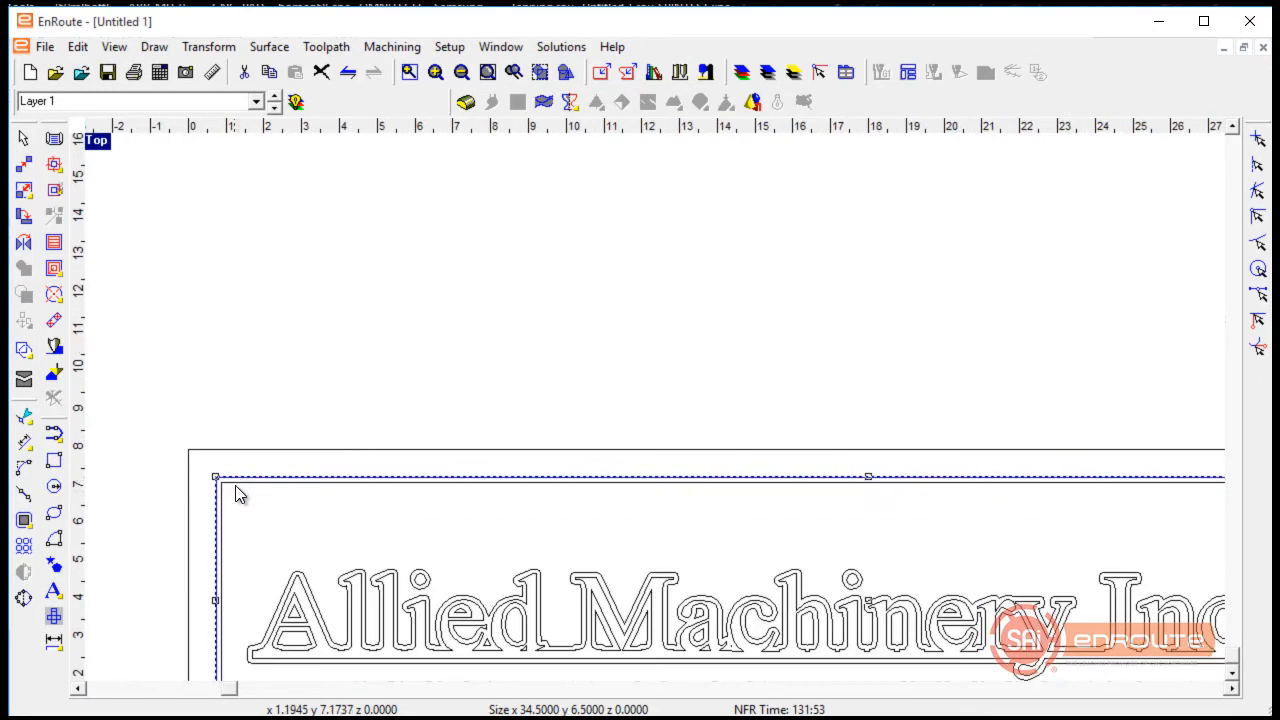
pyautogui.scroll(2, 298, 585)
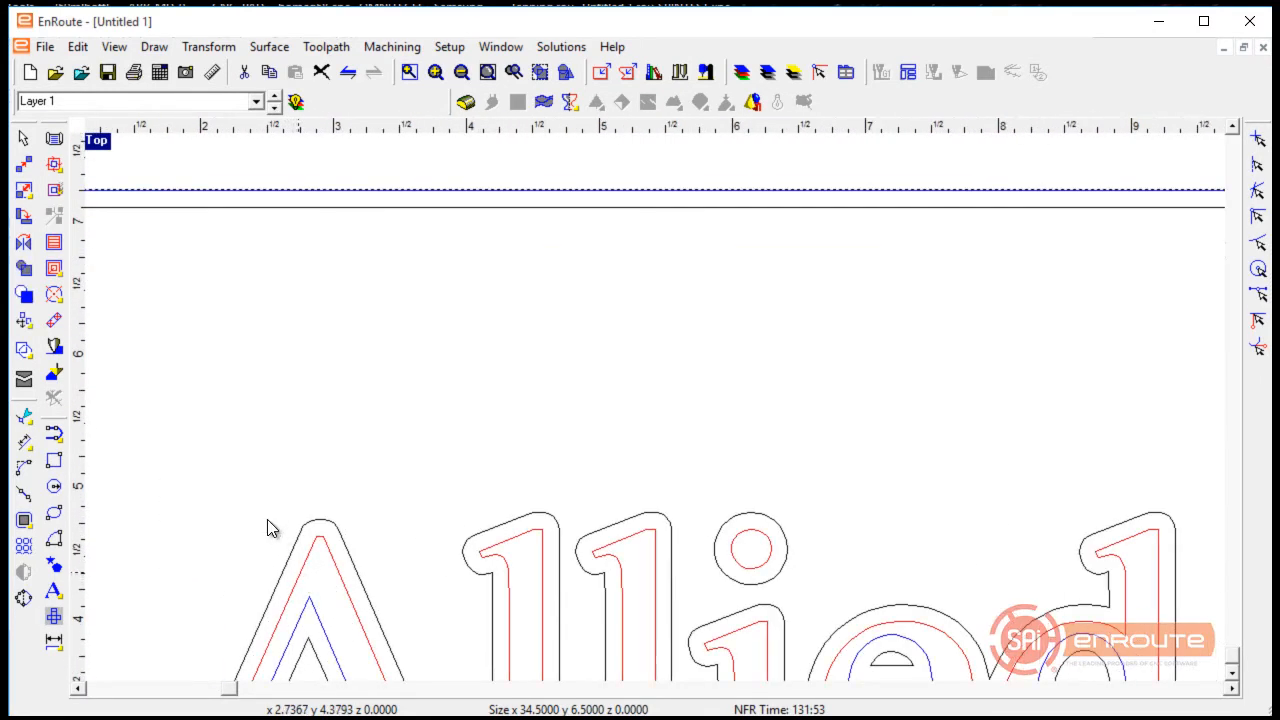
pyautogui.scroll(-3, 270, 500)
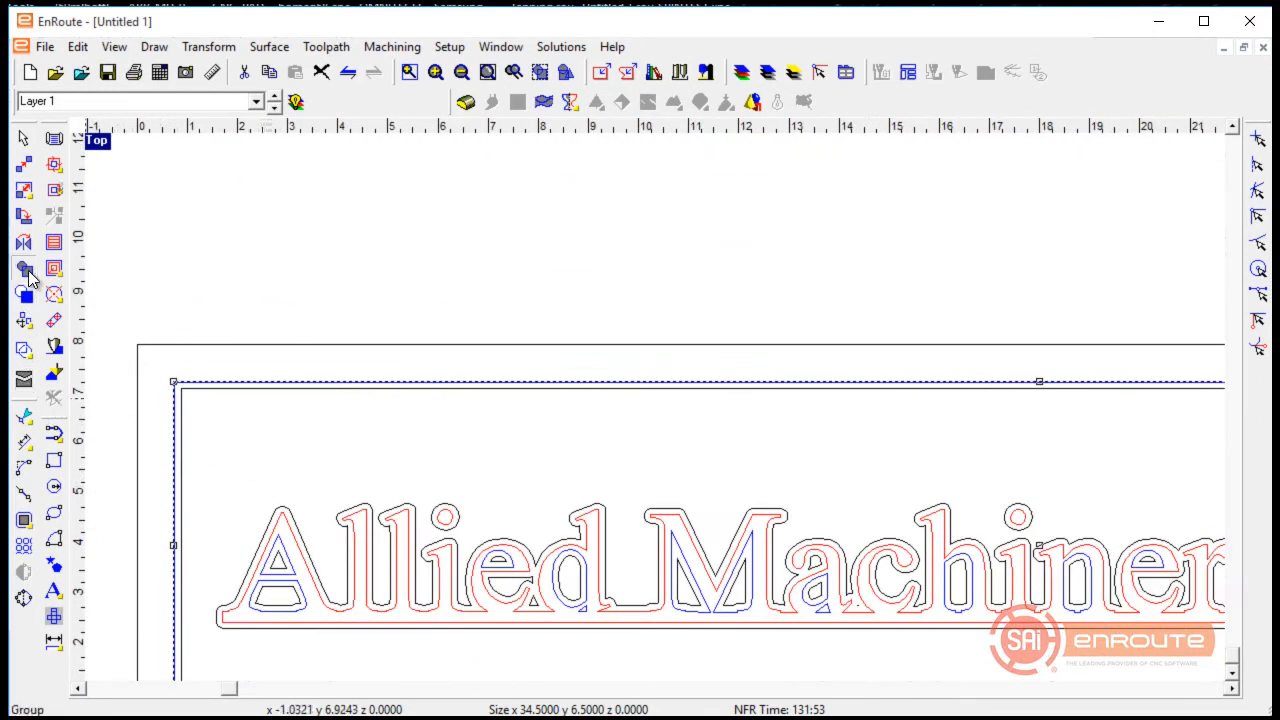
pyautogui.click(269, 284)
# Draw a straight horizontal line about 38.4 in long through the lettering, extending past both ends of the plate
pyautogui.scroll(-2, 252, 358)
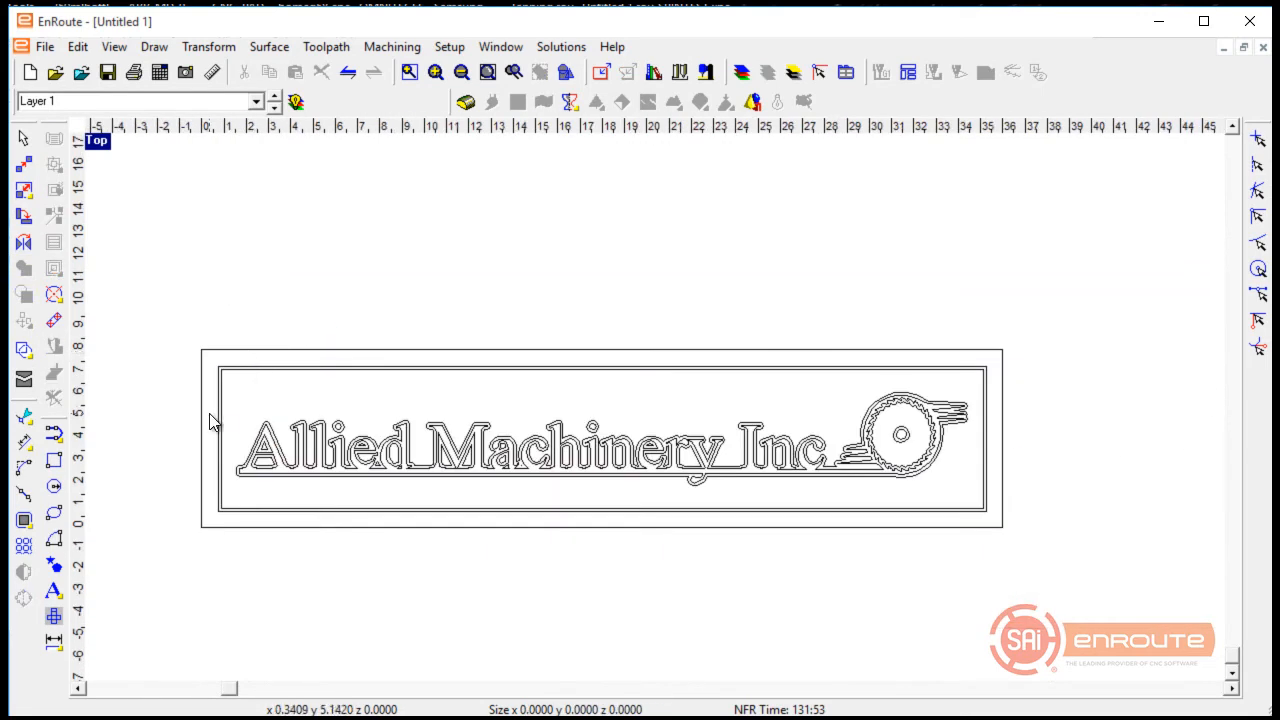
pyautogui.scroll(1, 211, 423)
pyautogui.scroll(-1, 508, 447)
pyautogui.scroll(2, 508, 447)
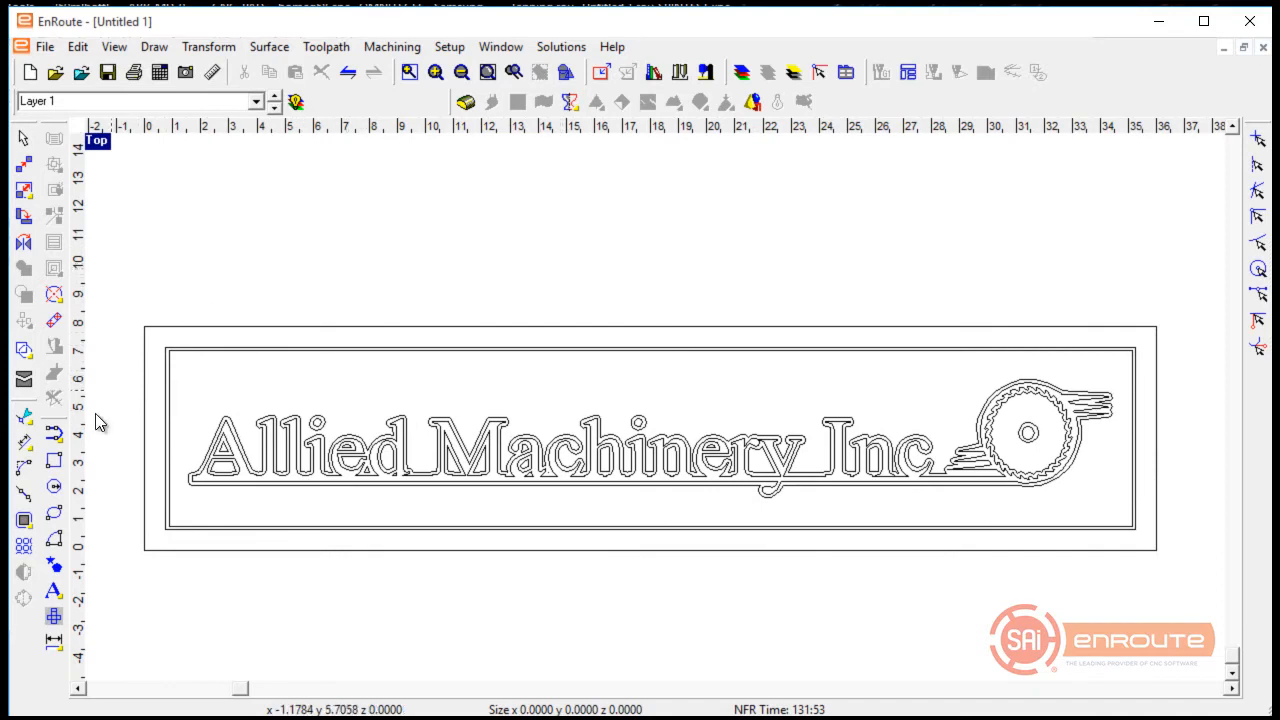
pyautogui.click(54, 433)
pyautogui.click(210, 393)
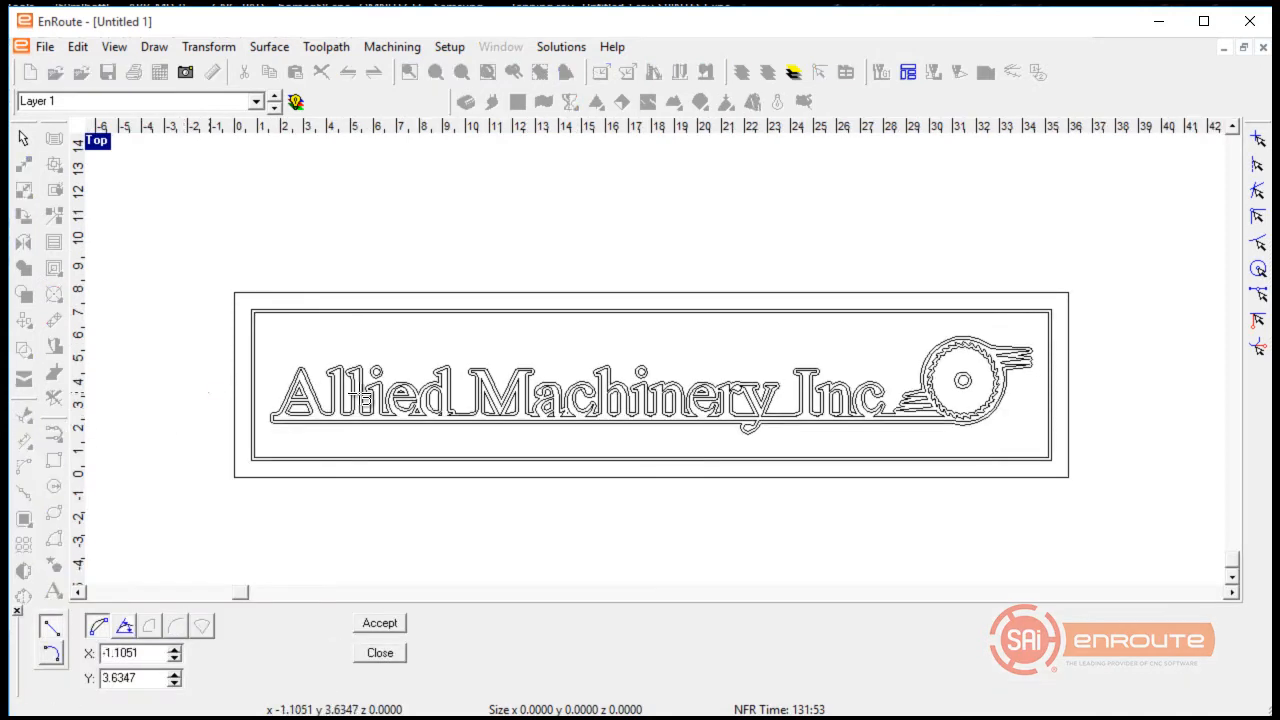
pyautogui.keyDown('shift'); pyautogui.click(1099, 398); pyautogui.keyUp('shift')
pyautogui.rightClick(1018, 495)
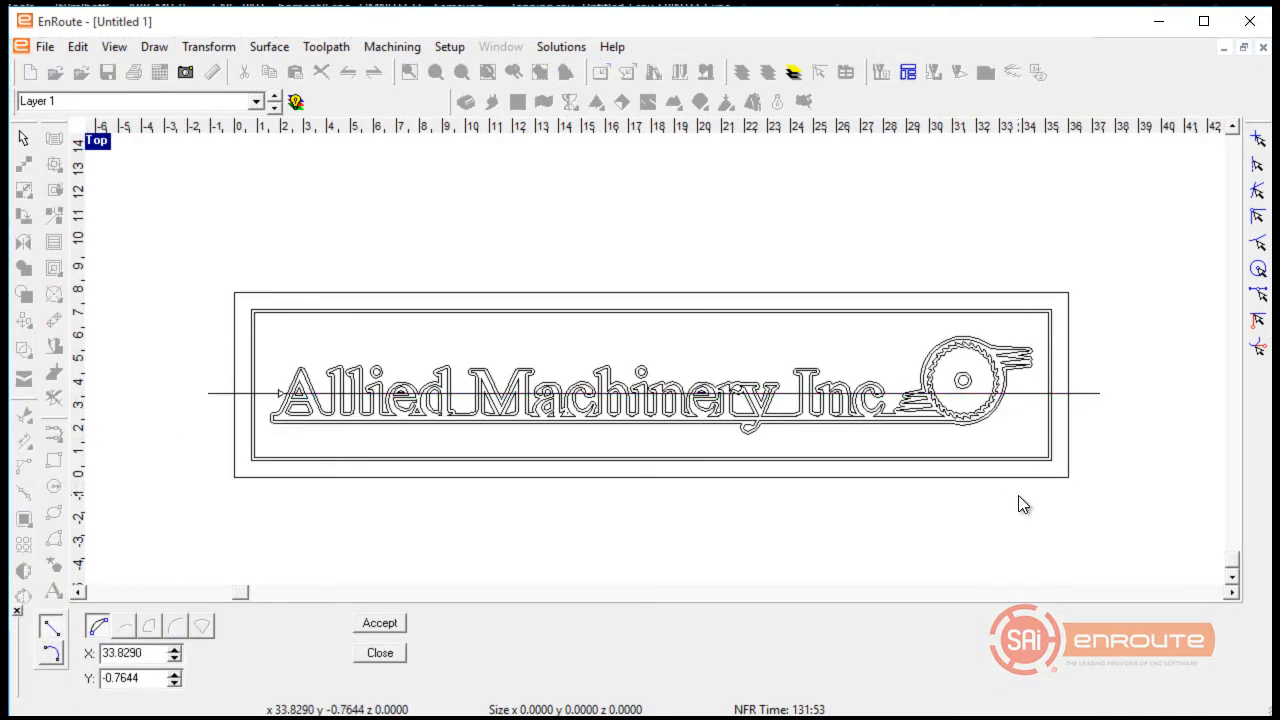
# Start a surface texture from the horizontal line and choose the offset logo and border contours as its boundary
pyautogui.click(1099, 450)
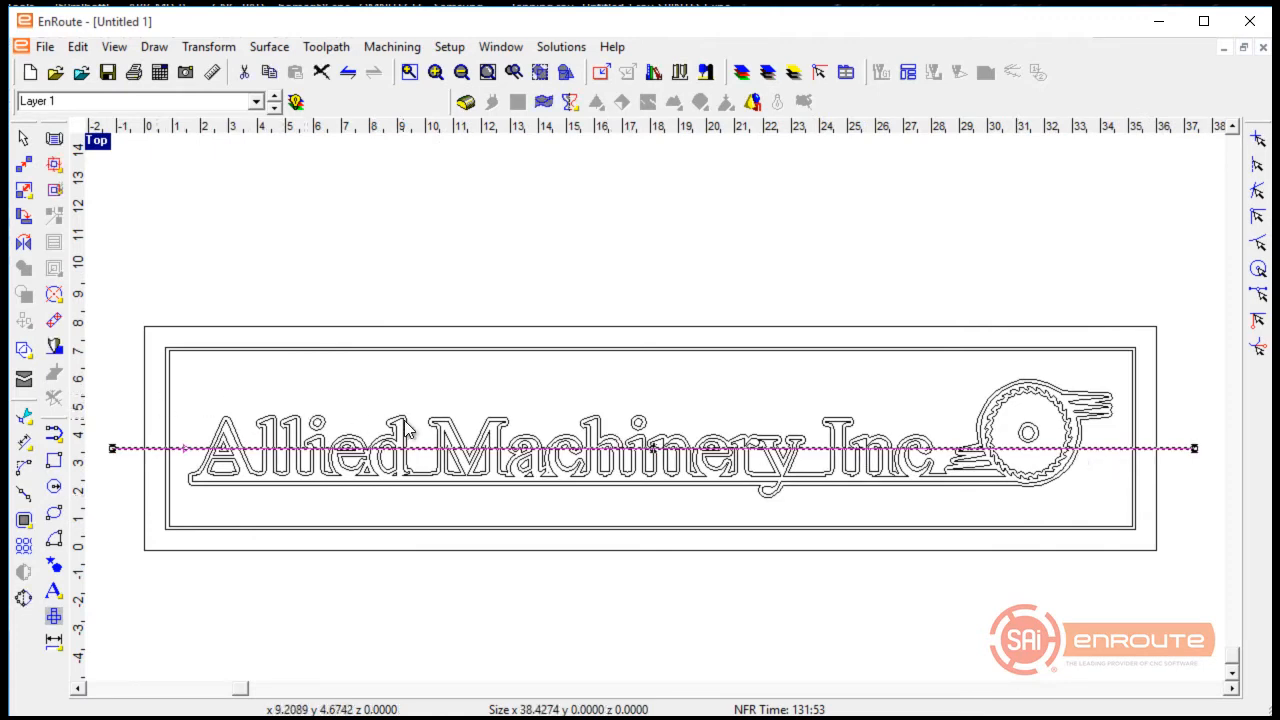
pyautogui.scroll(2, 406, 429)
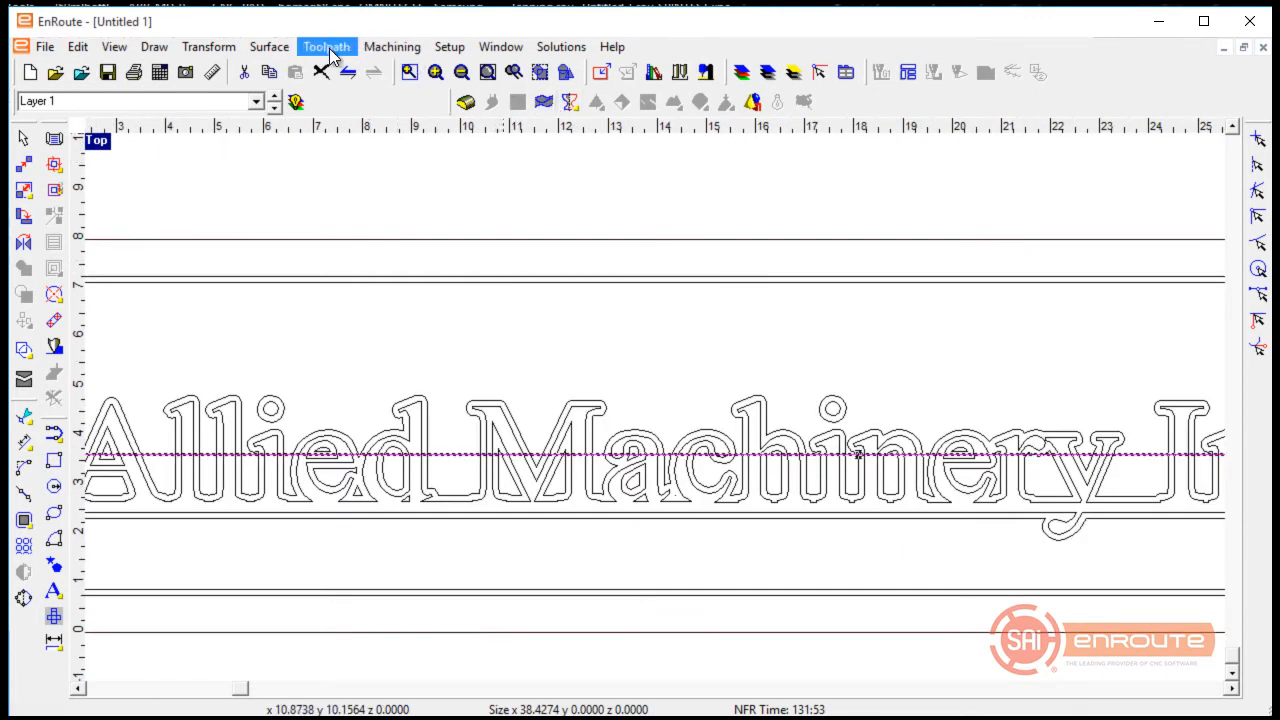
pyautogui.click(270, 47)
pyautogui.click(251, 140)
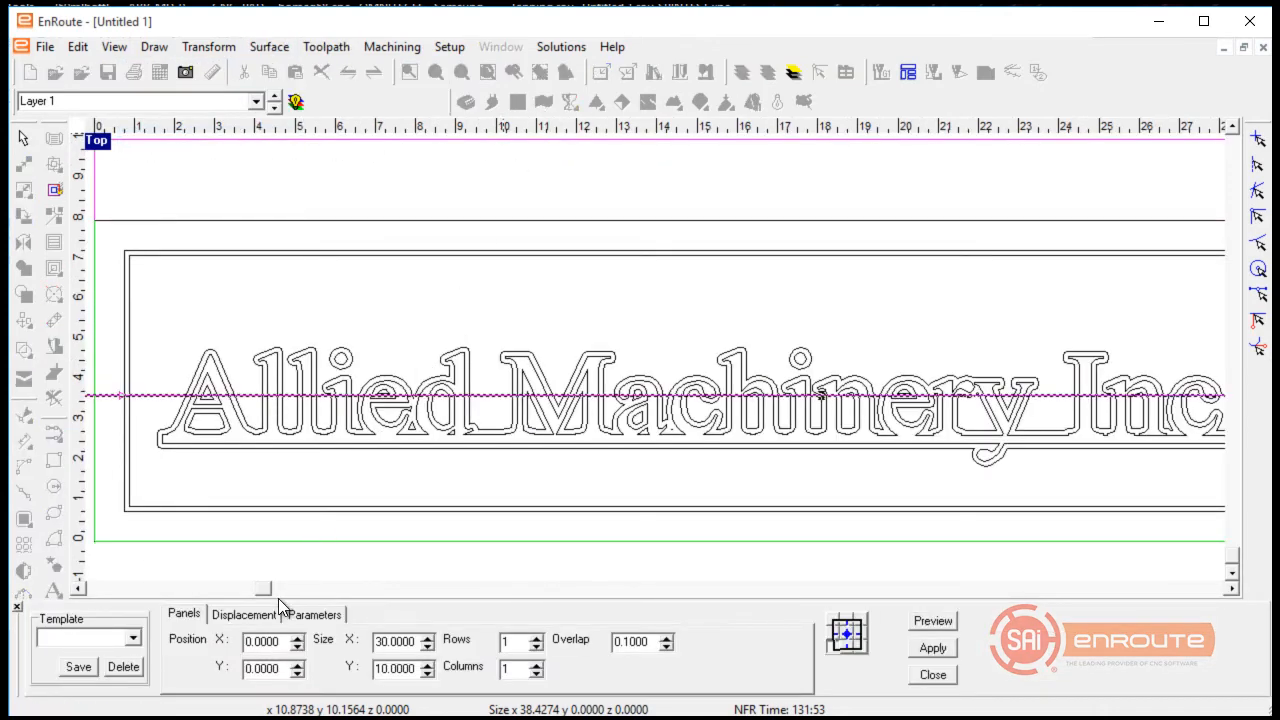
pyautogui.scroll(3, 163, 449)
pyautogui.click(195, 445)
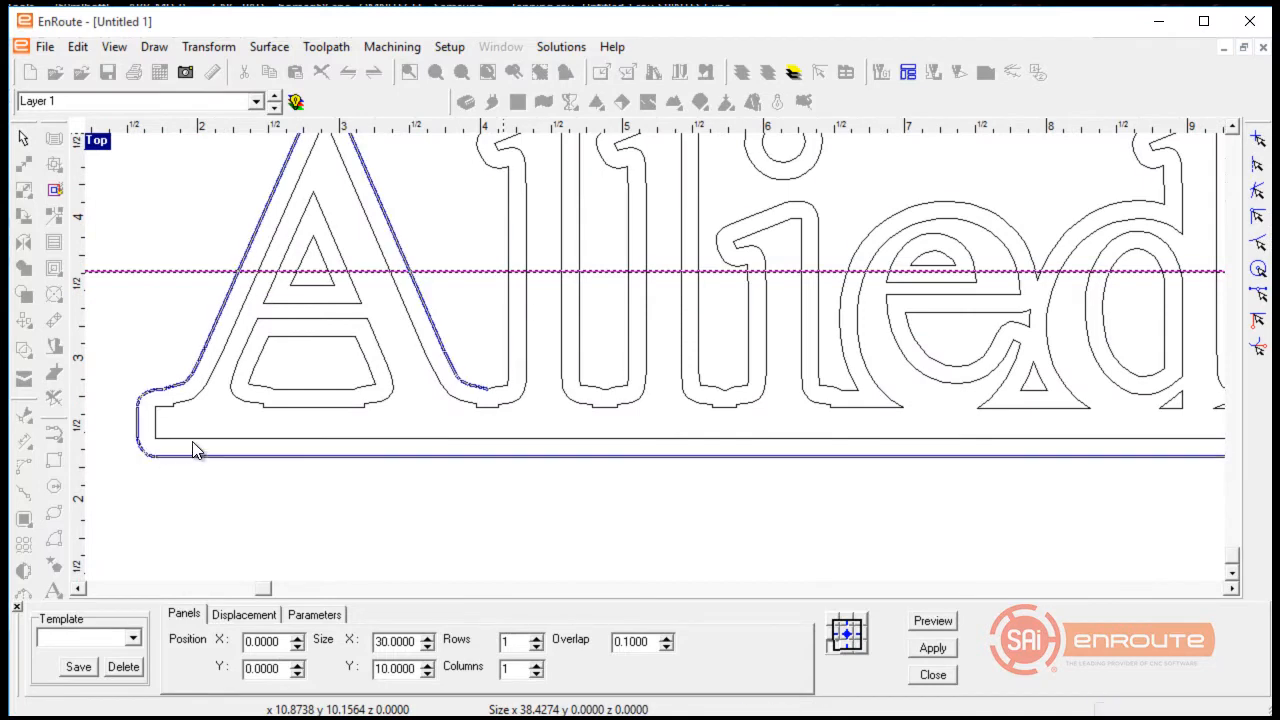
# Apply the texture to the background around the logo with randomized Noise displacement
pyautogui.scroll(-3, 334, 366)
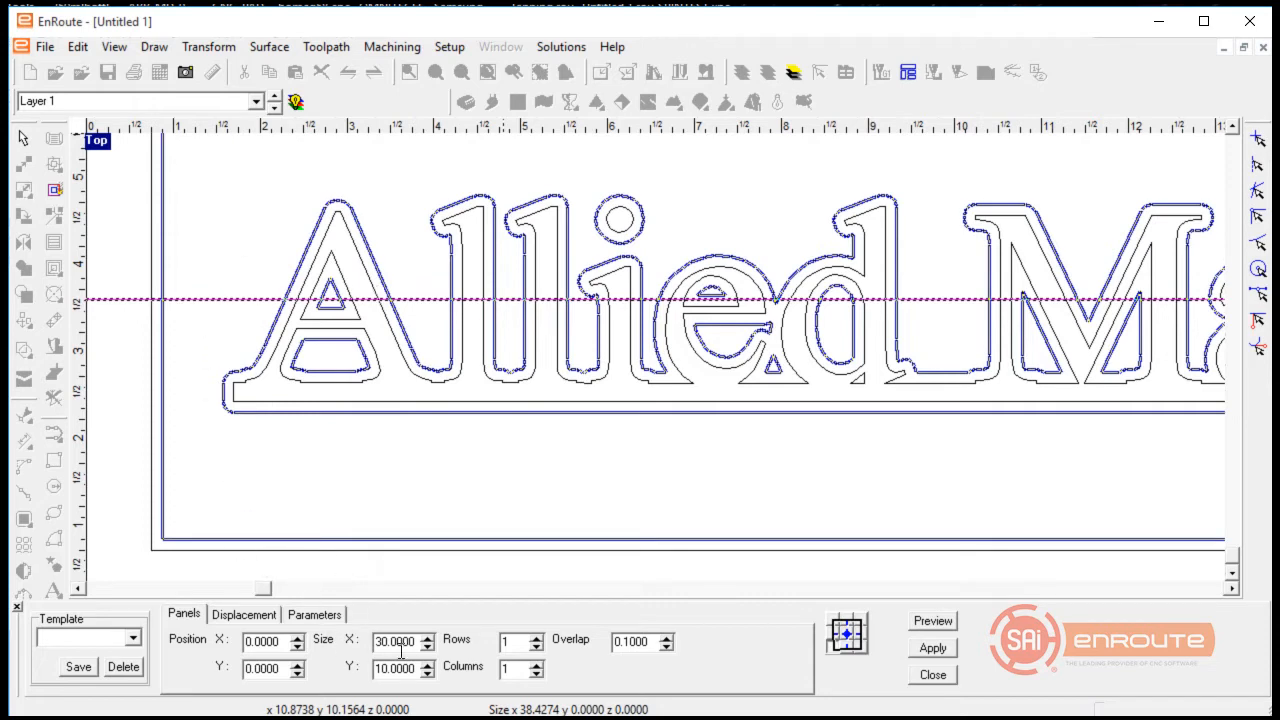
pyautogui.click(667, 647)
pyautogui.click(250, 614)
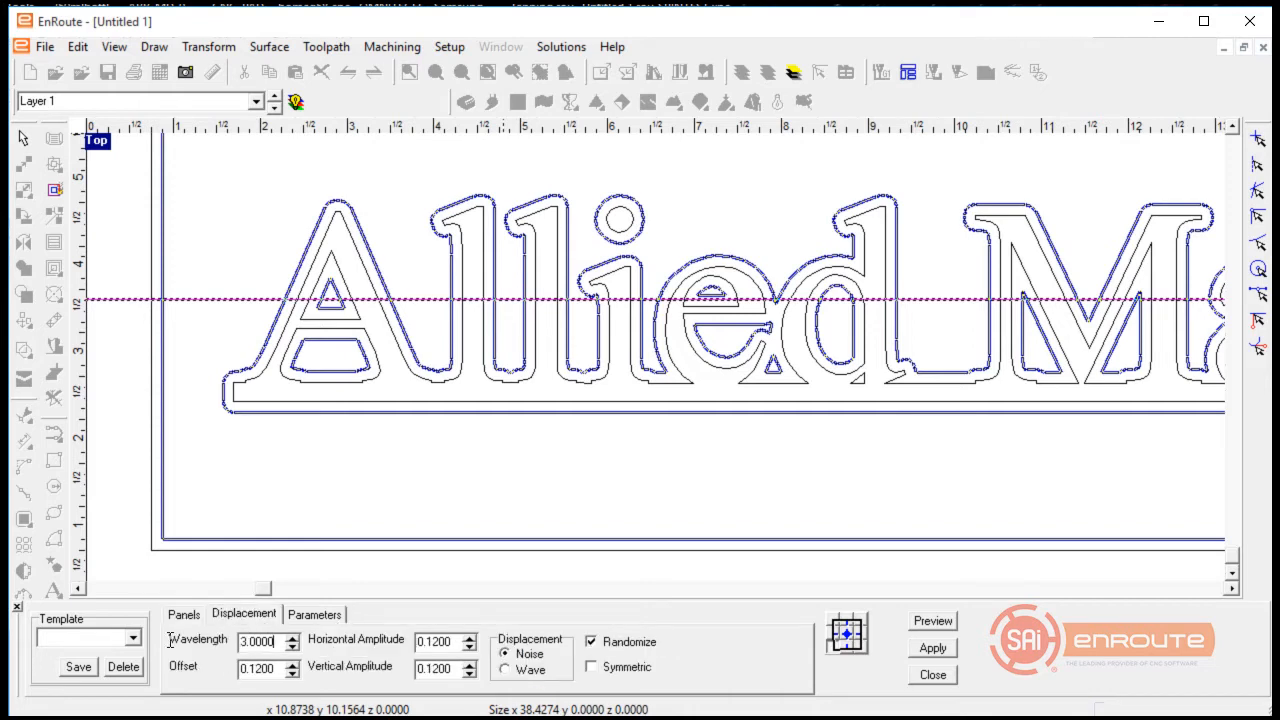
pyautogui.moveTo(170, 641); pyautogui.dragTo(148, 640)
pyautogui.click(932, 648)
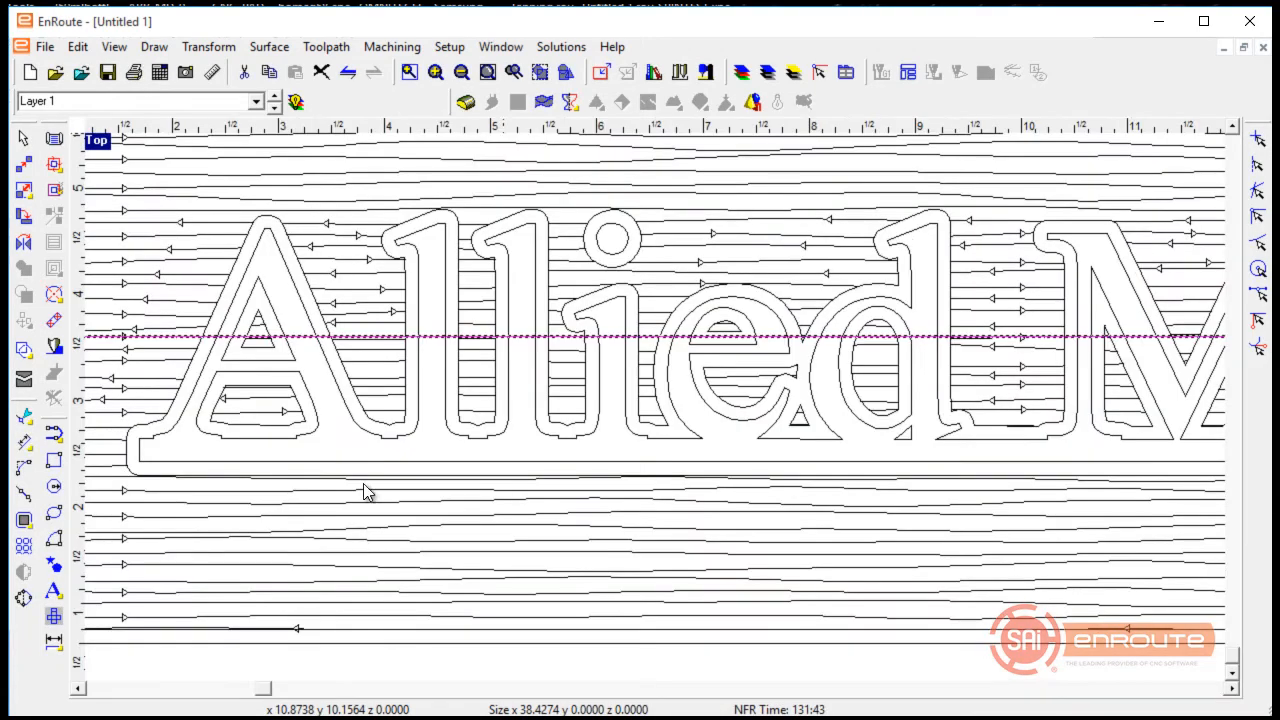
# Select all the texture lines within the border, including those inside the letters and the saw blade
pyautogui.scroll(-3, 364, 491)
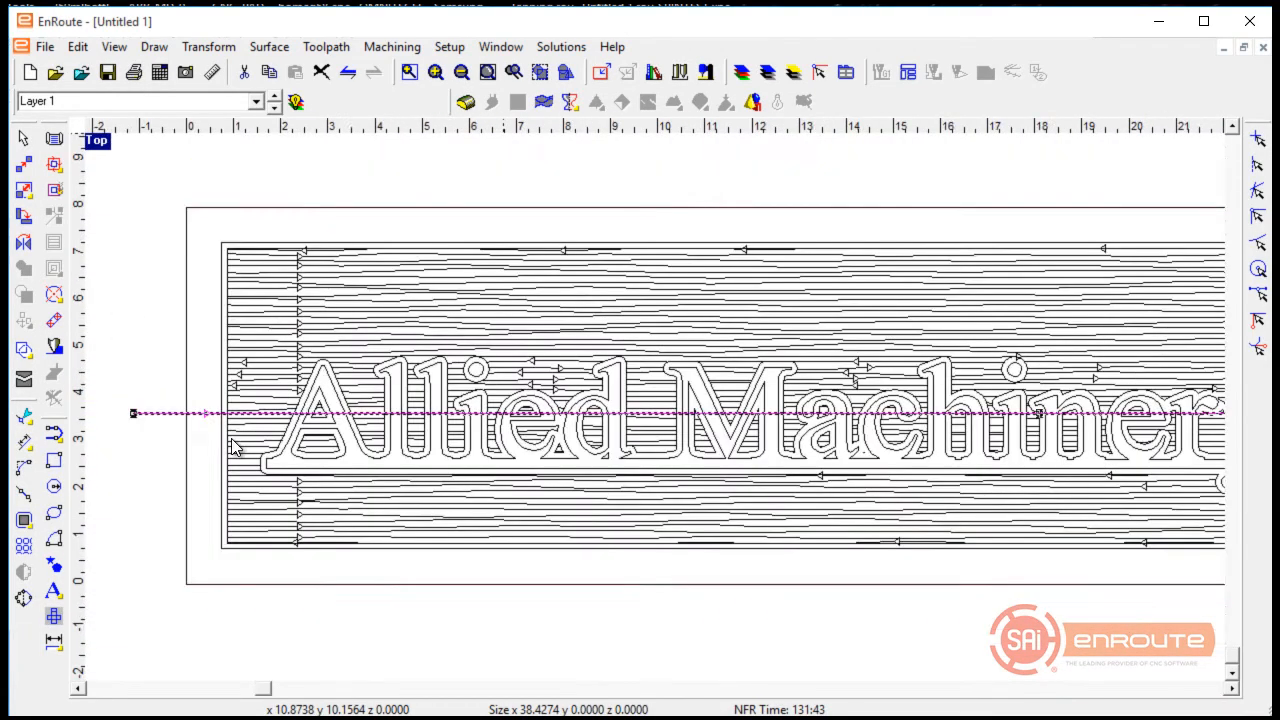
pyautogui.scroll(-2, 196, 433)
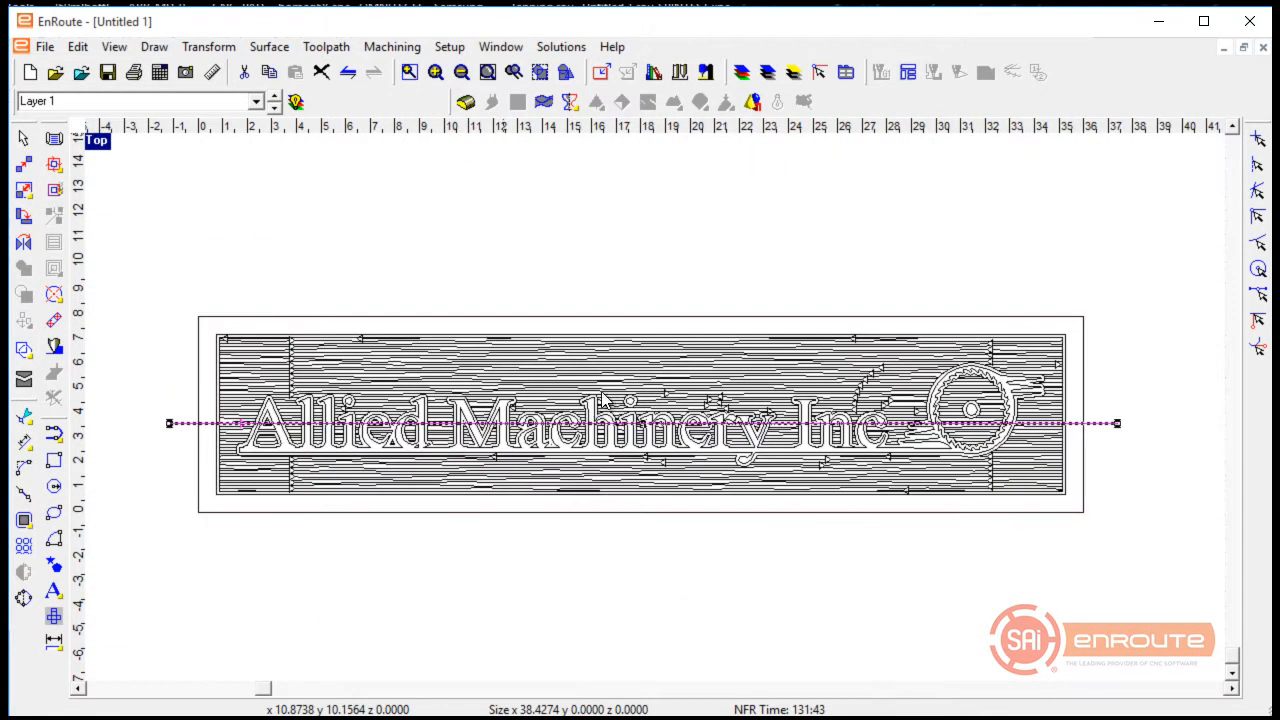
pyautogui.scroll(2, 604, 395)
pyautogui.scroll(1, 1115, 377)
pyautogui.scroll(1, 1132, 388)
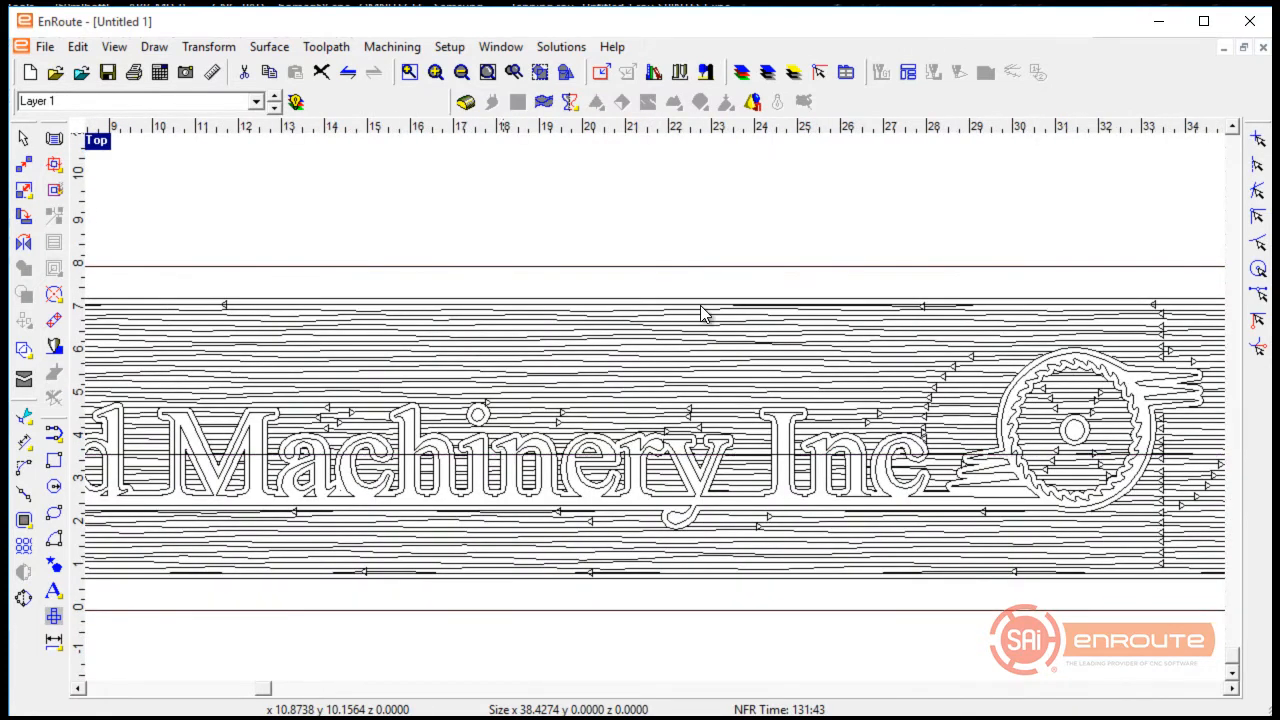
pyautogui.click(686, 343)
pyautogui.scroll(-2, 751, 340)
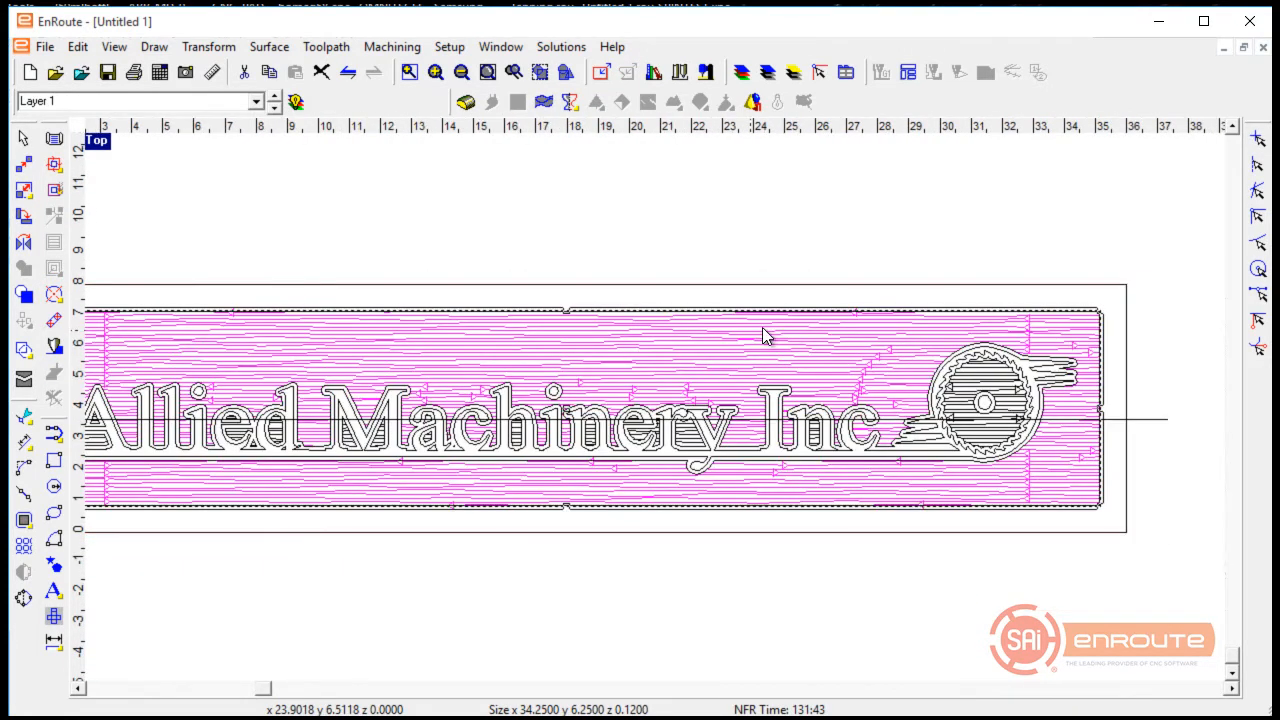
pyautogui.moveTo(156, 200); pyautogui.dragTo(1022, 460)
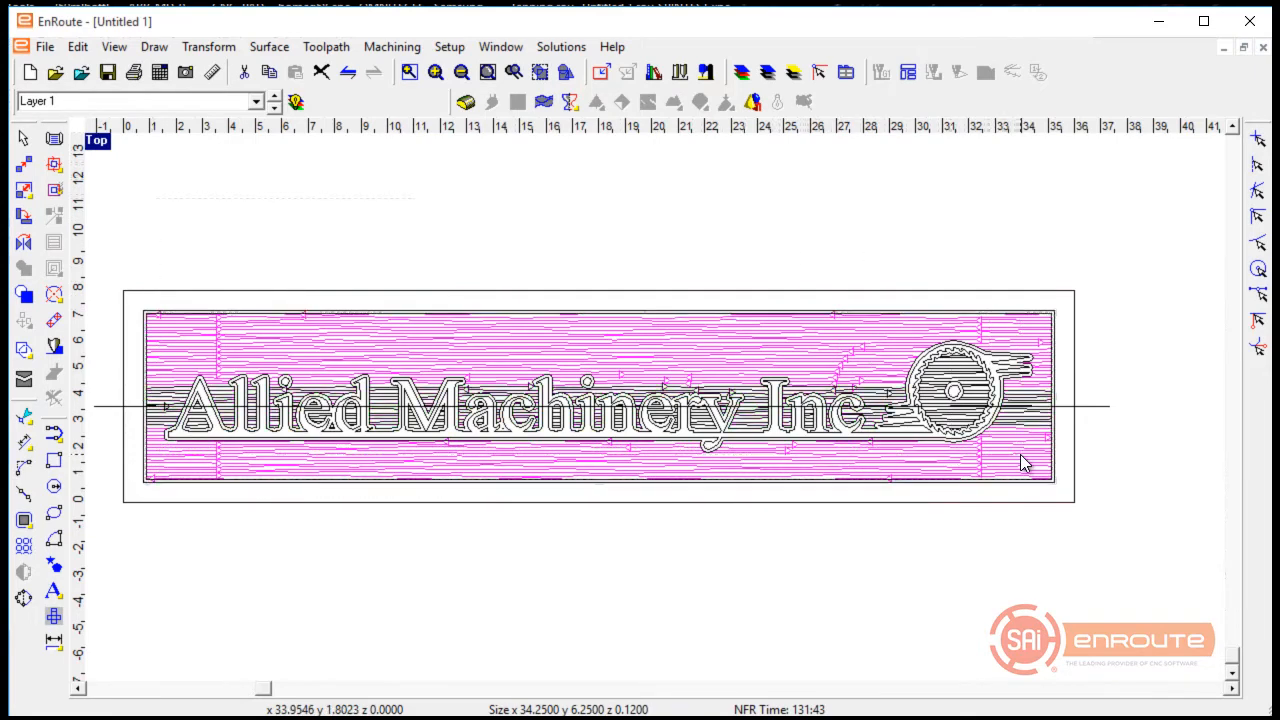
pyautogui.scroll(1, 388, 355)
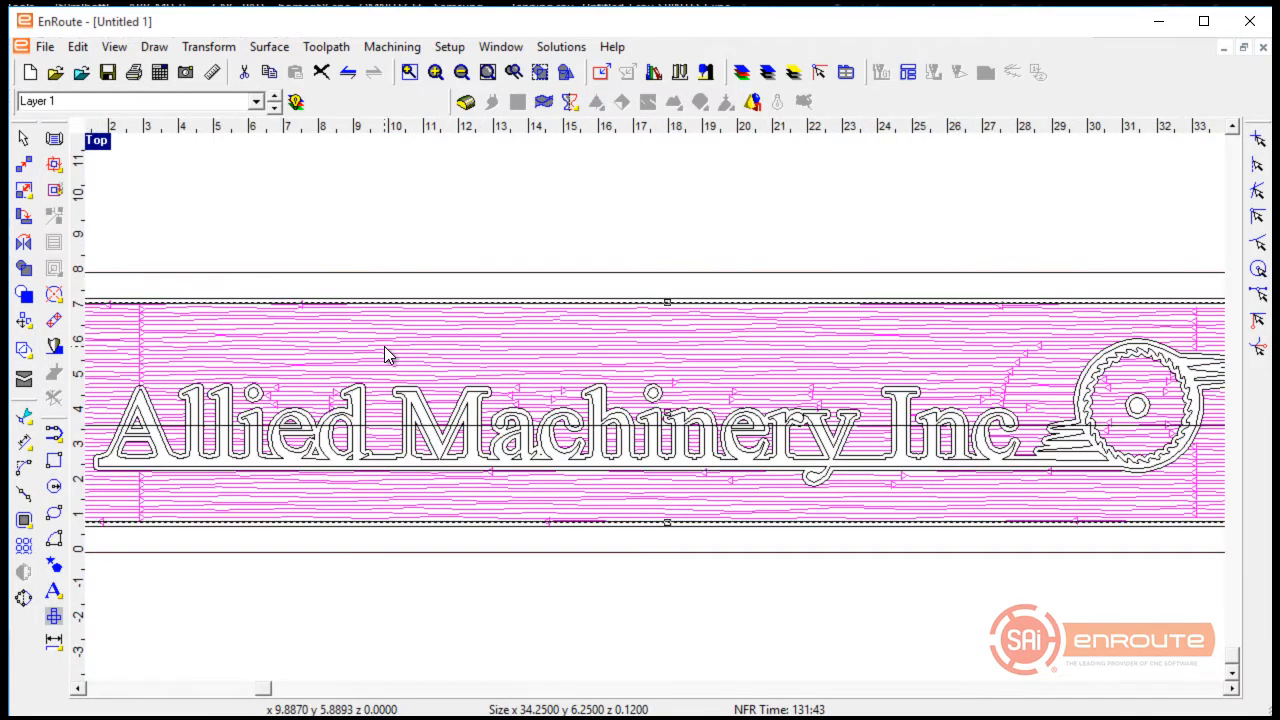
# Move the selected texture lines to a Z position of -0.1250, keeping their X and Y location
pyautogui.click(96, 141)
pyautogui.click(100, 436)
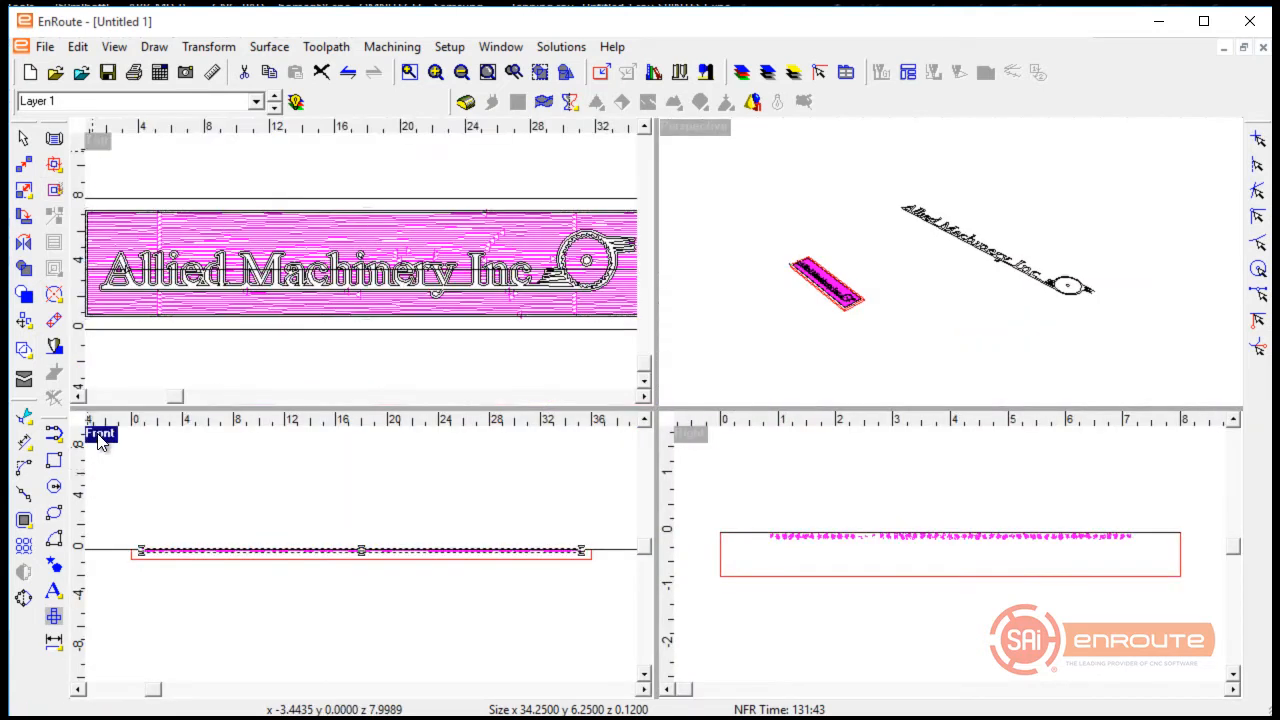
pyautogui.press('space')
pyautogui.click(1037, 122)
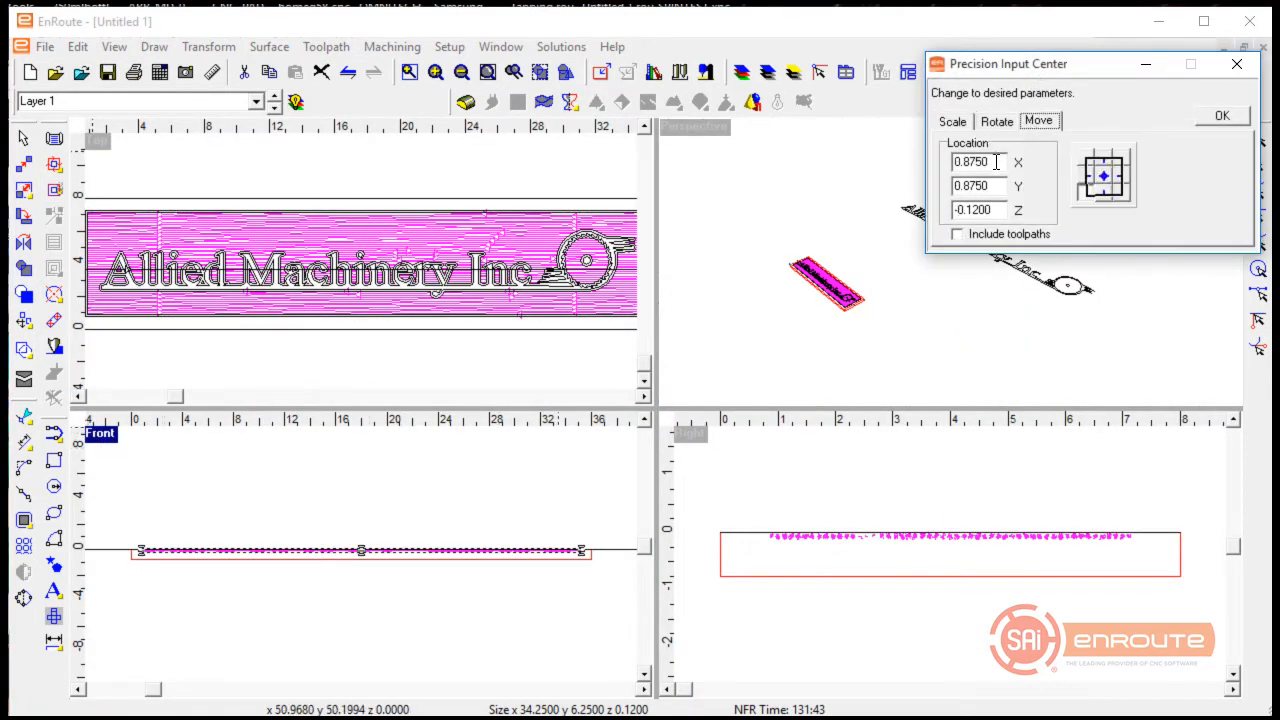
pyautogui.moveTo(995, 210); pyautogui.dragTo(905, 212)
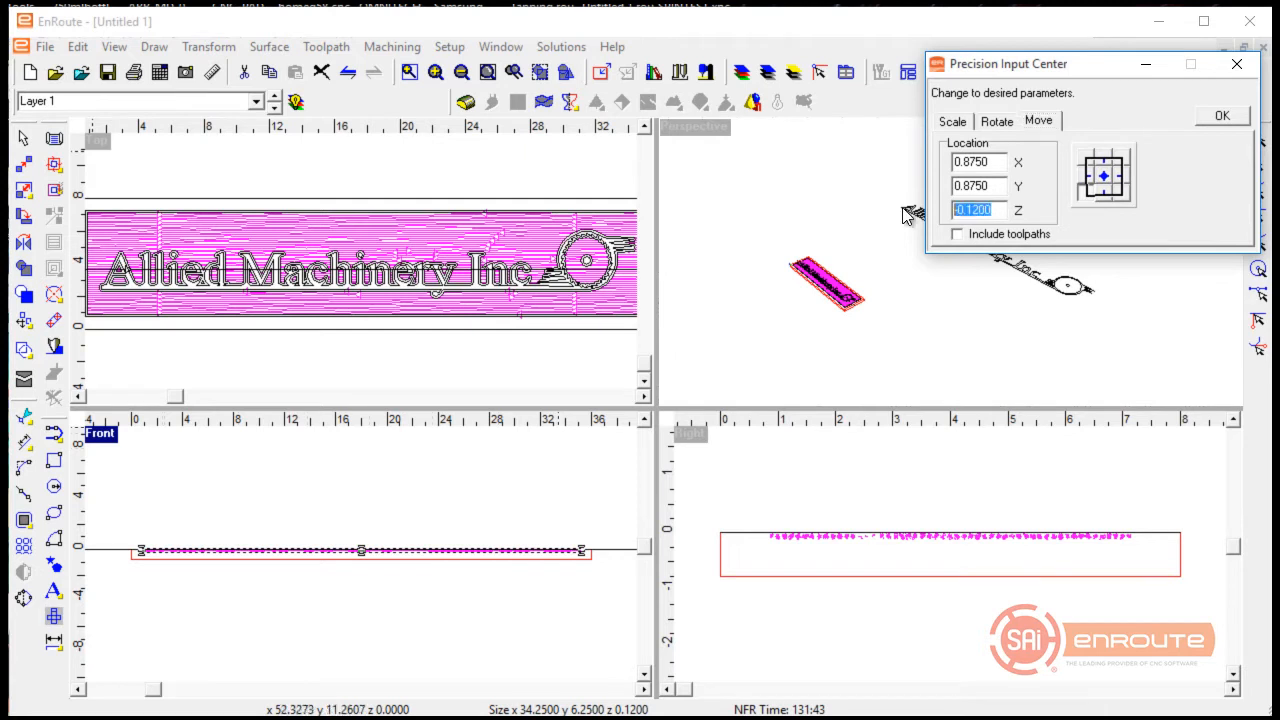
pyautogui.press('BackSpace')
pyautogui.press('Tab')
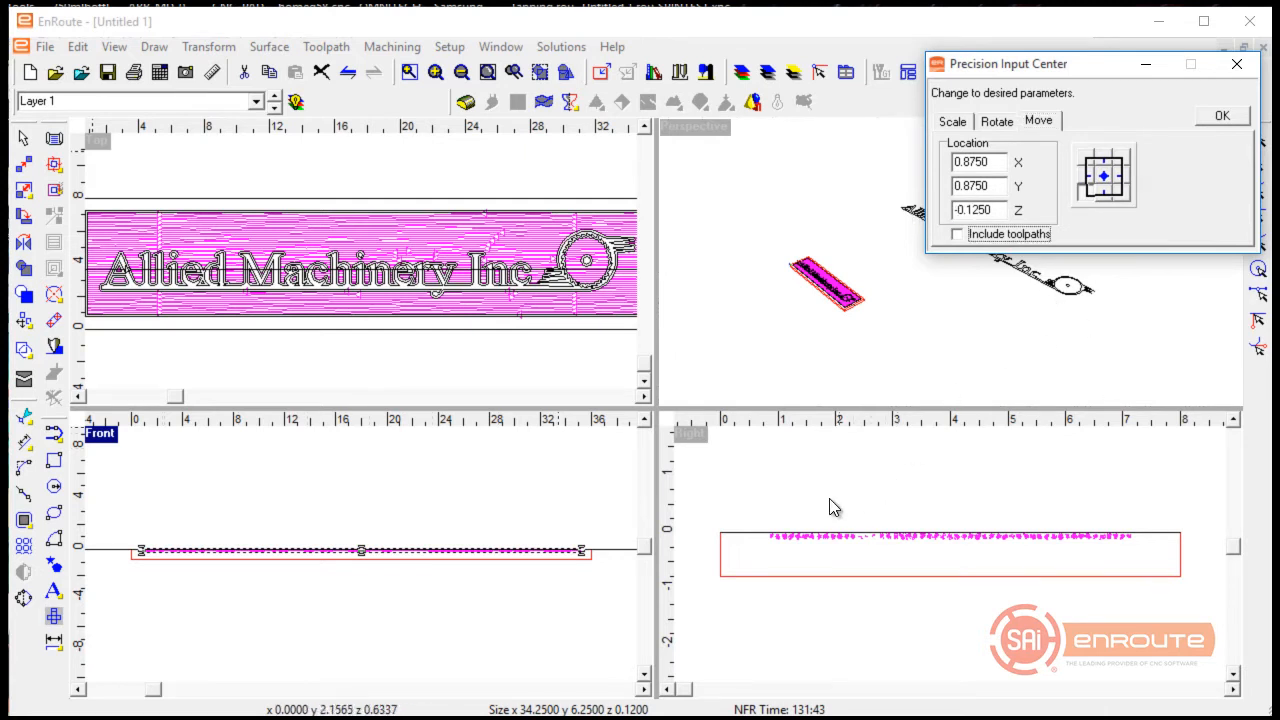
pyautogui.click(1244, 119)
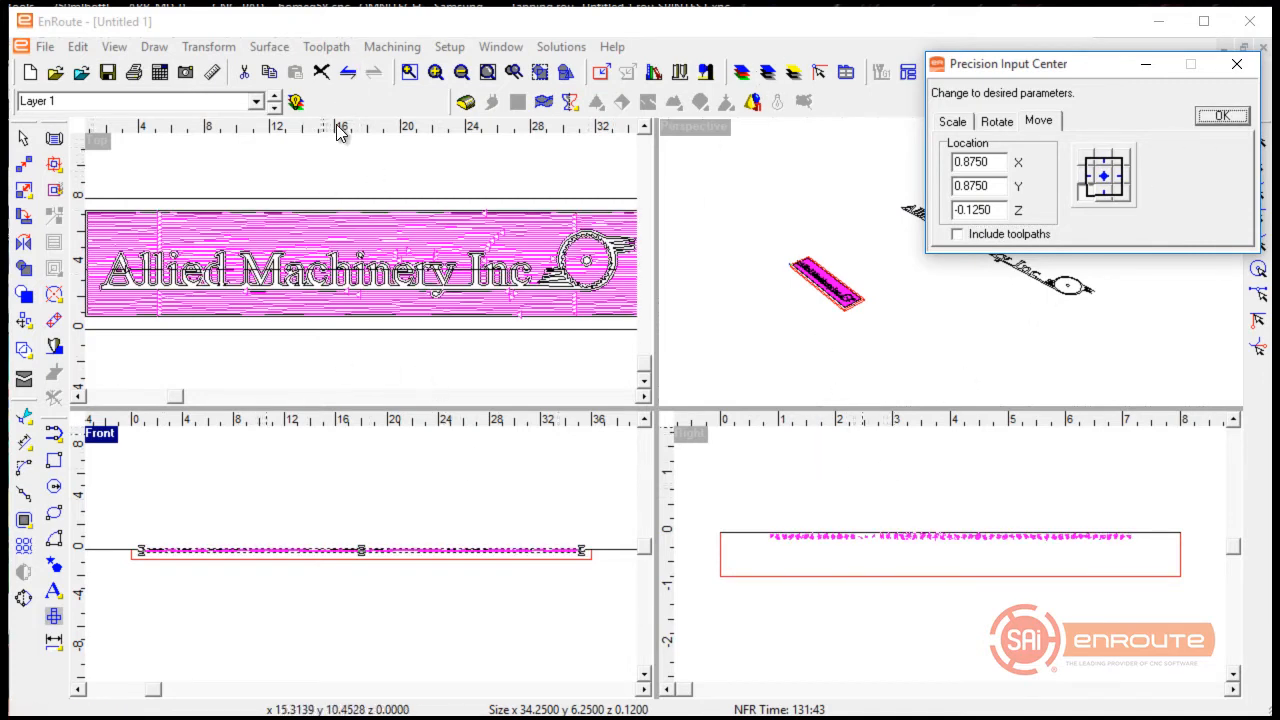
# Start an Engrave toolpath for the texture lines with the V Groove strategy and enable Follow contour
pyautogui.click(54, 346)
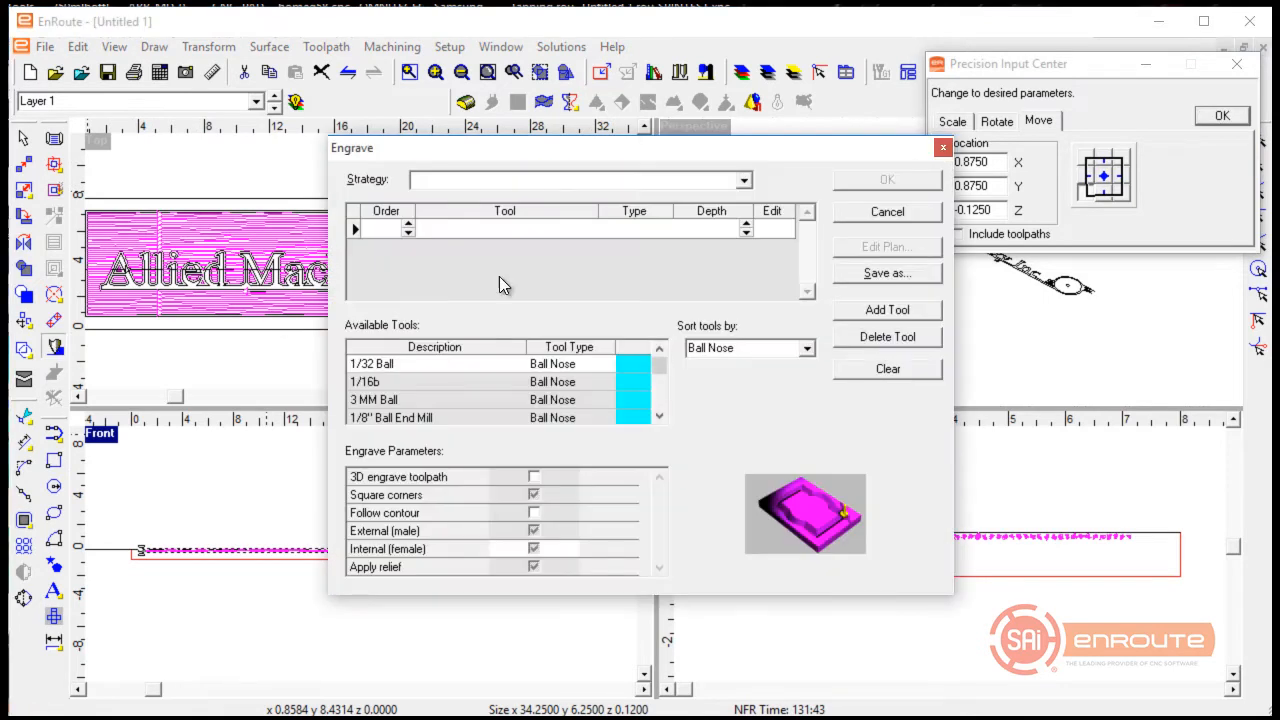
pyautogui.click(746, 182)
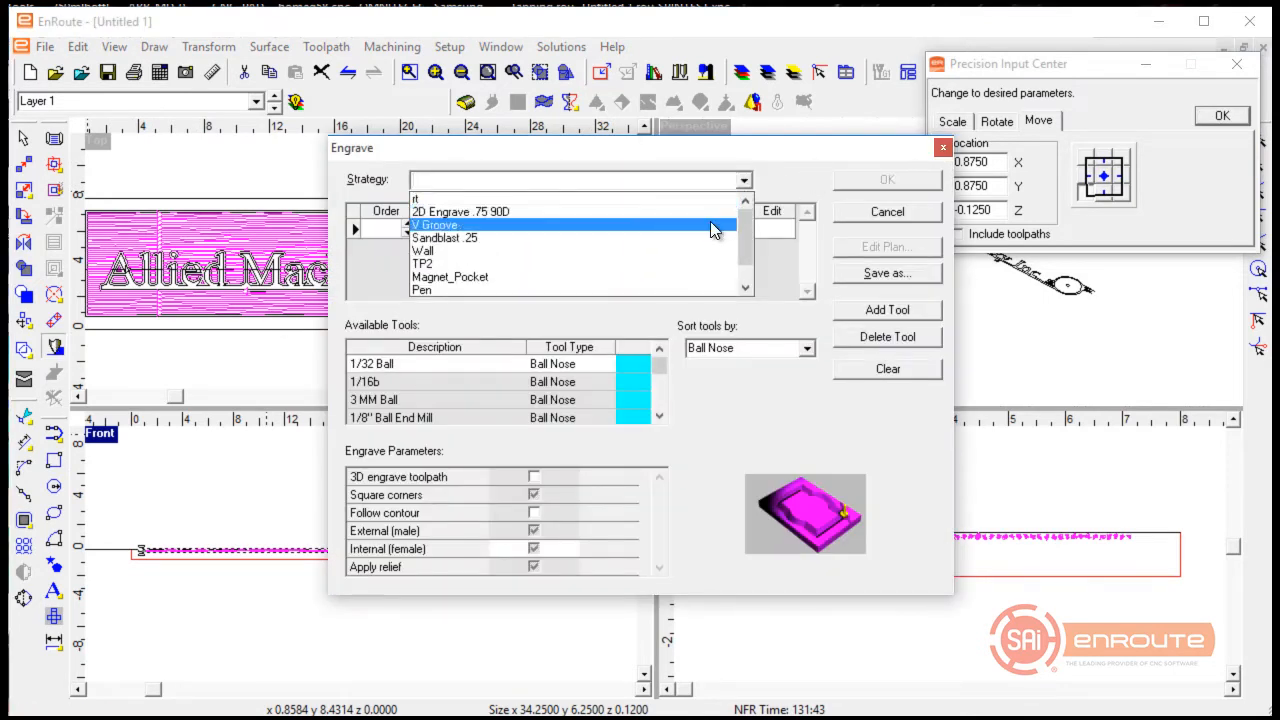
pyautogui.click(630, 228)
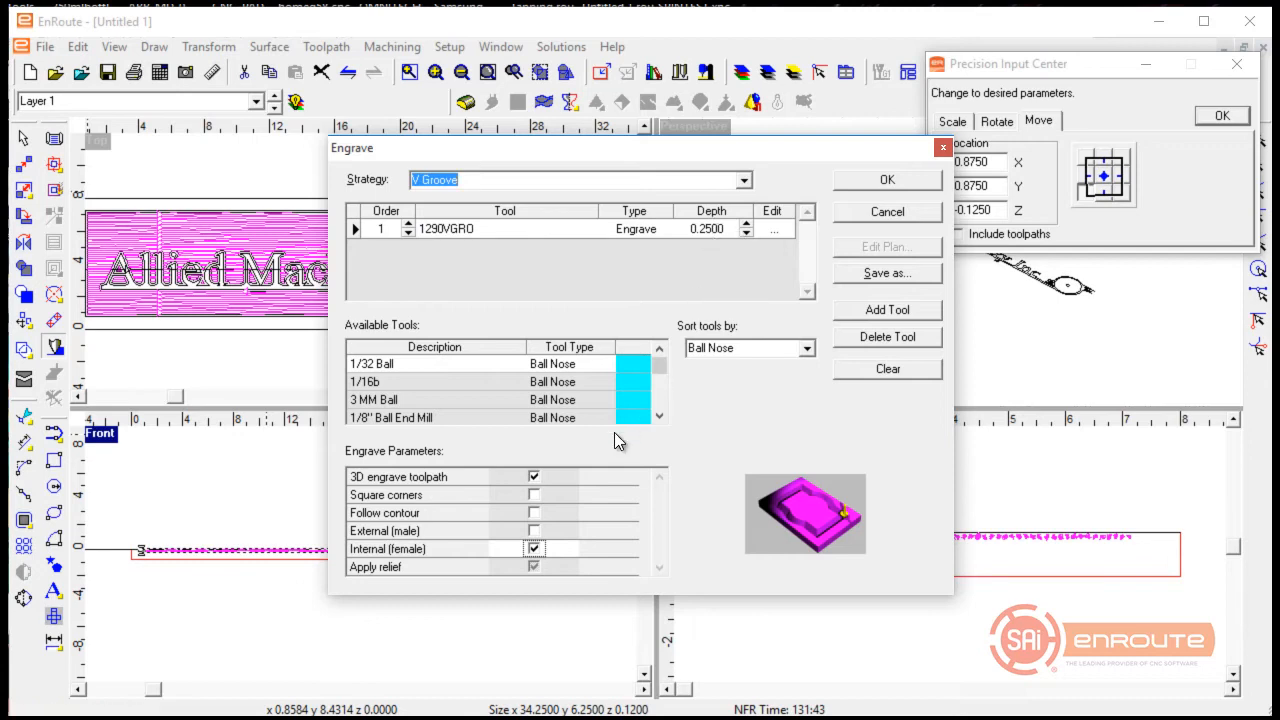
pyautogui.click(538, 513)
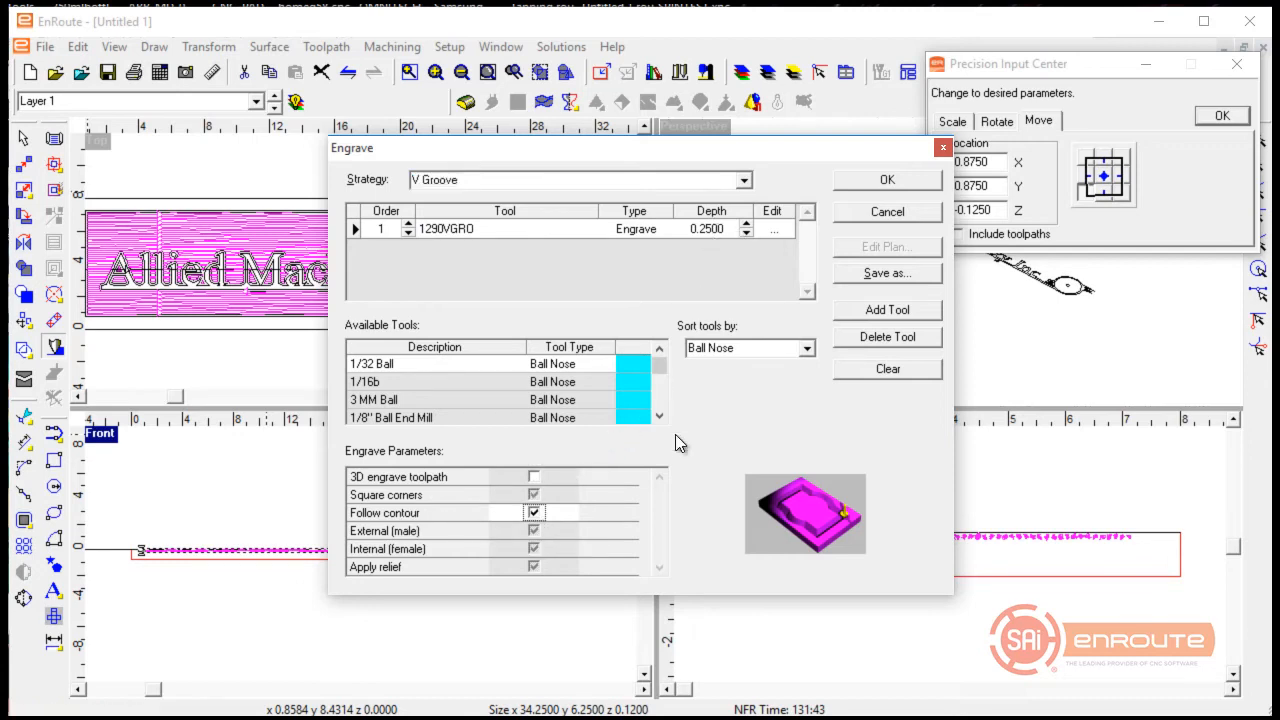
# Set the engraving tool's feed rate to 250 in/min and generate the texture toolpath
pyautogui.click(773, 231)
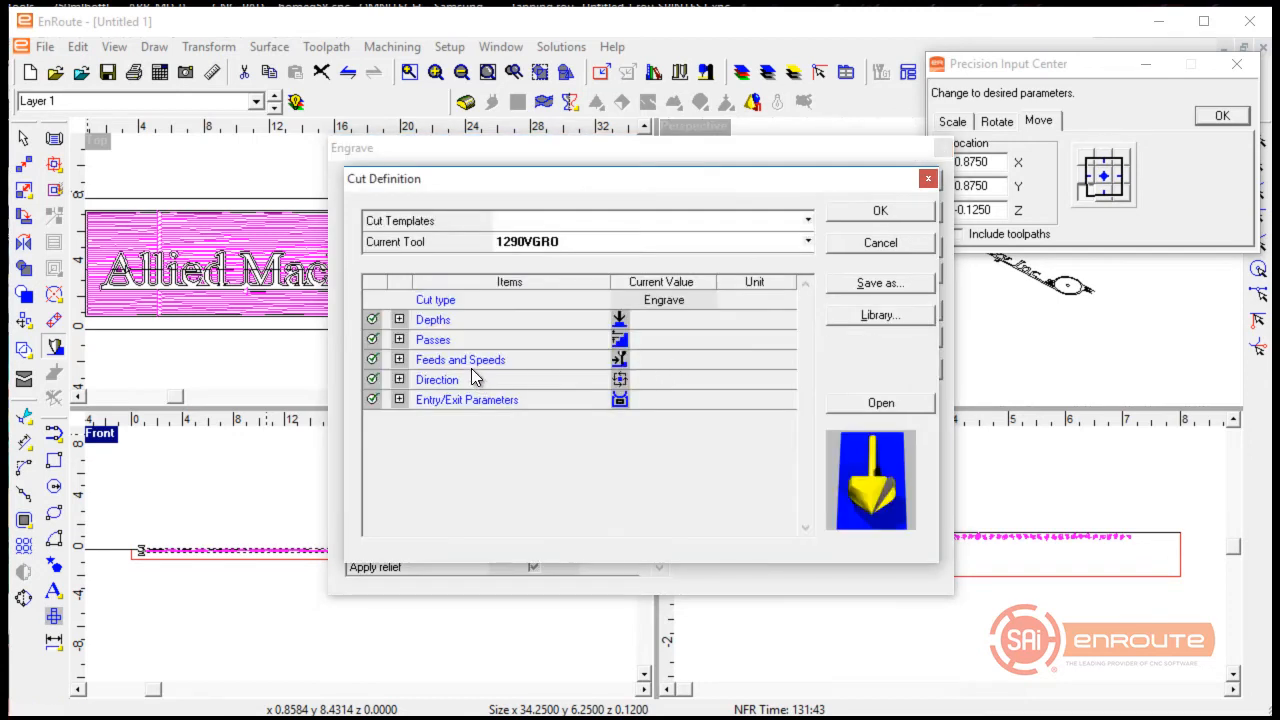
pyautogui.click(400, 360)
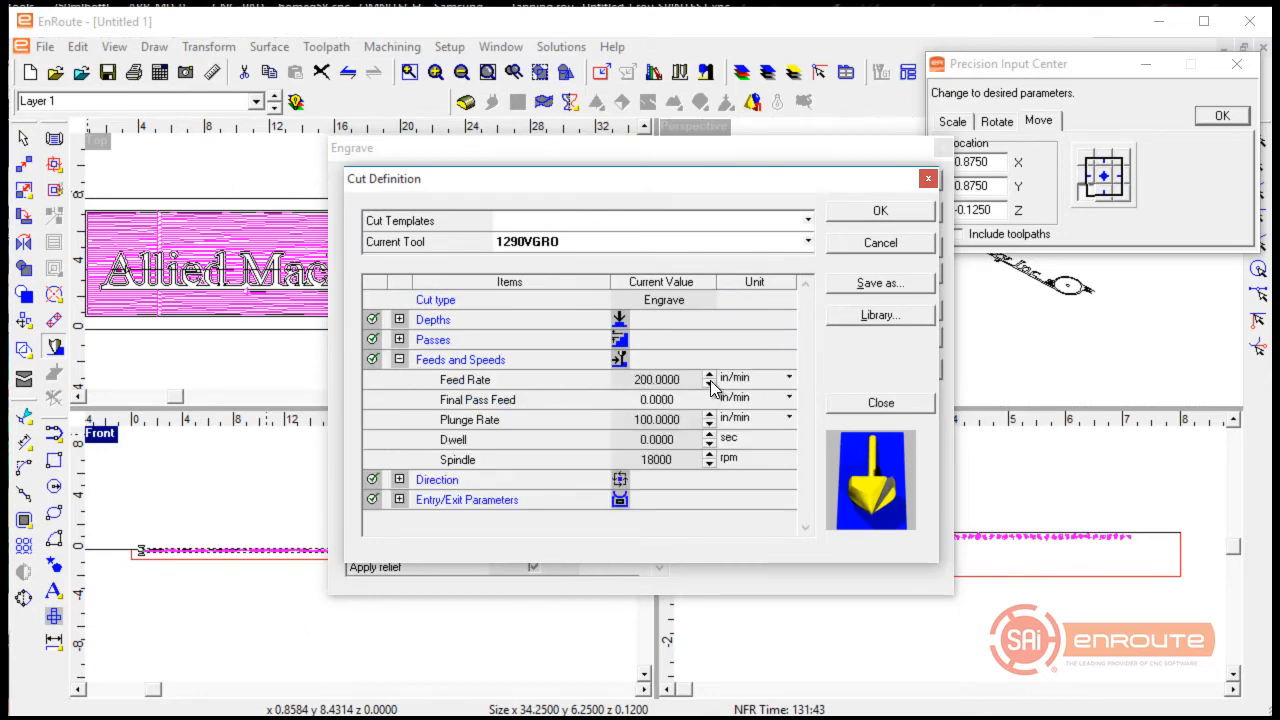
pyautogui.click(880, 211)
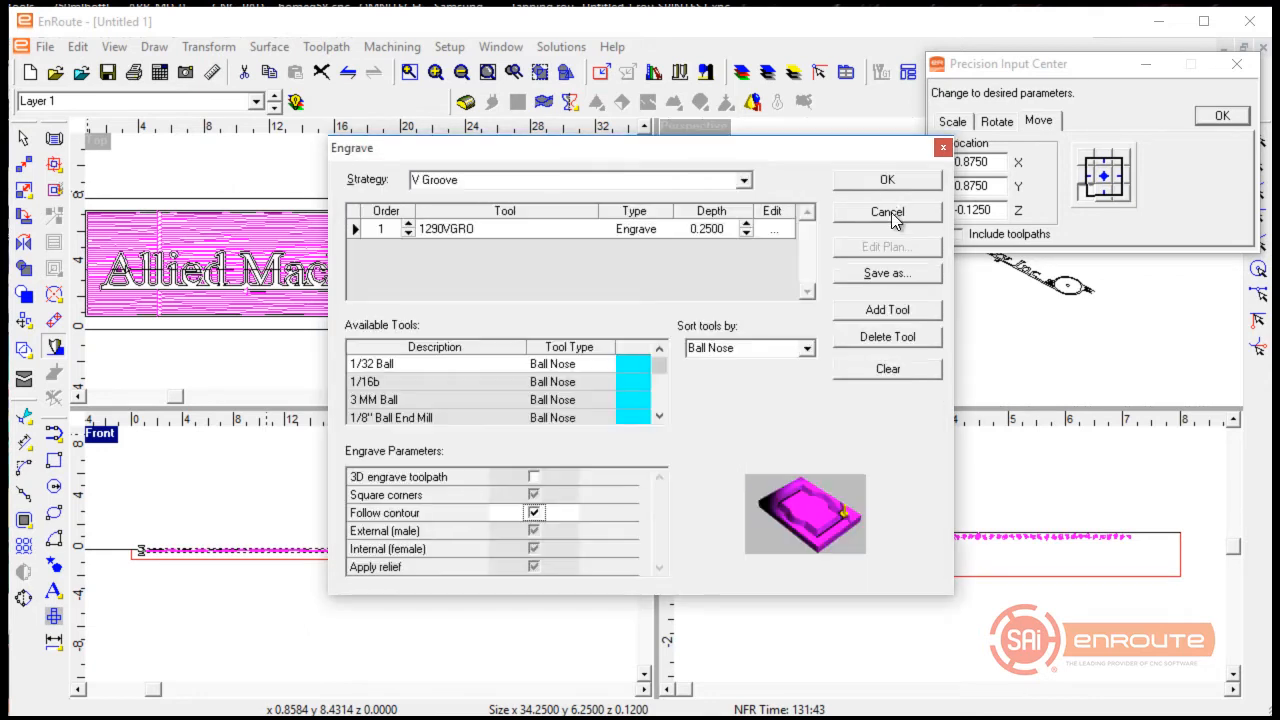
pyautogui.click(763, 232)
pyautogui.click(688, 380)
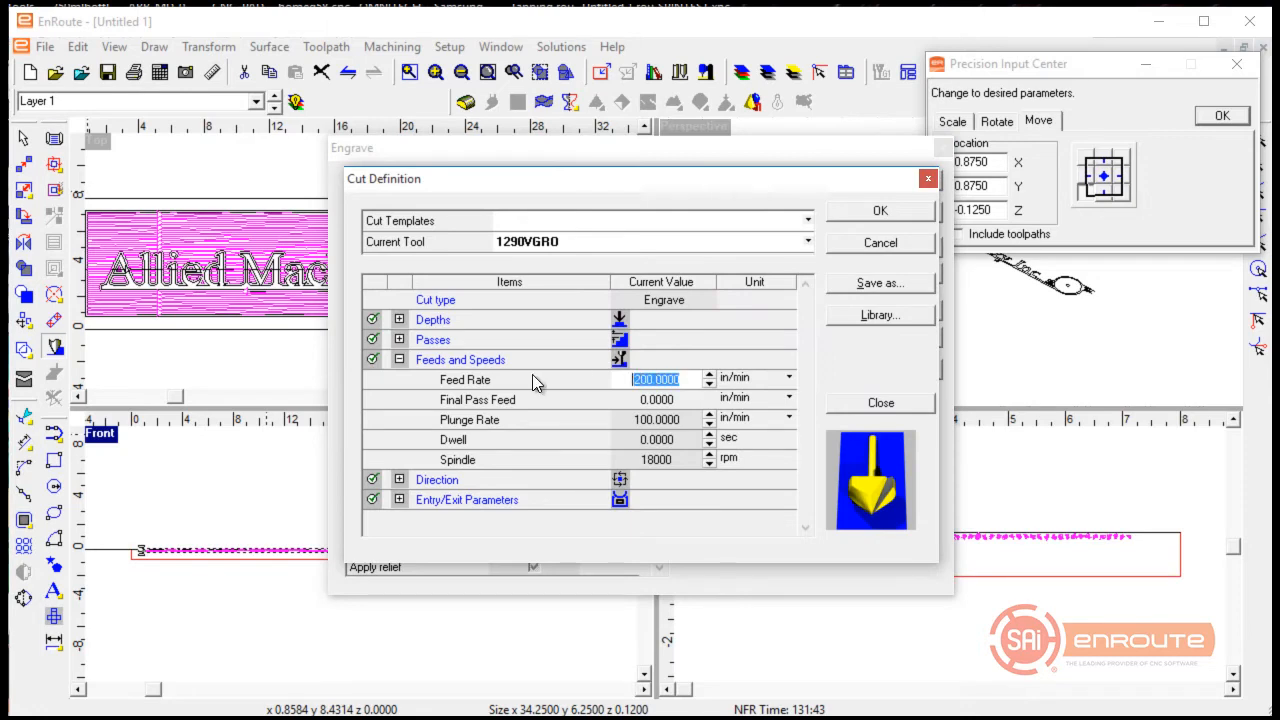
pyautogui.write('4')
pyautogui.press('Tab')
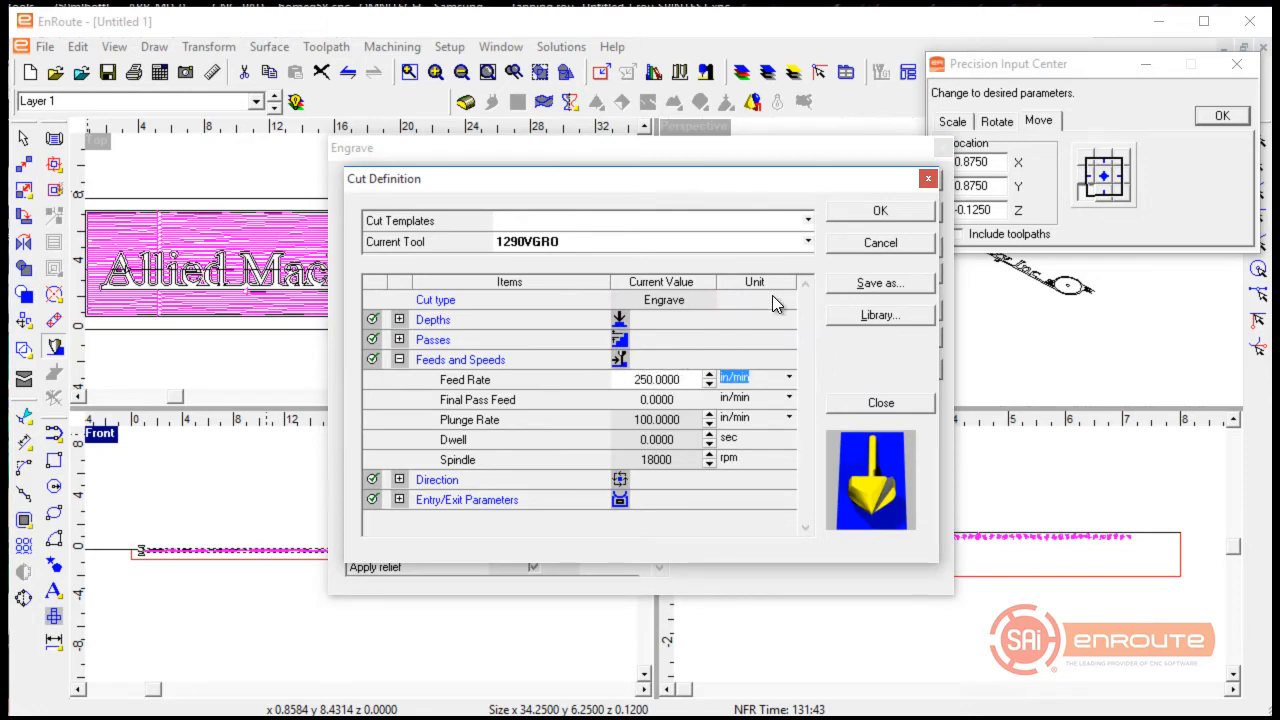
pyautogui.click(878, 211)
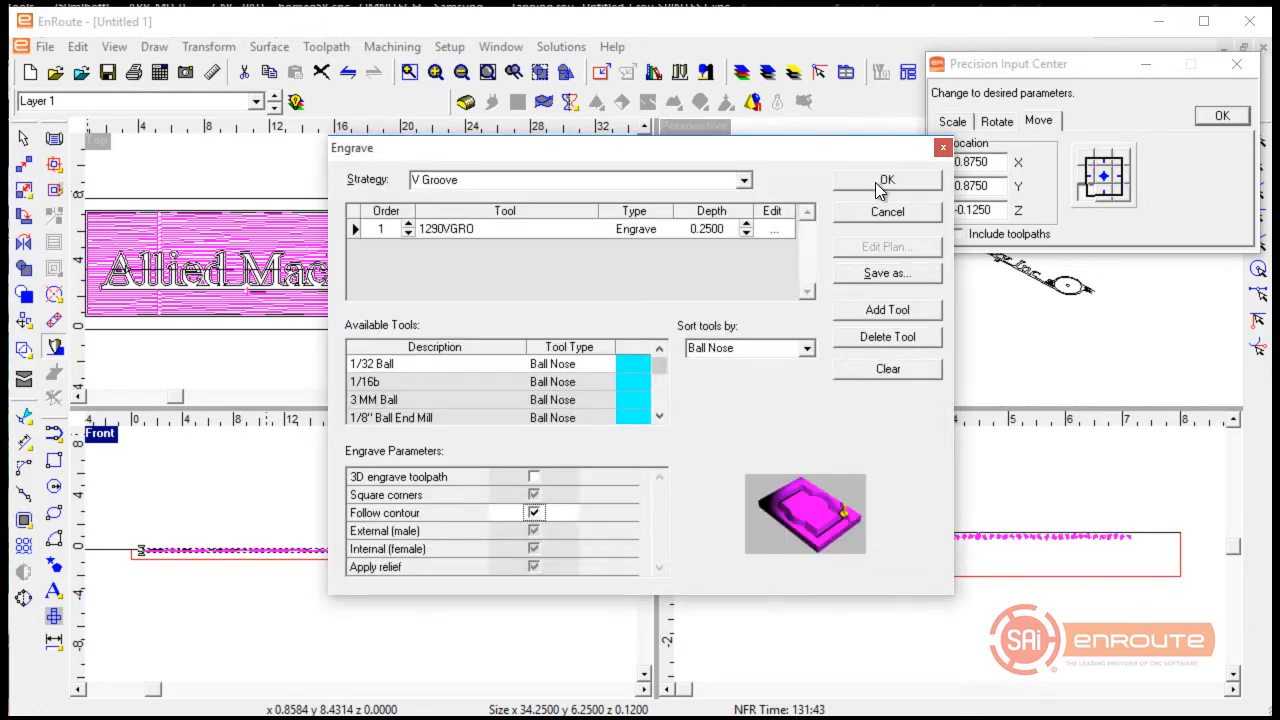
pyautogui.click(882, 182)
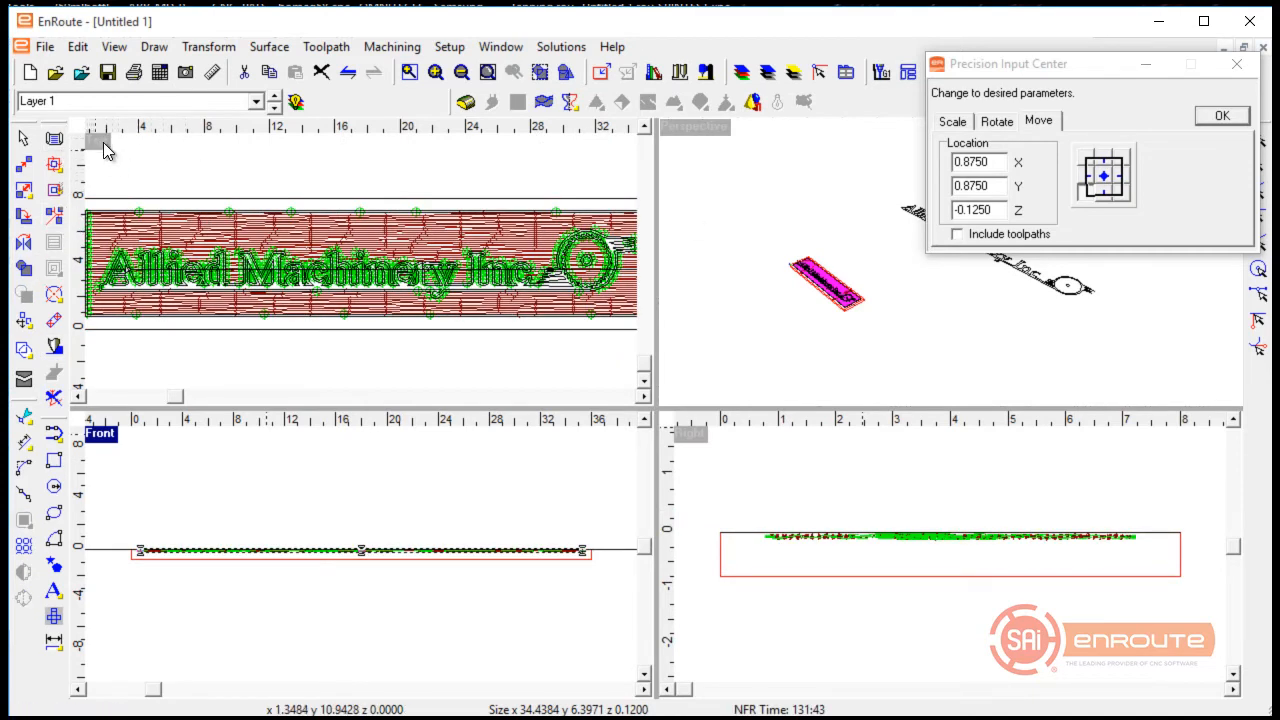
# Select the inner border together with the original lettering and saw blade contours in the Top view
pyautogui.click(107, 150)
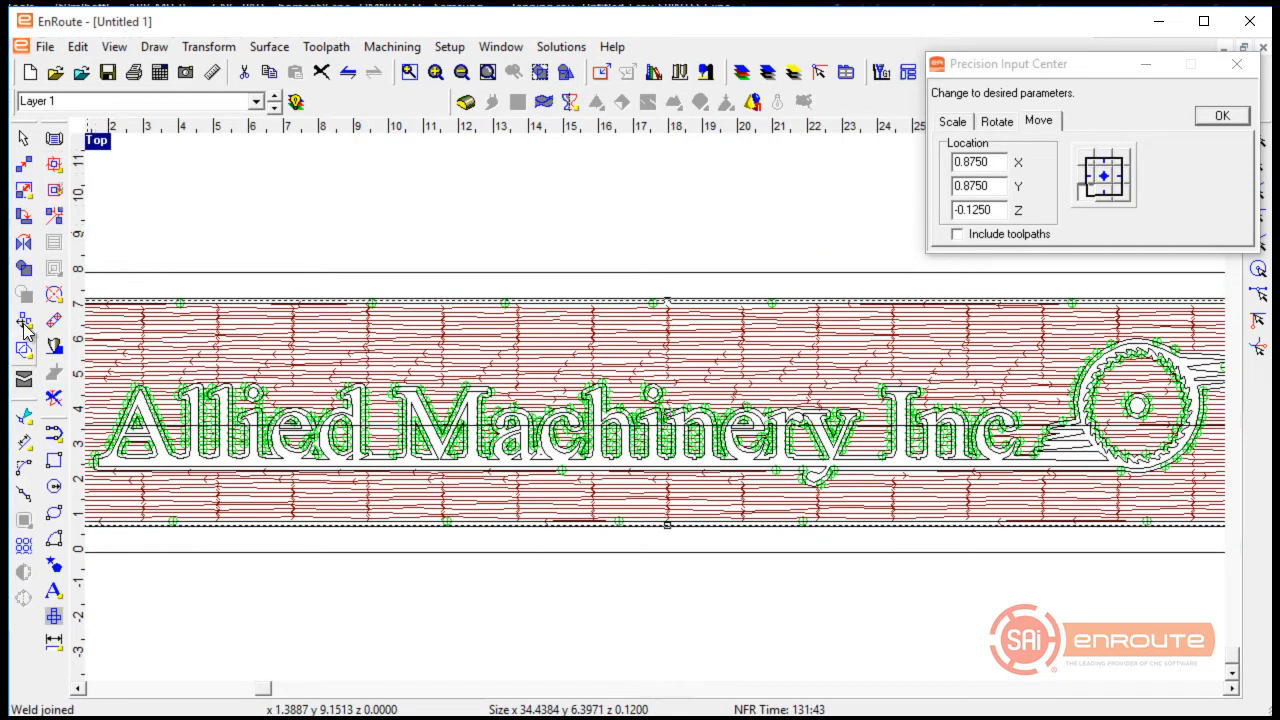
pyautogui.click(290, 338)
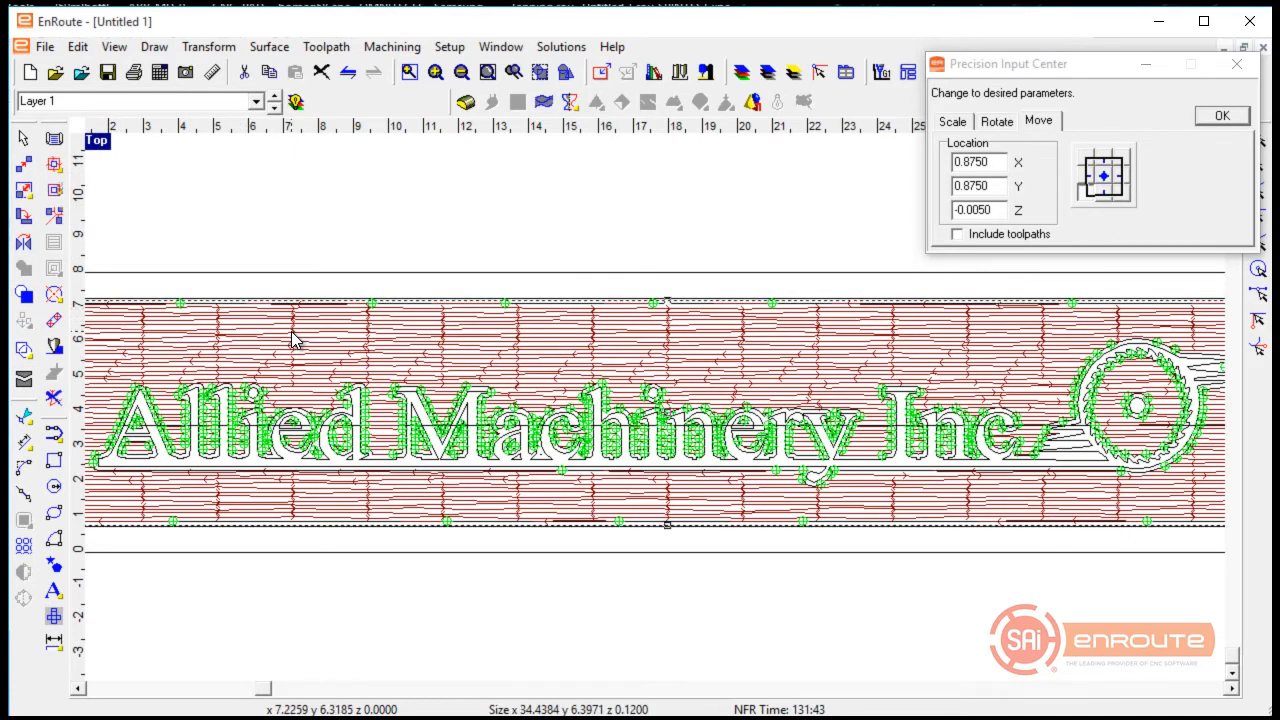
pyautogui.scroll(5, 410, 375)
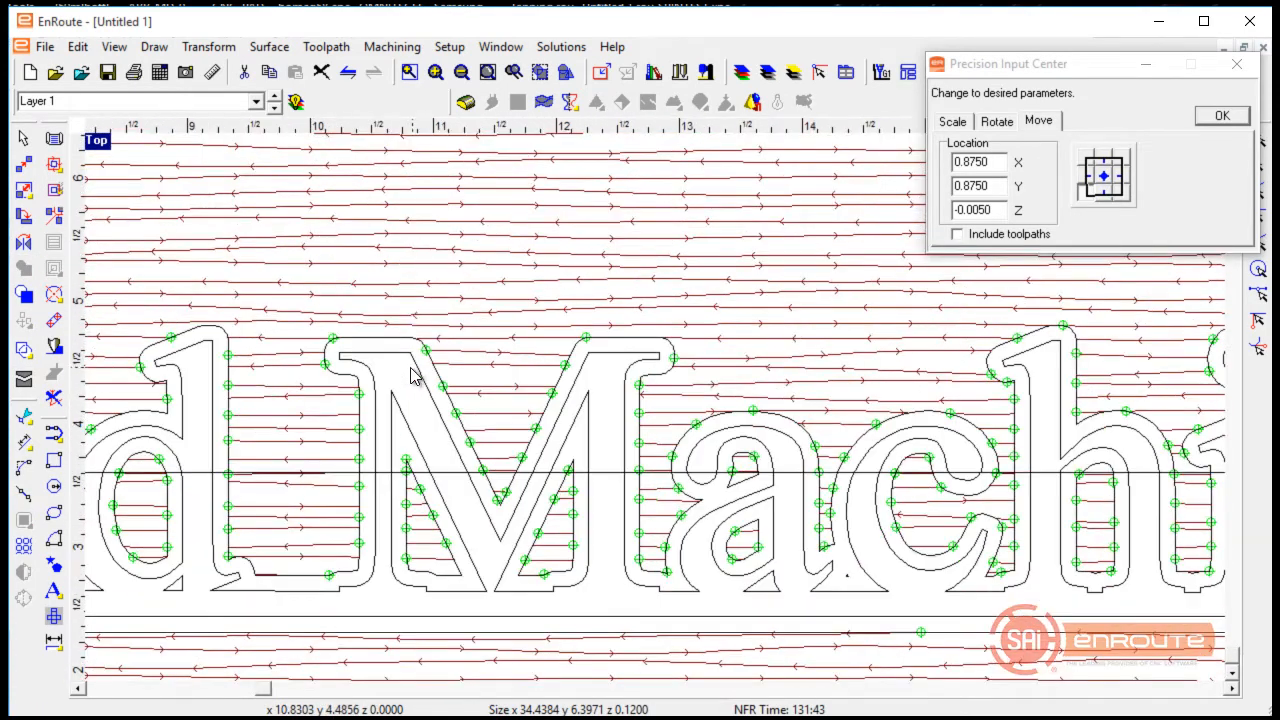
pyautogui.click(391, 354)
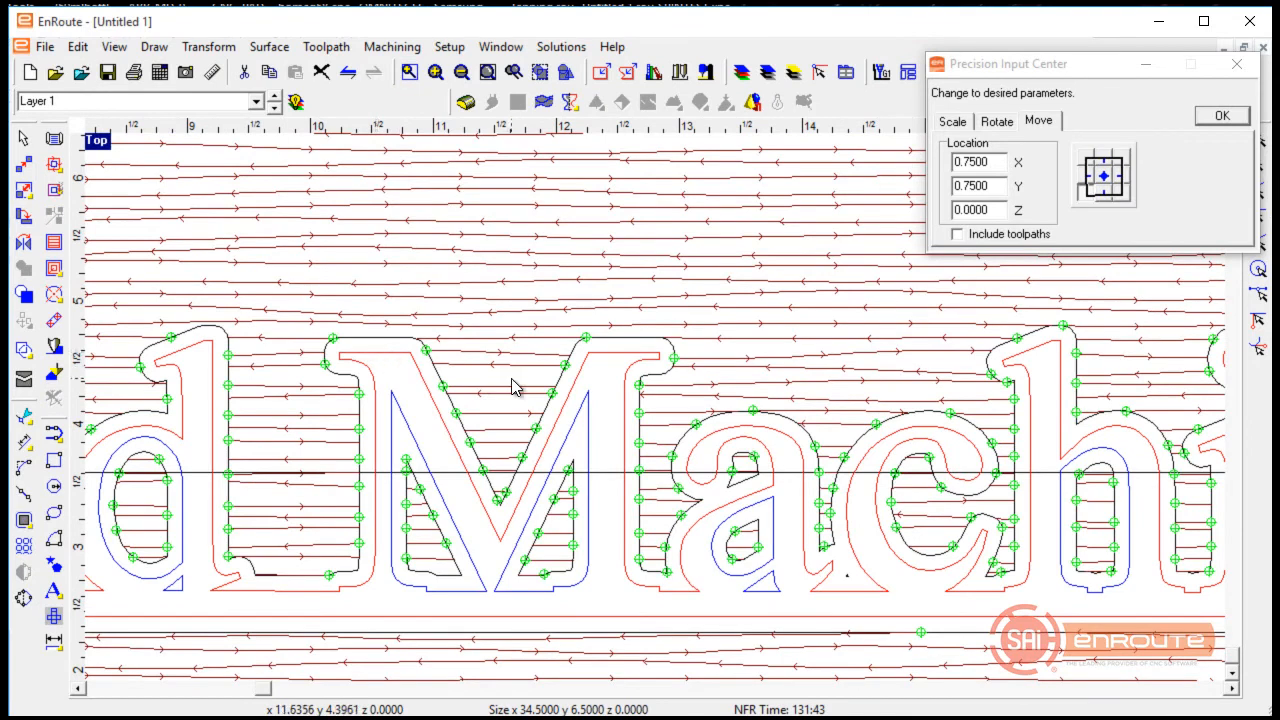
pyautogui.scroll(-2, 510, 388)
pyautogui.scroll(-2, 510, 388)
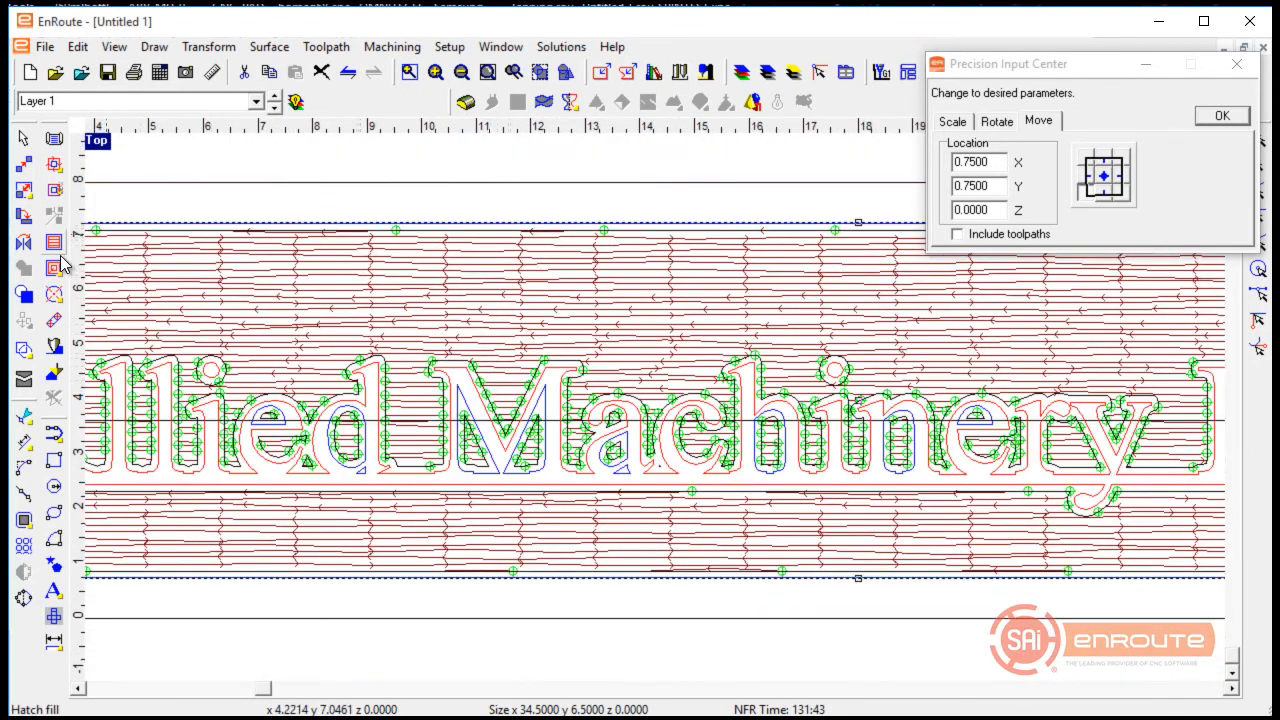
# Engrave the selected border and logo contours with the 1290VGRO tool at 0.125 depth as a 3D engrave toolpath
pyautogui.click(54, 343)
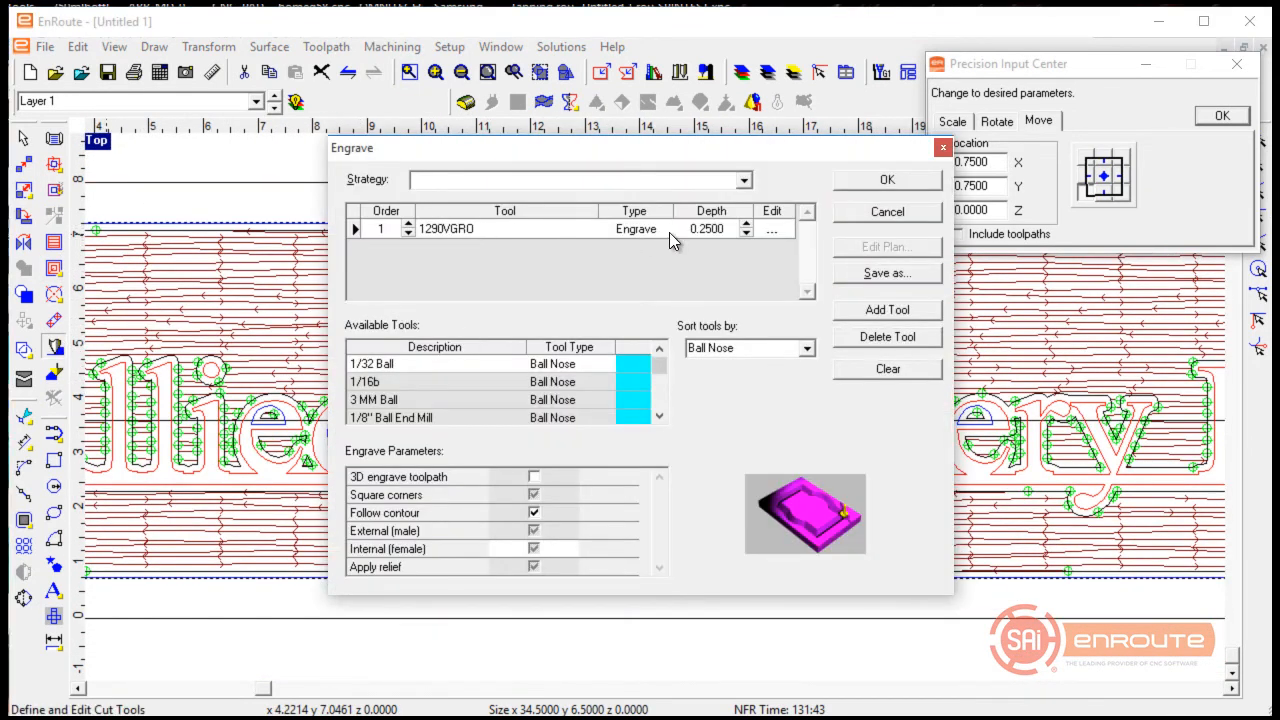
pyautogui.click(726, 229)
pyautogui.write('.125')
pyautogui.press('Return')
pyautogui.click(535, 477)
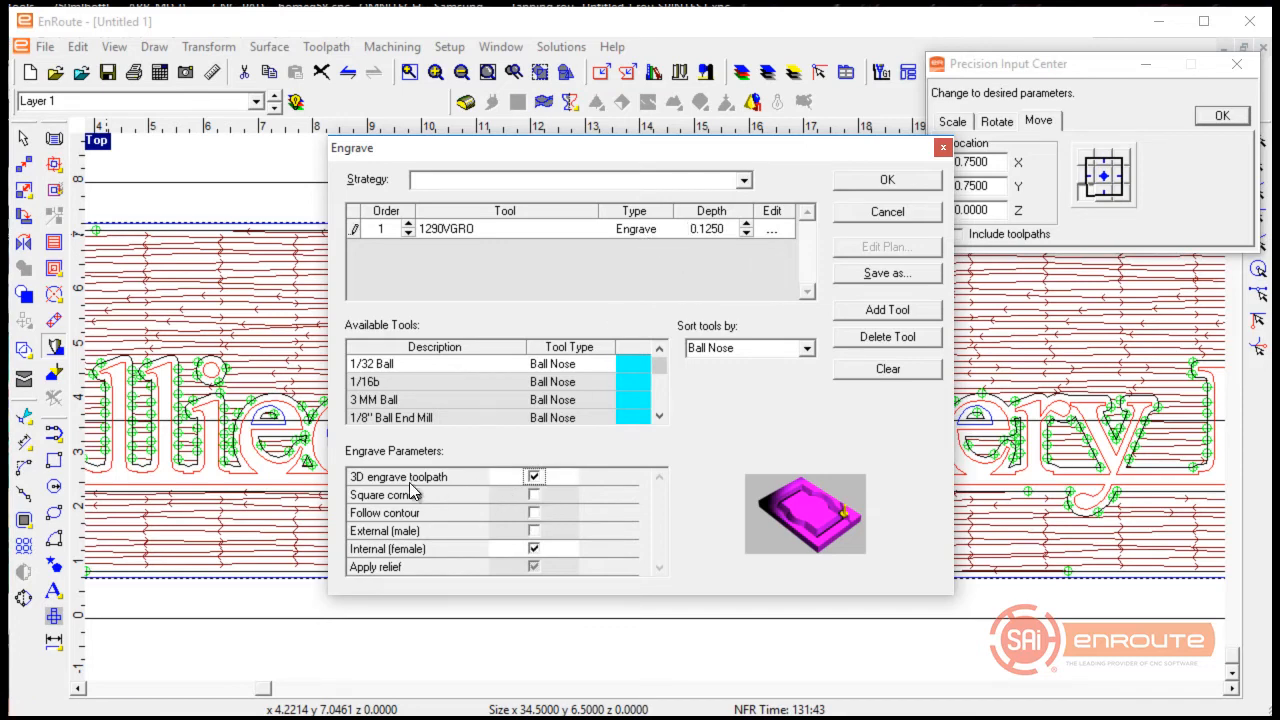
pyautogui.click(887, 182)
pyautogui.scroll(1, 531, 400)
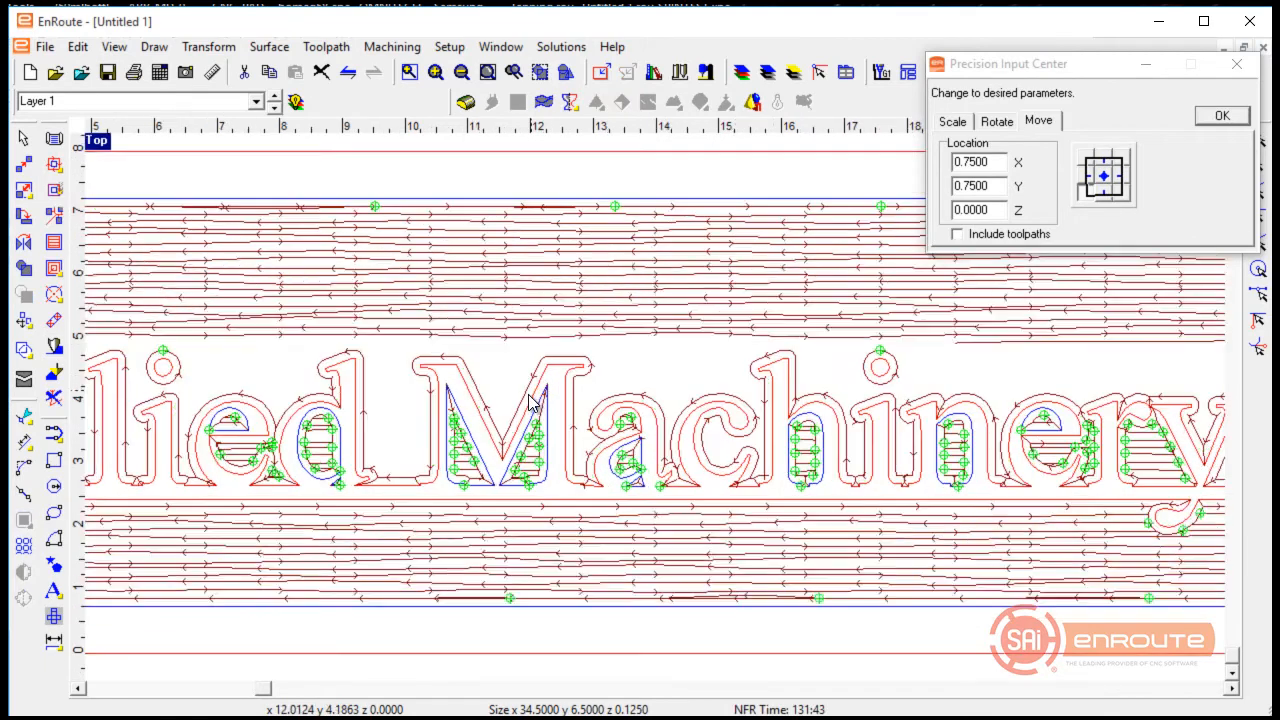
pyautogui.scroll(1, 489, 486)
pyautogui.scroll(-2, 560, 423)
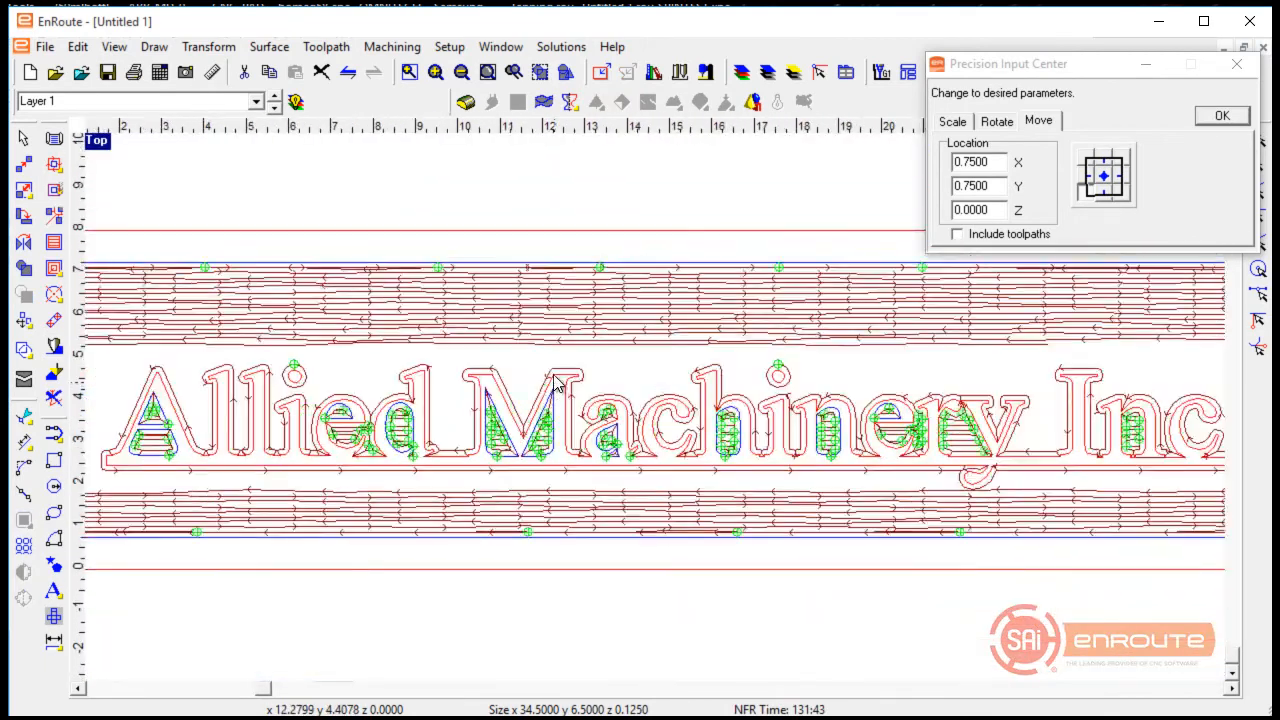
pyautogui.scroll(-1, 555, 384)
# Select the outer 36 x 8 in plate rectangle and run a shaded cutting simulation on it at 50 dpi
pyautogui.click(663, 178)
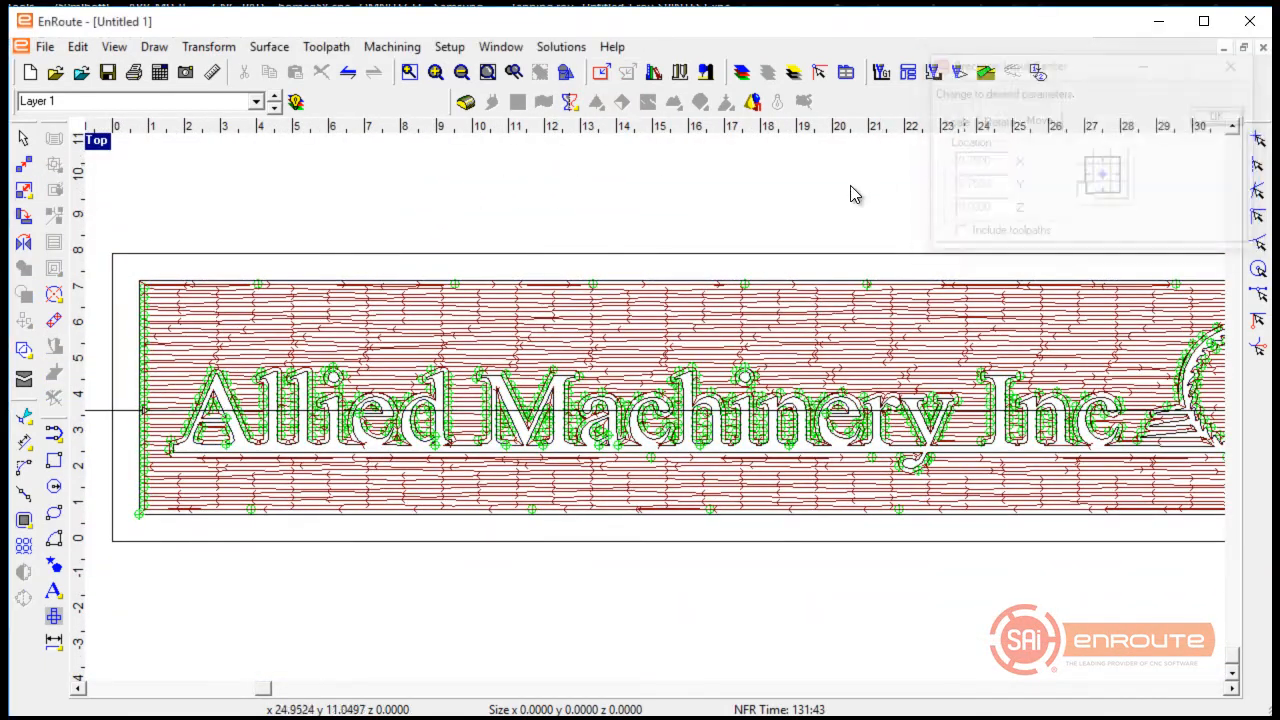
pyautogui.click(745, 255)
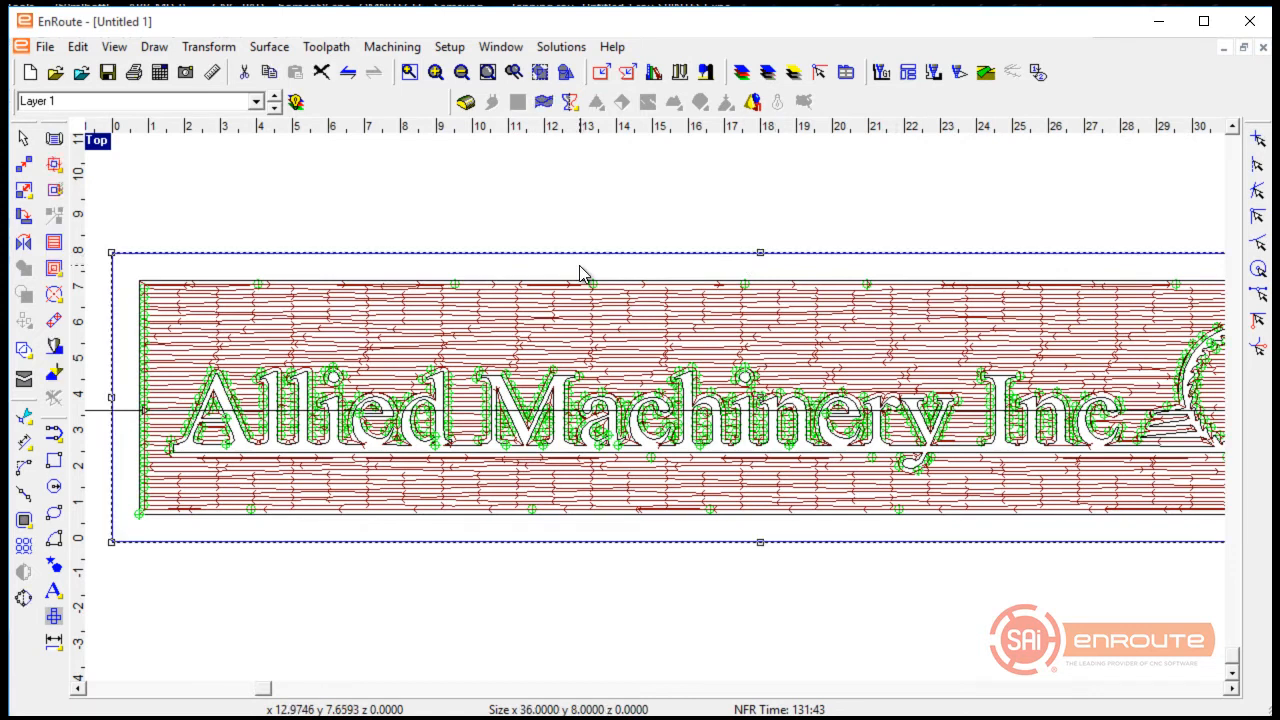
pyautogui.click(986, 72)
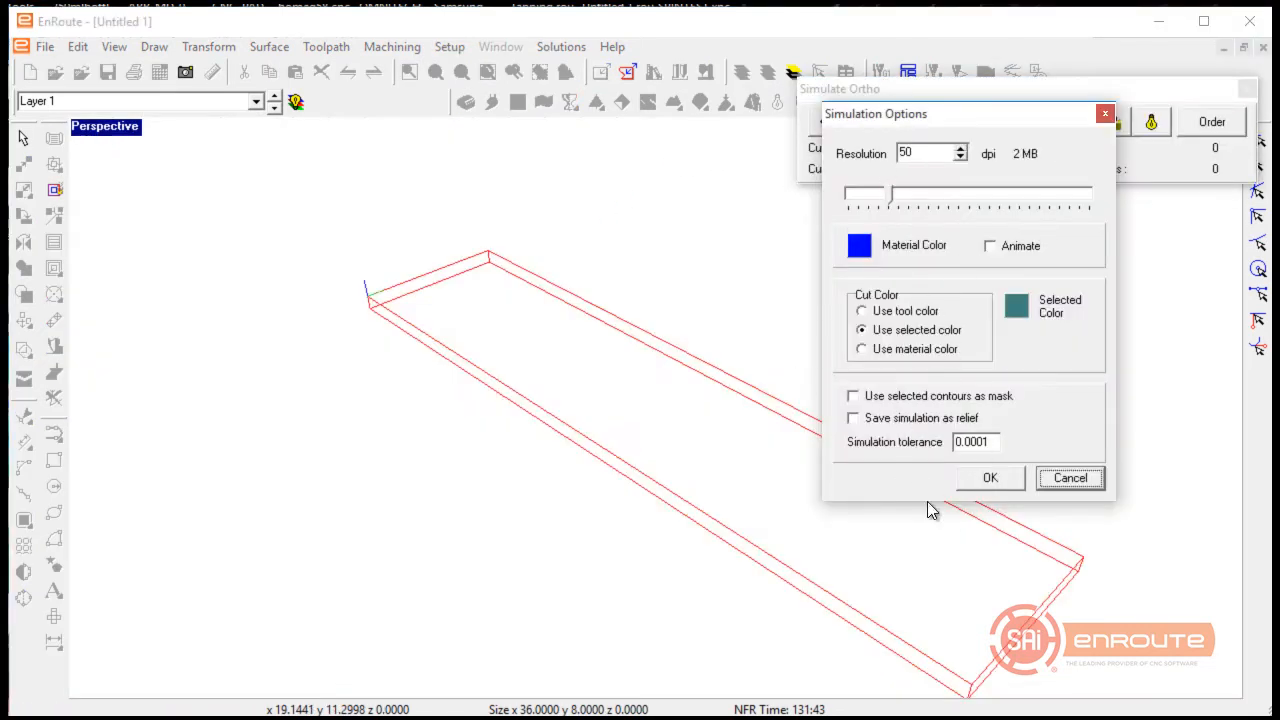
pyautogui.click(985, 478)
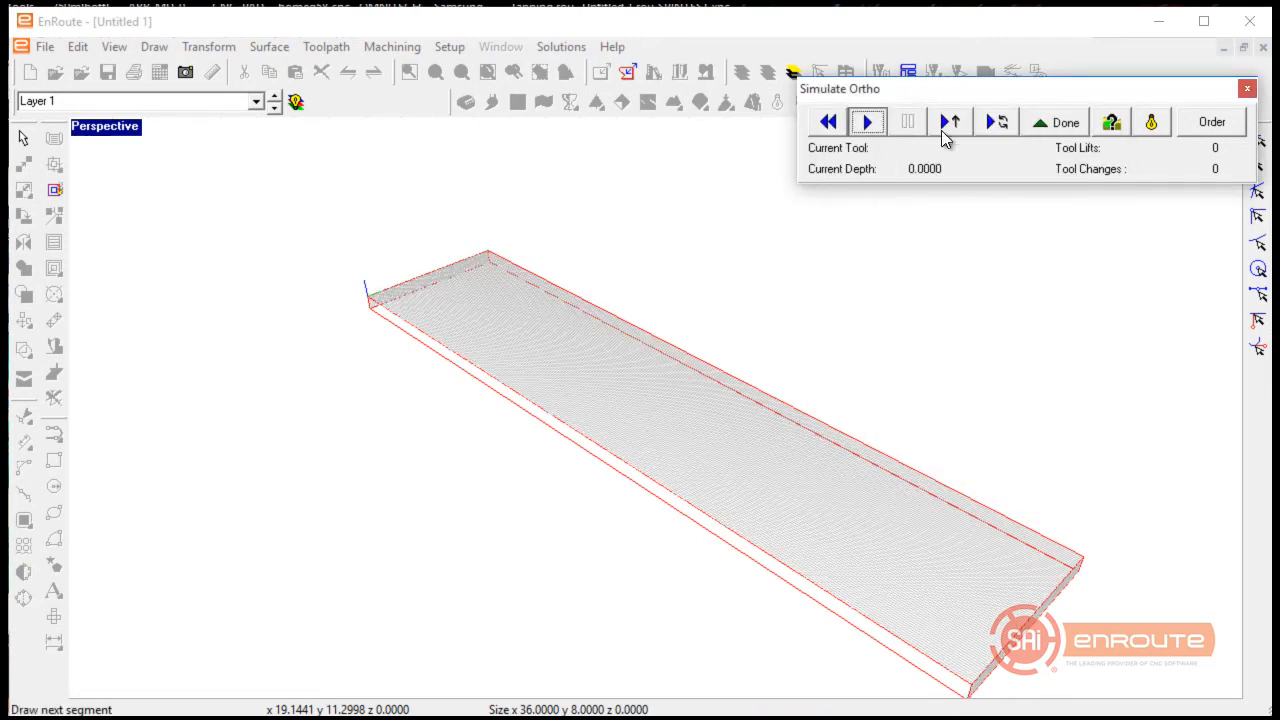
pyautogui.click(1153, 122)
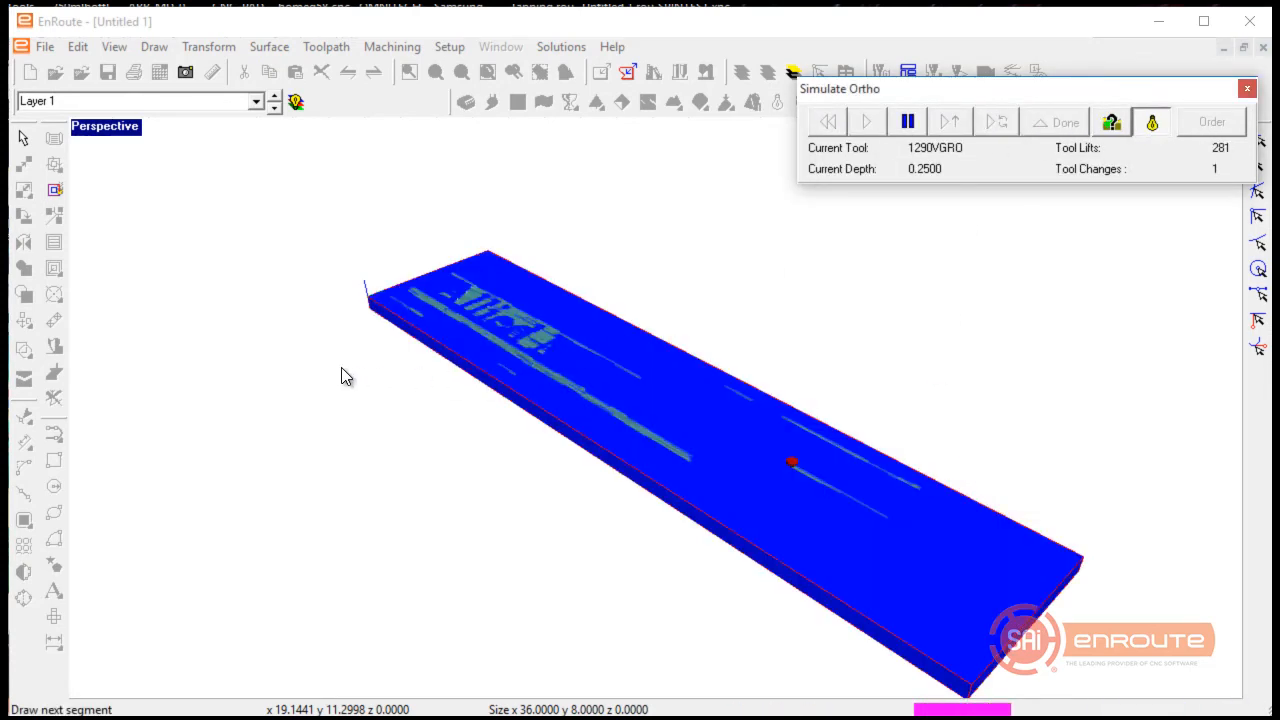
# Examine the simulated wood-grain background, lettering and saw blade in 3D from several angles and distances
pyautogui.moveTo(695, 492); pyautogui.dragTo(922, 545, button='middle')
pyautogui.scroll(3, 713, 497)
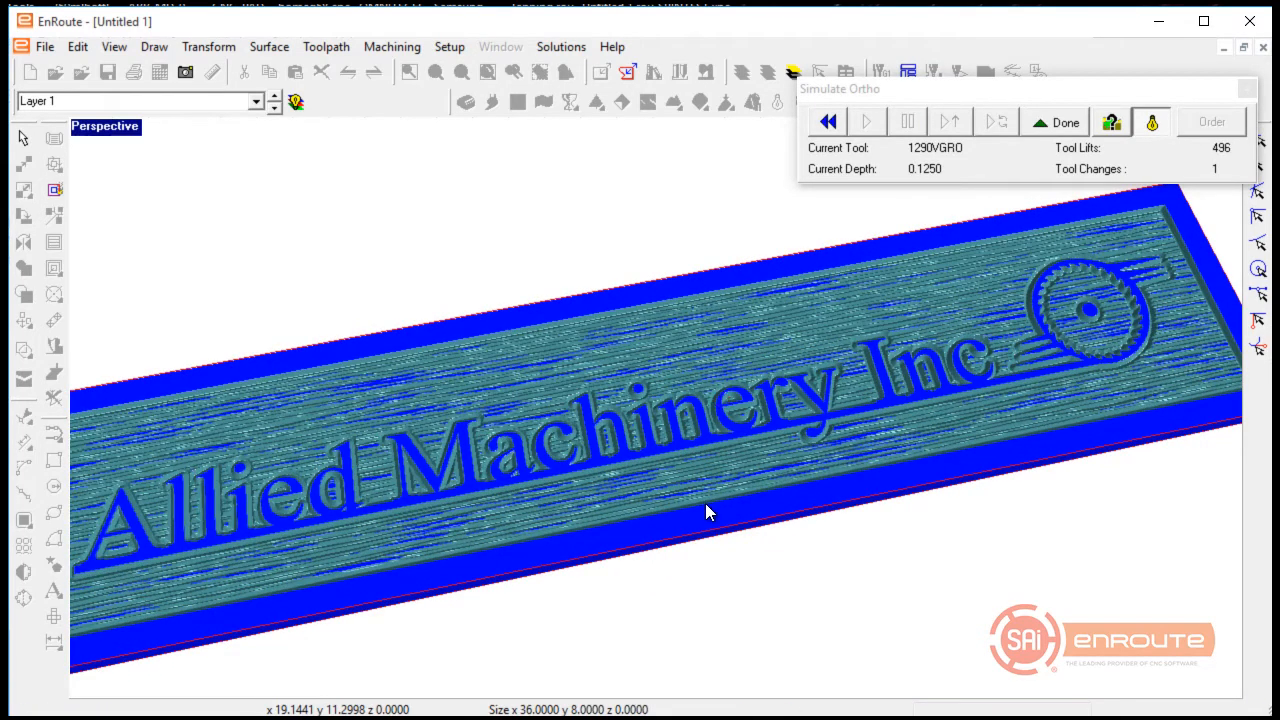
pyautogui.scroll(2, 850, 519)
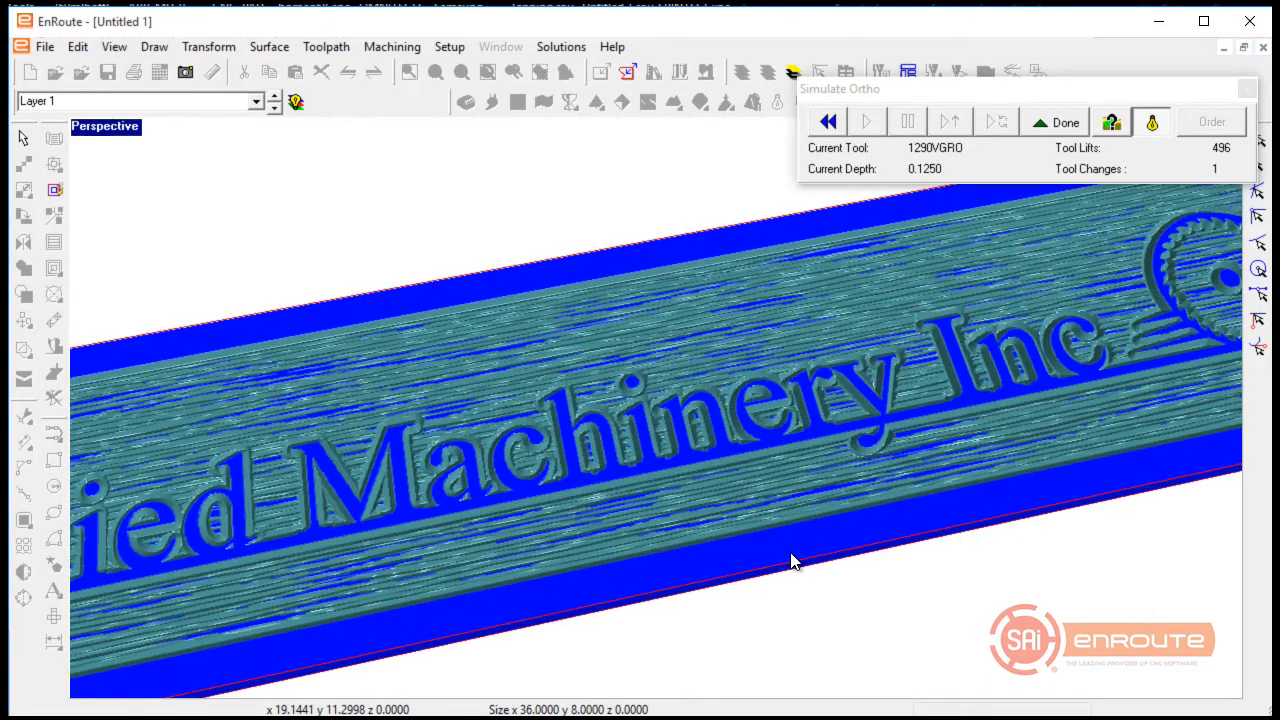
pyautogui.scroll(1, 746, 605)
pyautogui.moveTo(804, 594); pyautogui.dragTo(806, 594, button='middle')
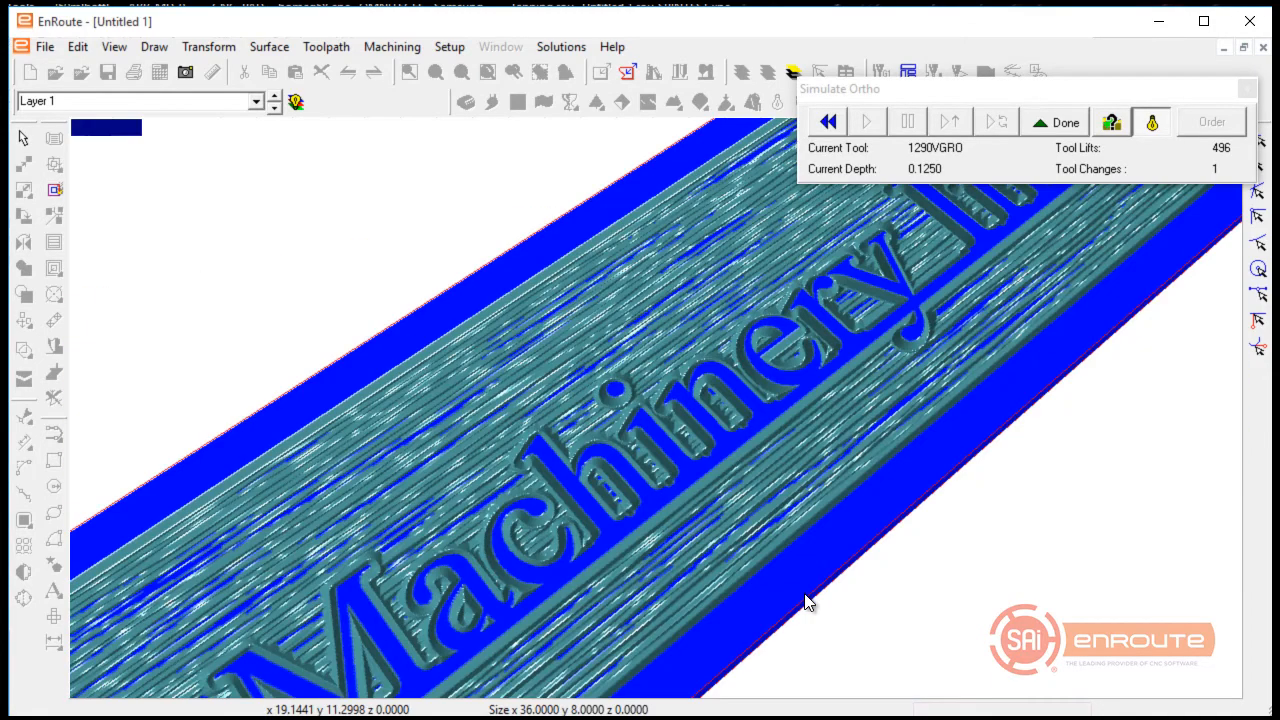
pyautogui.scroll(-2, 648, 576)
pyautogui.scroll(-1, 648, 576)
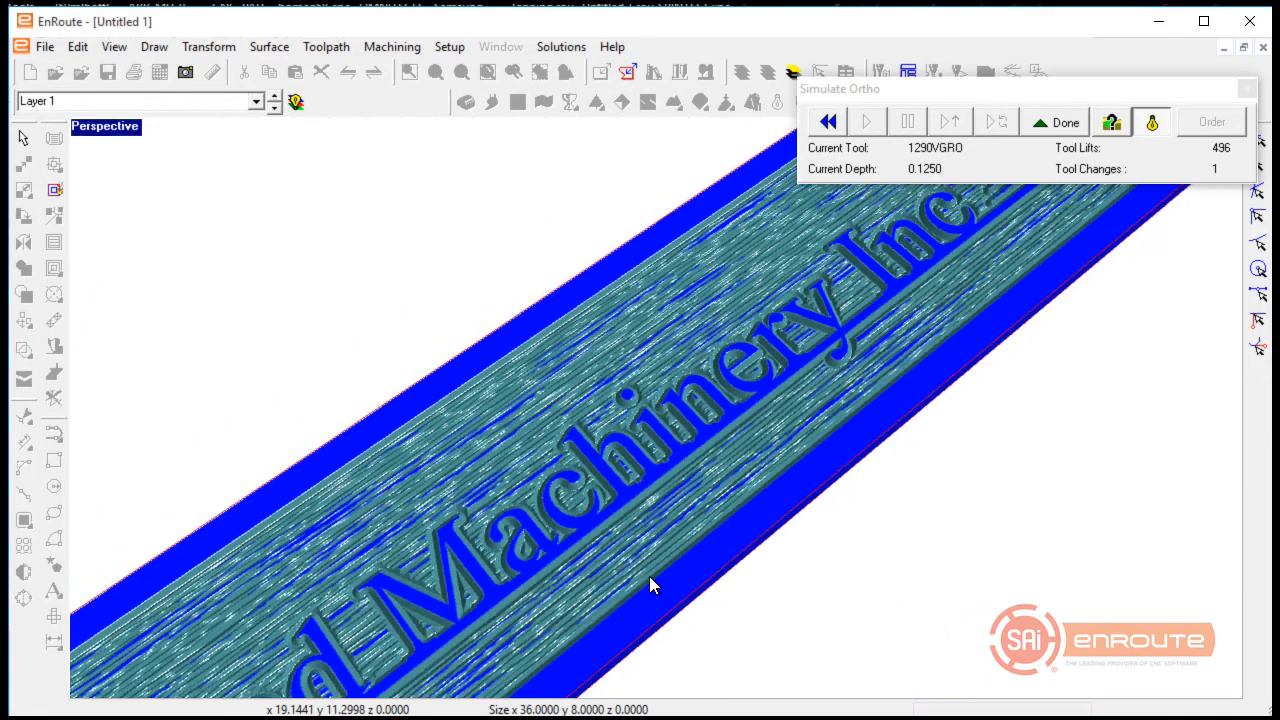
pyautogui.moveTo(474, 585); pyautogui.dragTo(572, 497, button='middle')
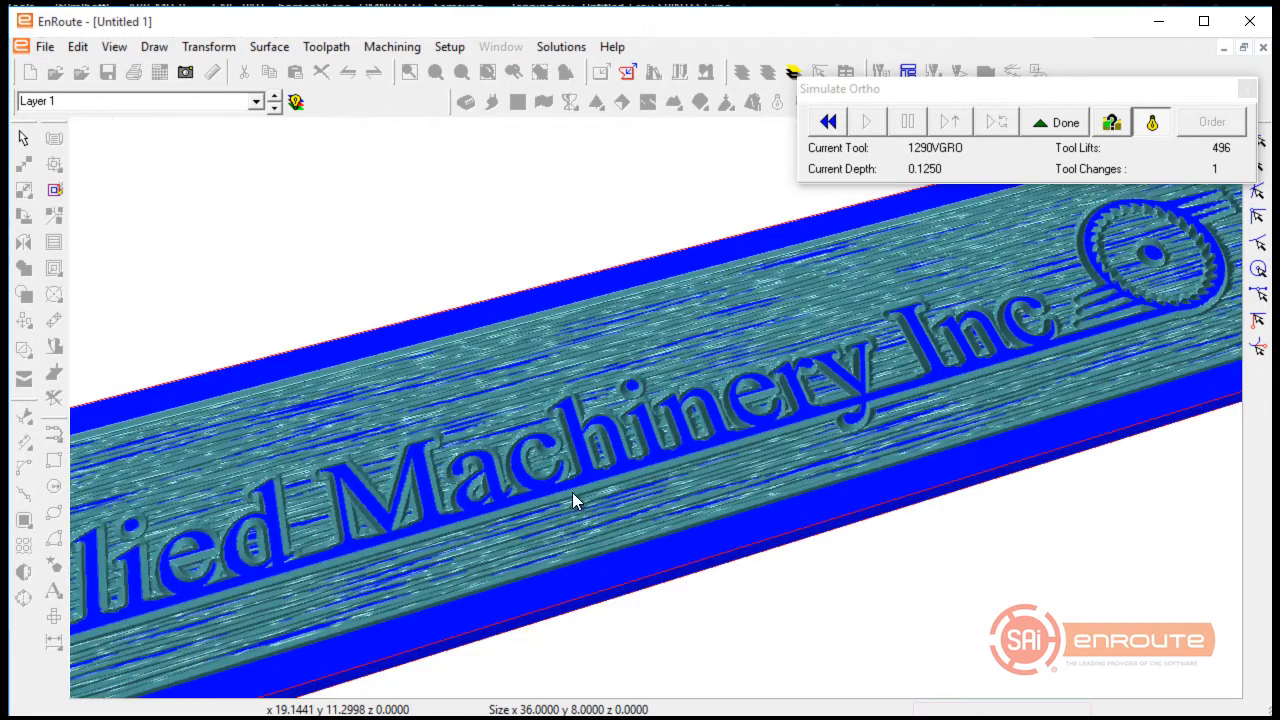
# Finish the cutting simulation and select the outer 36 x 8 in plate rectangle in the Top view
pyautogui.click(1062, 124)
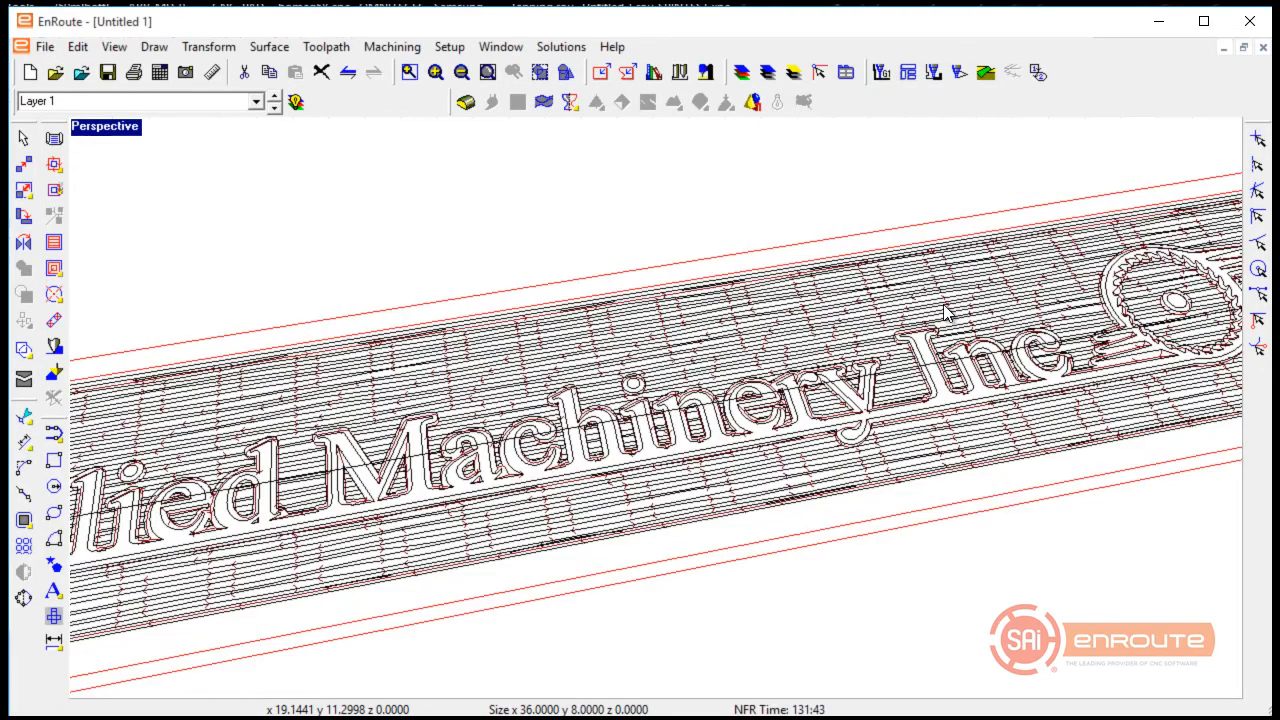
pyautogui.press('F2')
pyautogui.click(479, 609)
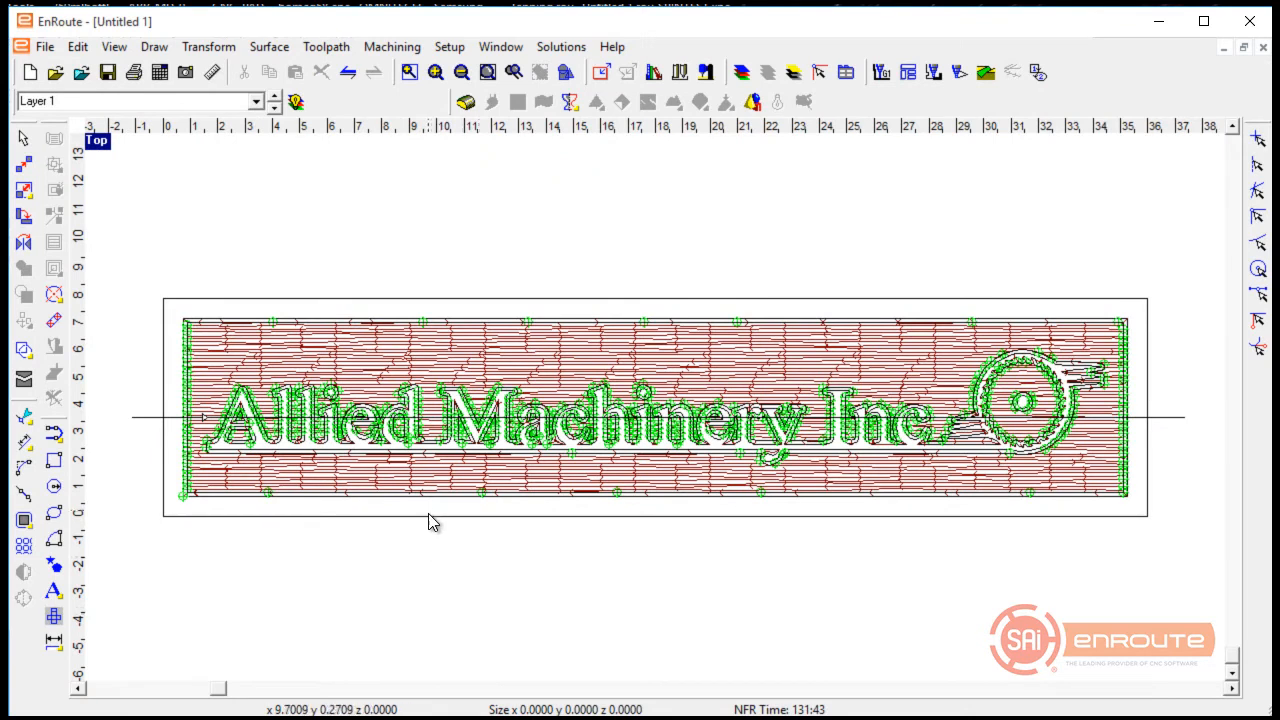
pyautogui.click(430, 517)
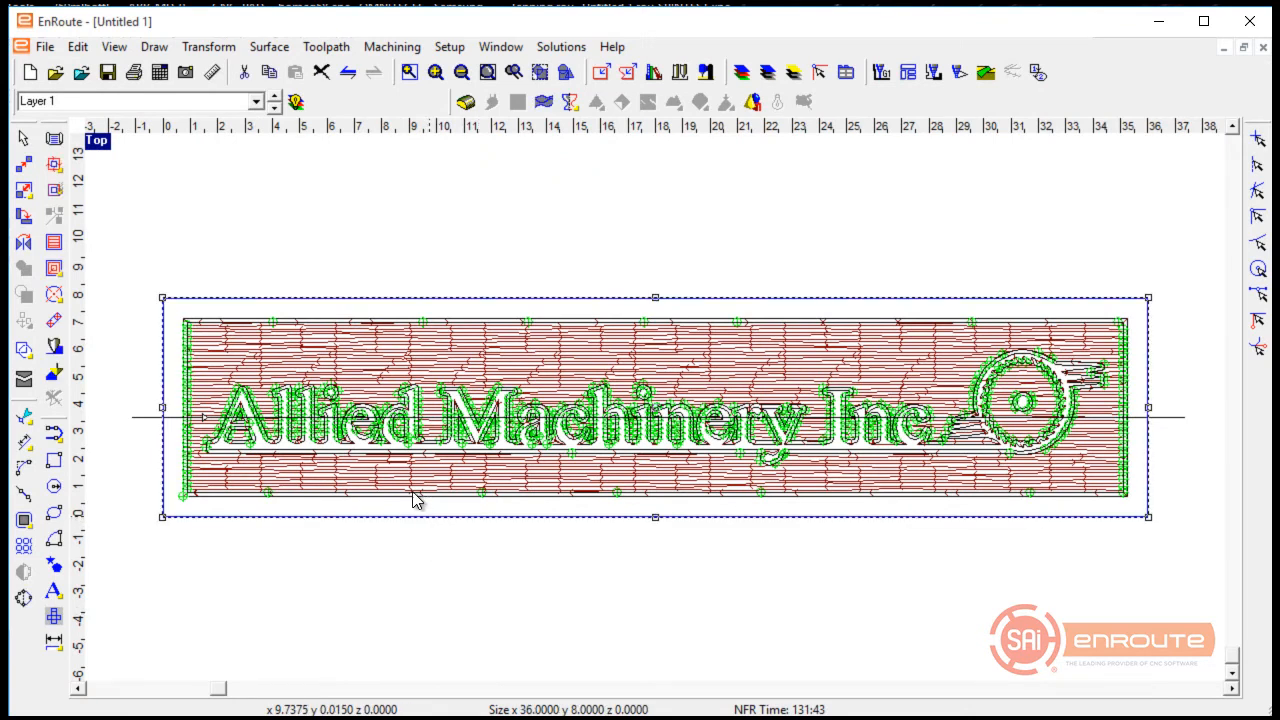
# Start a routing offset on the selected outer rectangle and limit the available tools to end mills
pyautogui.click(322, 52)
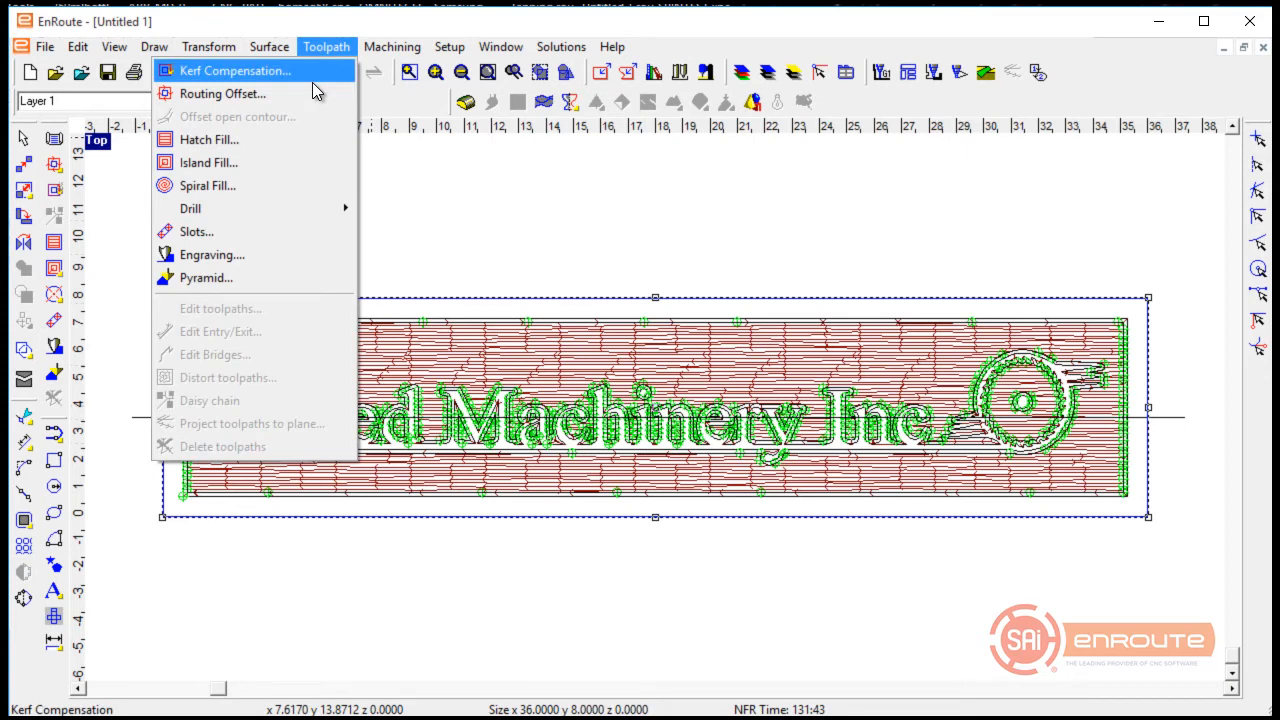
pyautogui.click(312, 91)
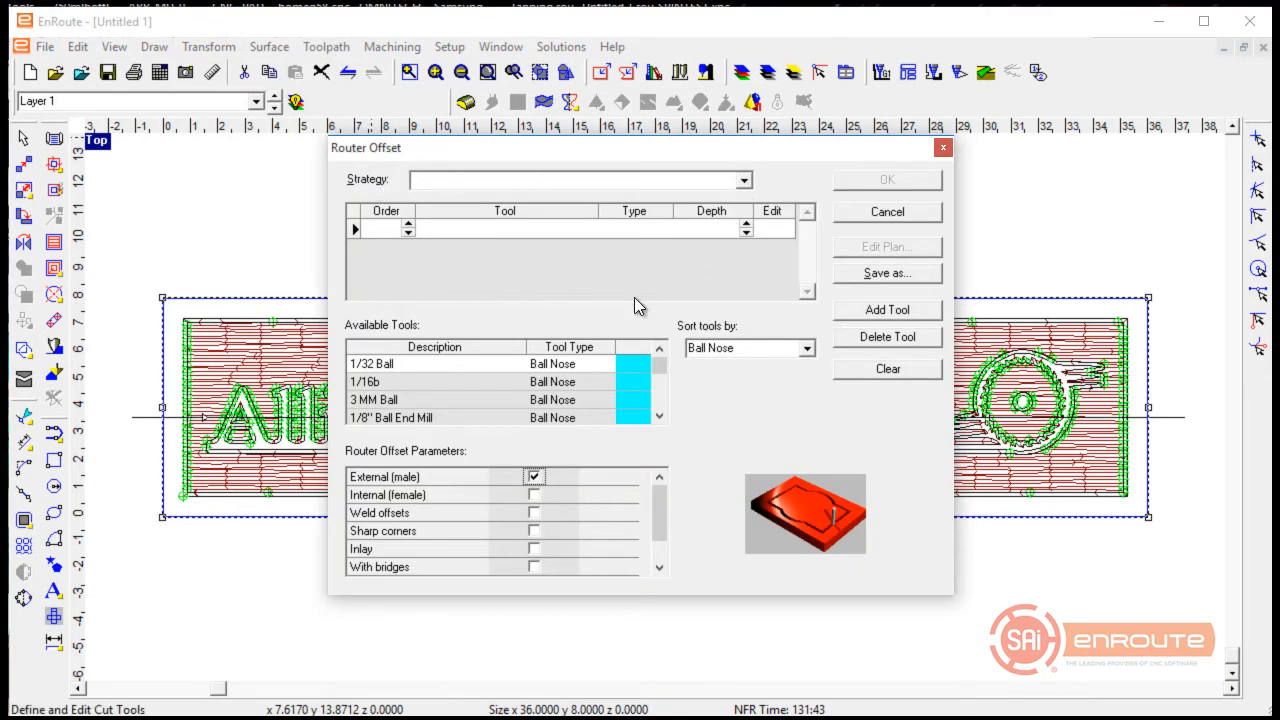
pyautogui.click(806, 348)
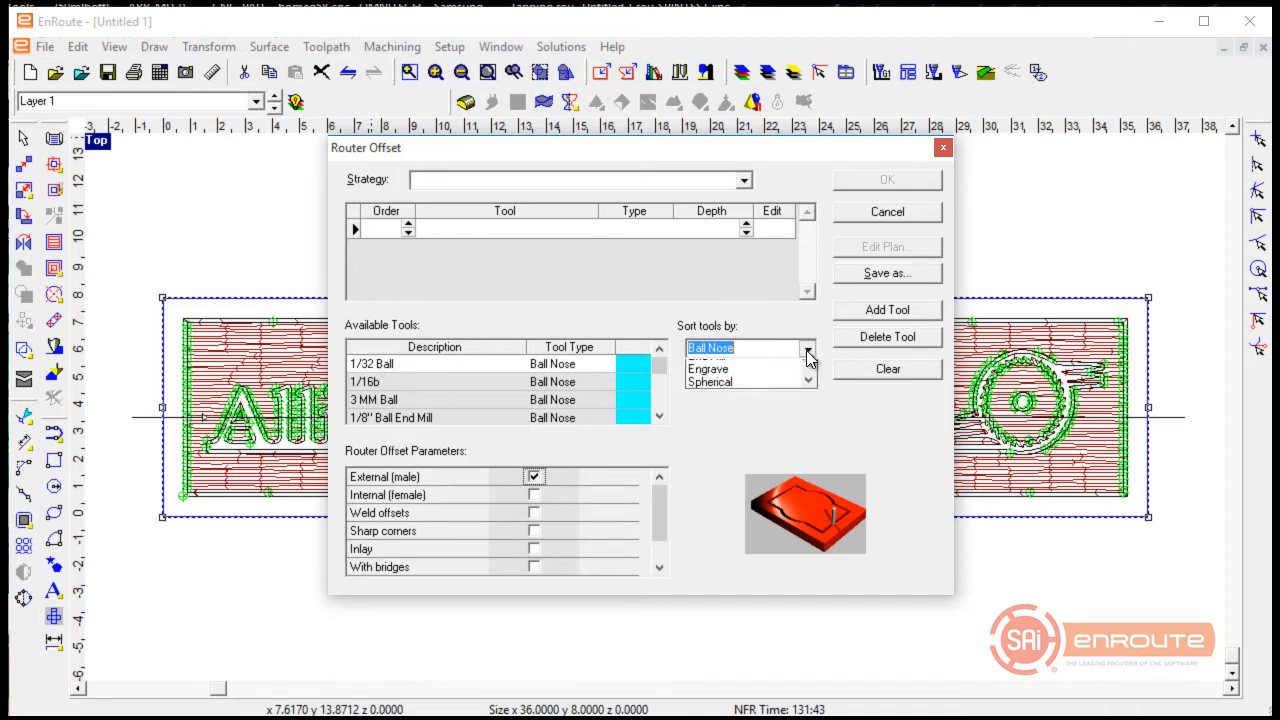
pyautogui.click(746, 430)
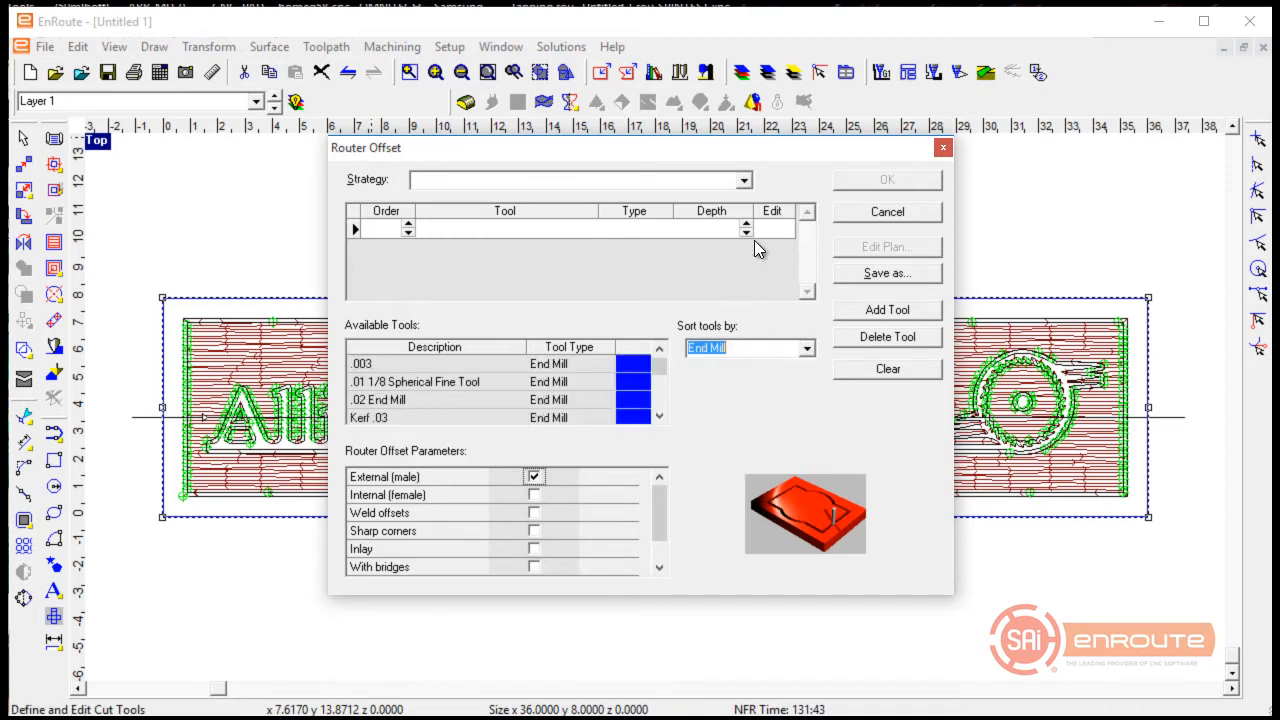
# Load the Cut Out 3/8 End Mill strategy for the offset and set its depth to 0.75
pyautogui.click(744, 180)
pyautogui.click(684, 207)
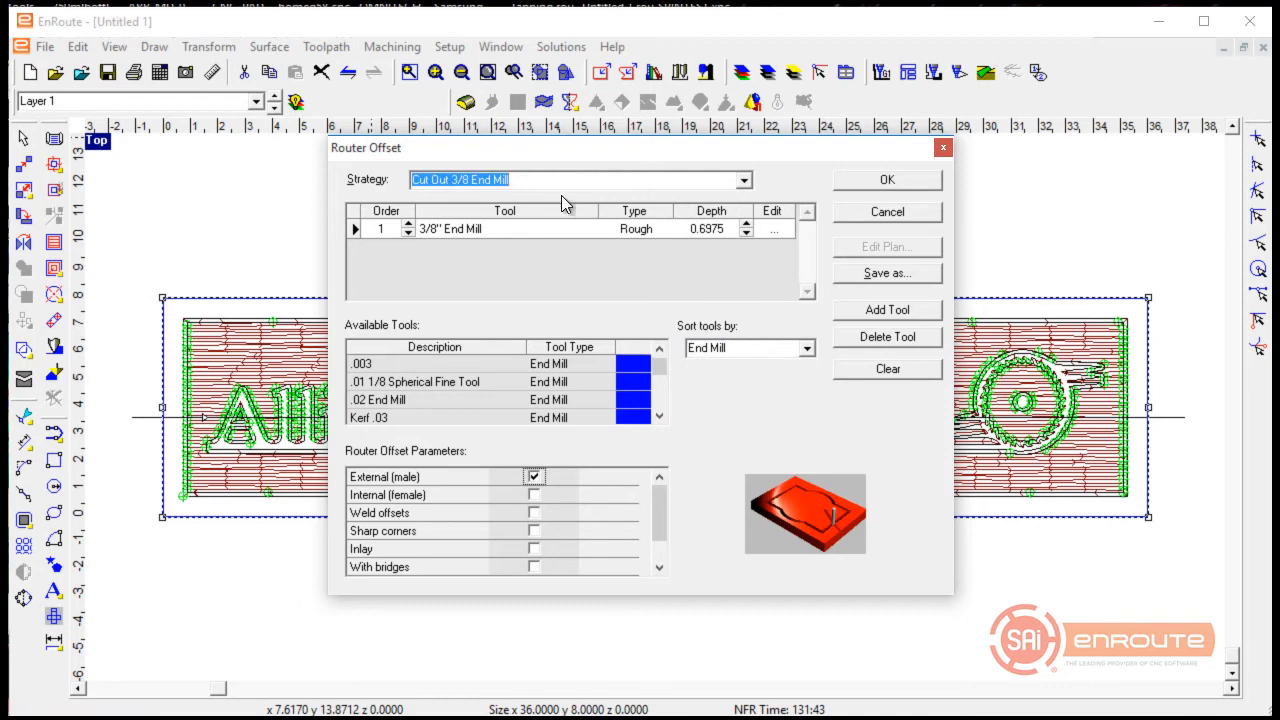
pyautogui.click(726, 224)
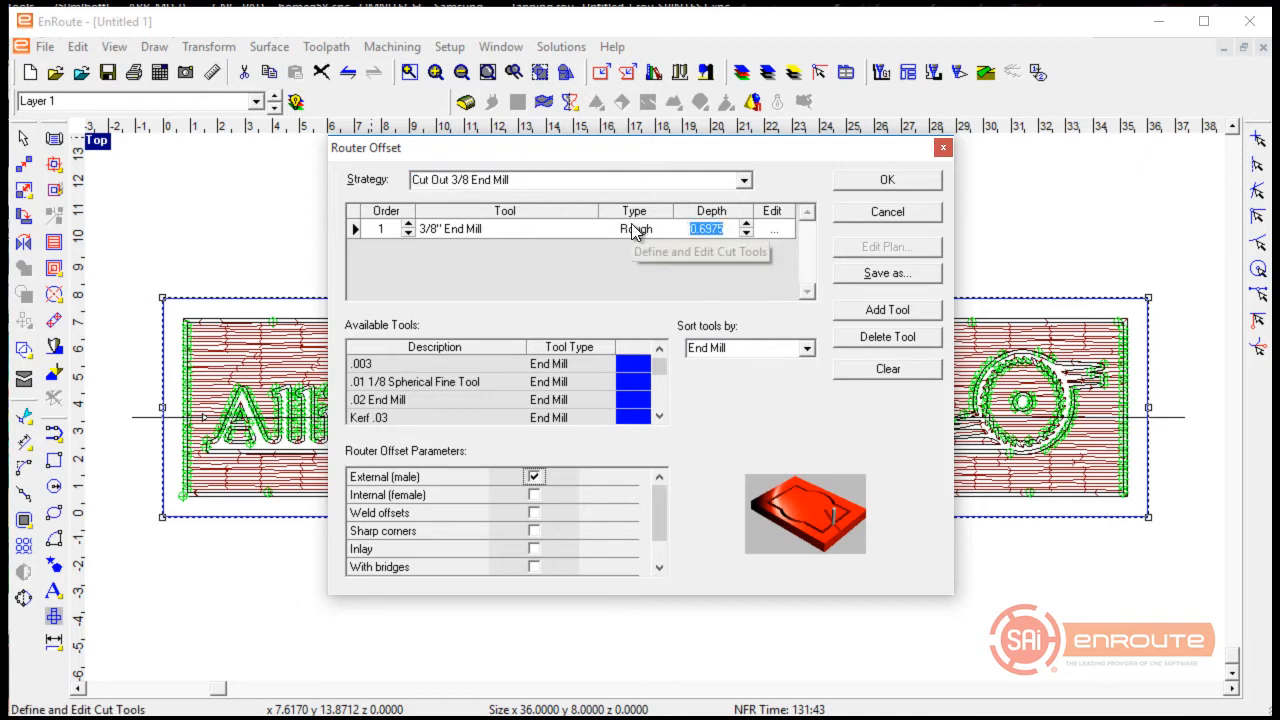
pyautogui.write('.75')
pyautogui.press('Return')
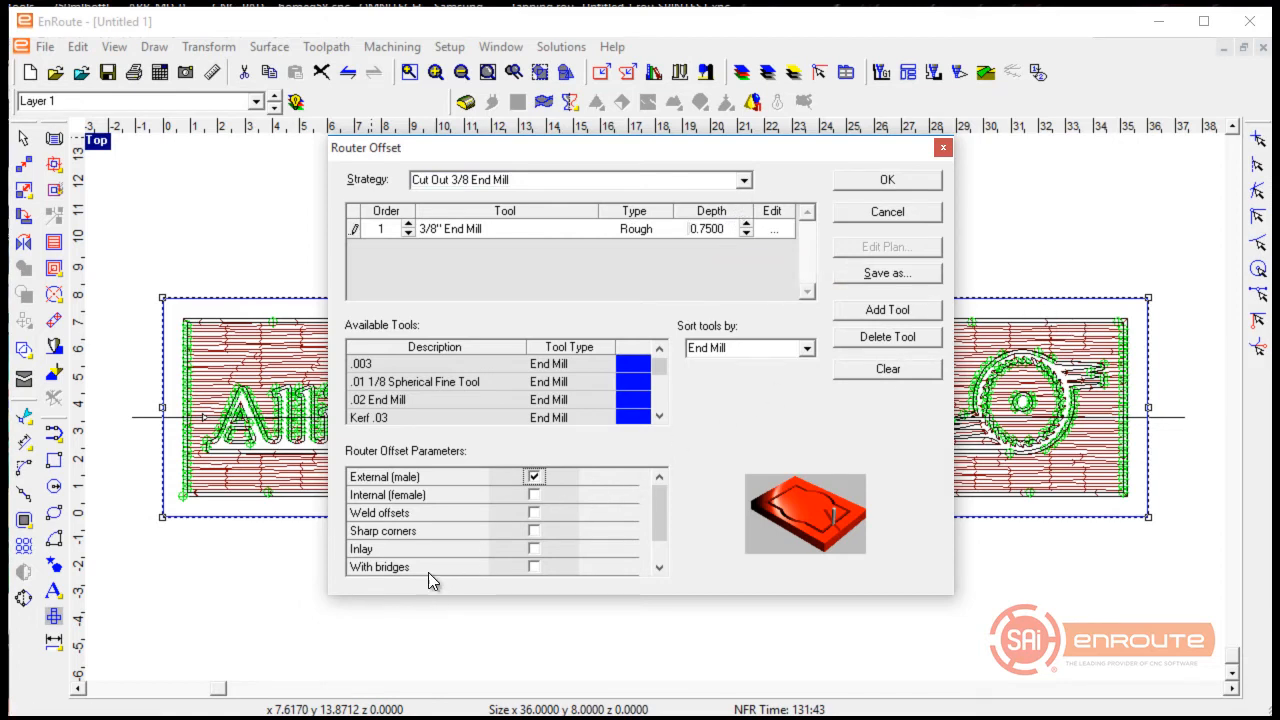
# Load the Cut Out 3/8 End Mill w/OS strategy for the offset and set its depth to 0.76
pyautogui.click(744, 180)
pyautogui.click(703, 210)
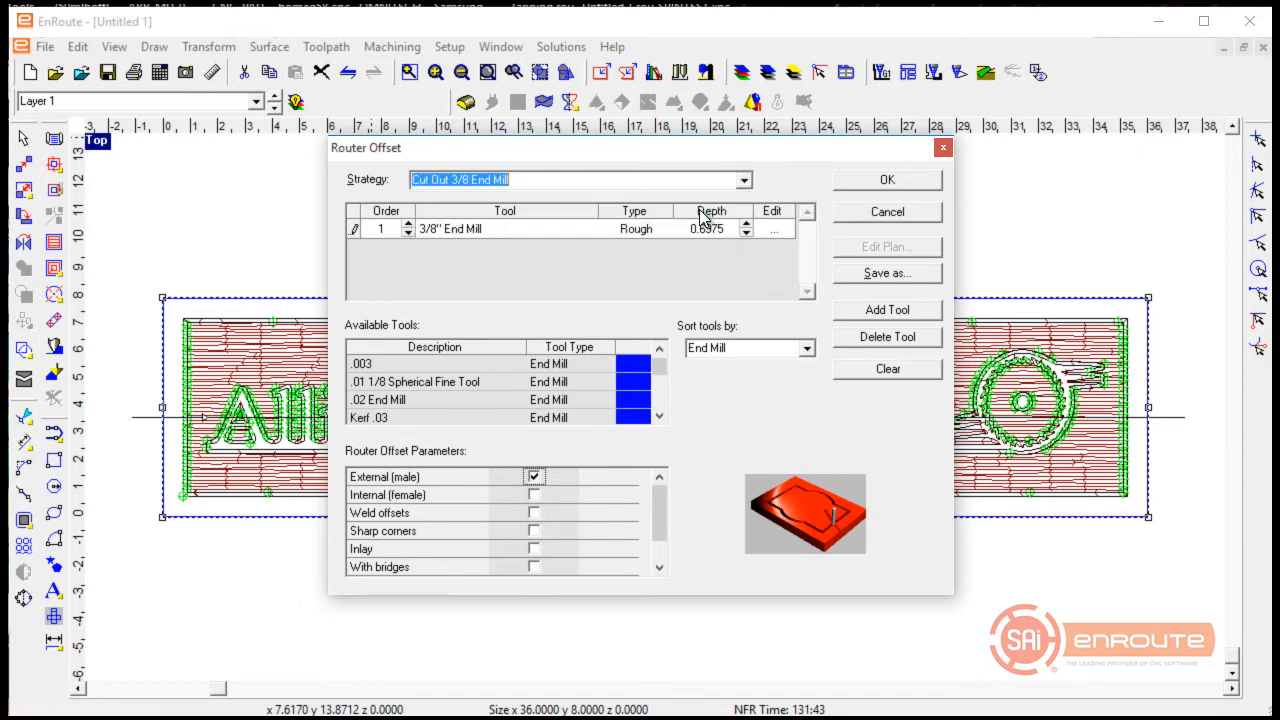
pyautogui.write('.1')
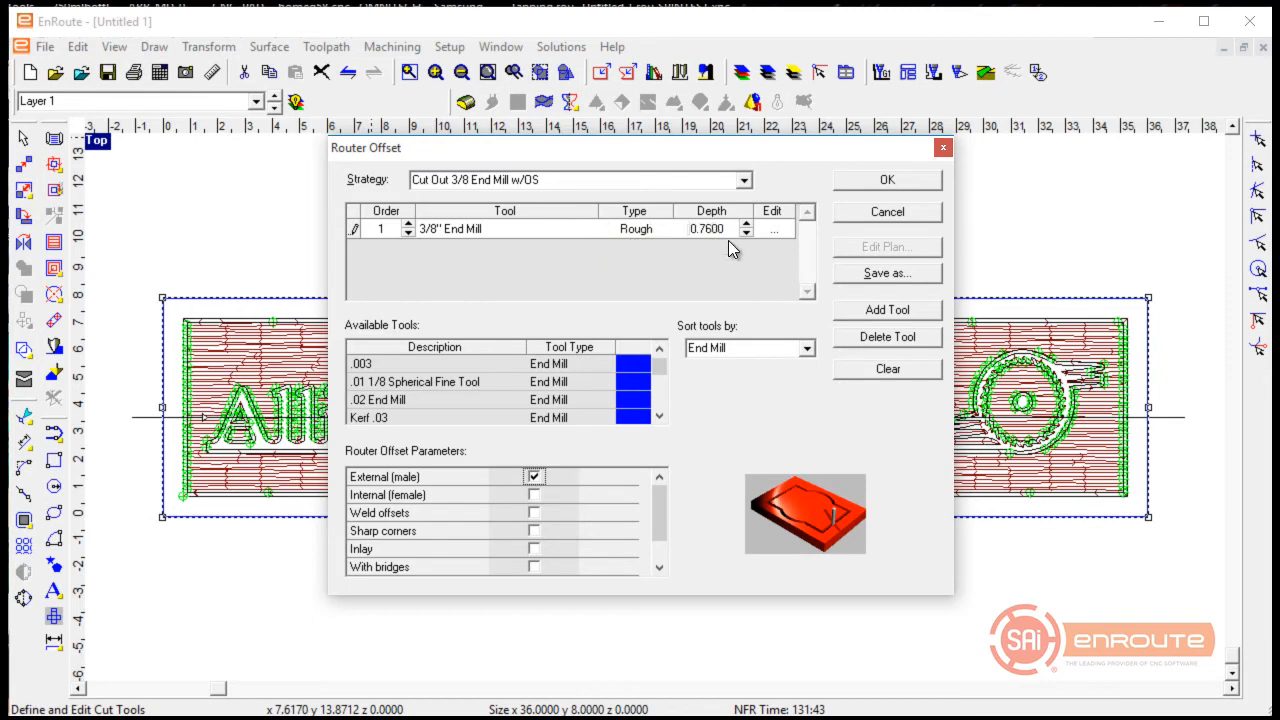
# Set the final pass depth of the 3/8" End Mill cut definition to 0.05 in
pyautogui.click(773, 229)
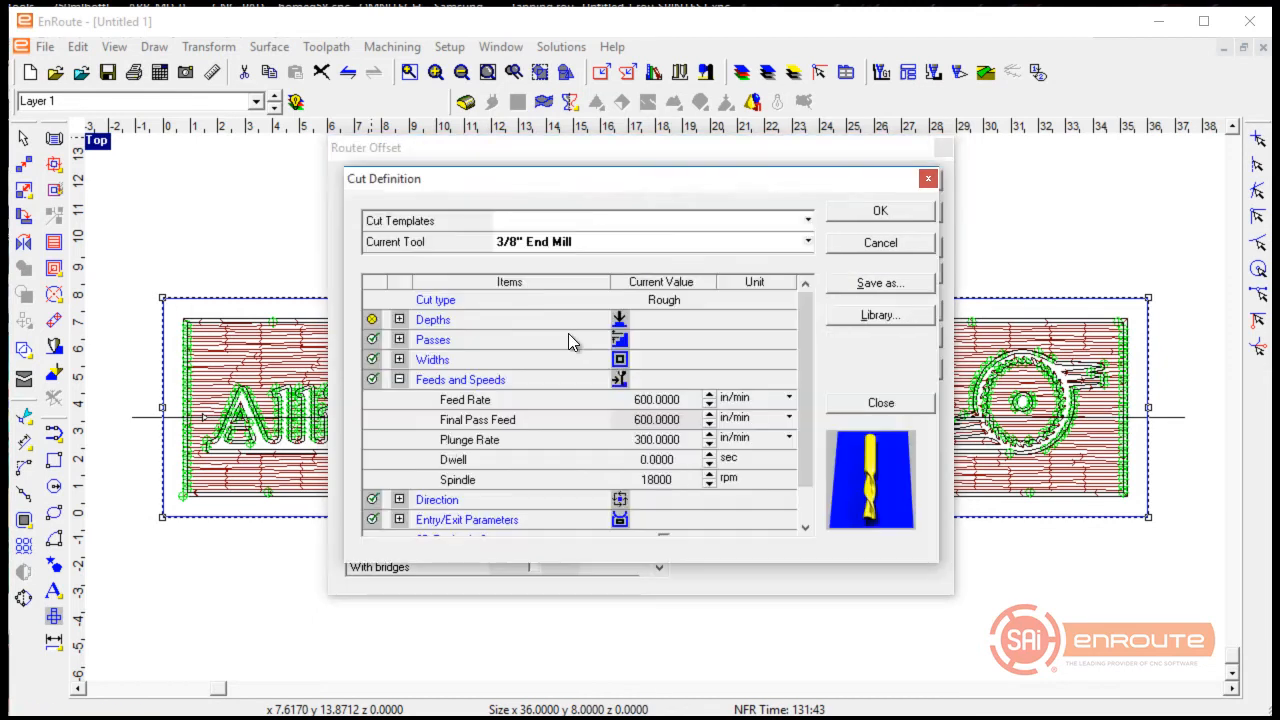
pyautogui.click(399, 340)
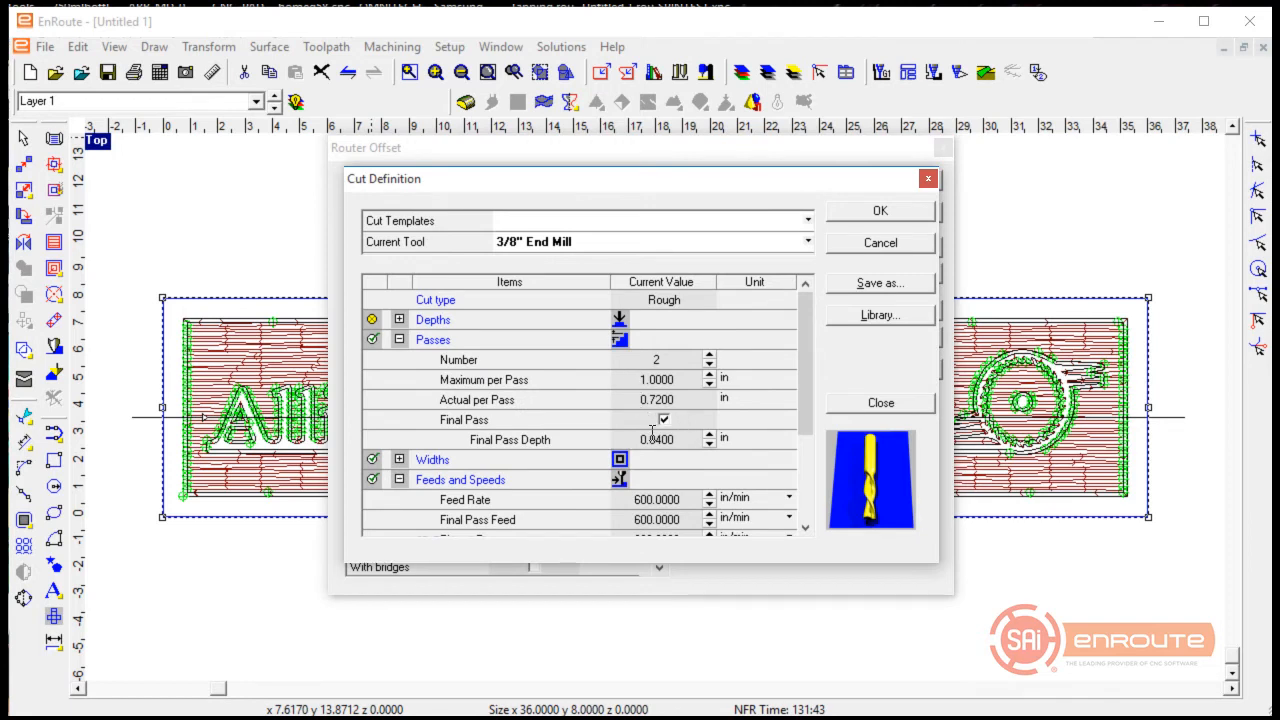
pyautogui.click(655, 439)
pyautogui.write('.05')
pyautogui.press('Tab')
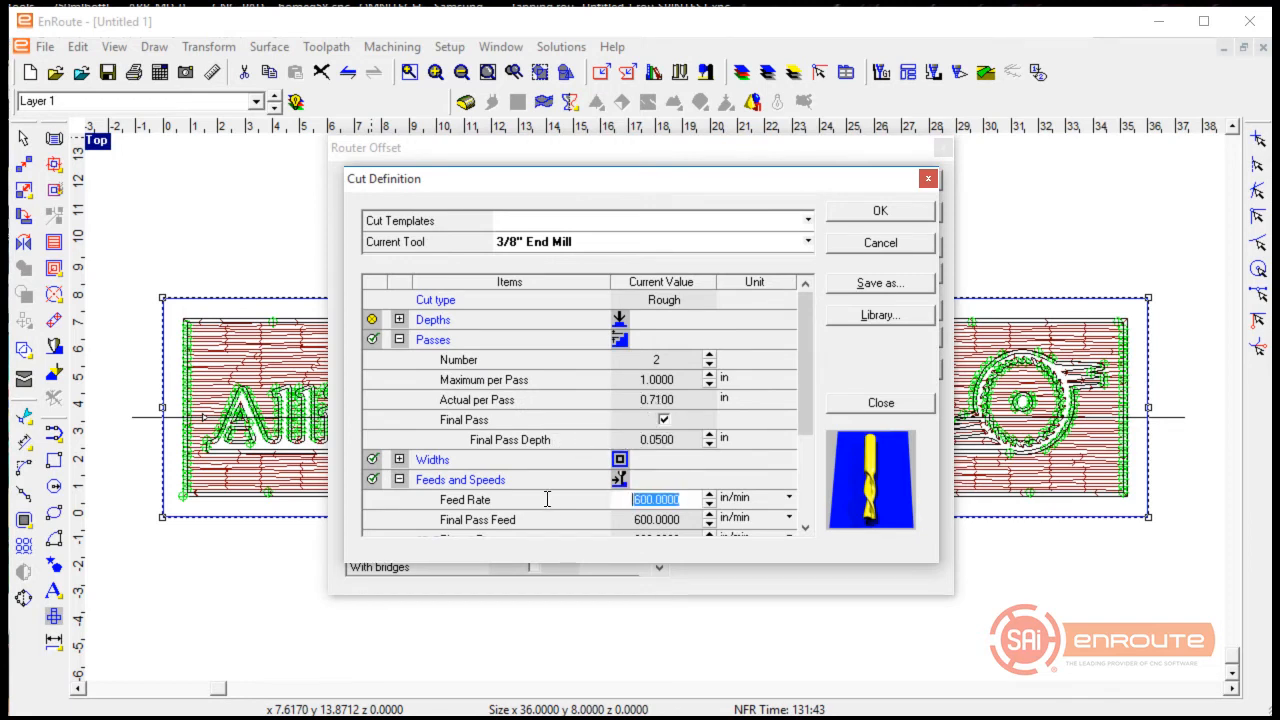
# Set both the feed rate and the final pass feed of the 3/8" End Mill to 500 in/min
pyautogui.write('500')
pyautogui.press('Tab')
pyautogui.press('Tab')
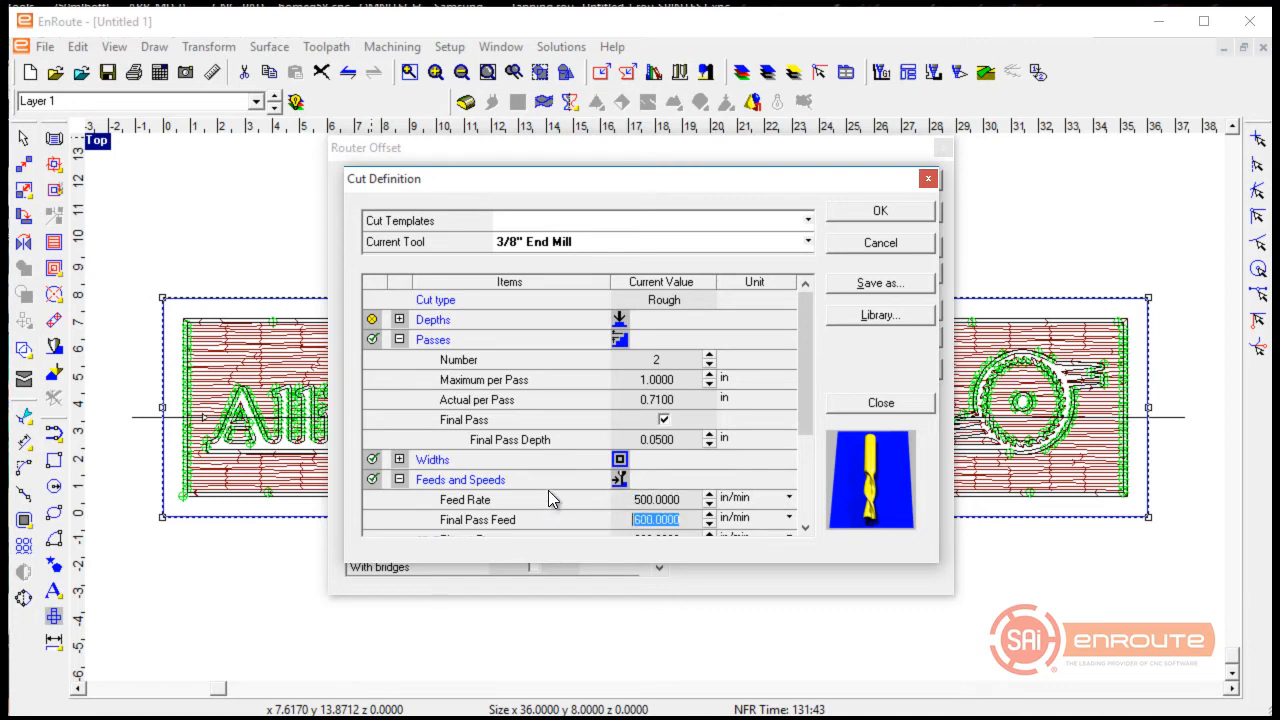
pyautogui.write('500')
pyautogui.press('Tab')
pyautogui.scroll(-2, 553, 475)
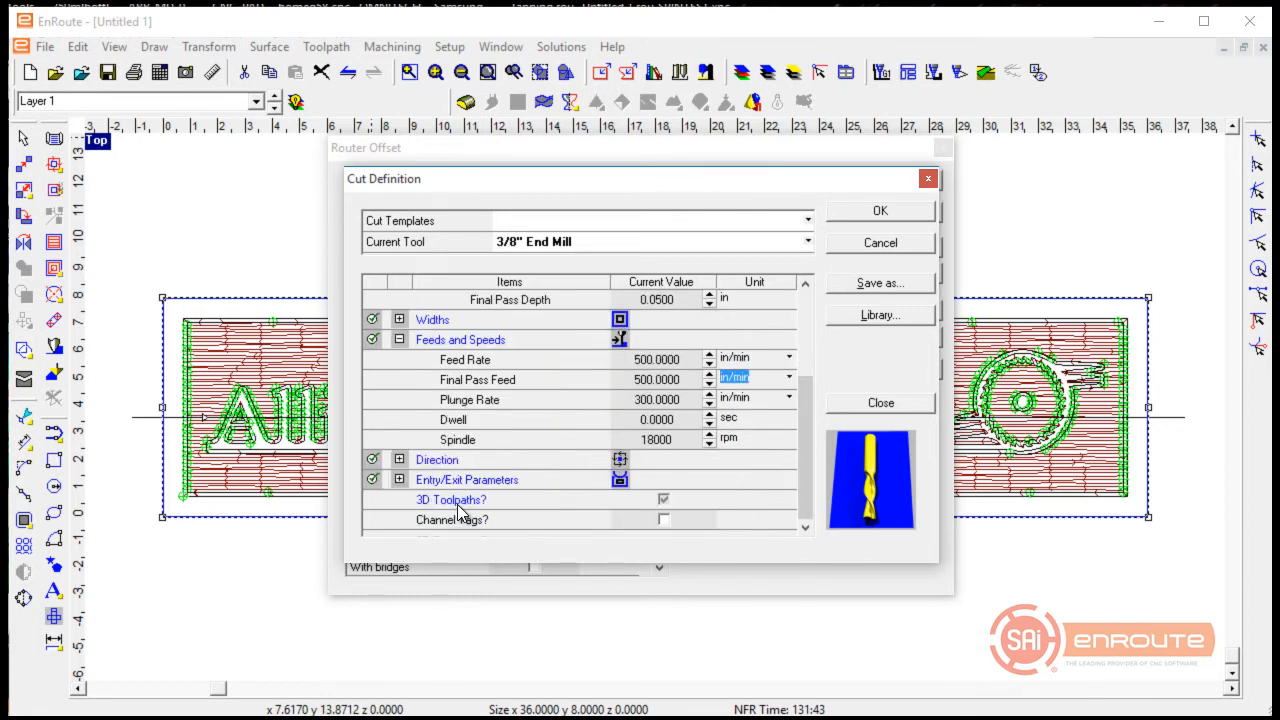
# Check the entry and exit line settings and generate the external cut-out toolpath around the outer rectangle
pyautogui.click(399, 479)
pyautogui.scroll(-4, 664, 443)
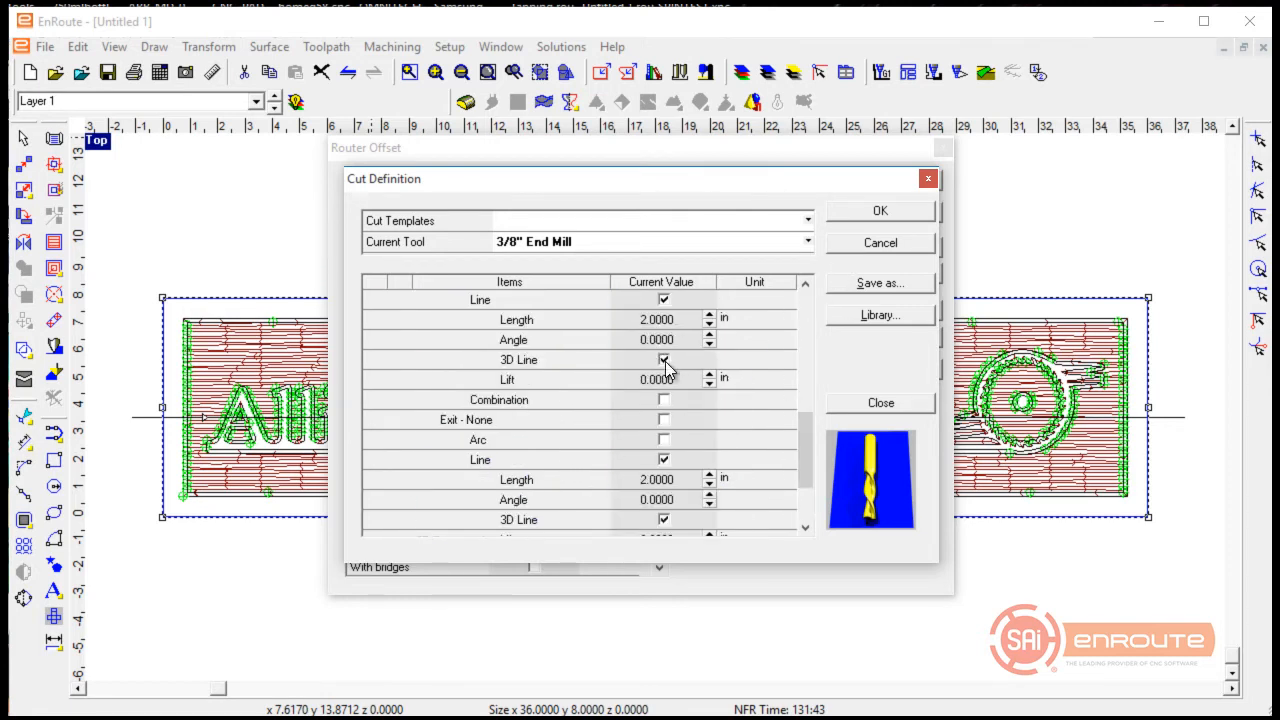
pyautogui.click(886, 214)
pyautogui.click(869, 188)
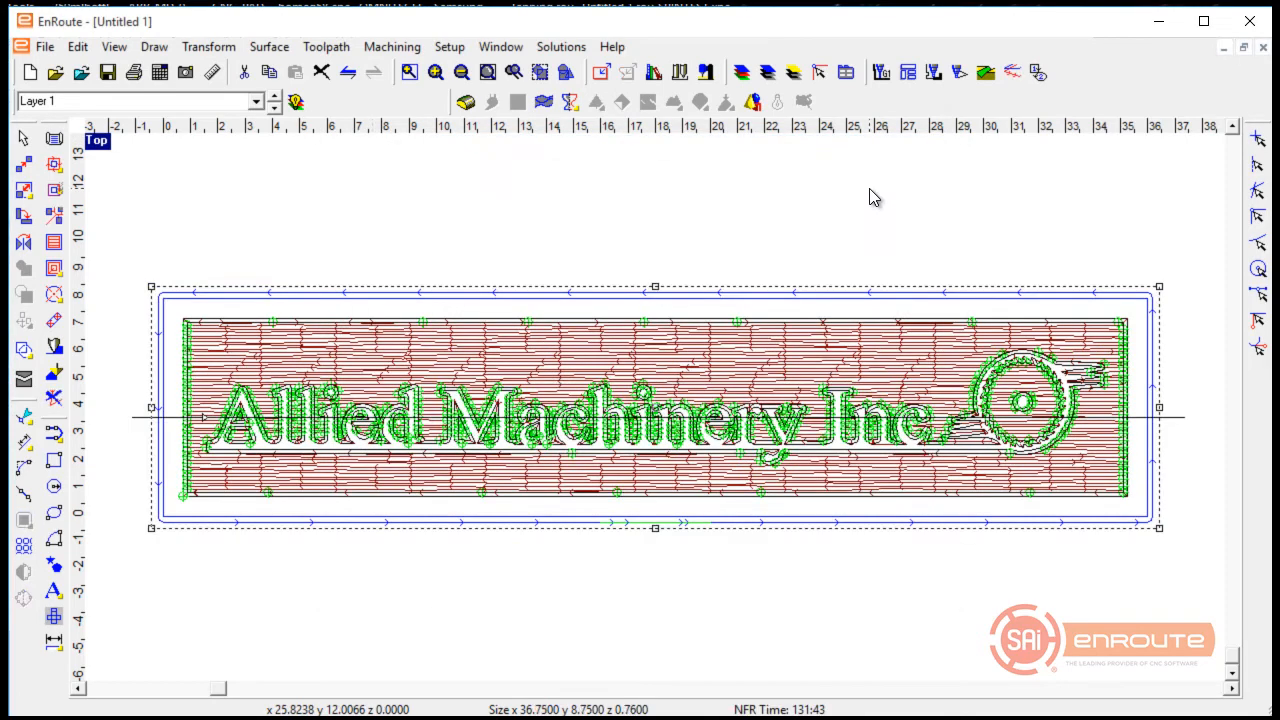
# Select the whole sign with its toolpaths and define the plate from the 4 x 8 Sheet template
pyautogui.click(791, 234)
pyautogui.scroll(-1, 491, 306)
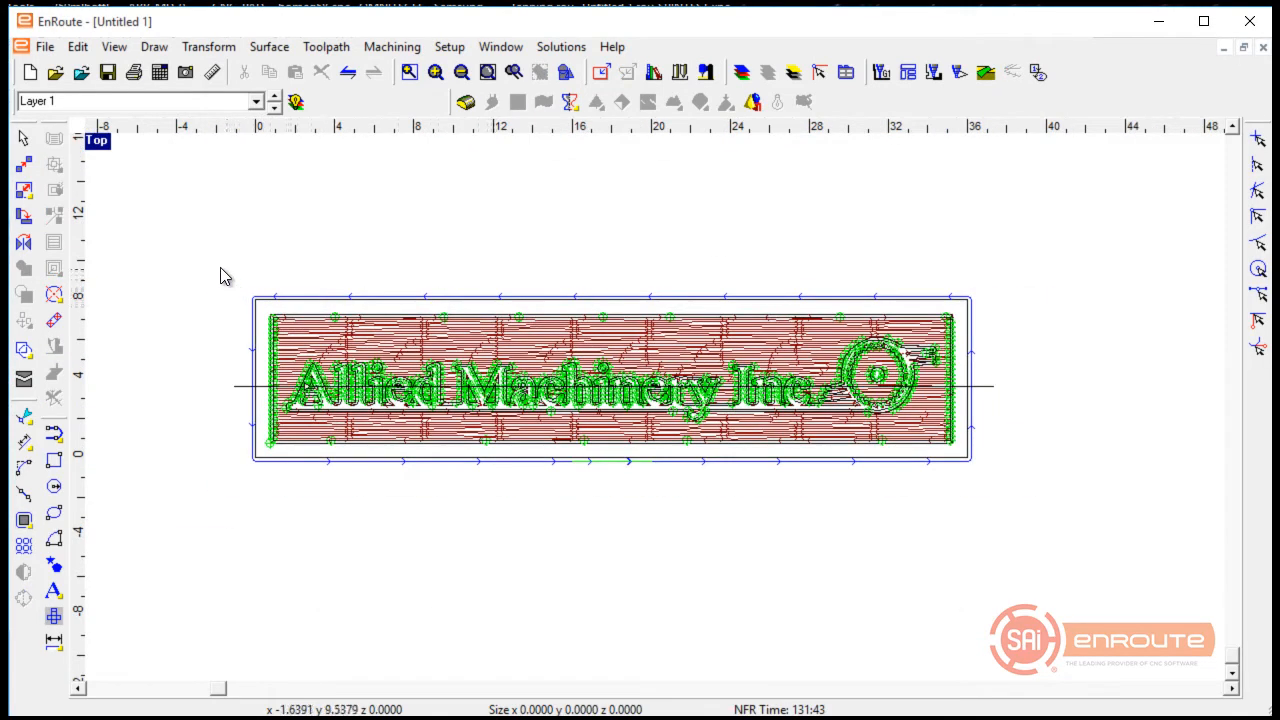
pyautogui.moveTo(220, 268); pyautogui.dragTo(998, 552)
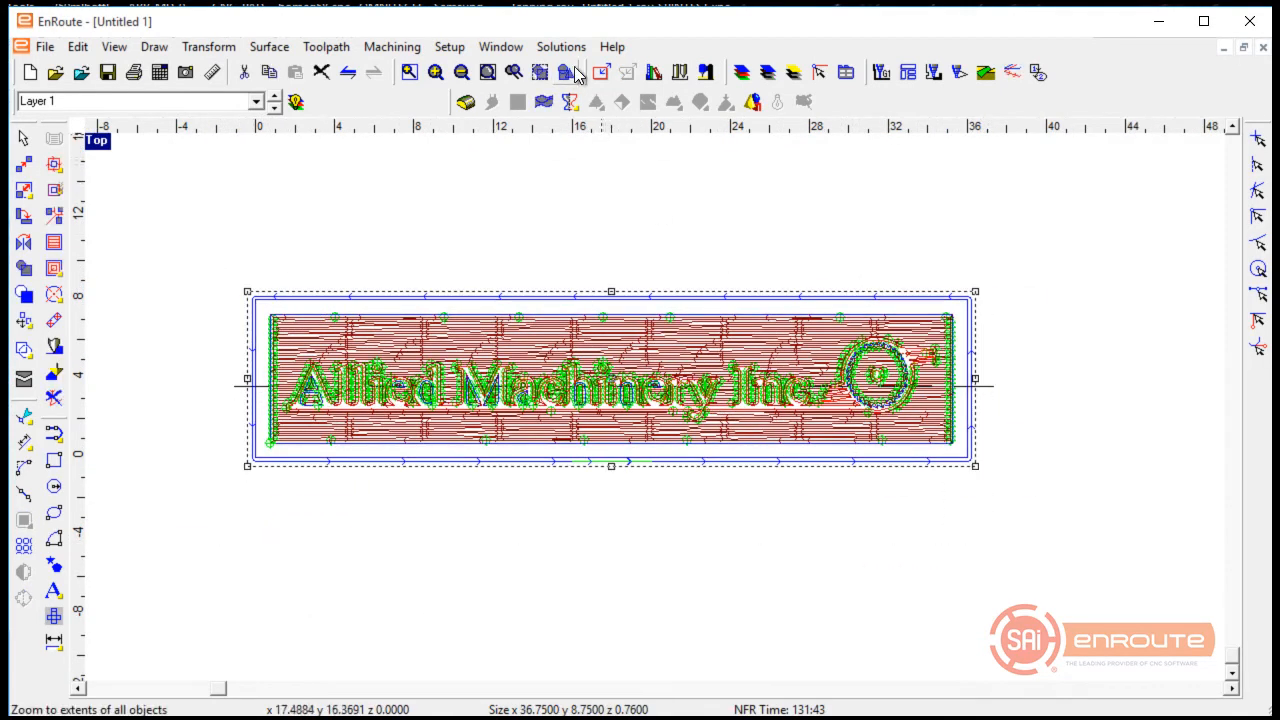
pyautogui.click(600, 72)
pyautogui.click(568, 157)
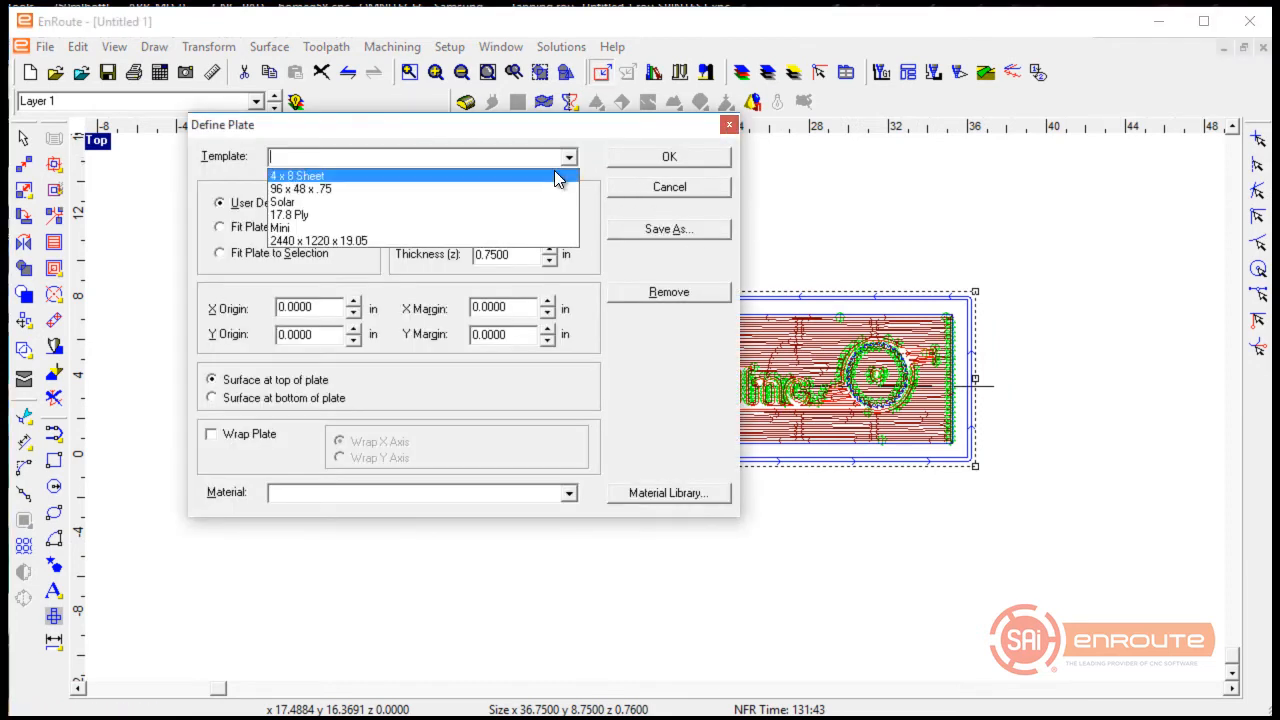
pyautogui.click(557, 177)
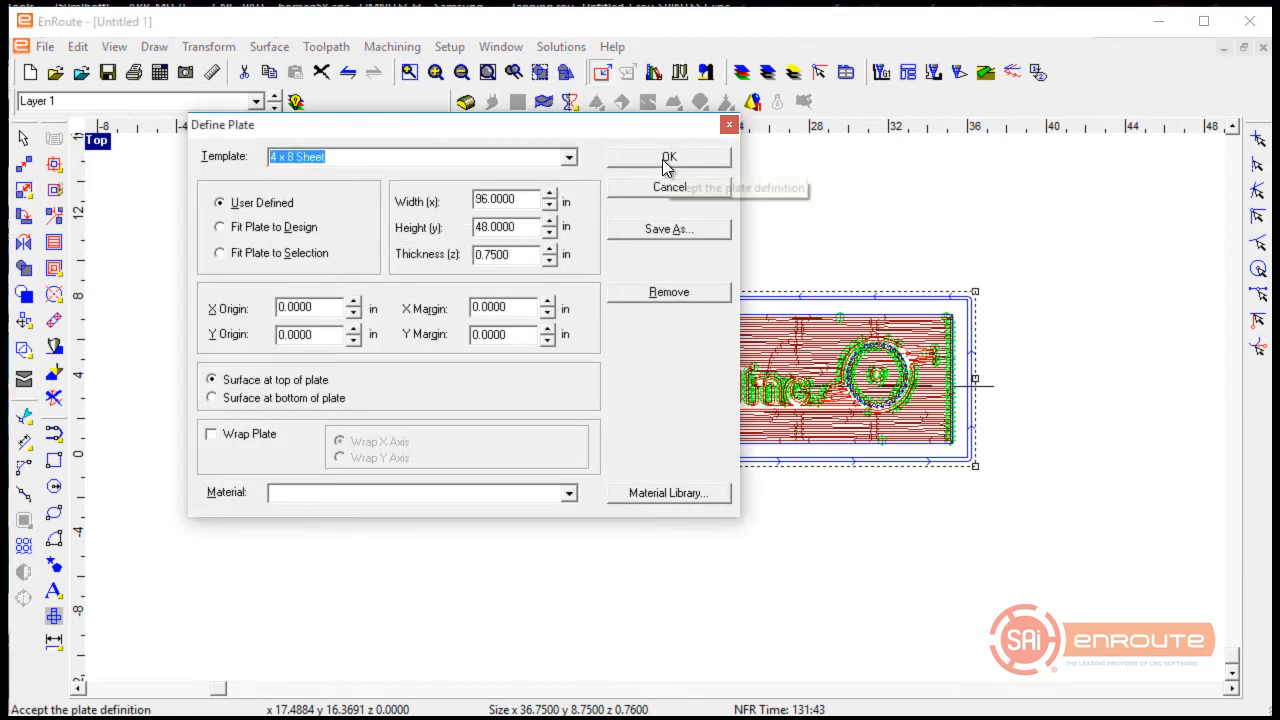
pyautogui.click(667, 158)
pyautogui.click(314, 514)
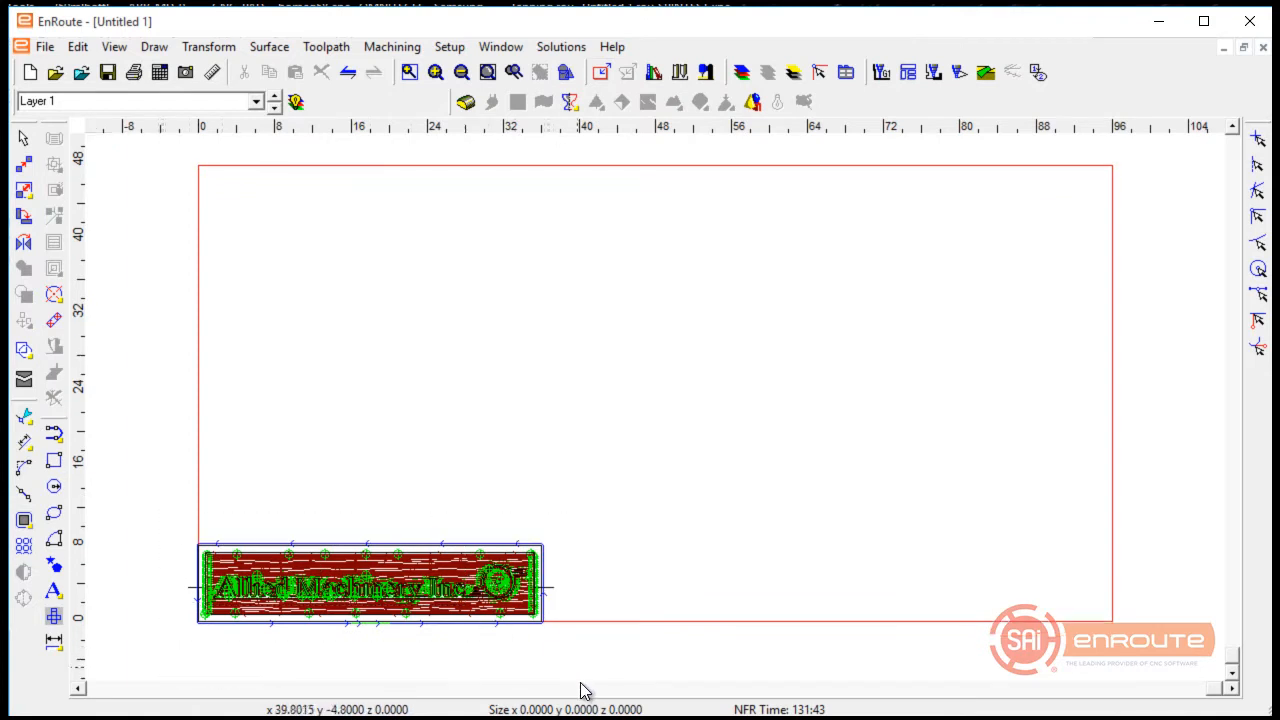
# Select all objects and move the sign diagonally inward from the lower-left corner of the sheet
pyautogui.hotkey('ctrl', 'a')
pyautogui.scroll(-1, 570, 637)
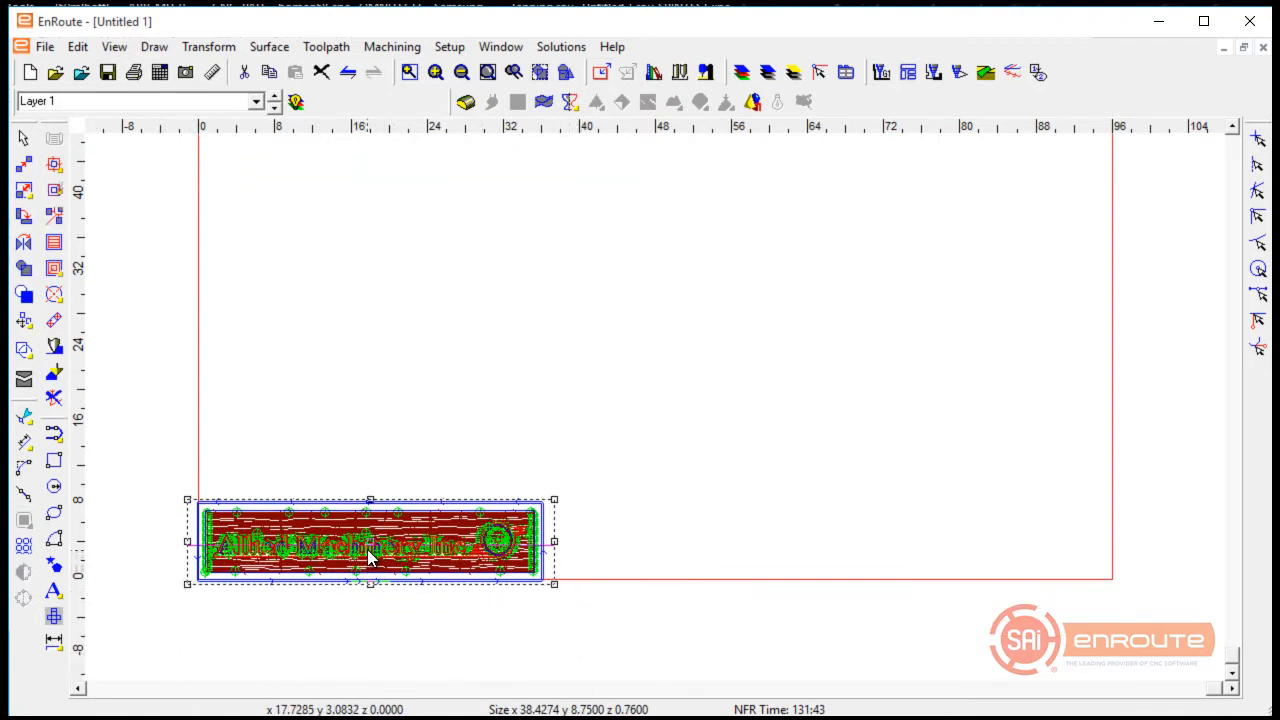
pyautogui.moveTo(368, 553); pyautogui.dragTo(403, 518)
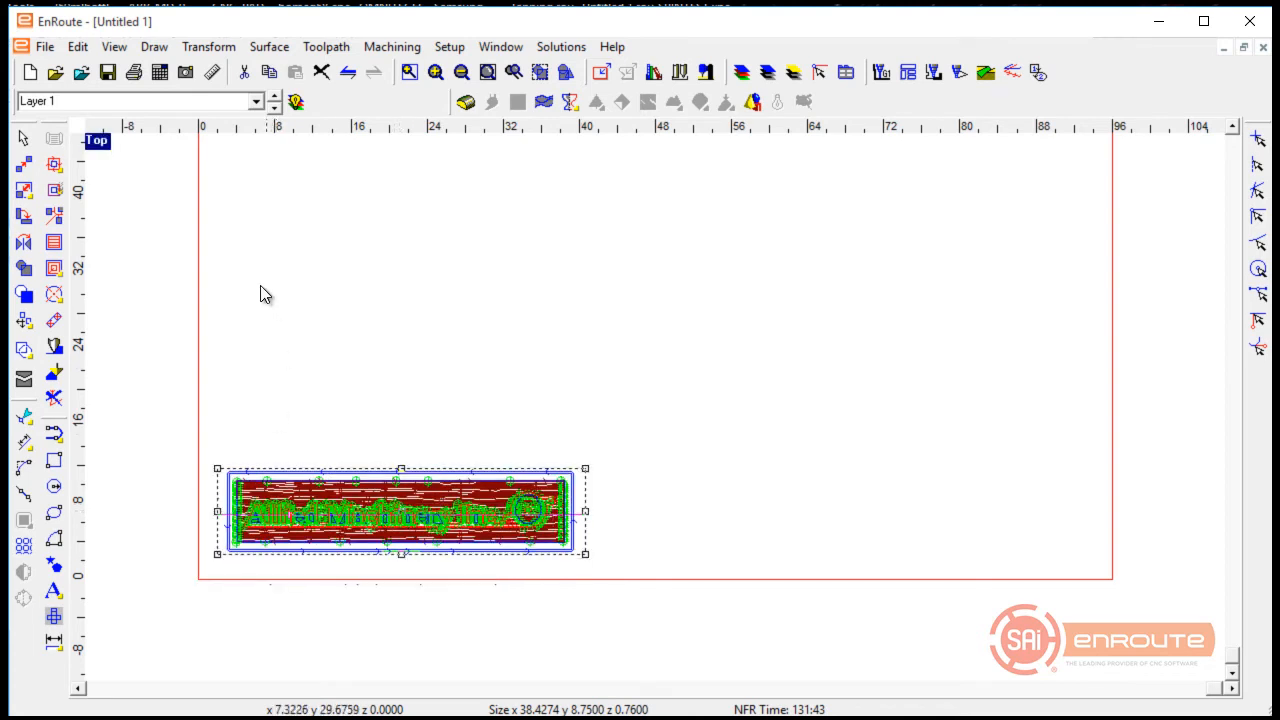
# Rotate the selected sign and its toolpaths 90 degrees about the Z axis
pyautogui.press('F2')
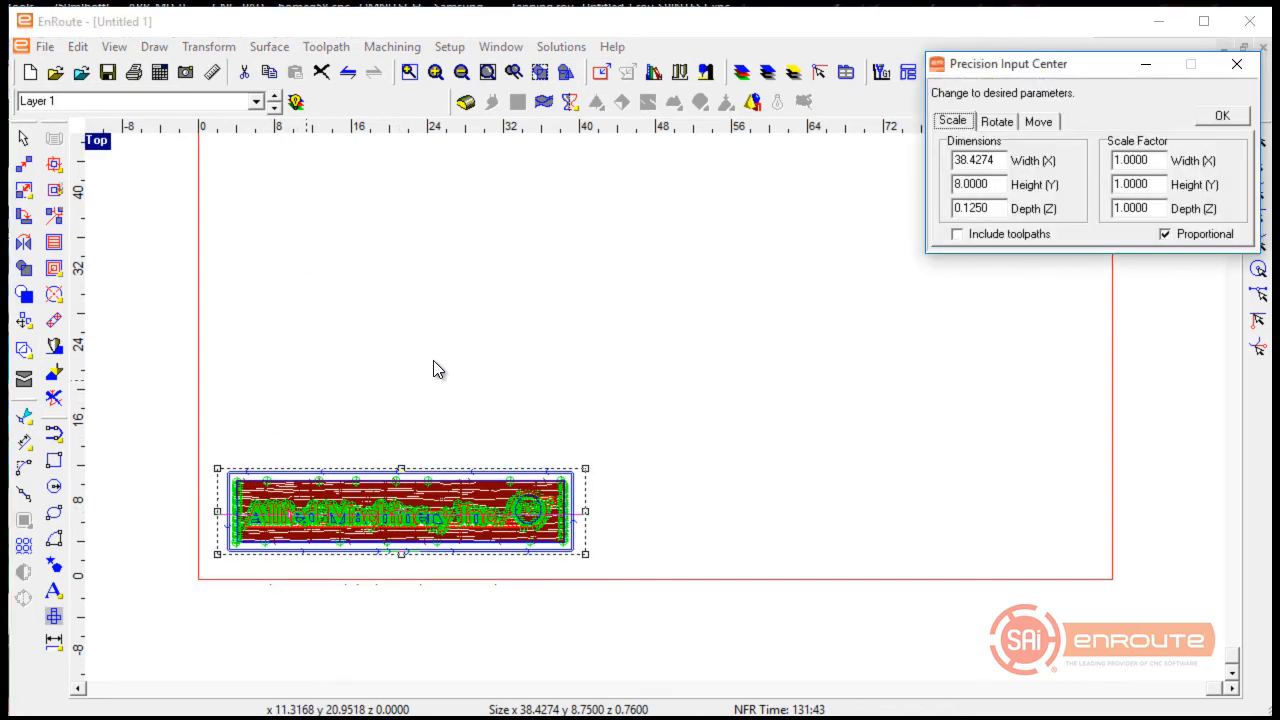
pyautogui.click(996, 122)
pyautogui.doubleClick(1150, 153)
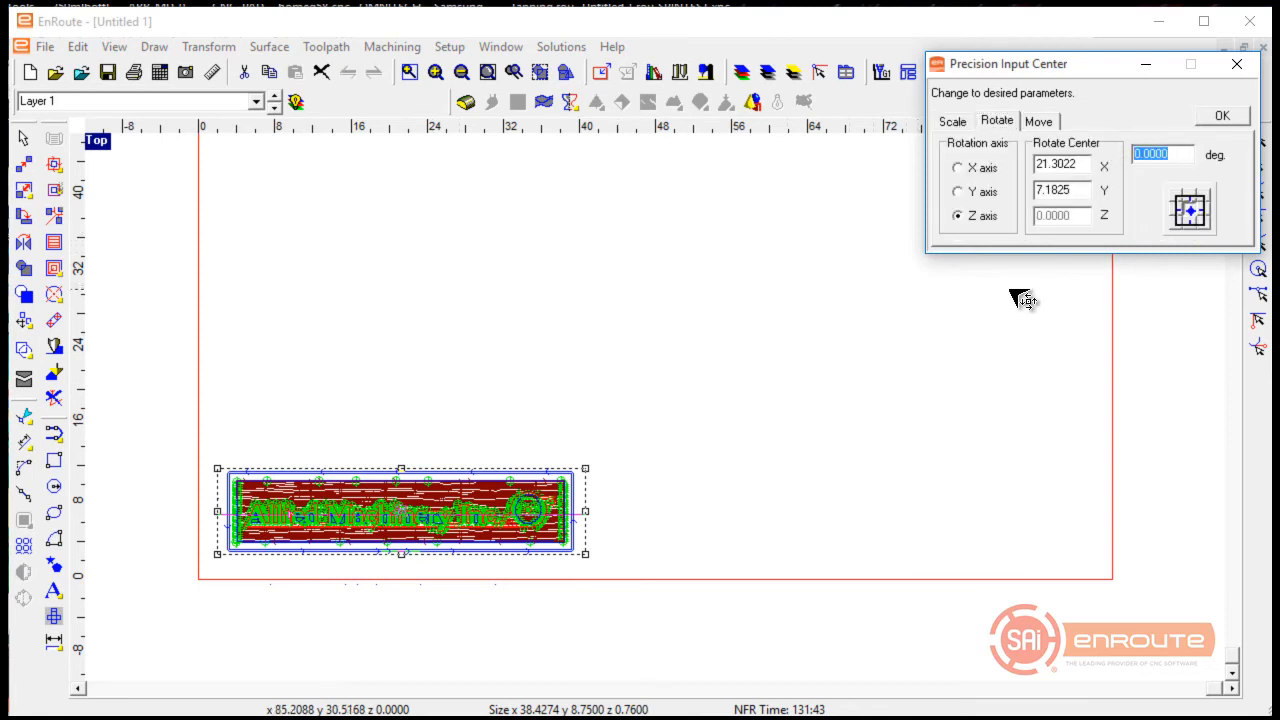
pyautogui.write('90')
pyautogui.press('Tab')
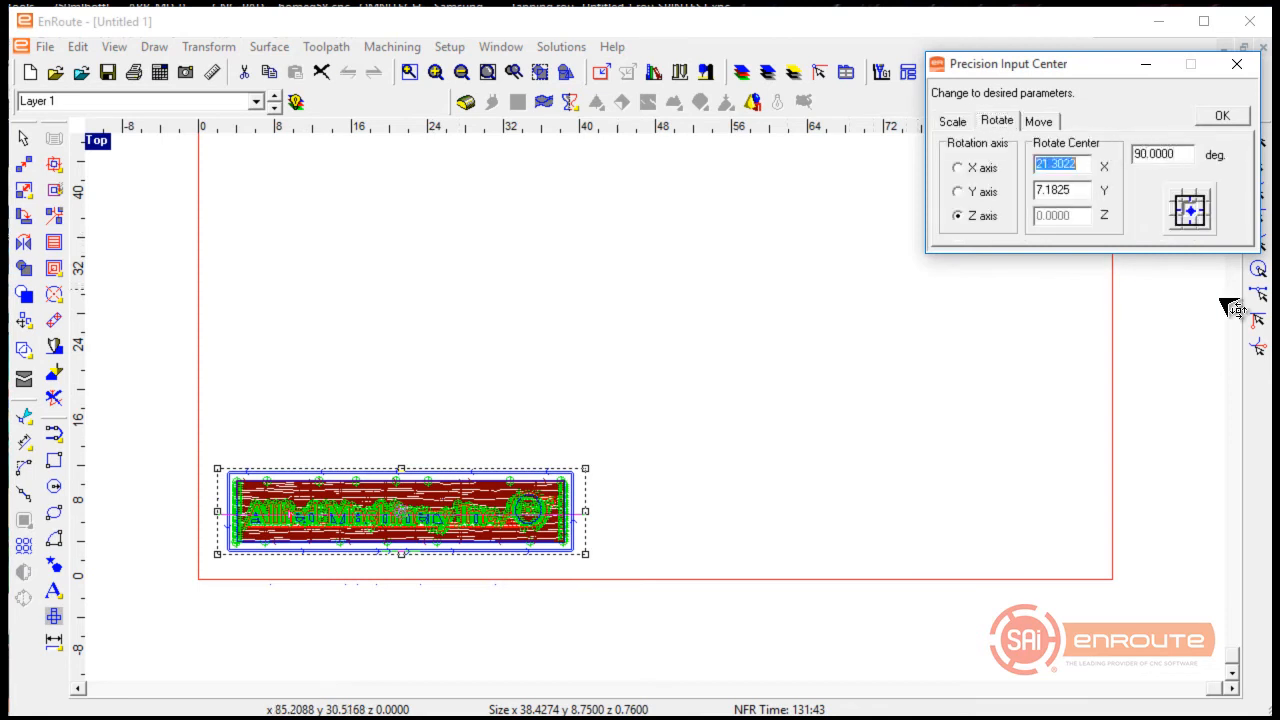
pyautogui.click(1229, 118)
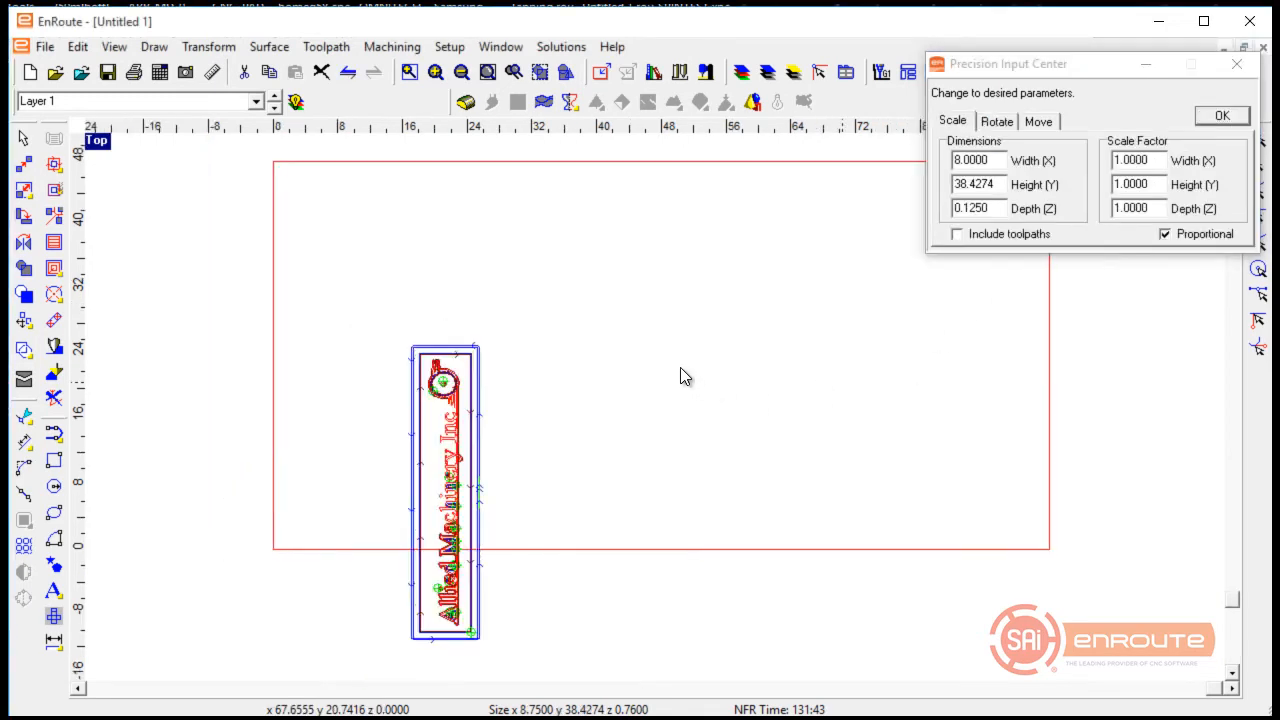
# Select the entire upright sign with its toolpaths and rotate it 180 degrees about the Z axis
pyautogui.scroll(-1, 680, 368)
pyautogui.click(636, 527)
pyautogui.scroll(3, 504, 538)
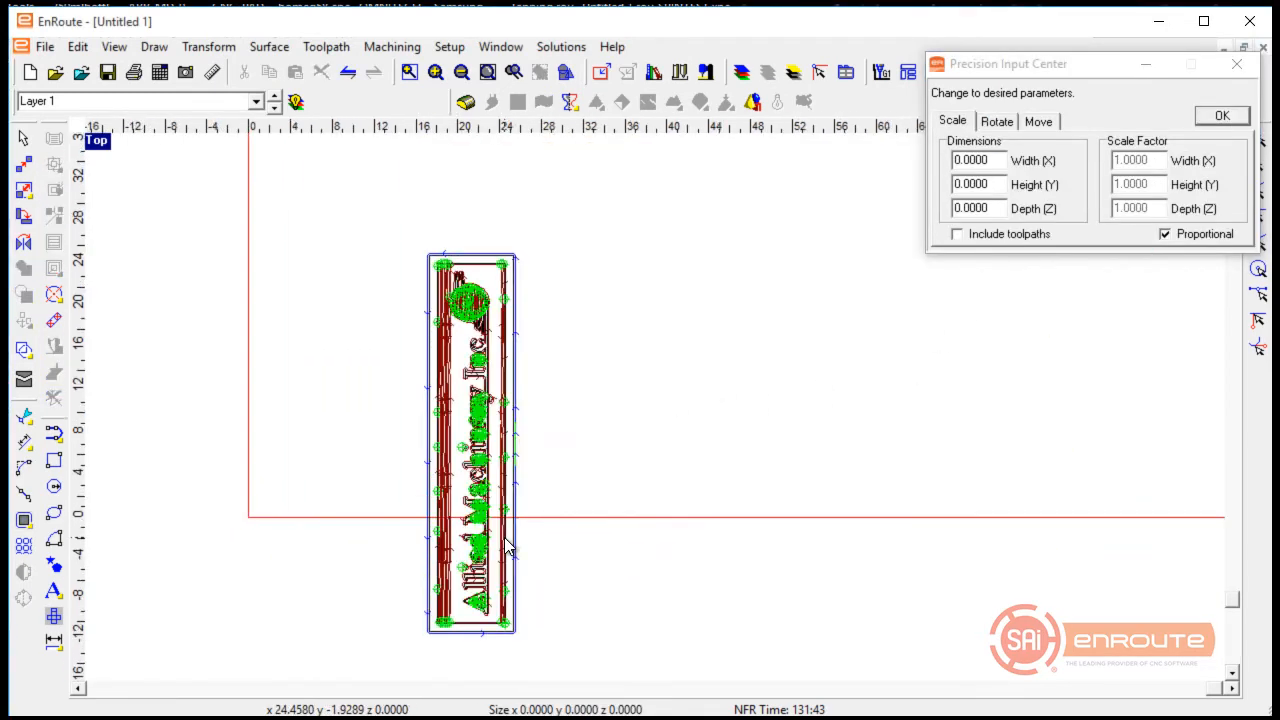
pyautogui.scroll(2, 505, 539)
pyautogui.scroll(-2, 490, 479)
pyautogui.moveTo(369, 227); pyautogui.dragTo(647, 647)
pyautogui.click(997, 121)
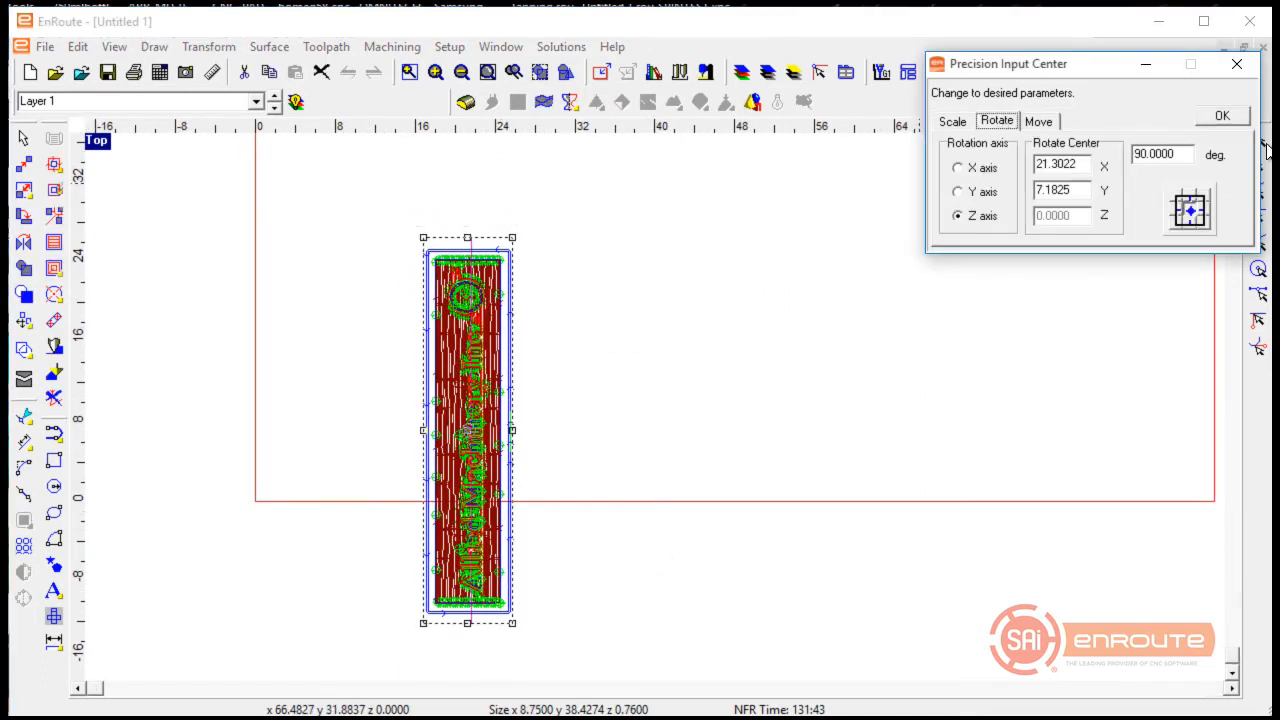
pyautogui.doubleClick(1165, 154)
pyautogui.write('180')
pyautogui.press('Tab')
pyautogui.click(1222, 116)
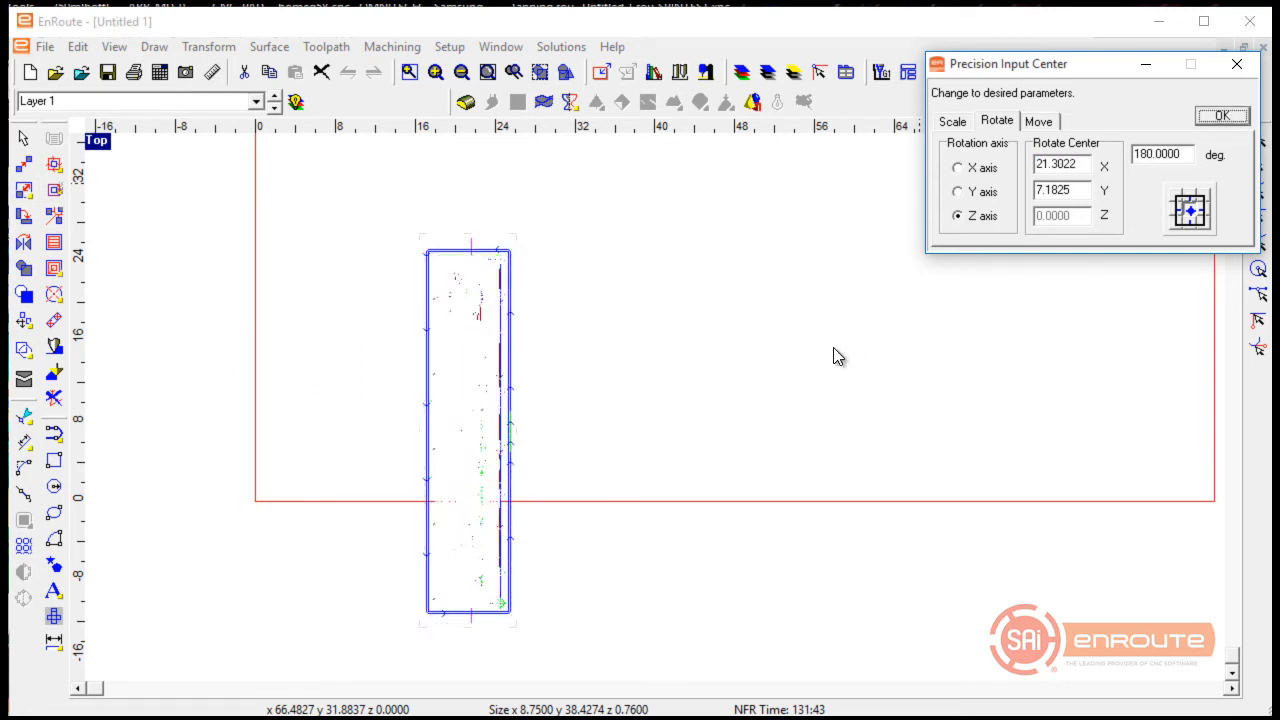
# Move the long center line clear of the sign and place the sign with its toolpaths inside the sheet's lower-left corner
pyautogui.click(338, 420)
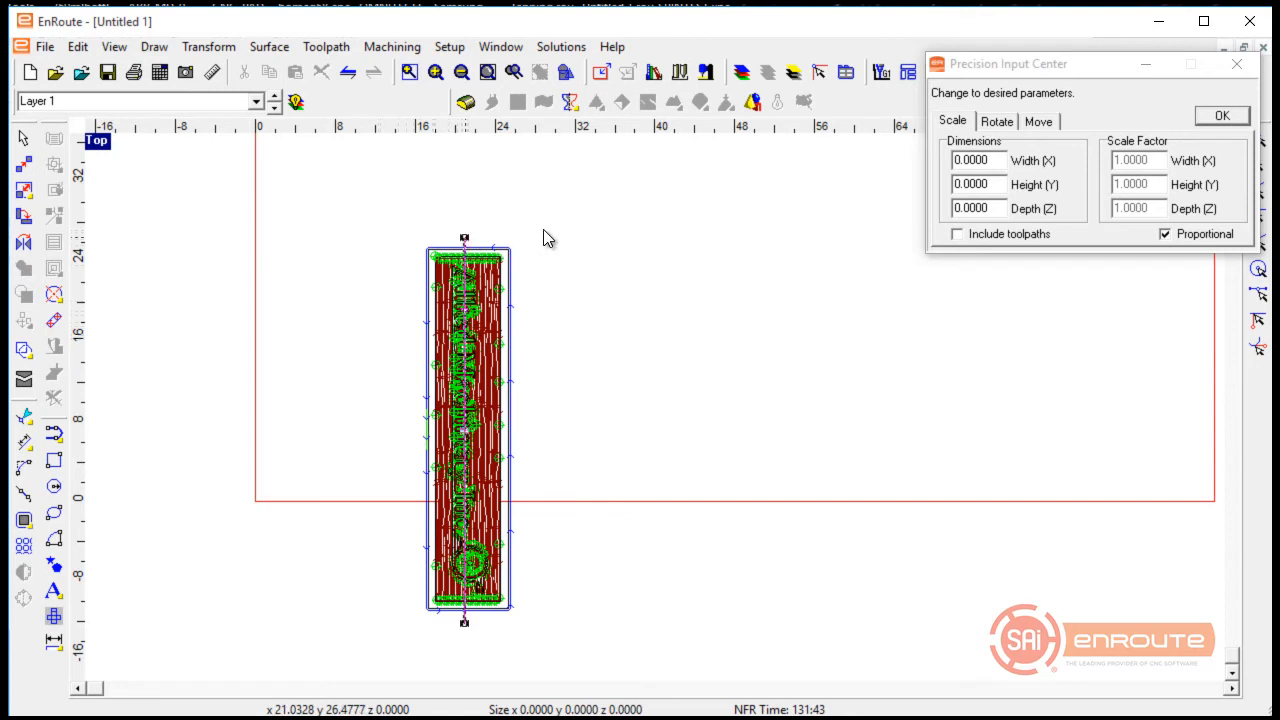
pyautogui.moveTo(543, 229); pyautogui.dragTo(818, 322)
pyautogui.moveTo(375, 216); pyautogui.dragTo(653, 642)
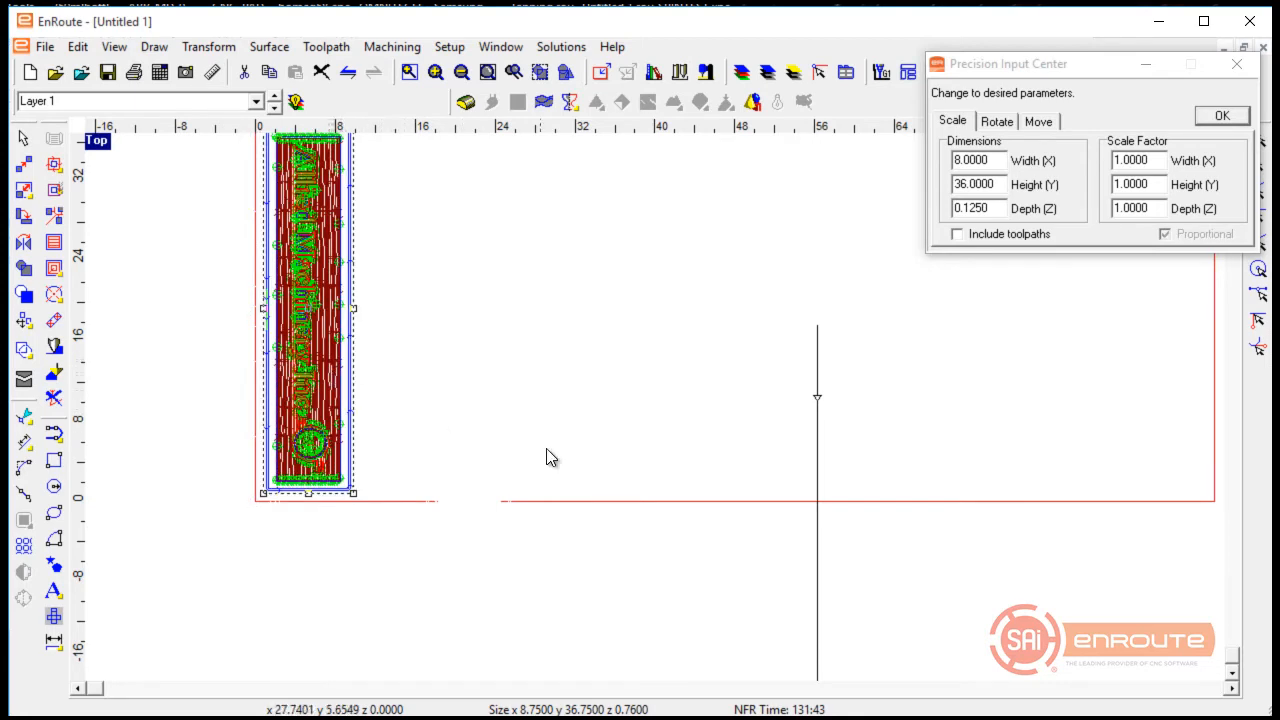
# Delete the leftover long vertical center line that crosses the sheet's lower edge
pyautogui.scroll(-2, 537, 448)
pyautogui.click(605, 346)
pyautogui.scroll(-2, 605, 347)
pyautogui.moveTo(634, 320); pyautogui.dragTo(805, 625)
pyautogui.press('Delete')
pyautogui.scroll(-2, 615, 466)
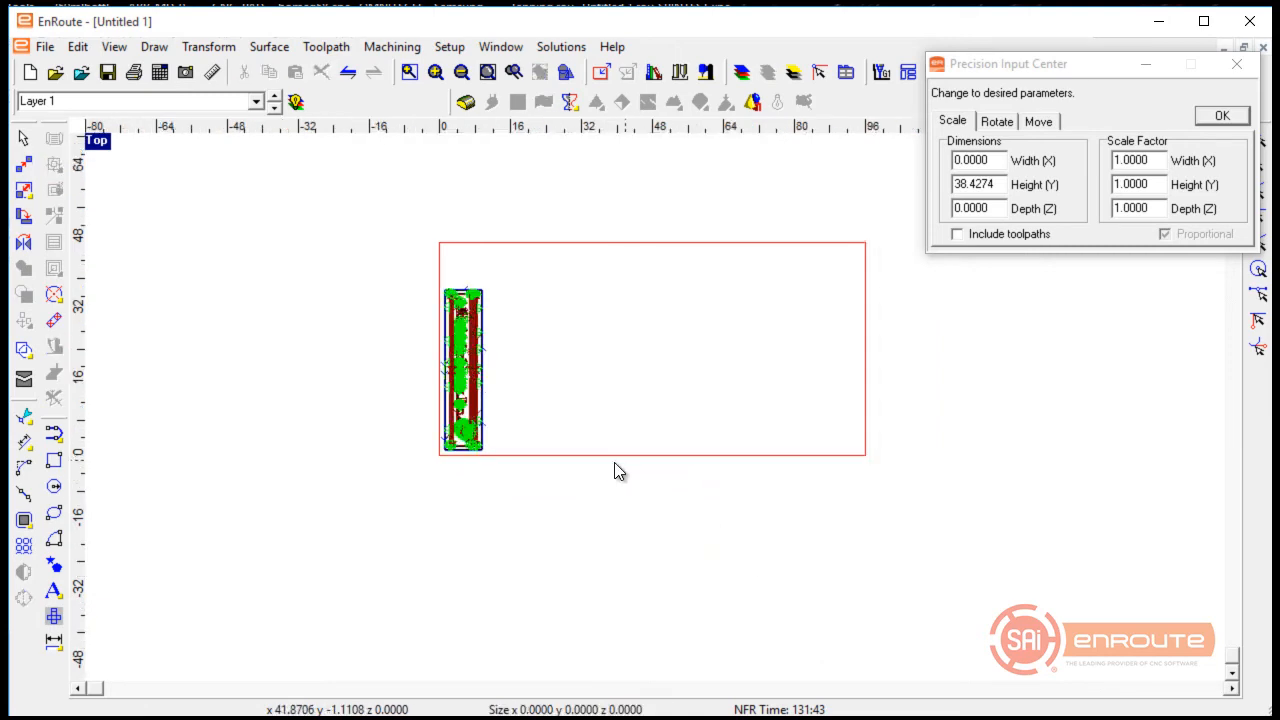
pyautogui.scroll(6, 679, 272)
pyautogui.scroll(1, 510, 589)
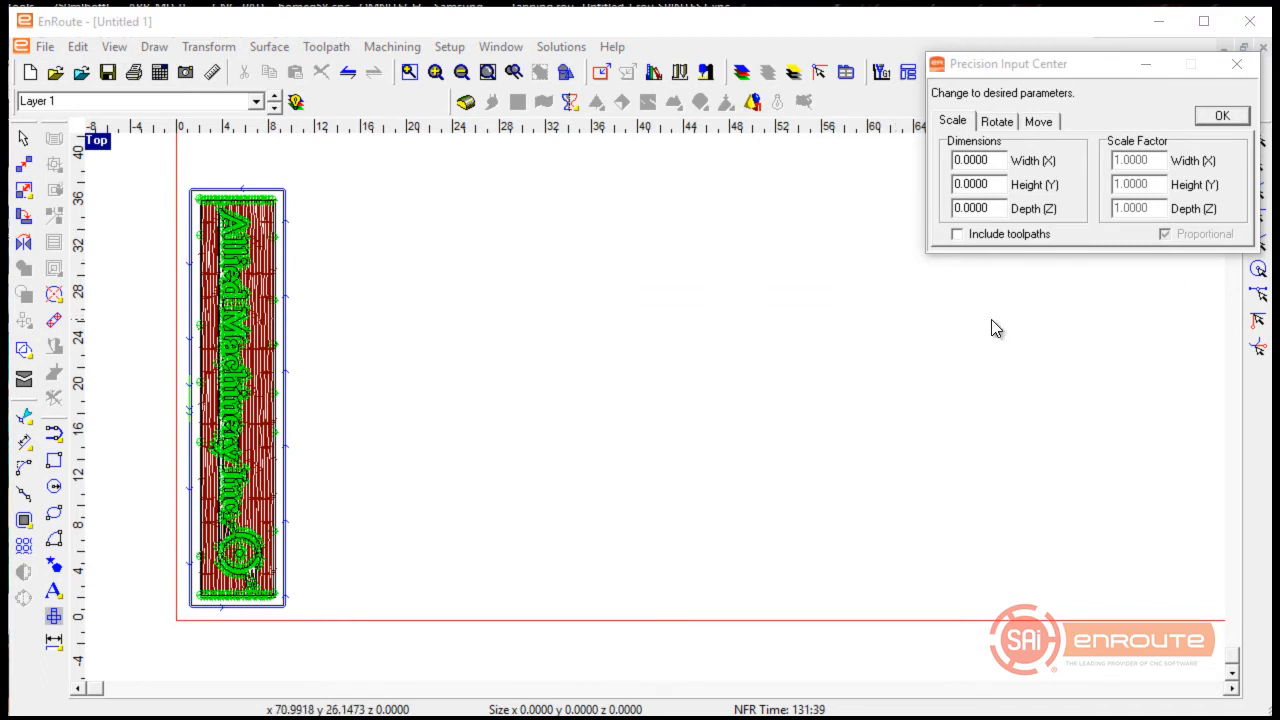
# Open the machine driver's tool changer definition and assign the 1290VGRO tool to position 6
pyautogui.click(450, 50)
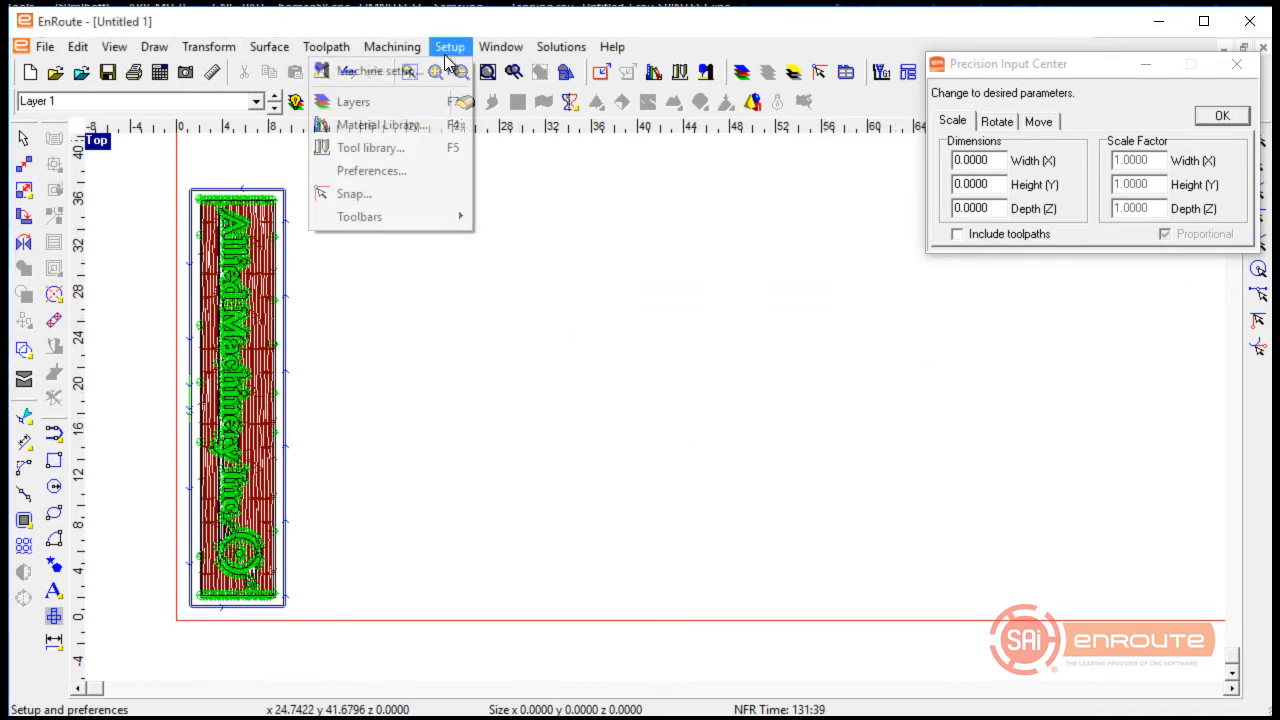
pyautogui.click(428, 73)
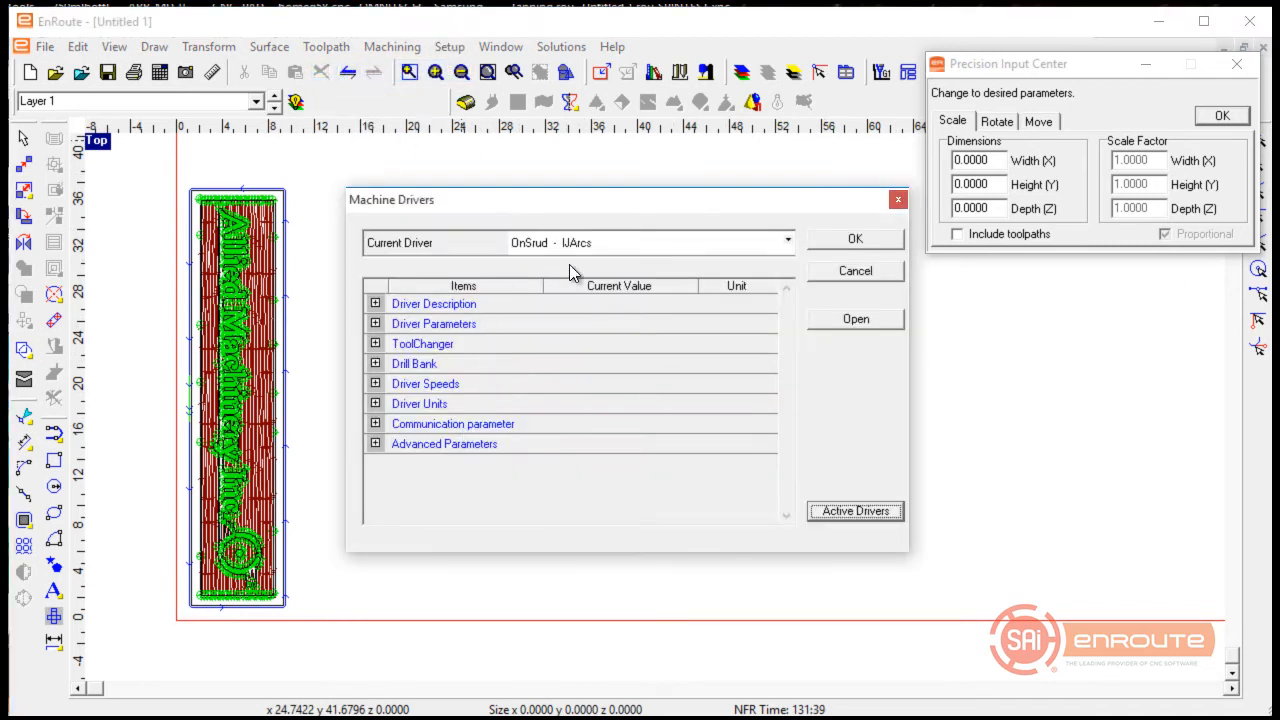
pyautogui.click(375, 343)
pyautogui.click(638, 398)
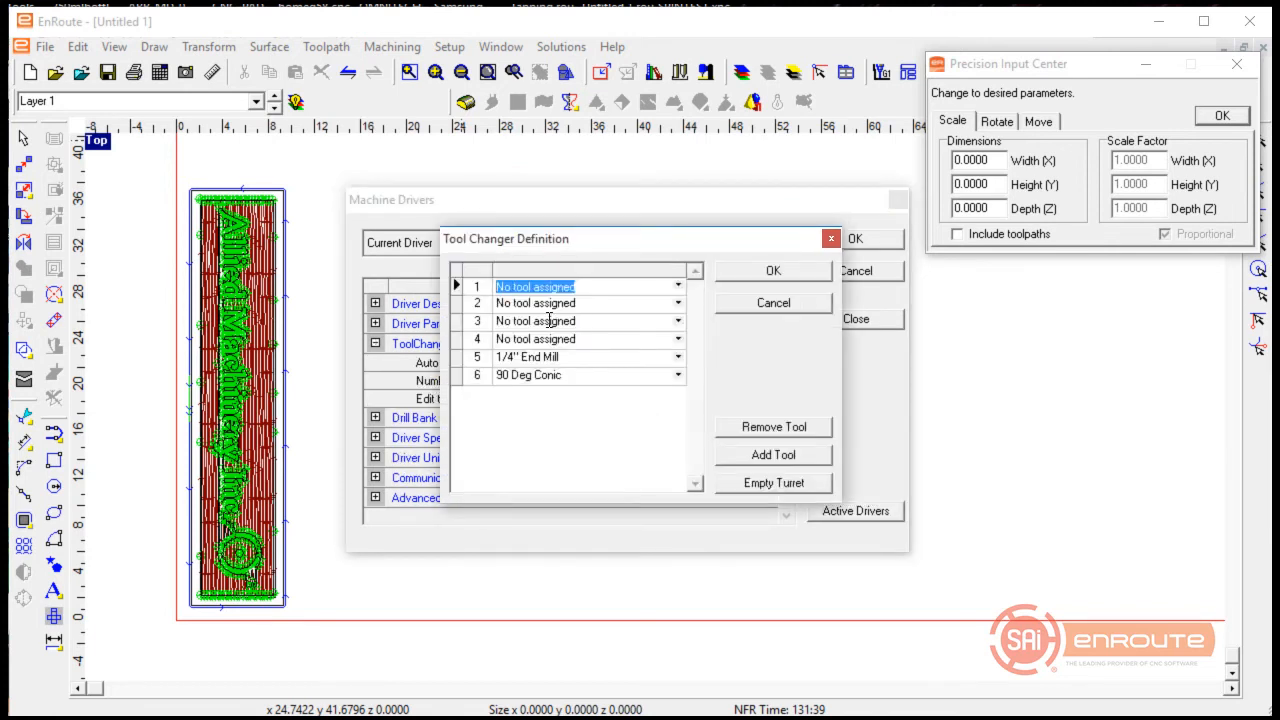
pyautogui.click(679, 375)
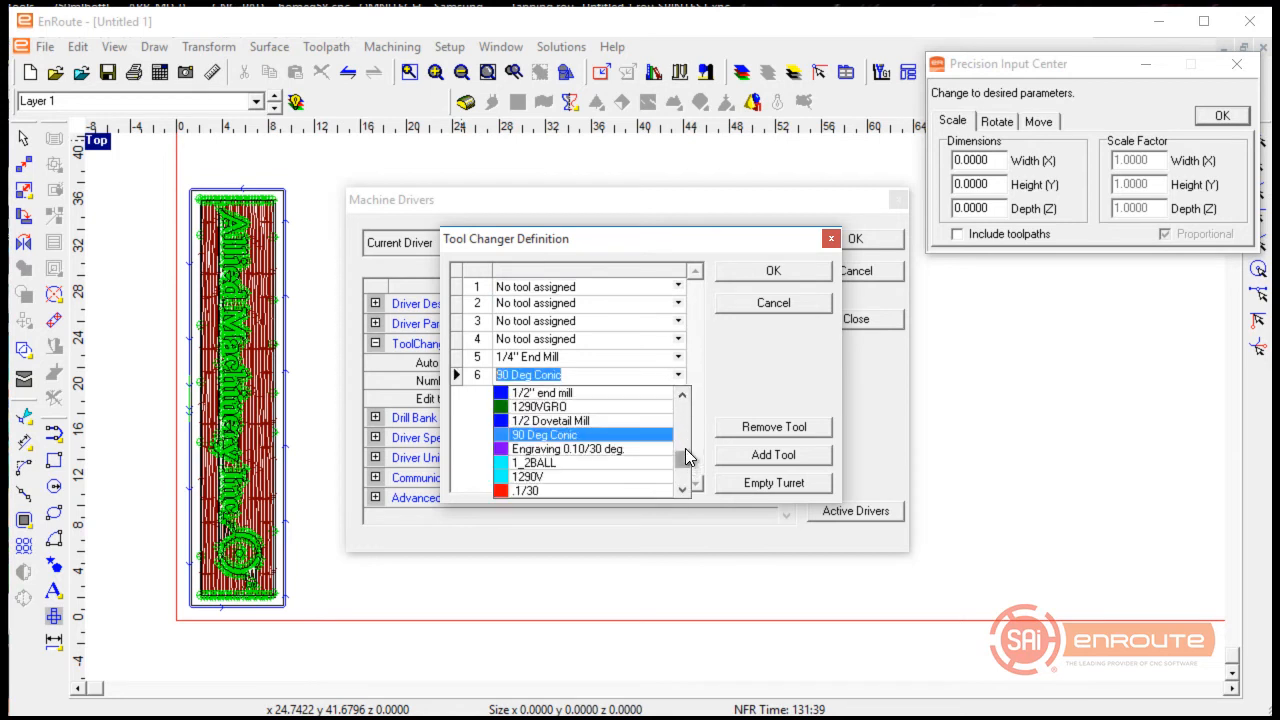
pyautogui.moveTo(686, 454); pyautogui.dragTo(684, 453)
pyautogui.click(594, 423)
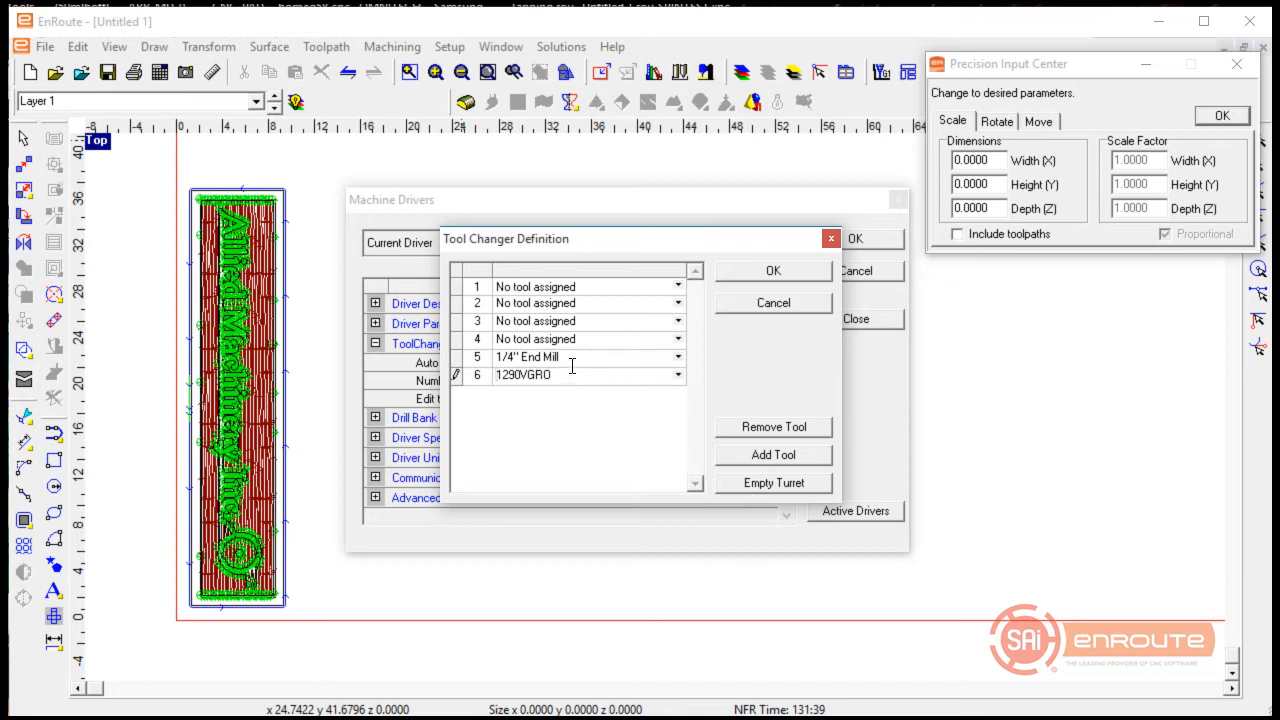
# Assign the 3/8" End Mill to tool changer position 5 and close the tool changer definition
pyautogui.click(679, 357)
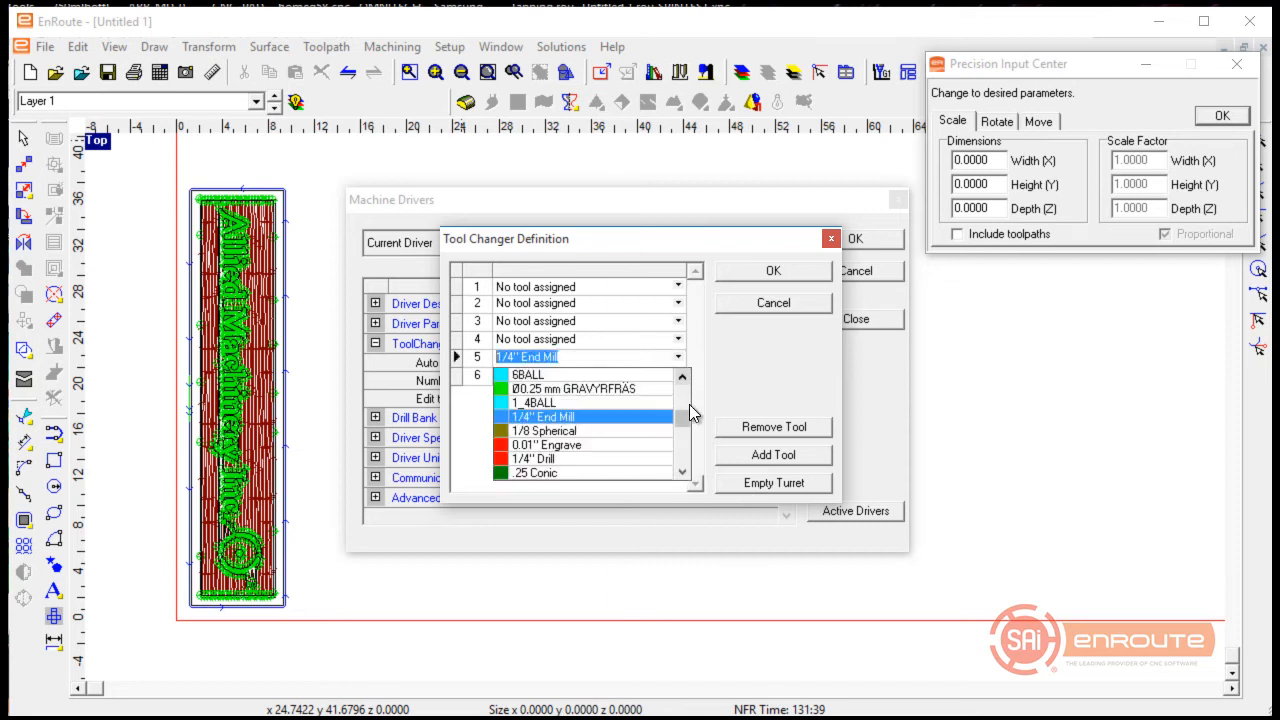
pyautogui.moveTo(689, 404); pyautogui.dragTo(682, 452)
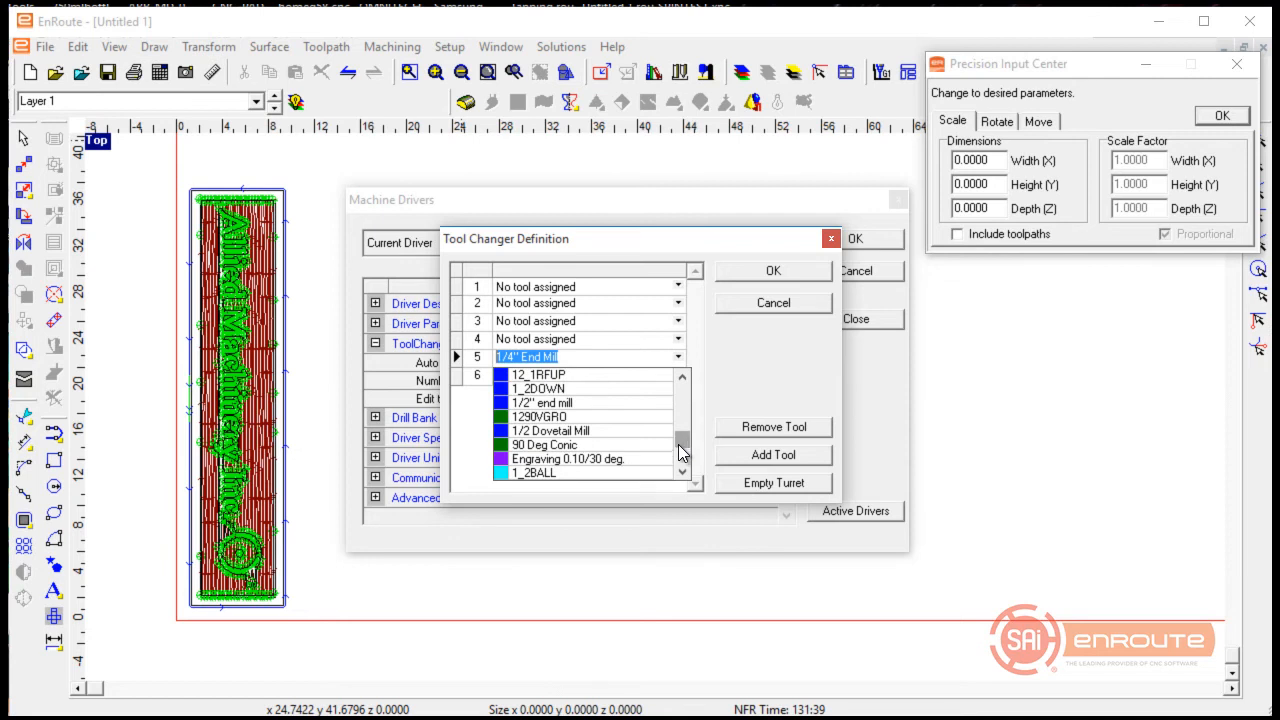
pyautogui.click(686, 381)
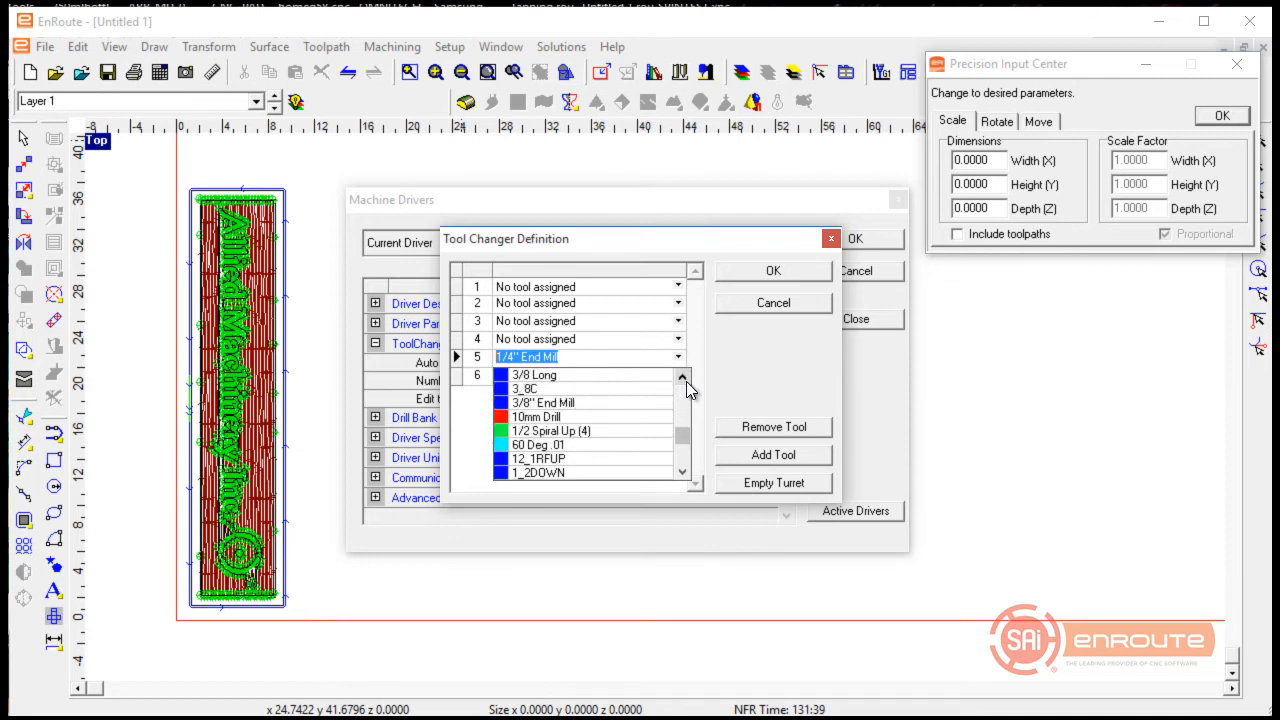
pyautogui.click(686, 381)
pyautogui.click(620, 414)
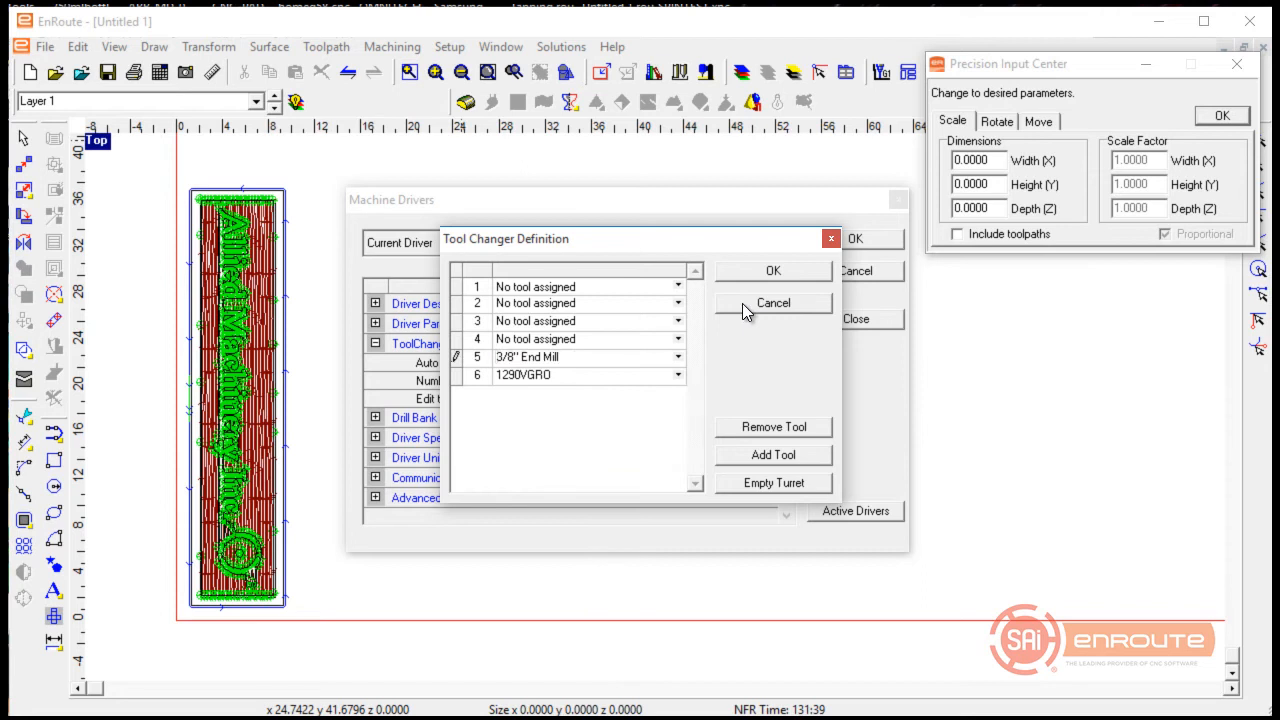
pyautogui.click(742, 303)
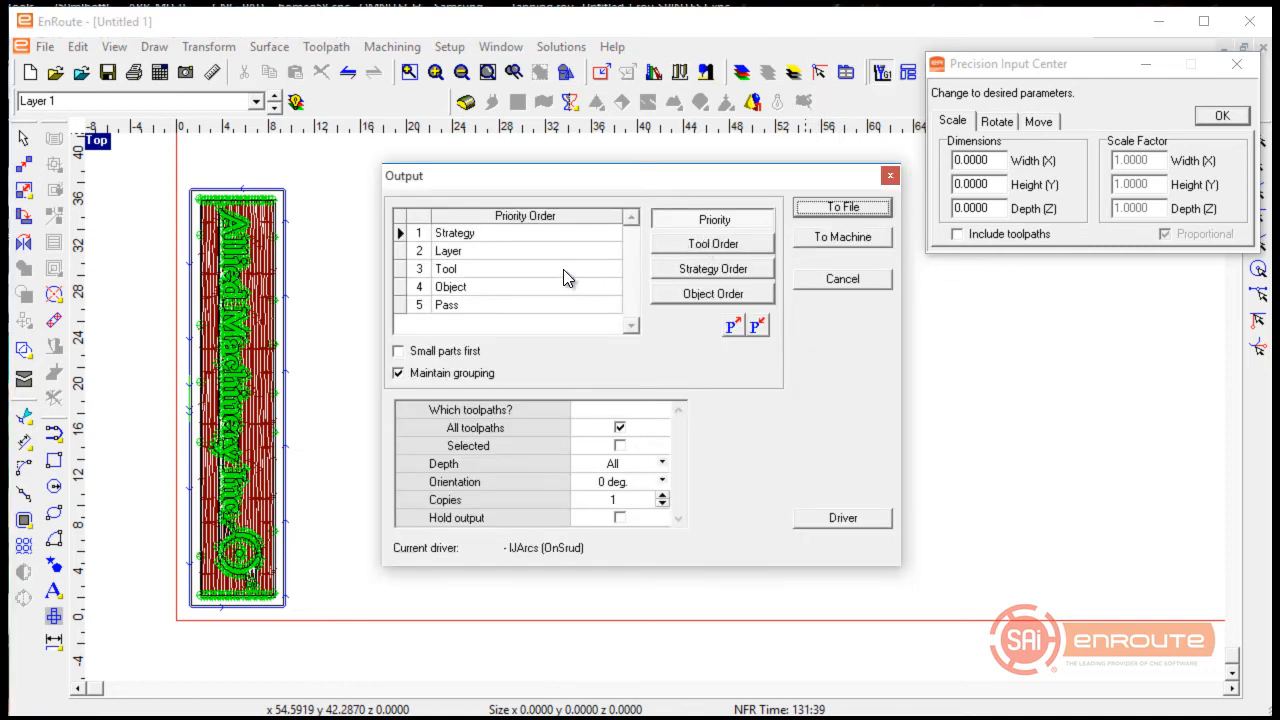
# Set the output to strategy order and save it to the Desktop as the .nc file Allied Sandblast
pyautogui.click(662, 270)
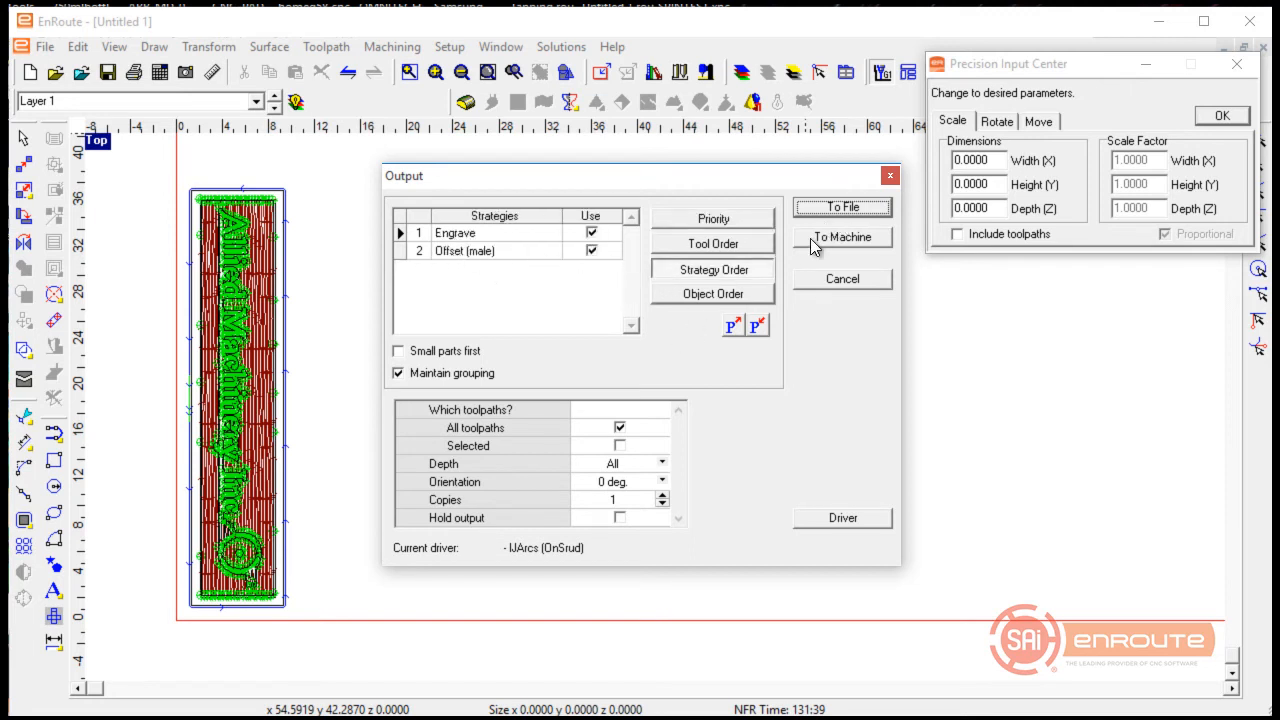
pyautogui.click(840, 212)
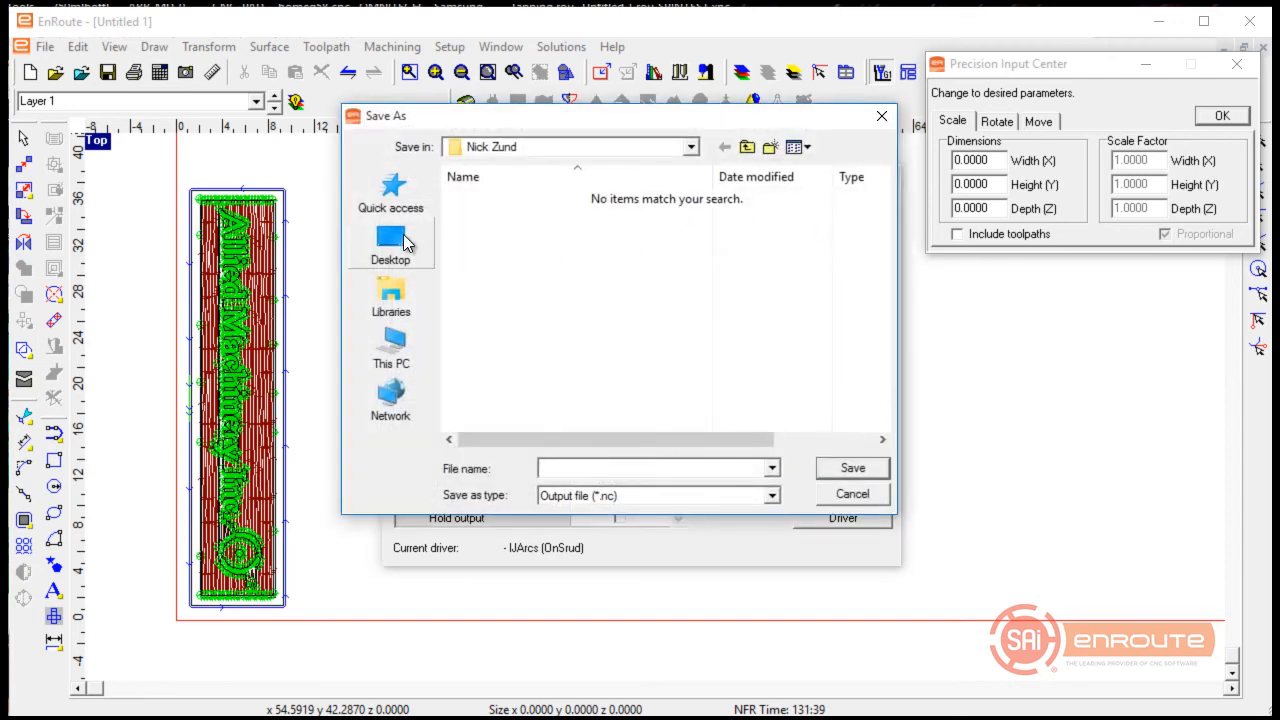
pyautogui.click(396, 248)
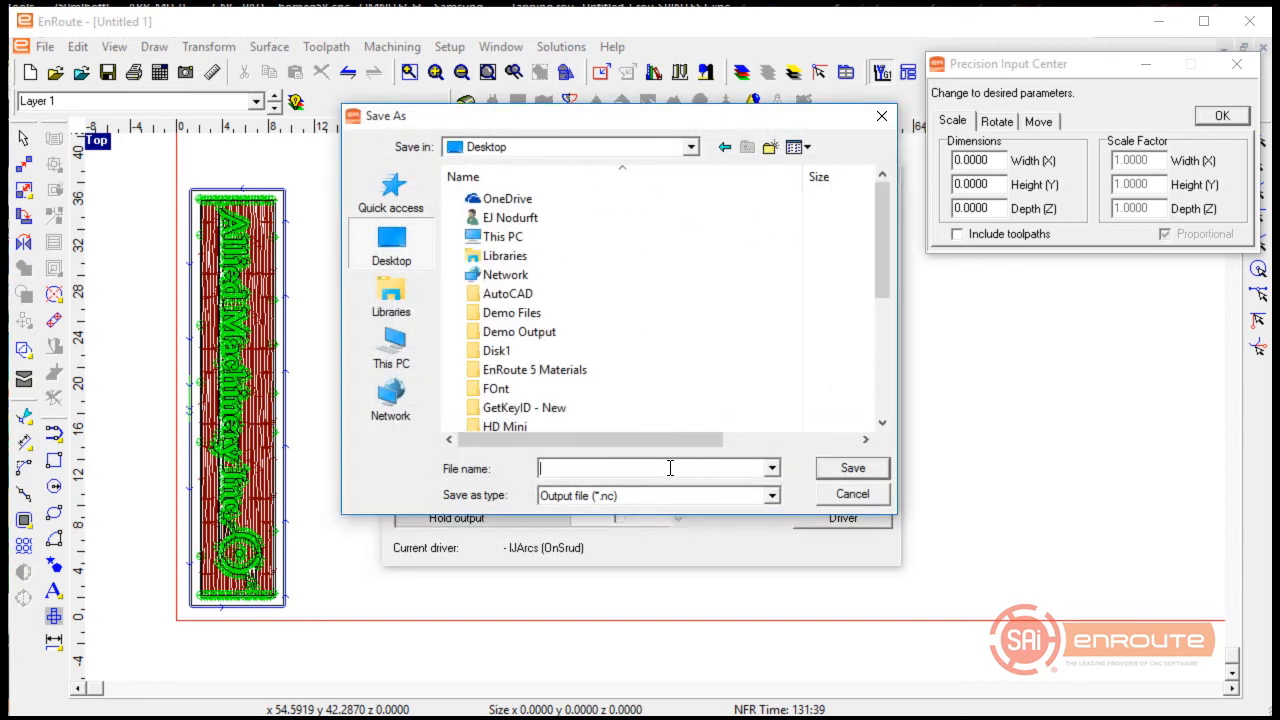
pyautogui.write('Alli')
pyautogui.press('BackSpace')
pyautogui.press('BackSpace')
pyautogui.press('BackSpace')
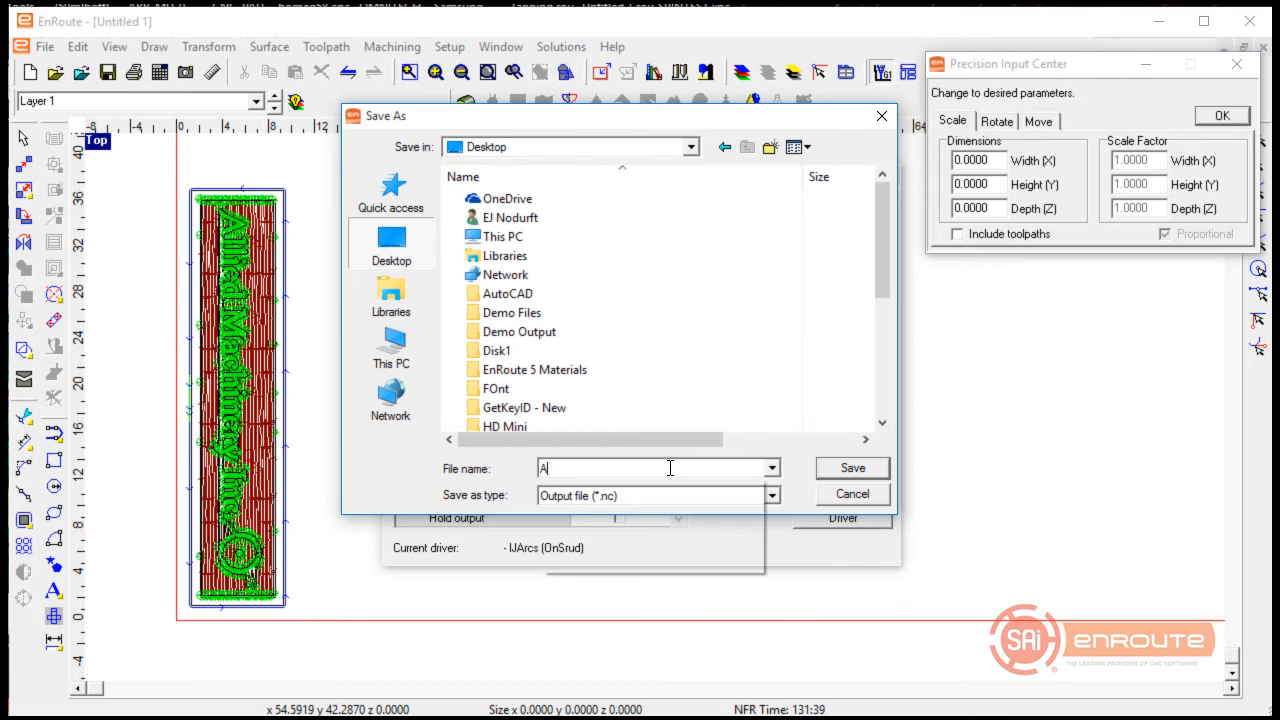
pyautogui.write('llied Sandblast')
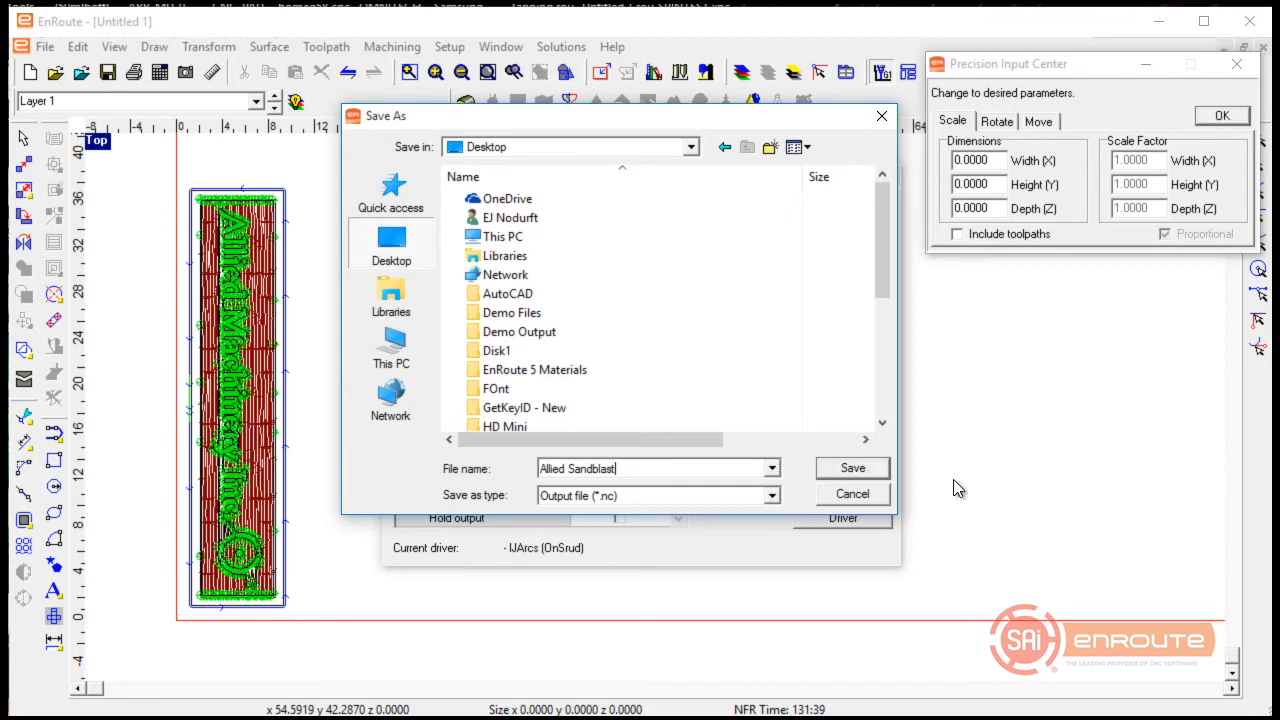
pyautogui.click(850, 468)
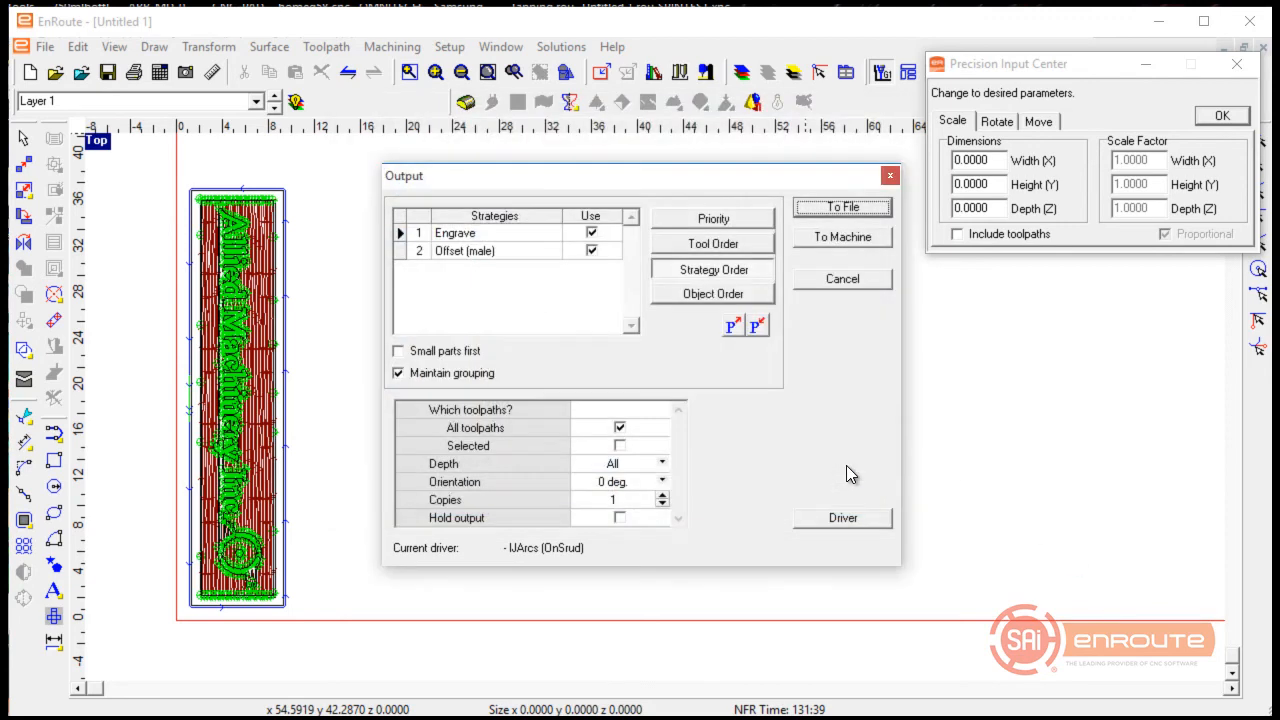
pyautogui.click(840, 245)
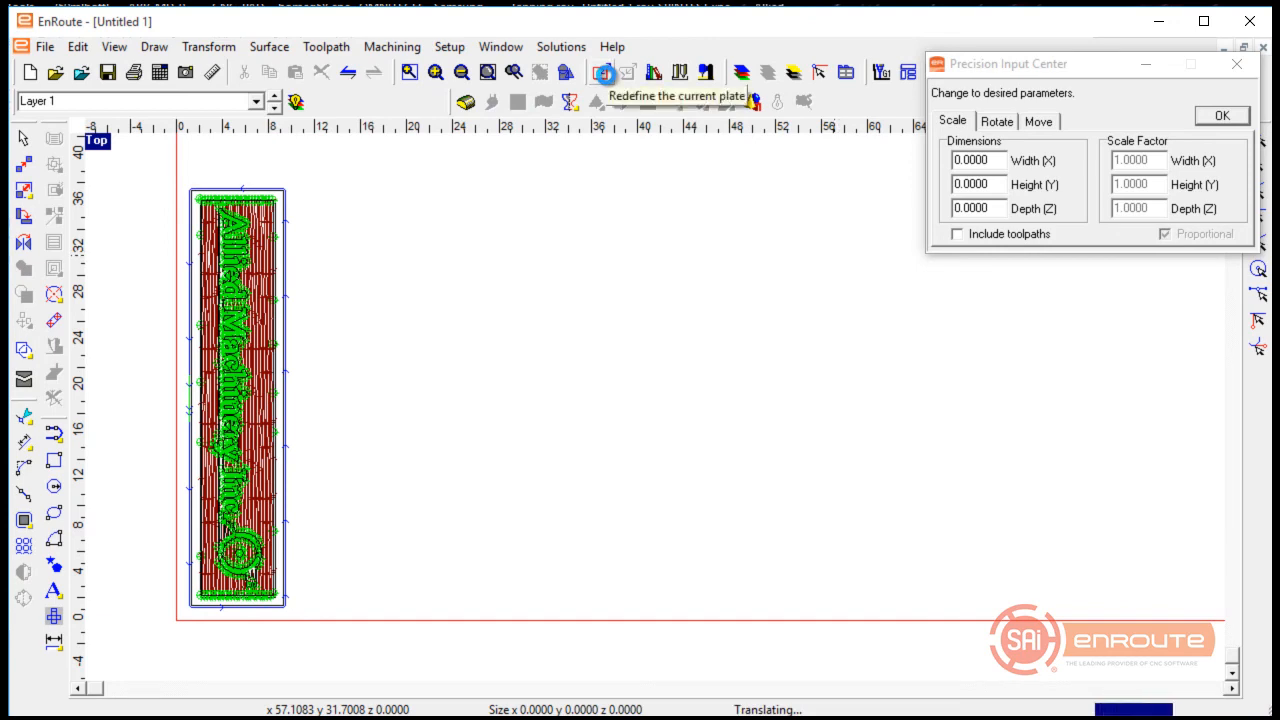
# Redefine the current plate with the surface at the bottom of the plate
pyautogui.click(604, 74)
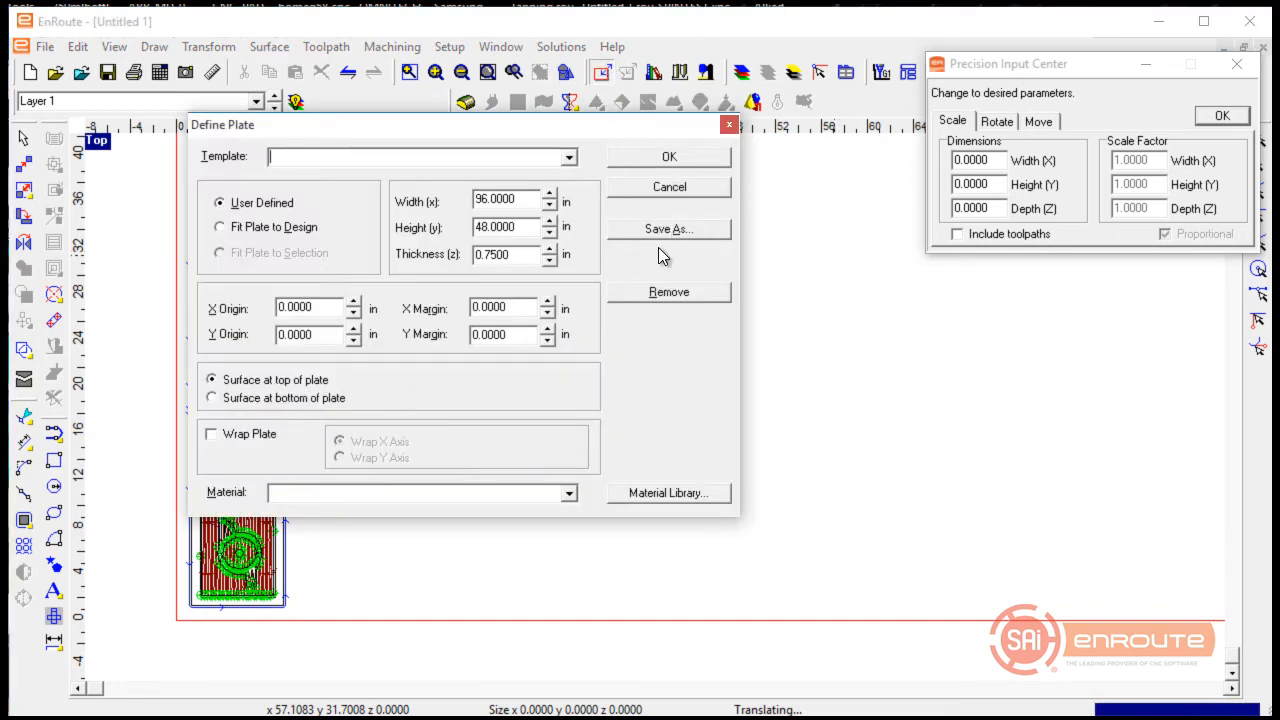
pyautogui.click(272, 402)
pyautogui.click(697, 162)
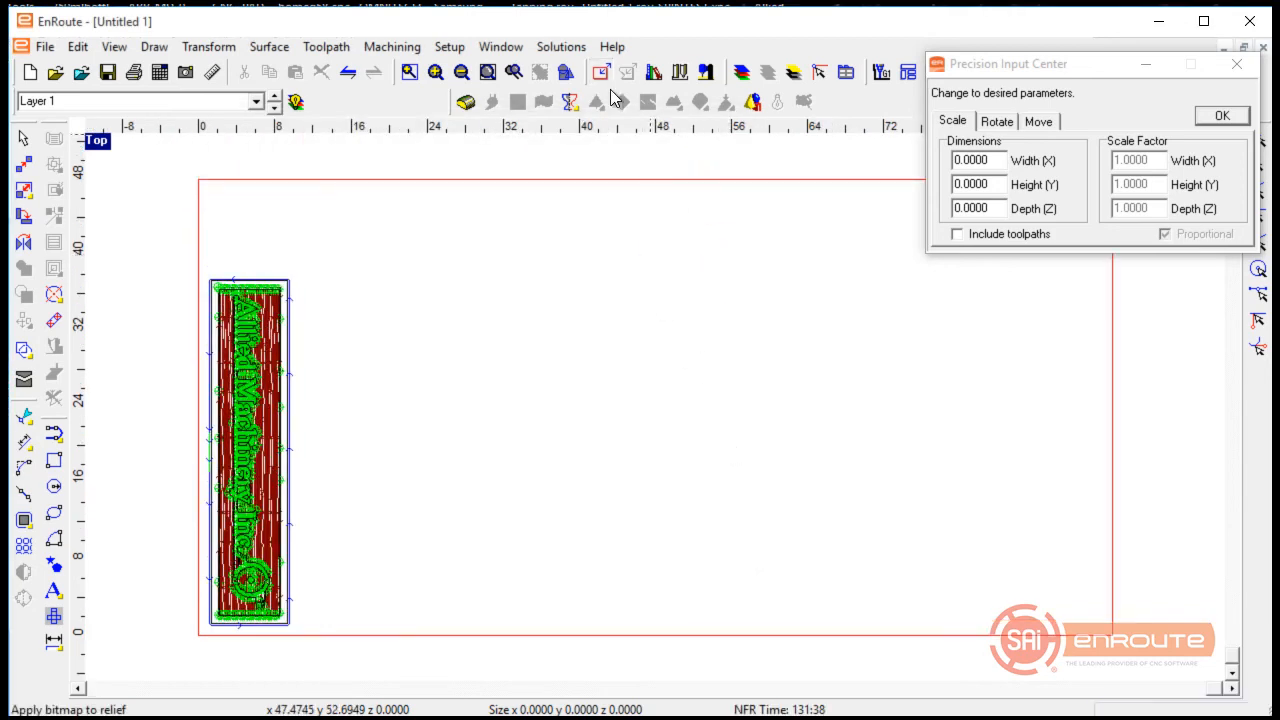
# Launch BackPlot and enlarge its window to fill most of the screen
pyautogui.click(561, 46)
pyautogui.click(532, 95)
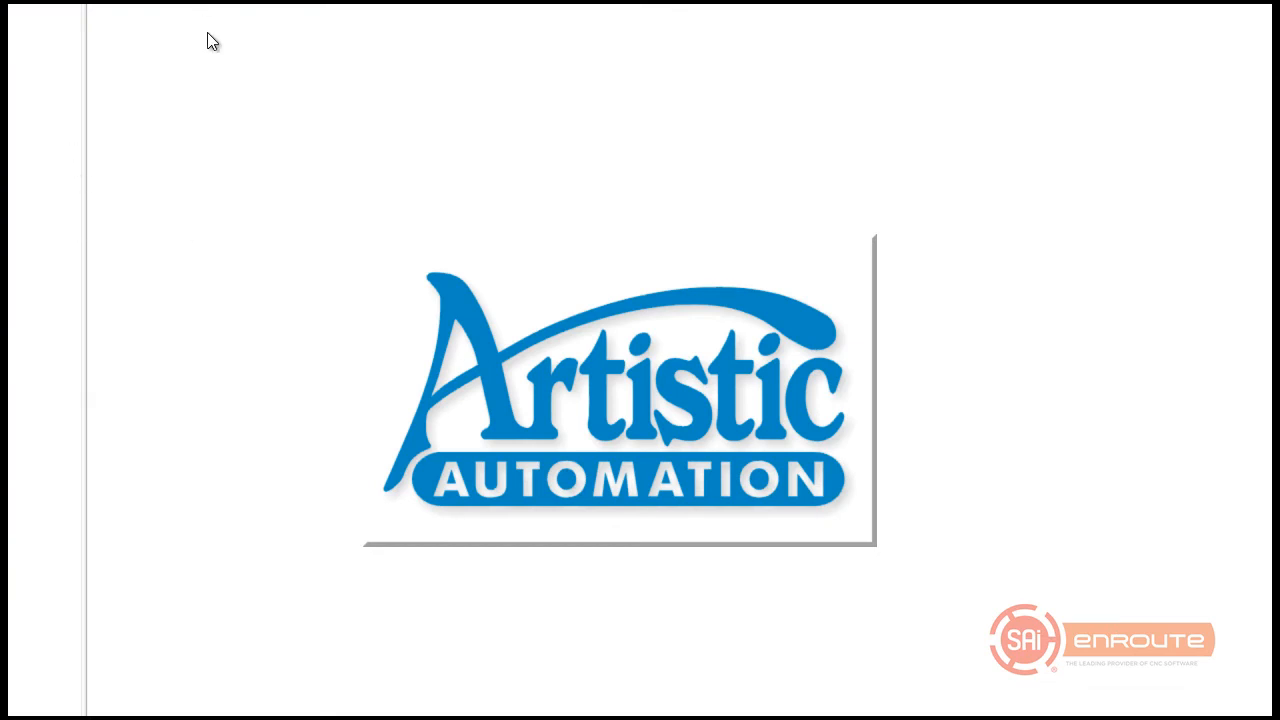
pyautogui.moveTo(398, 39); pyautogui.dragTo(399, 20)
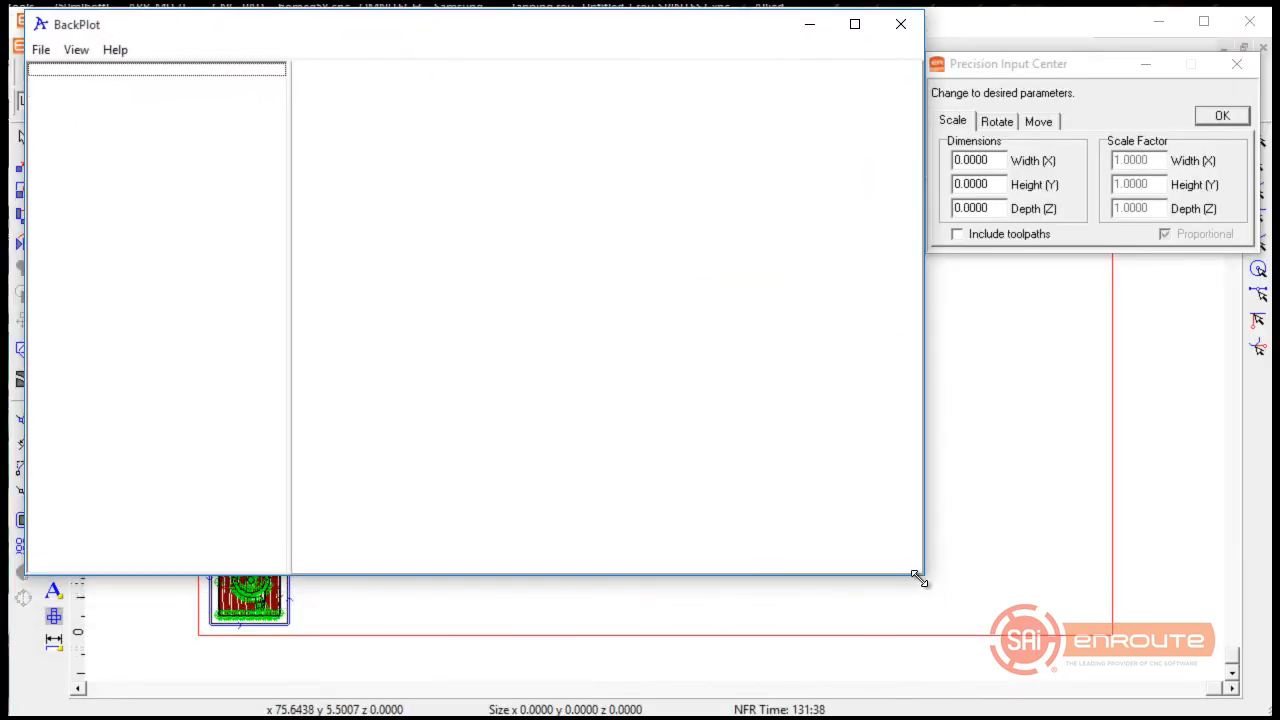
pyautogui.moveTo(918, 578); pyautogui.dragTo(1268, 712)
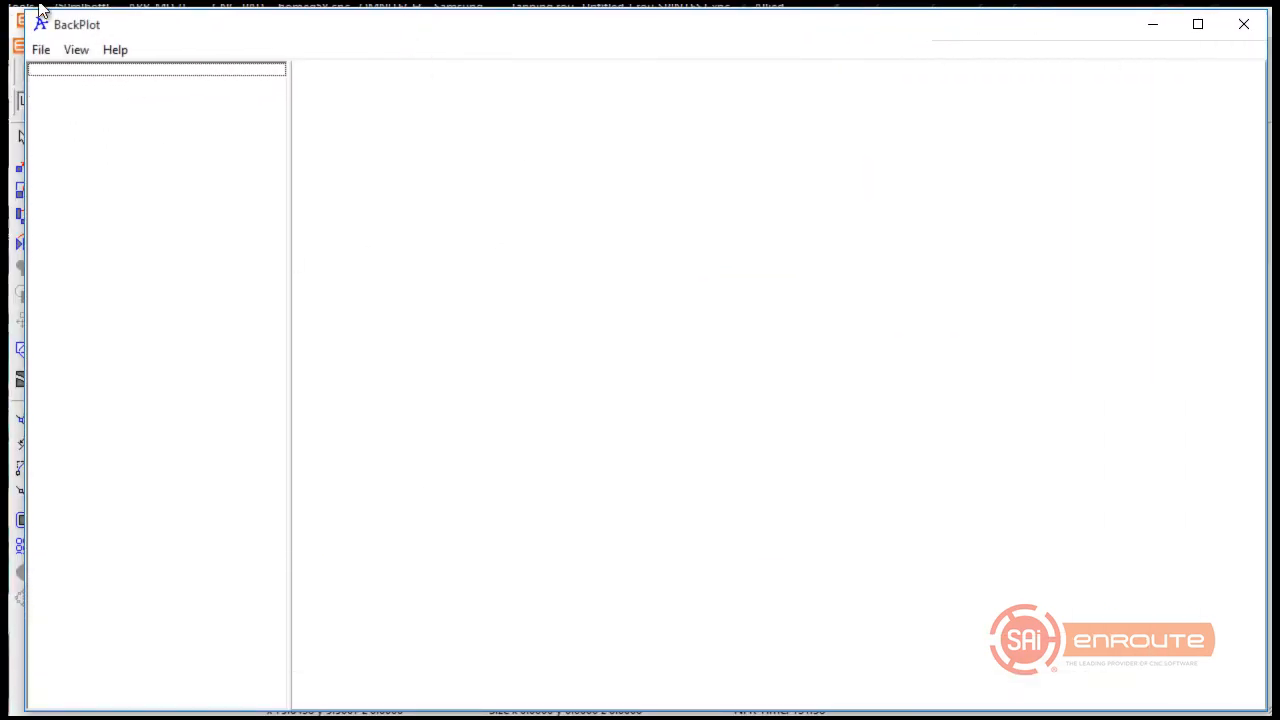
# Sort the Desktop files by date modified and open Allied Sandblast.nc in BackPlot
pyautogui.click(34, 71)
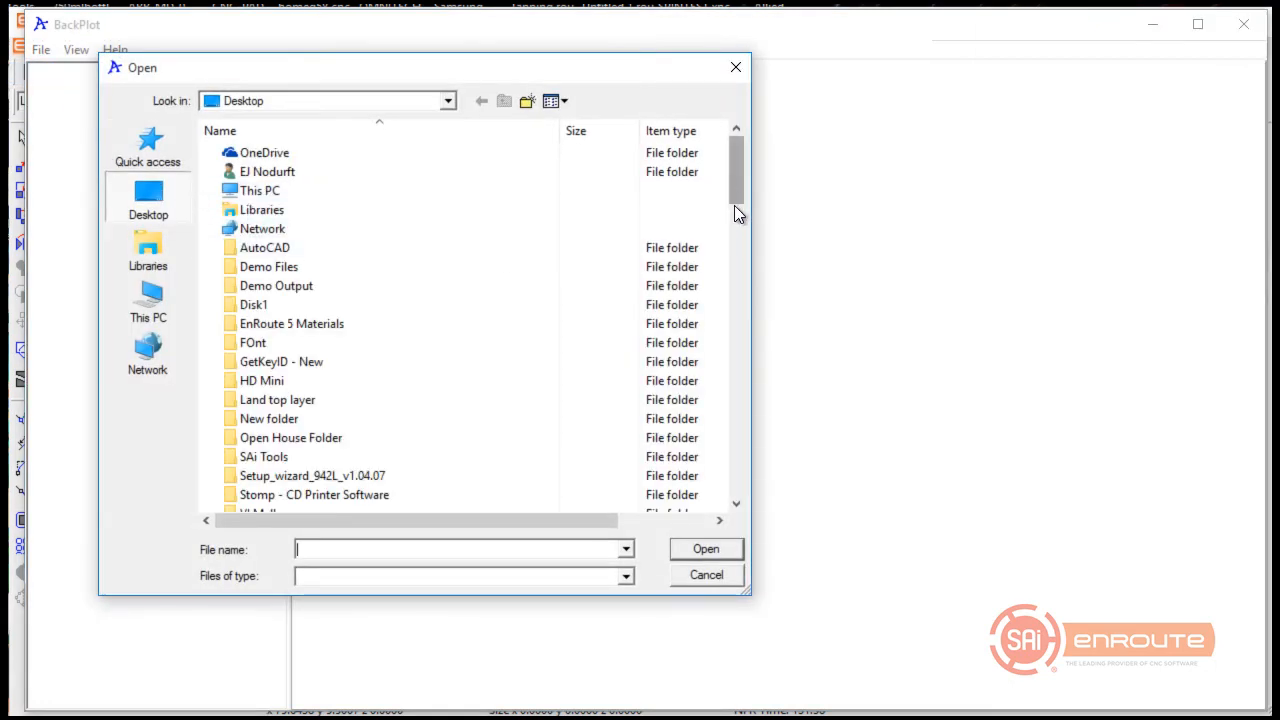
pyautogui.moveTo(734, 205); pyautogui.dragTo(738, 261)
pyautogui.moveTo(558, 176); pyautogui.dragTo(551, 186, button='right')
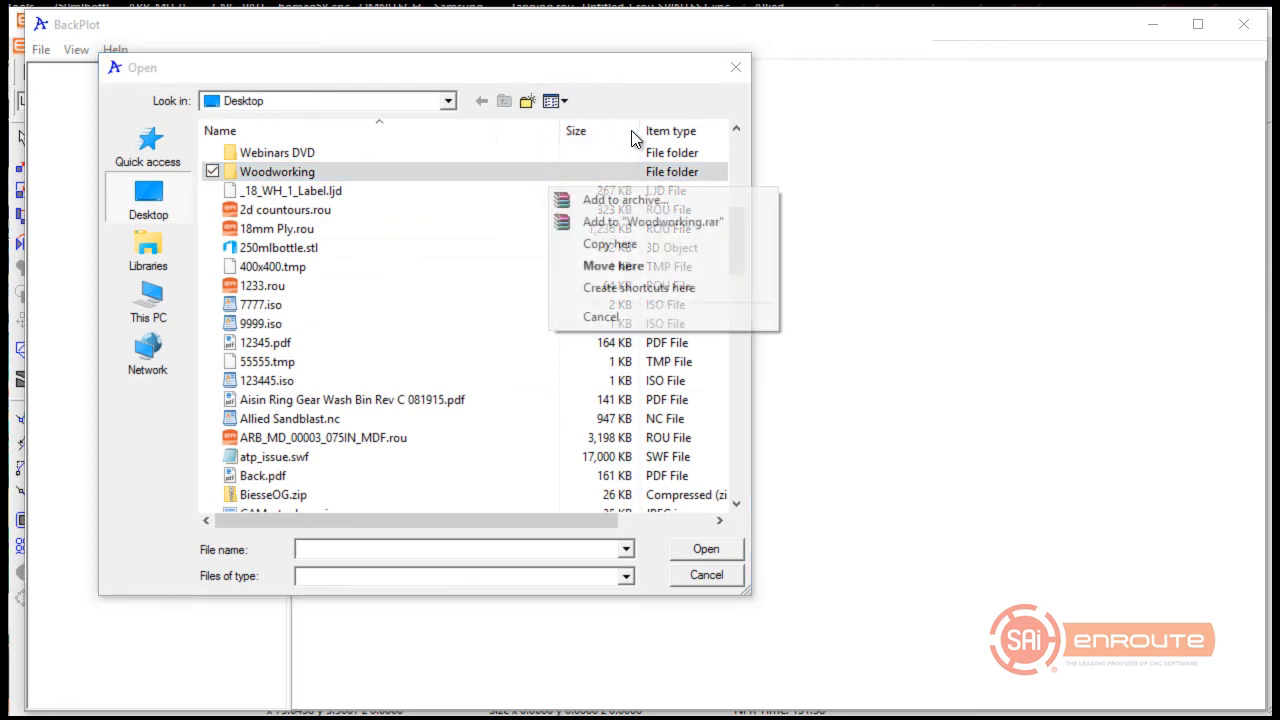
pyautogui.click(737, 184)
pyautogui.moveTo(738, 185); pyautogui.dragTo(721, 144)
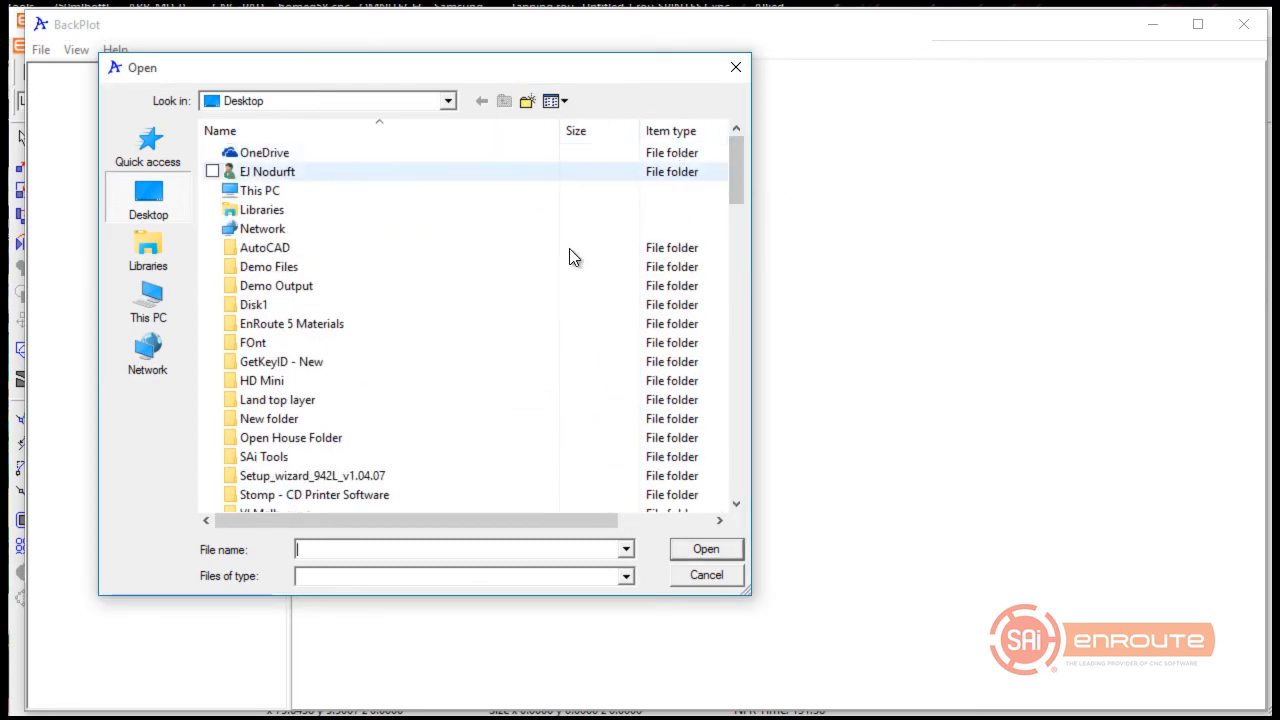
pyautogui.moveTo(521, 521); pyautogui.dragTo(628, 521)
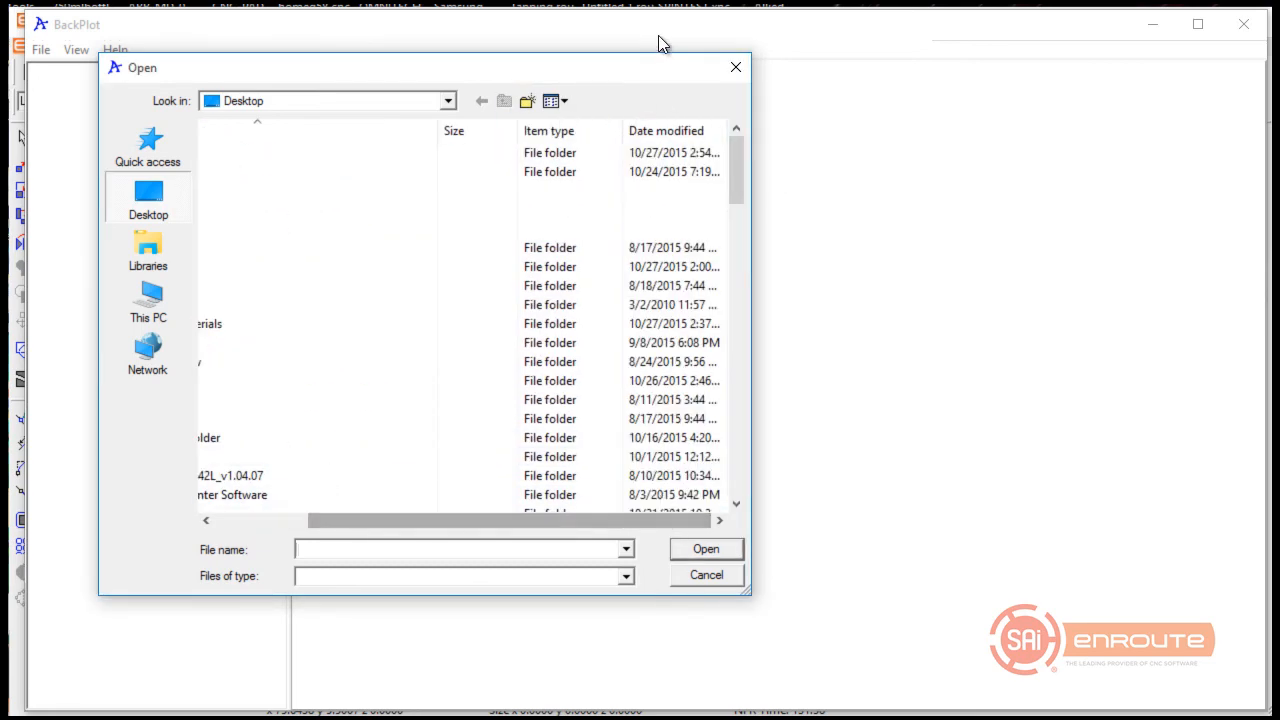
pyautogui.click(675, 131)
pyautogui.moveTo(734, 390); pyautogui.dragTo(737, 103)
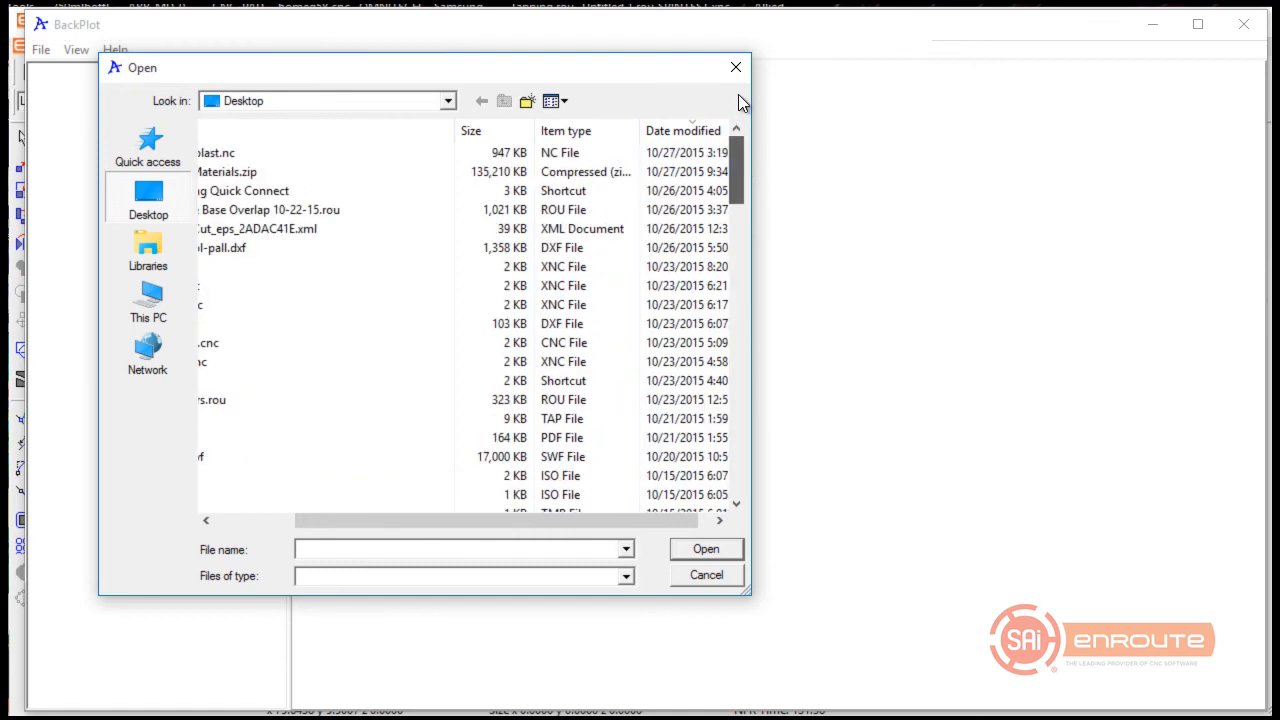
pyautogui.moveTo(530, 517); pyautogui.dragTo(385, 520)
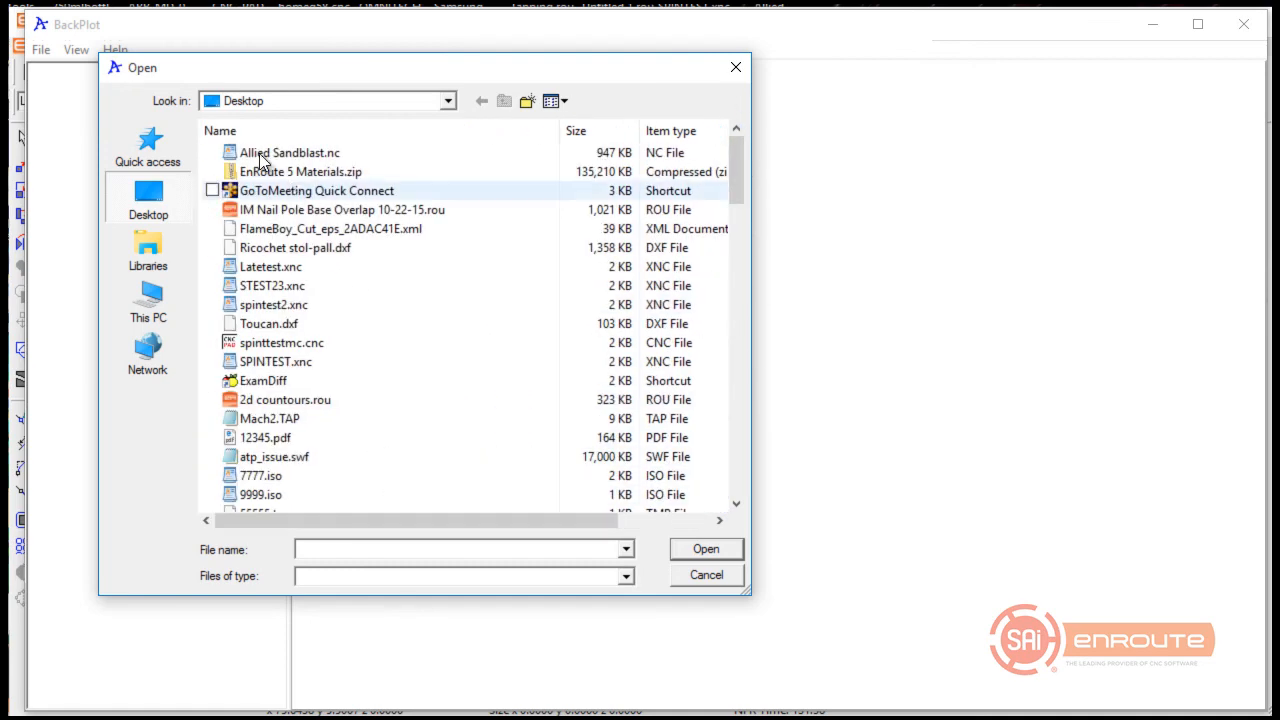
pyautogui.doubleClick(260, 155)
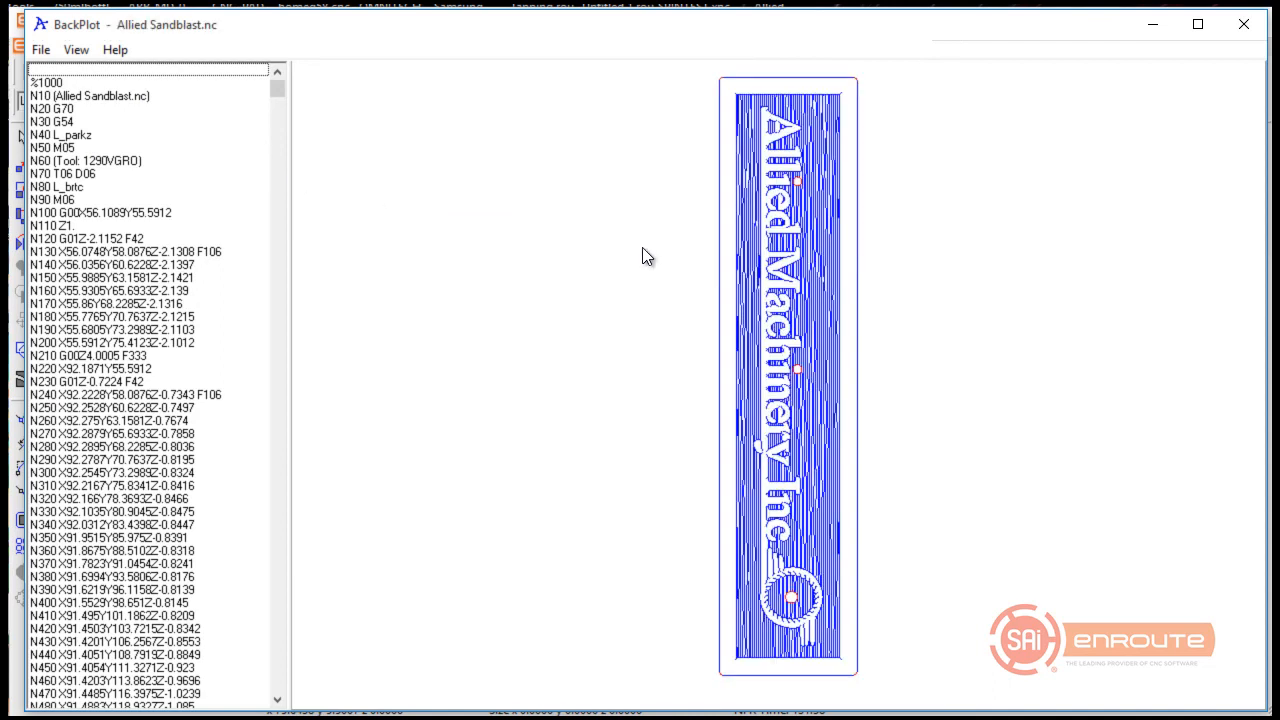
# Display the Allied Sandblast toolpaths in all four views and examine the cut depths up close in the front view
pyautogui.click(76, 50)
pyautogui.click(45, 234)
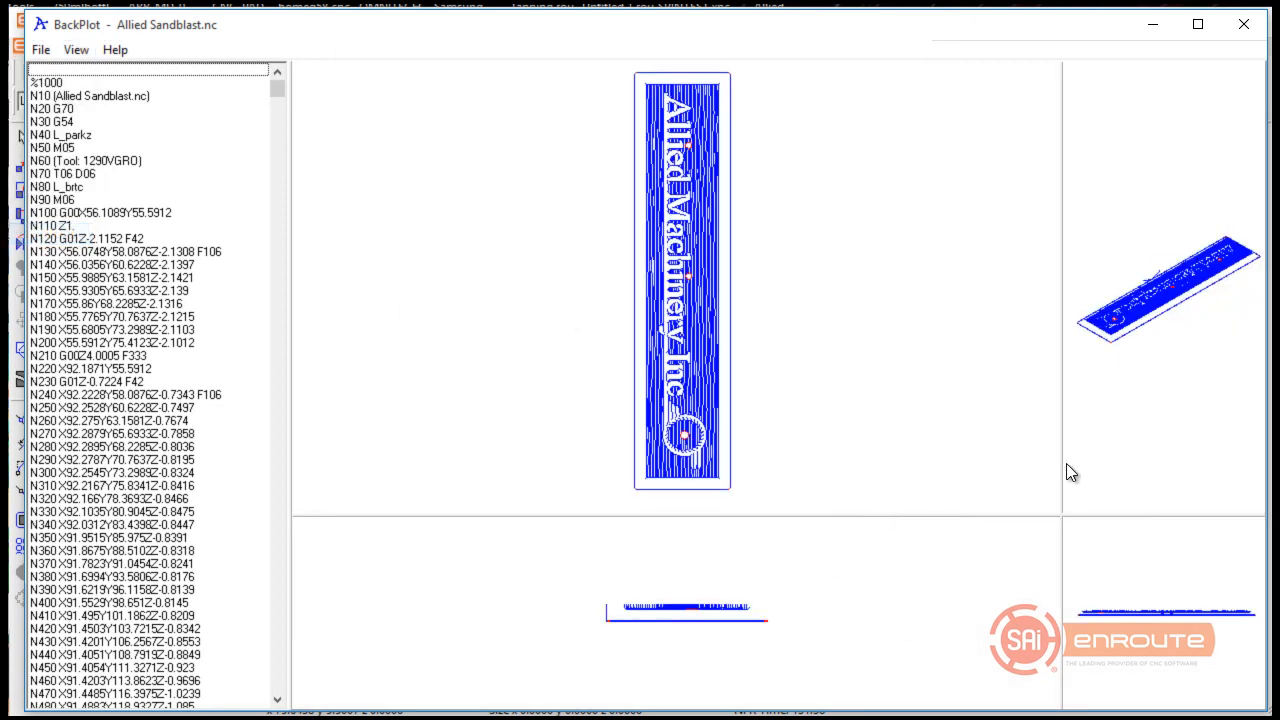
pyautogui.scroll(5, 618, 641)
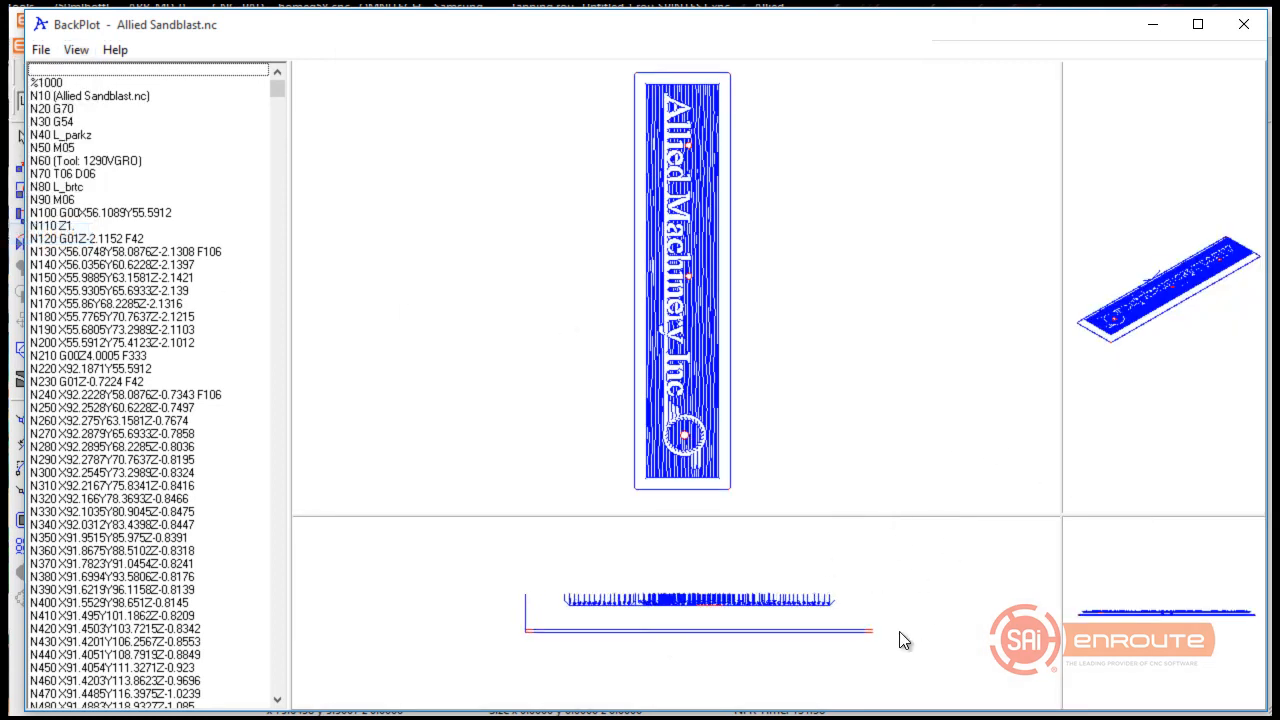
pyautogui.scroll(3, 734, 612)
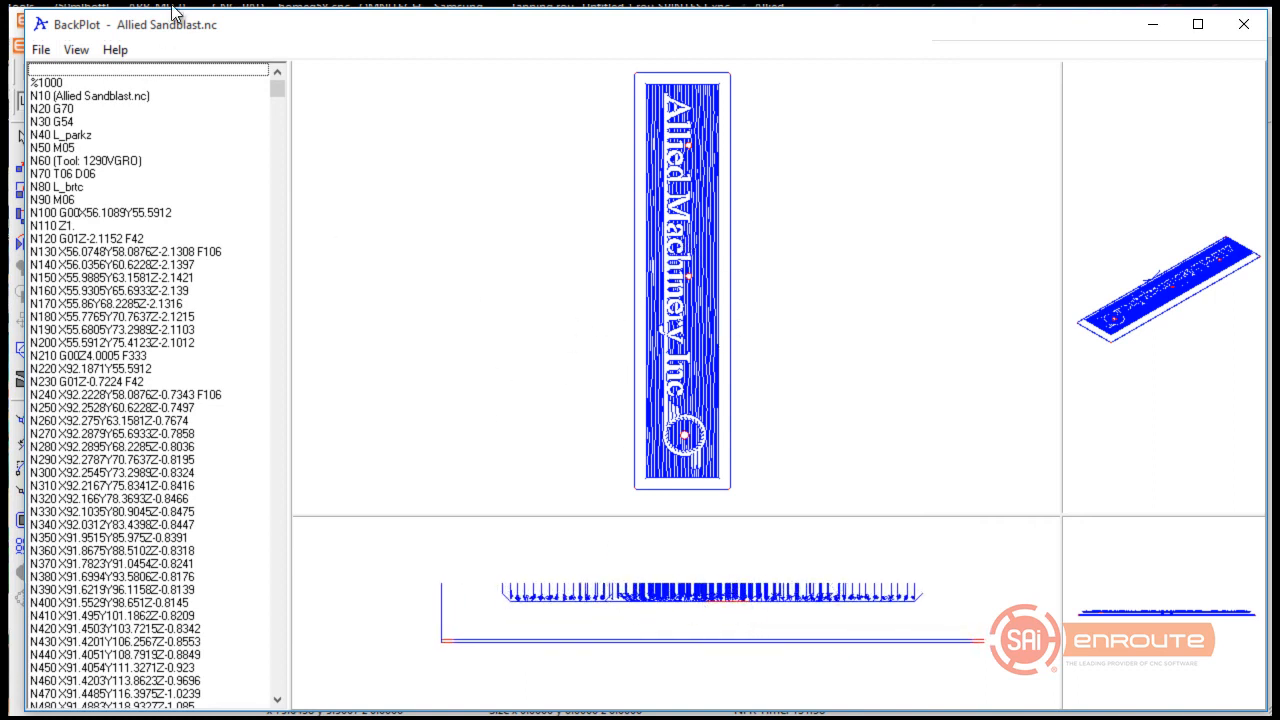
# Check the toolpath file's distances, move counts and minimum and maximum extents, and close the report
pyautogui.click(70, 51)
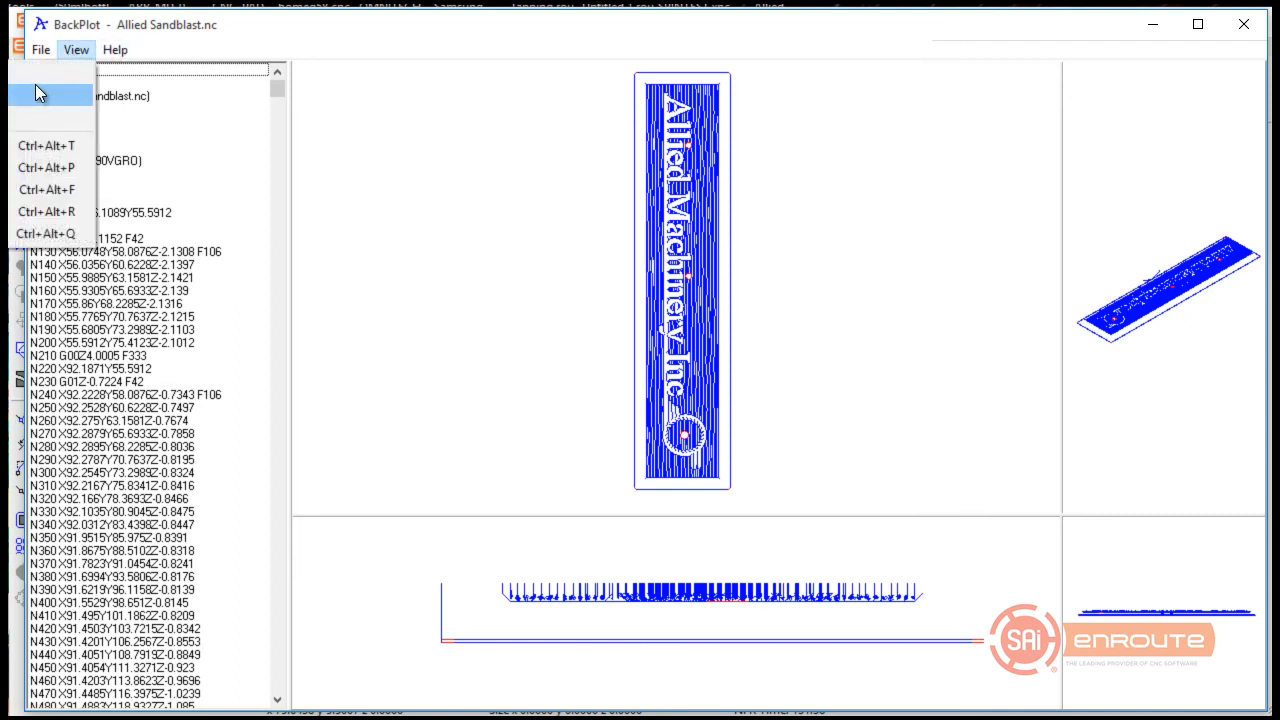
pyautogui.click(36, 90)
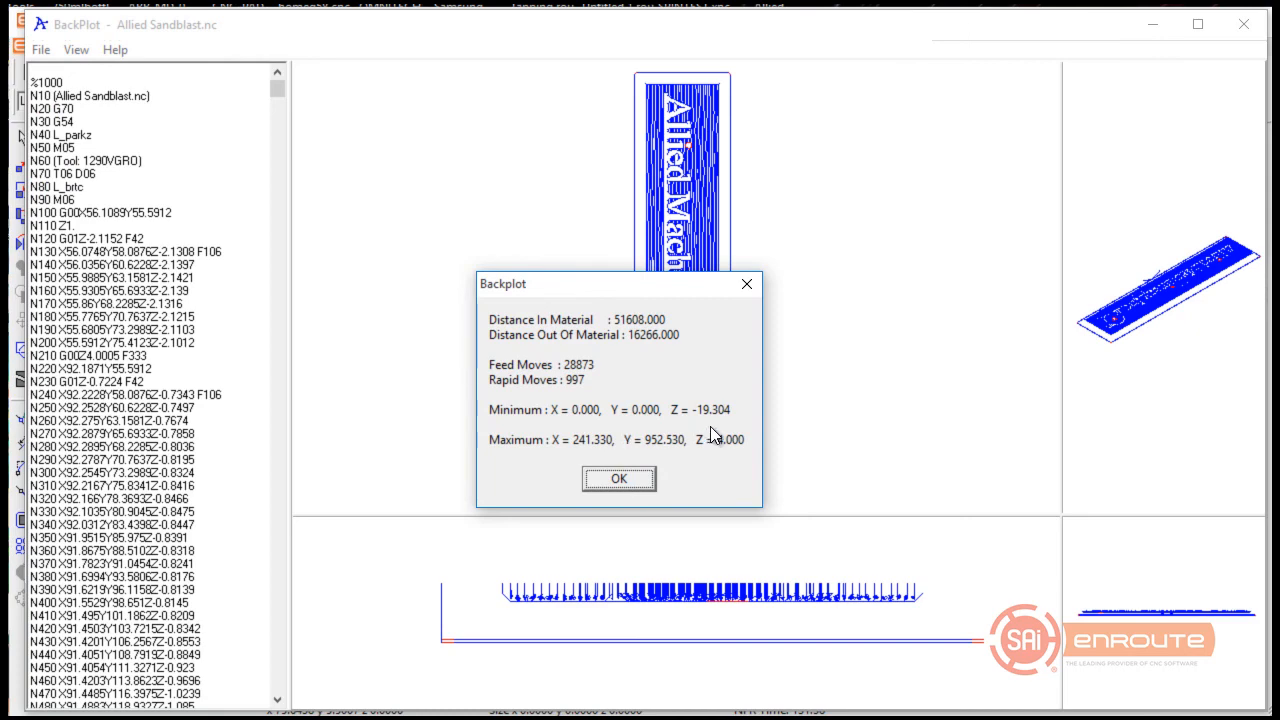
pyautogui.click(630, 482)
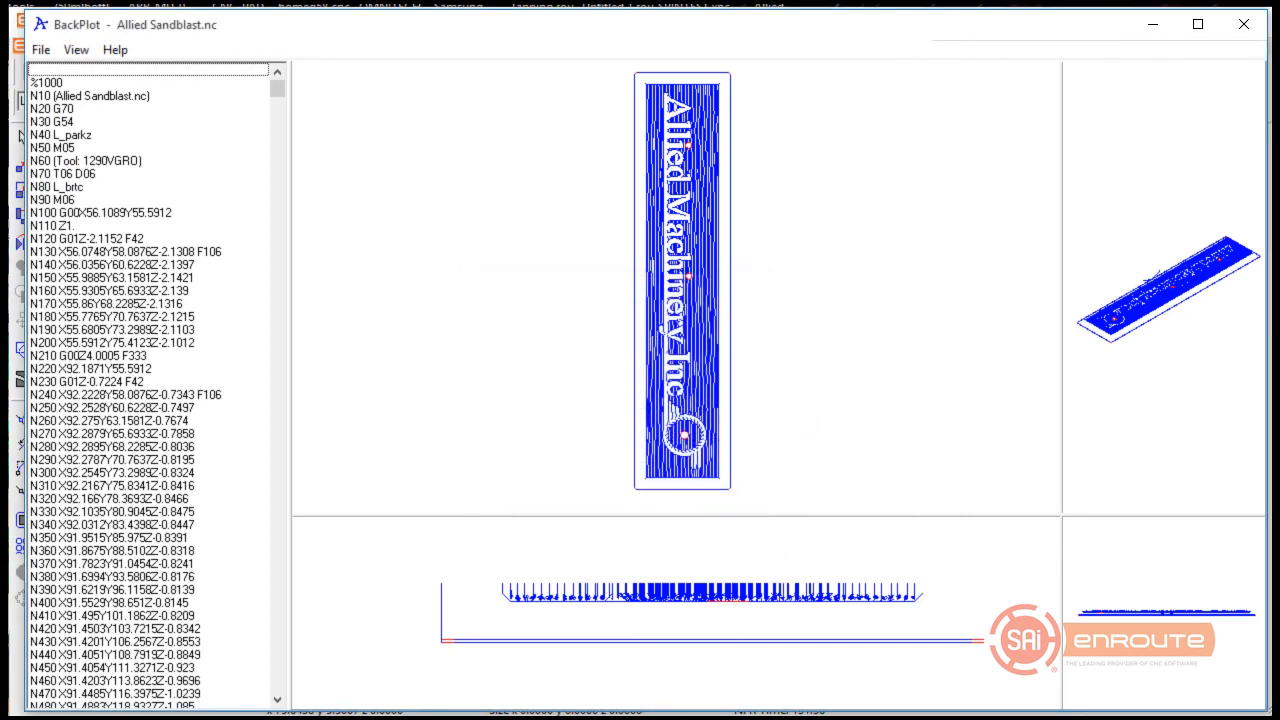
# Switch to EnRoute and review the current machine driver's tool changer and unit settings, leaving without saving changes
pyautogui.hotkey('alt', 'Tab')
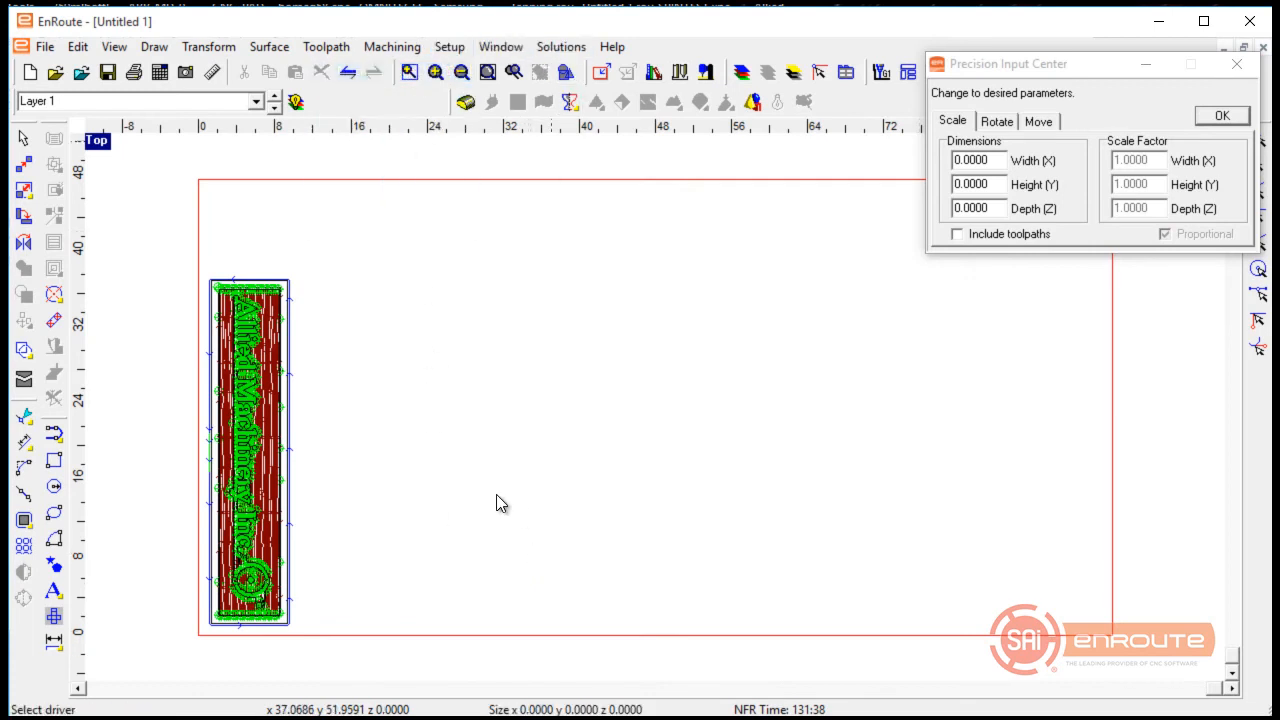
pyautogui.click(377, 457)
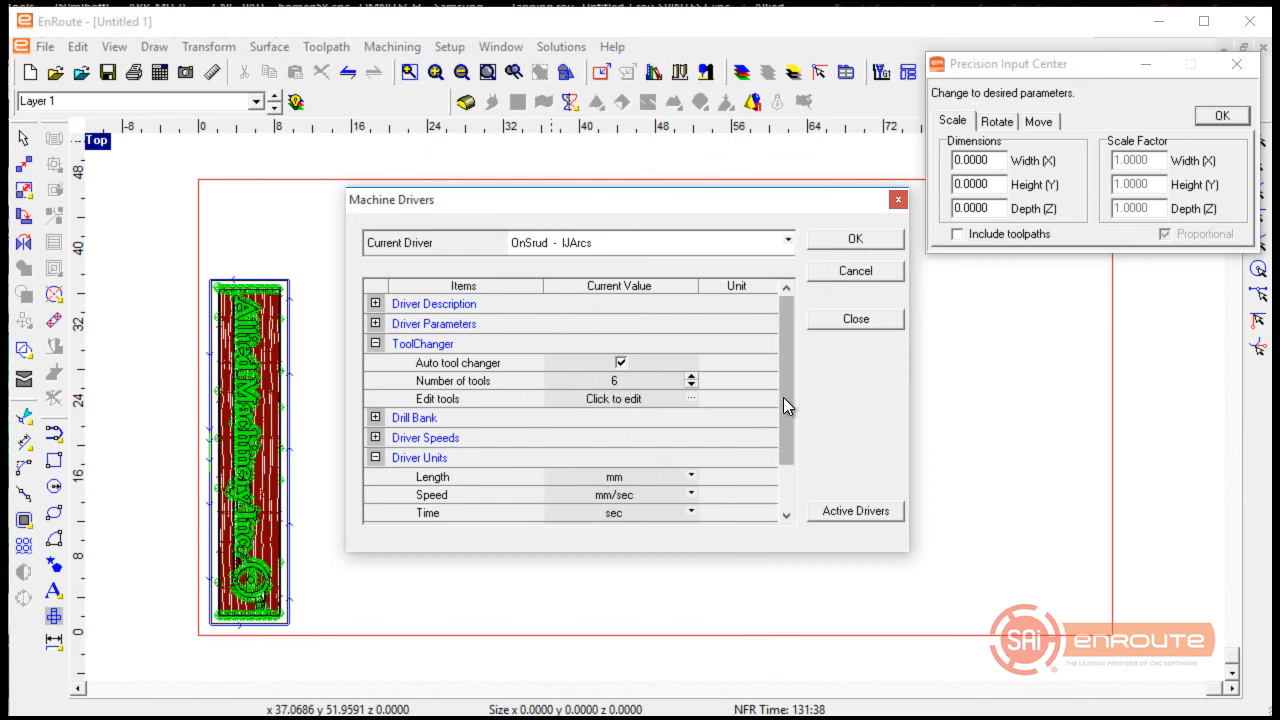
pyautogui.moveTo(783, 397); pyautogui.dragTo(713, 445)
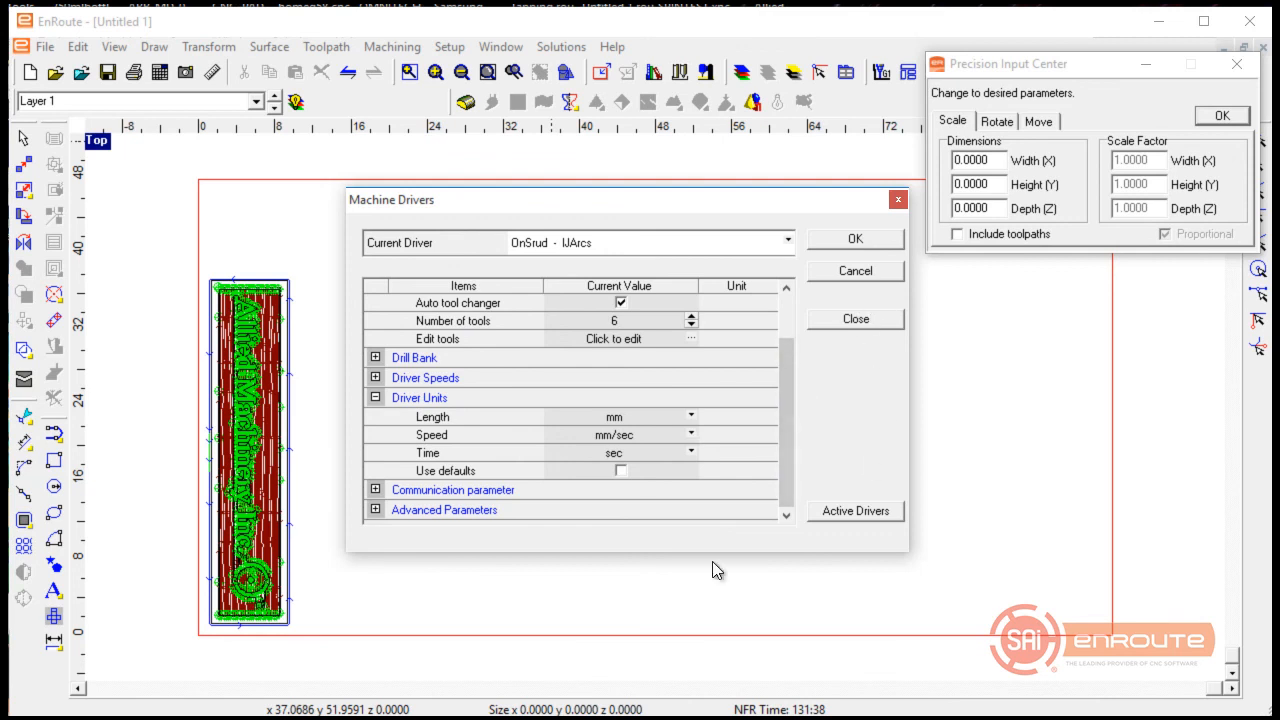
pyautogui.click(864, 279)
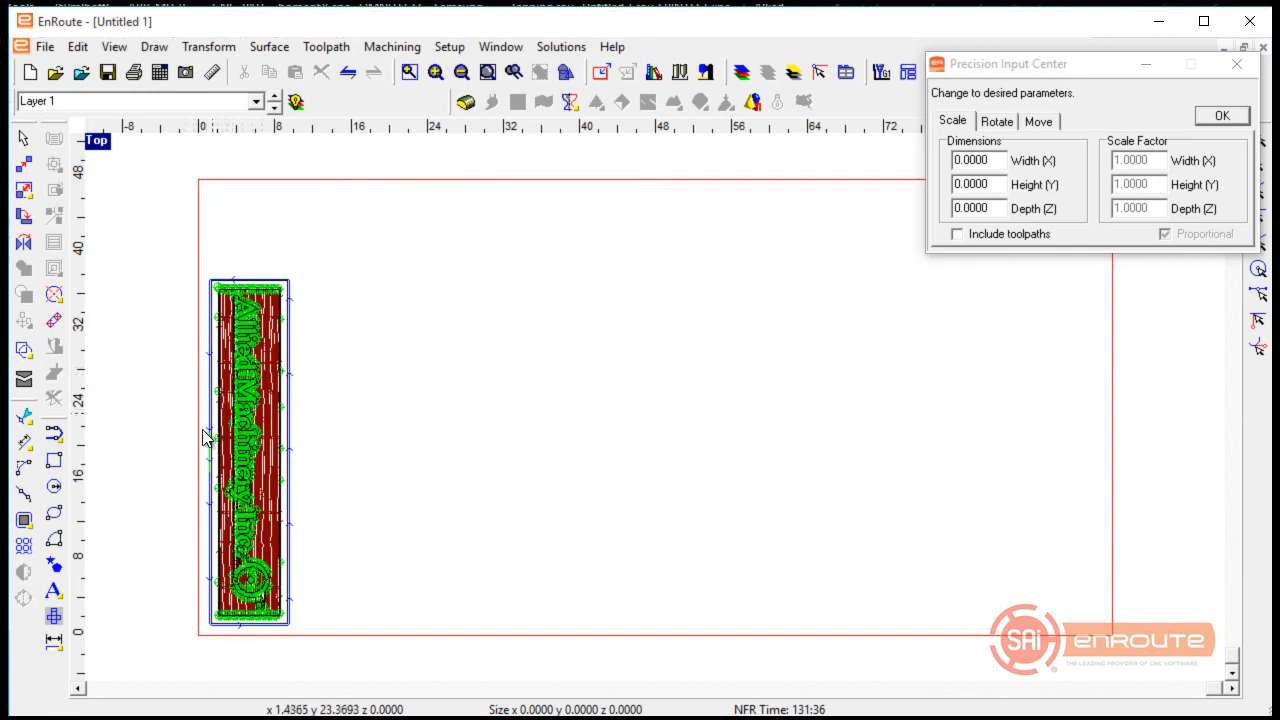
# Examine the toolpaths around the sign's lettering and left border up close
pyautogui.scroll(3, 178, 469)
pyautogui.scroll(2, 230, 348)
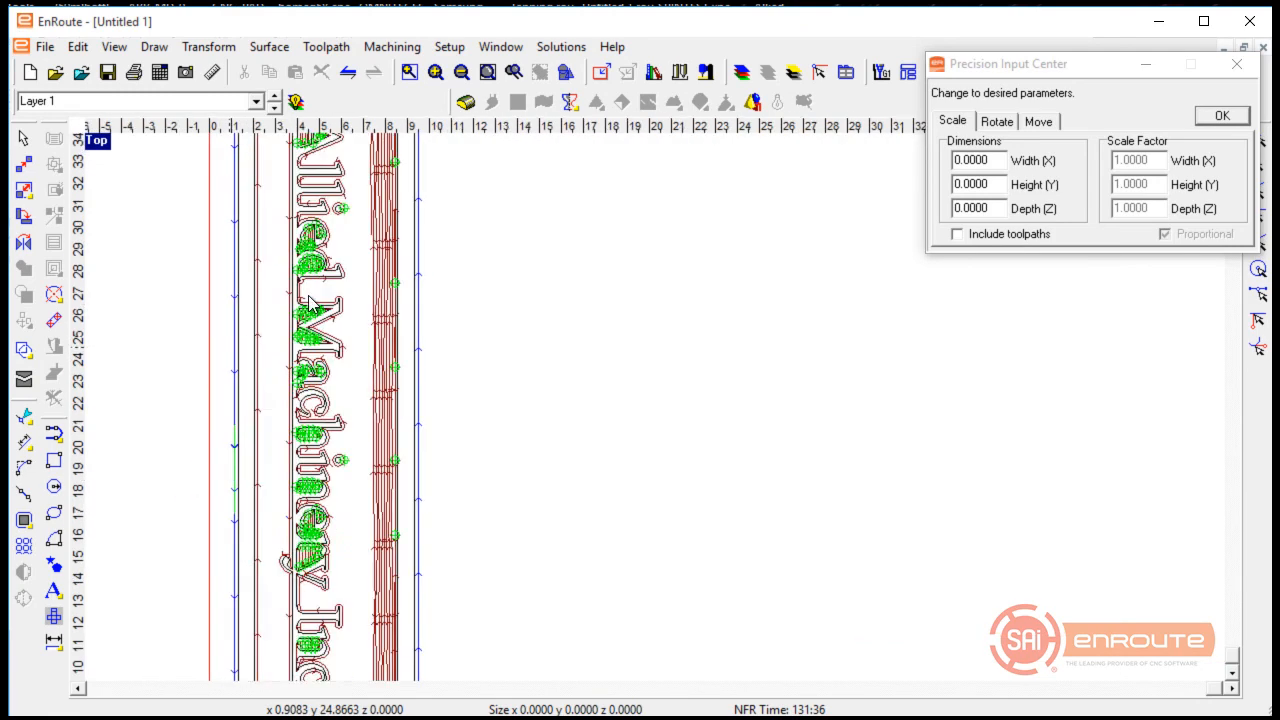